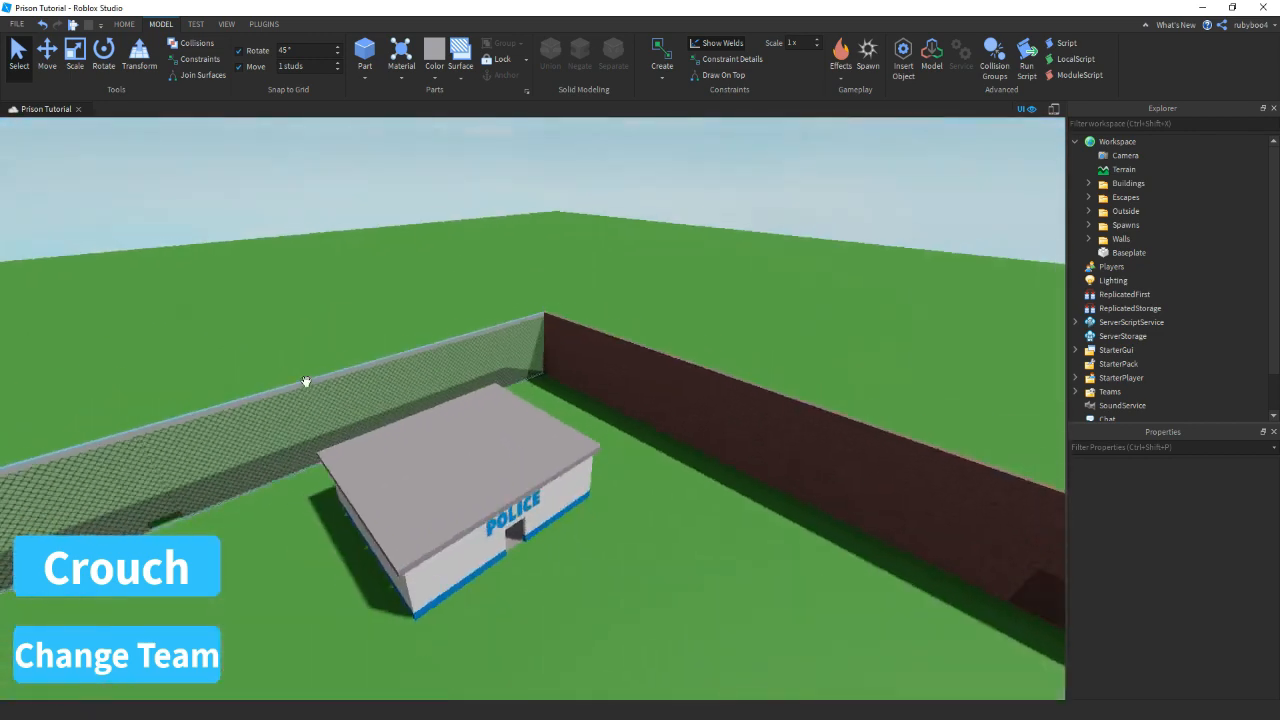
right_click_drag(799, 322, 799, 322)
left_click_drag(656, 193, 804, 326)
scroll(804, 326, "up", 5)
right_click_drag(804, 326, 806, 330)
scroll(804, 330, "up", 5)
left_click_drag(656, 494, 656, 496)
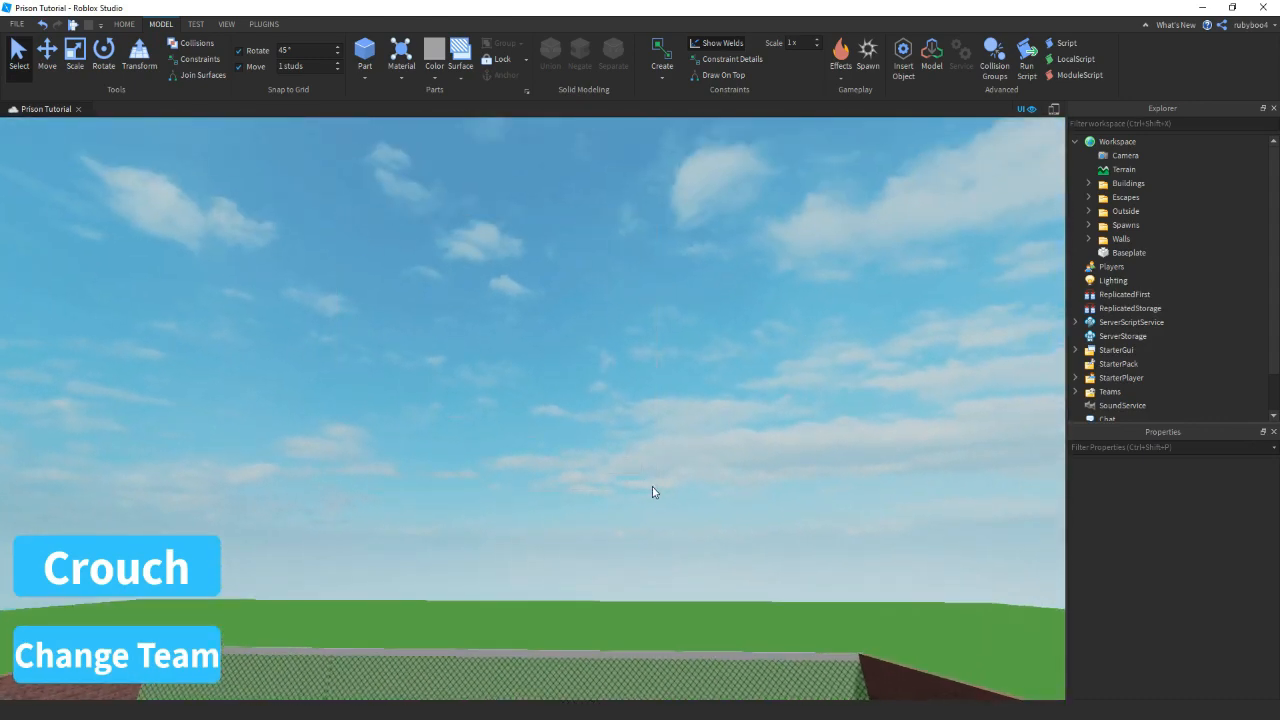
right_click_drag(642, 459, 640, 449)
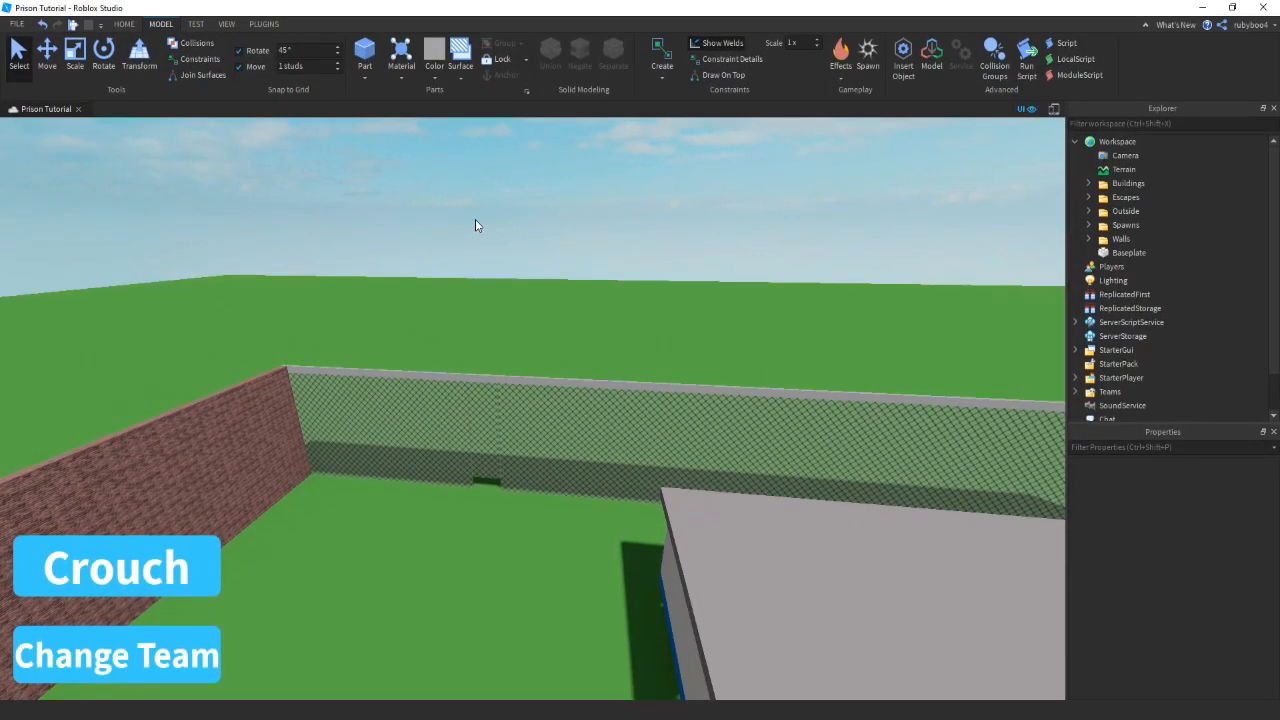
Add a new script to the Workspace and rename it DayNightCycle
left_click(1145, 141)
left_click(1110, 222)
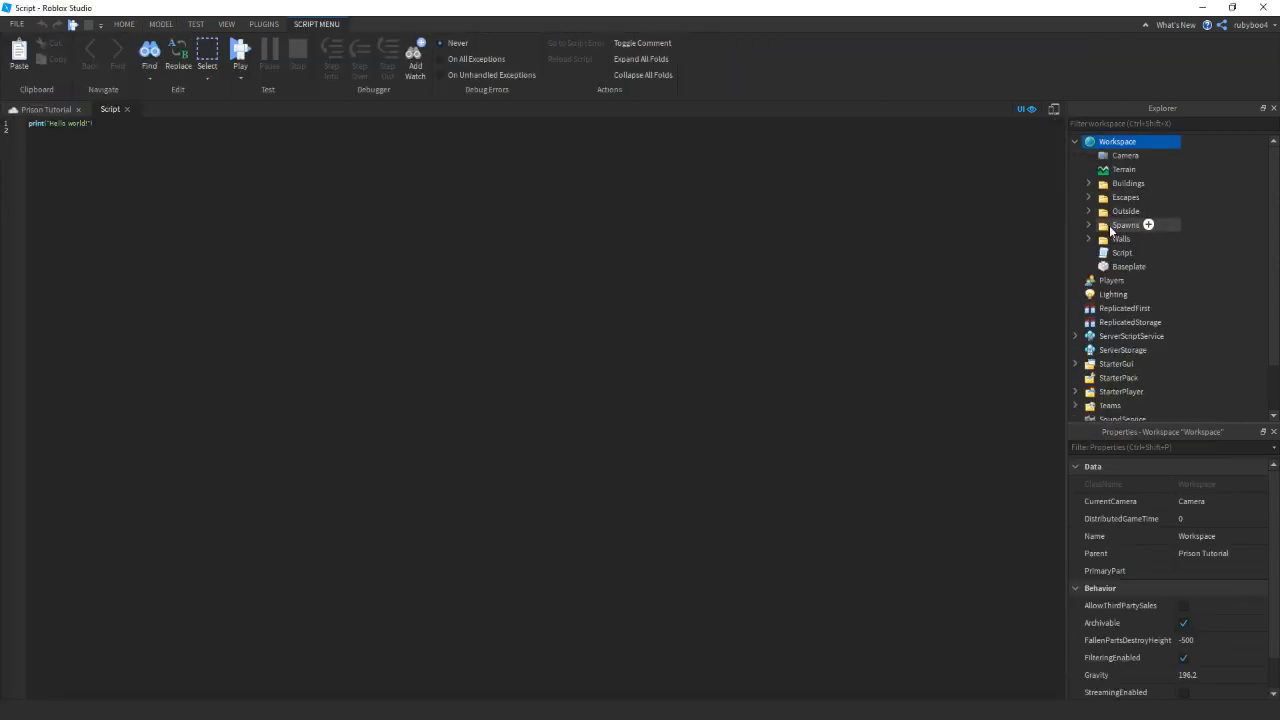
left_click(1120, 253)
left_click(1168, 519)
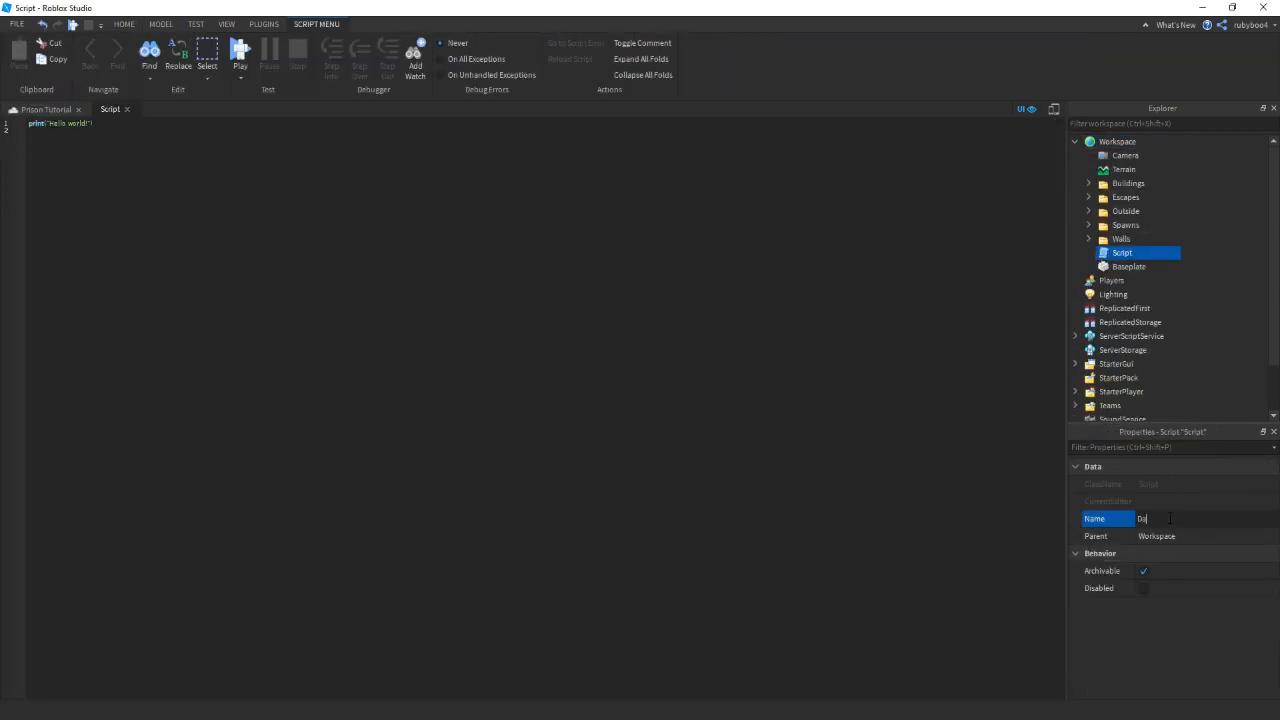
type("DayNightCycle")
key("Return")
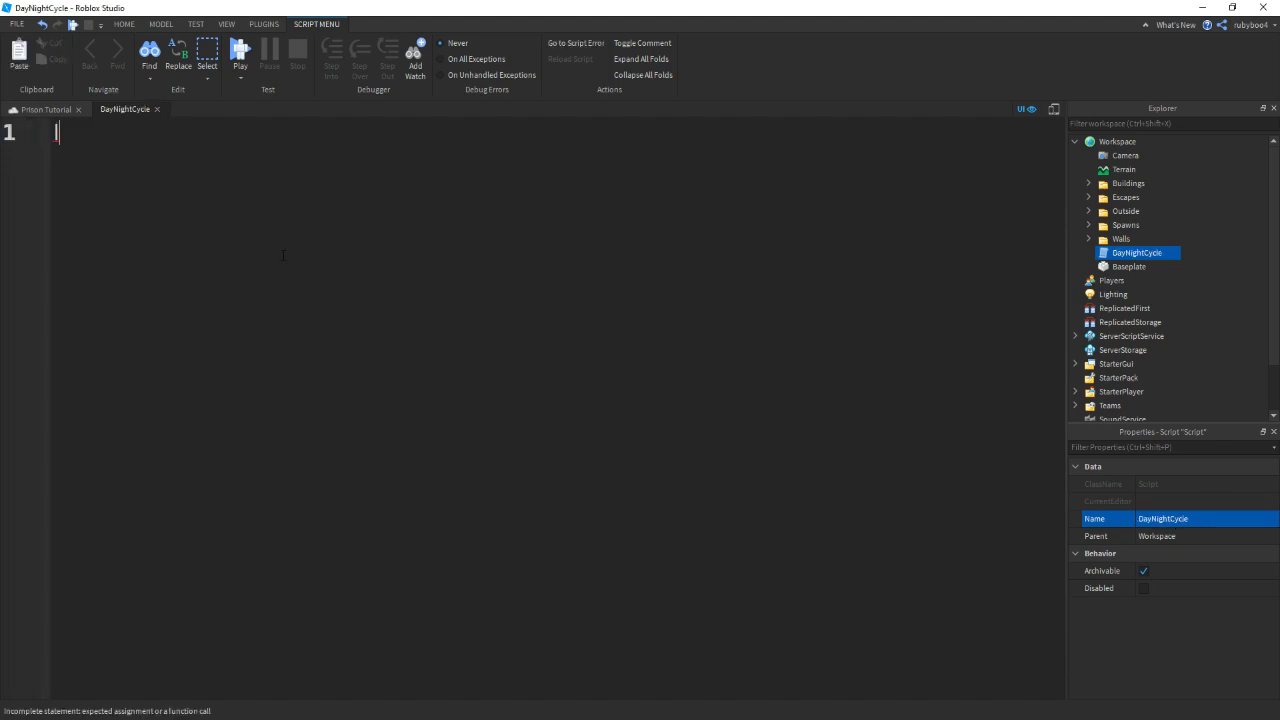
Replace the script's default code with a local variable Time set to 0.8
type("lol Time")
key("BackSpace")
key("BackSpace")
key("BackSpace")
key("BackSpace")
key("BackSpace")
key("BackSpace")
type("cal ")
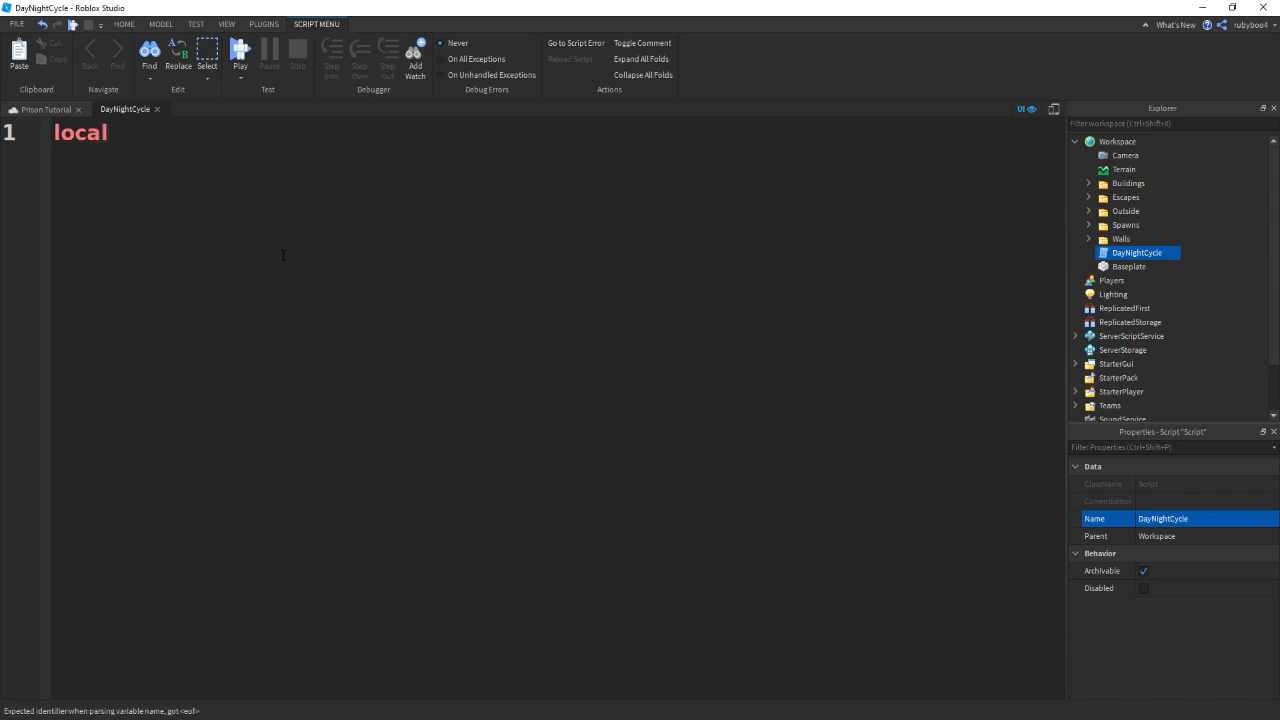
type("Time = ")
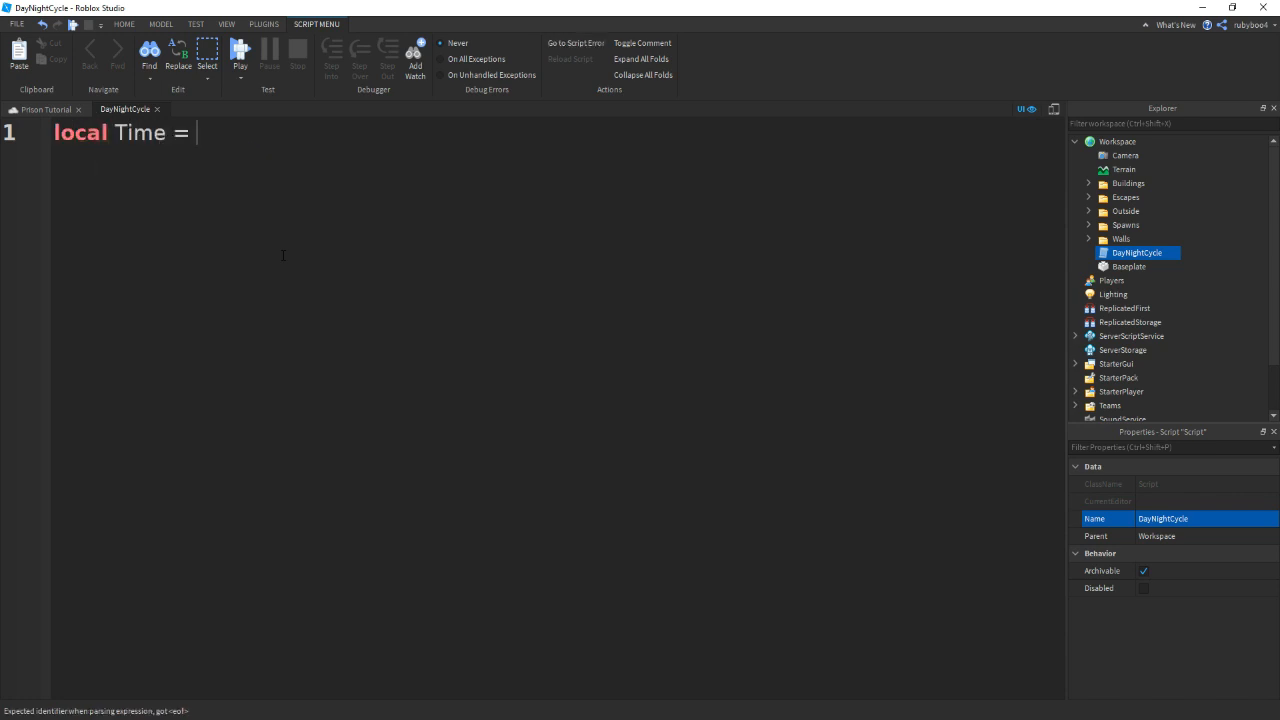
type("0.")
key("BackSpace")
key("BackSpace")
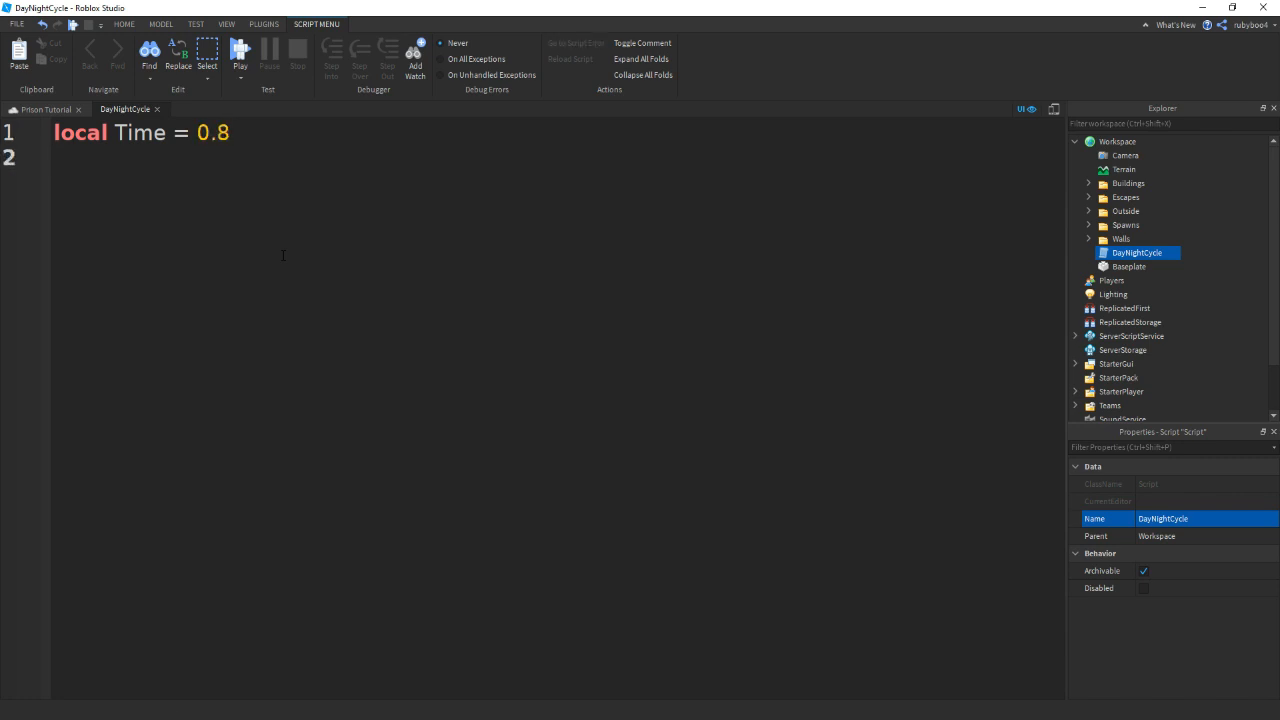
Declare a second local variable TimeChange set to 0.8 on line 2
type("local Time")
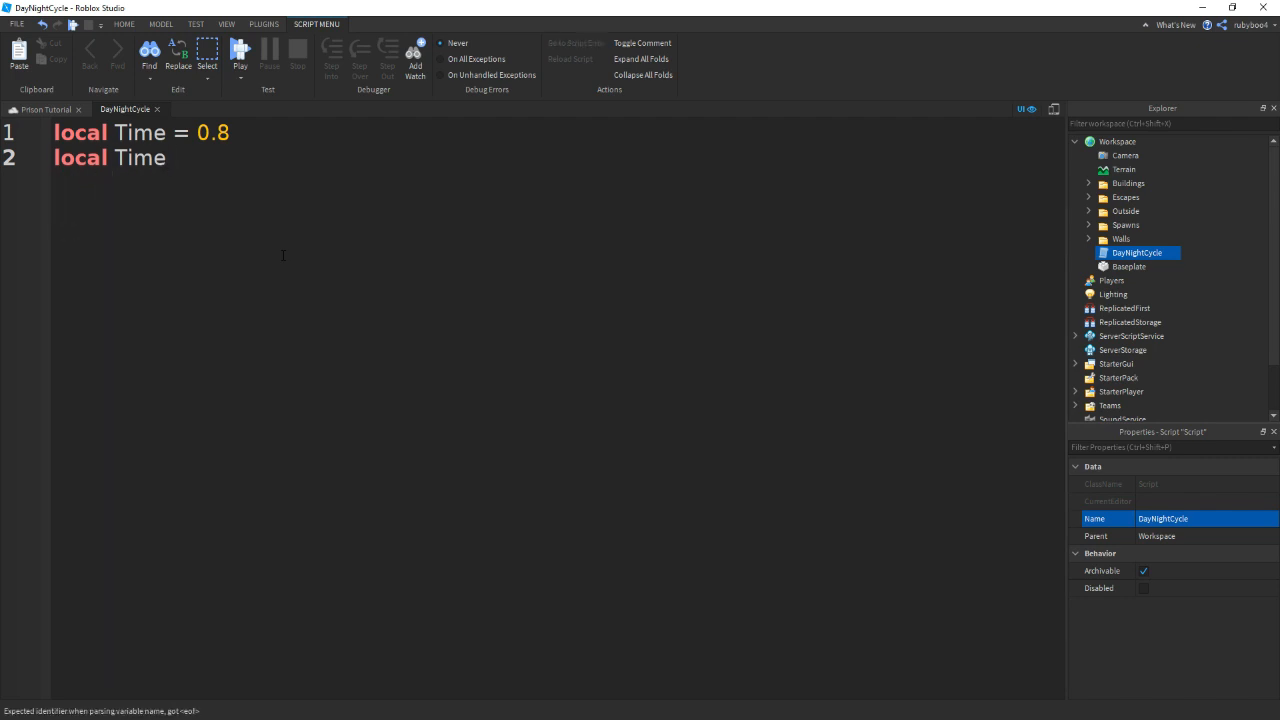
type("Change = ")
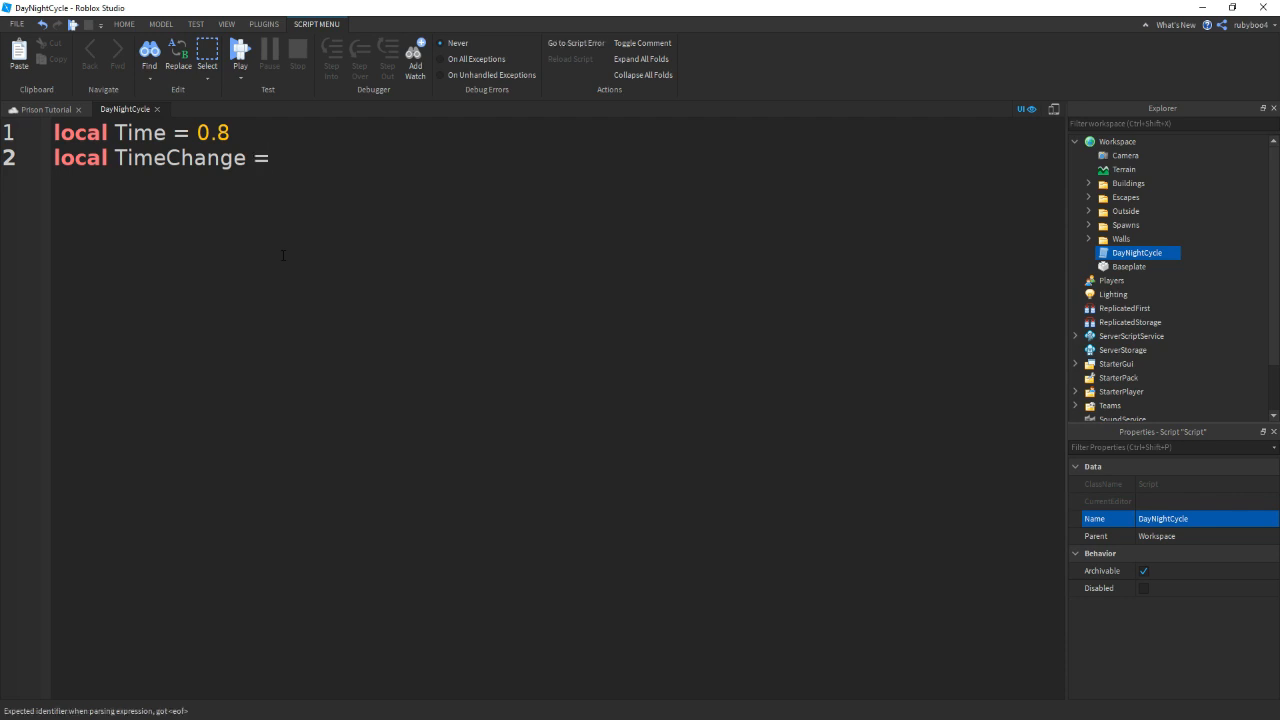
type("0.8")
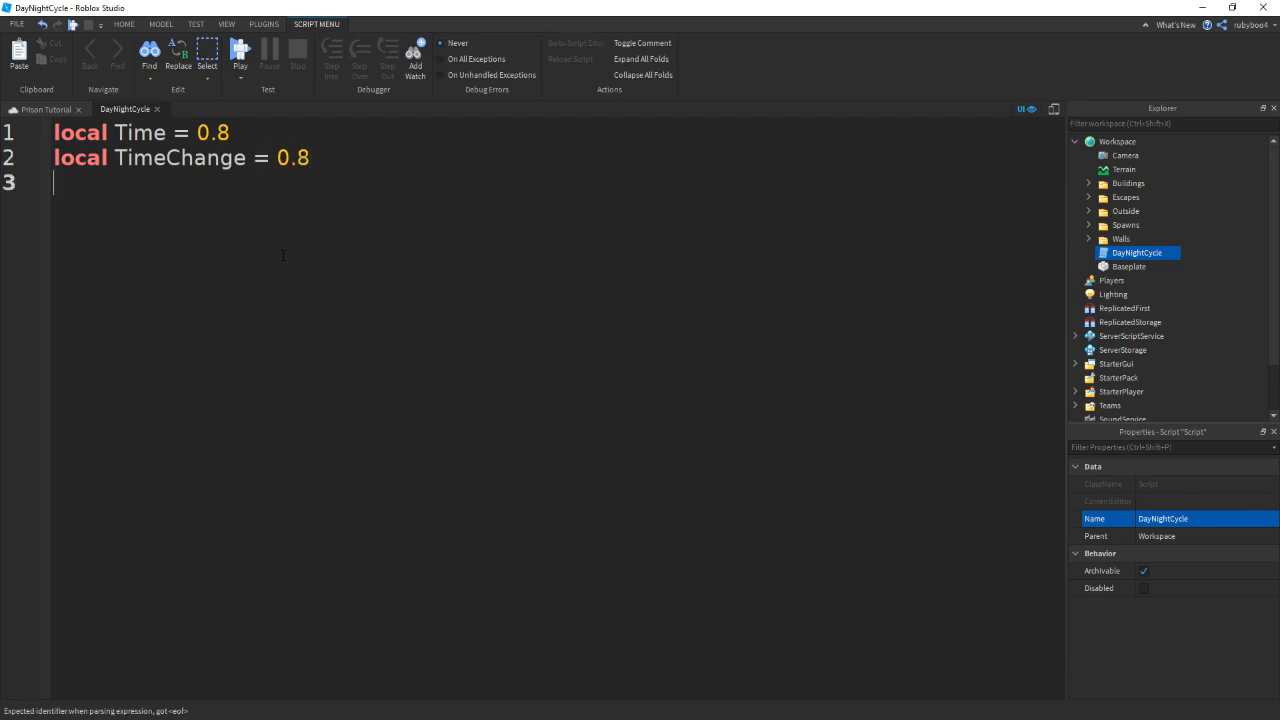
Add a "while wait(Time) do" loop with its closing end, leaving a blank line below the variables
type("w")
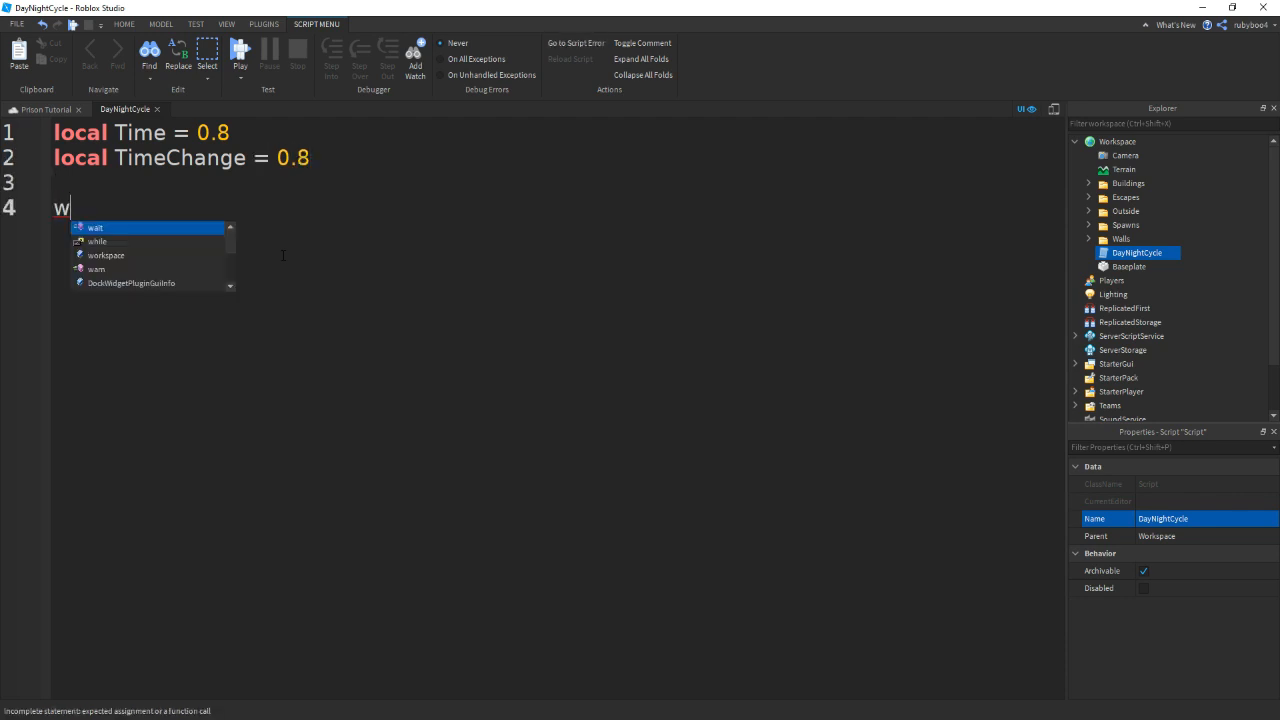
type("hile wait(")
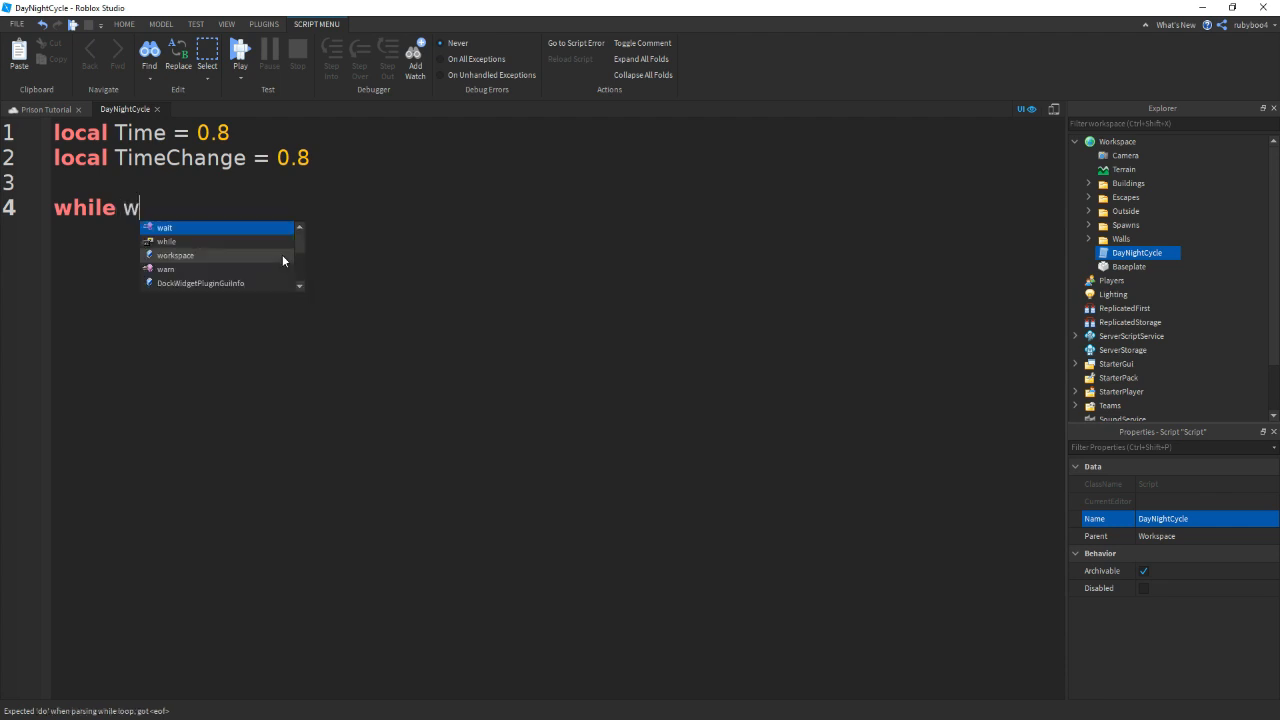
type("true")
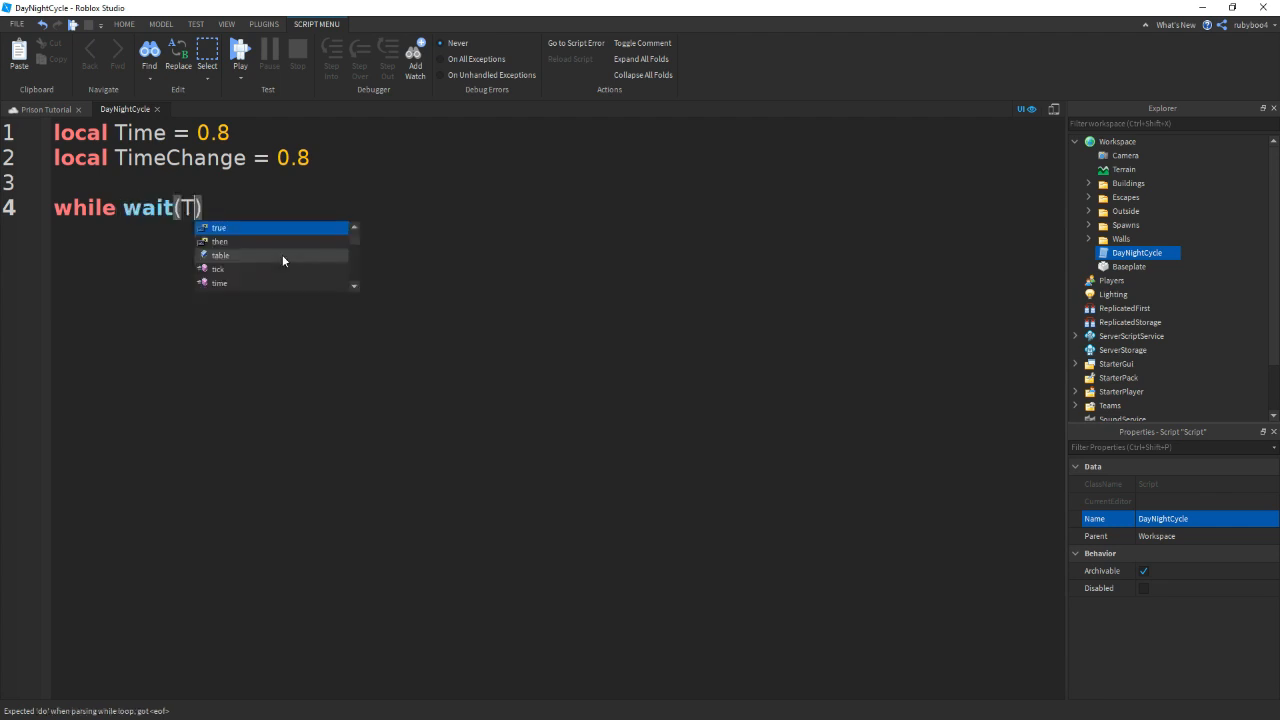
key("BackSpace")
key("BackSpace")
key("BackSpace")
key("BackSpace")
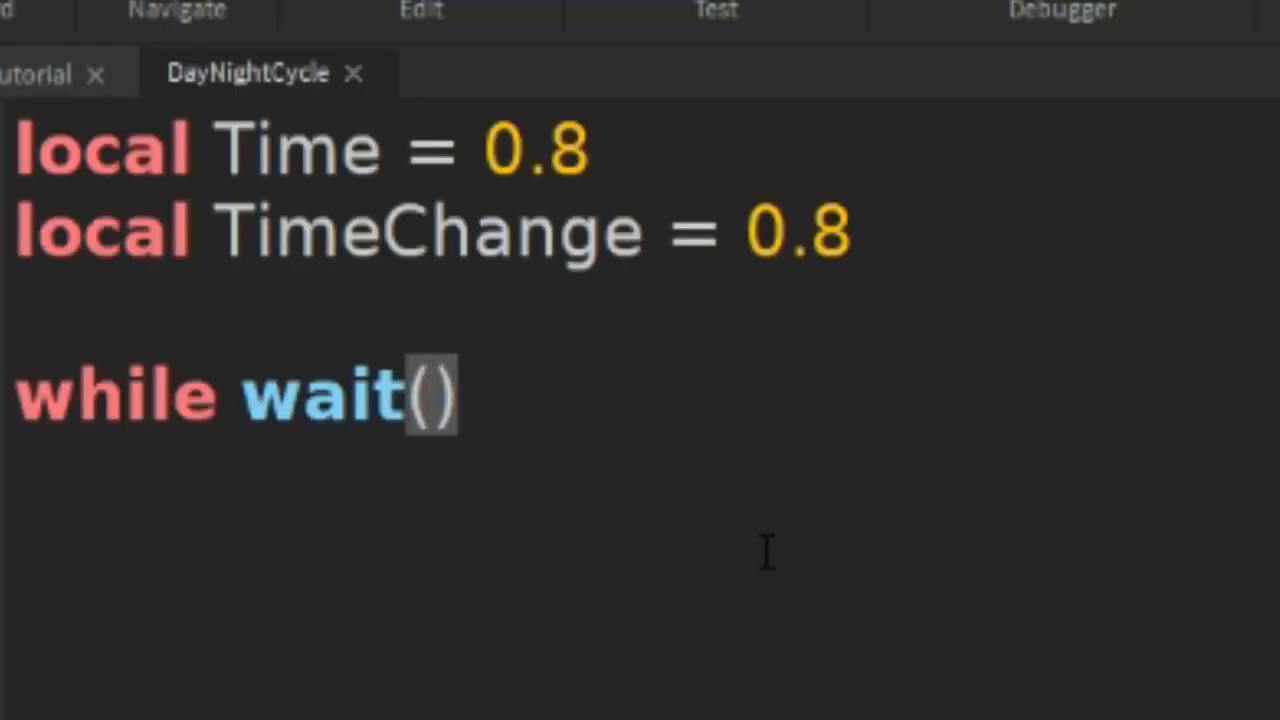
type("Tie")
key("BackSpace")
type(",e")
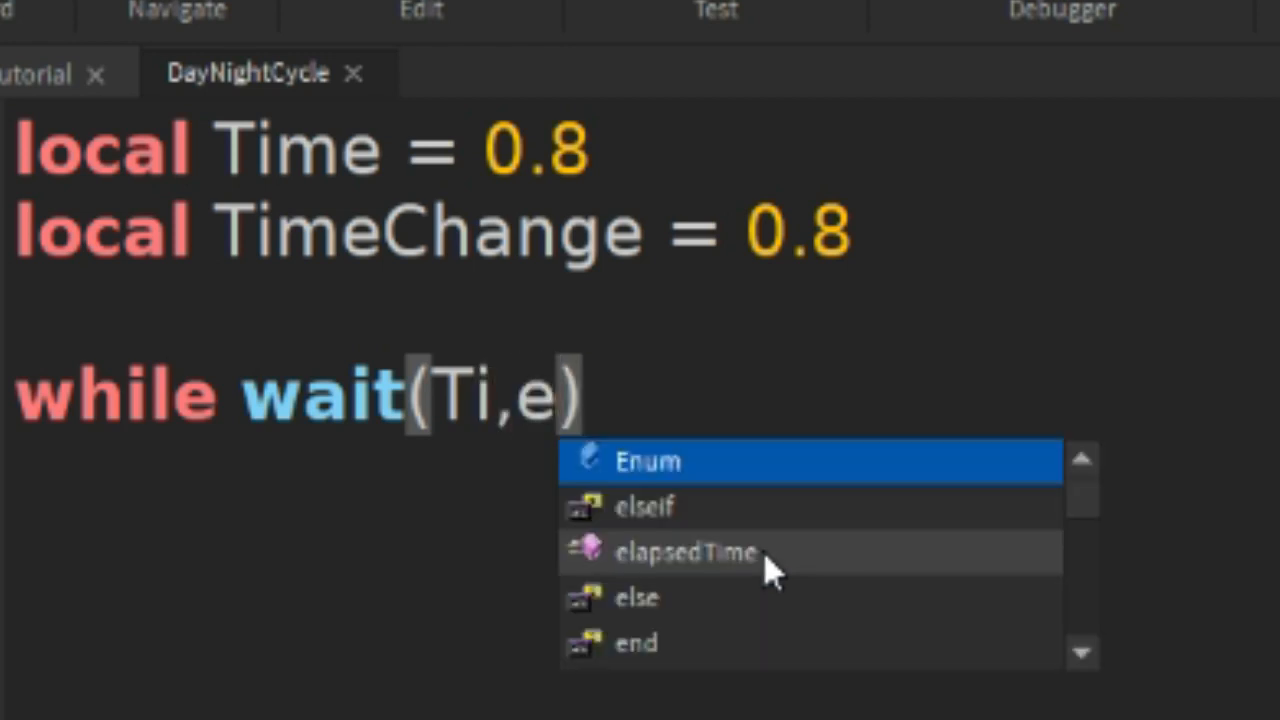
key("BackSpace")
key("BackSpace")
type("me)")
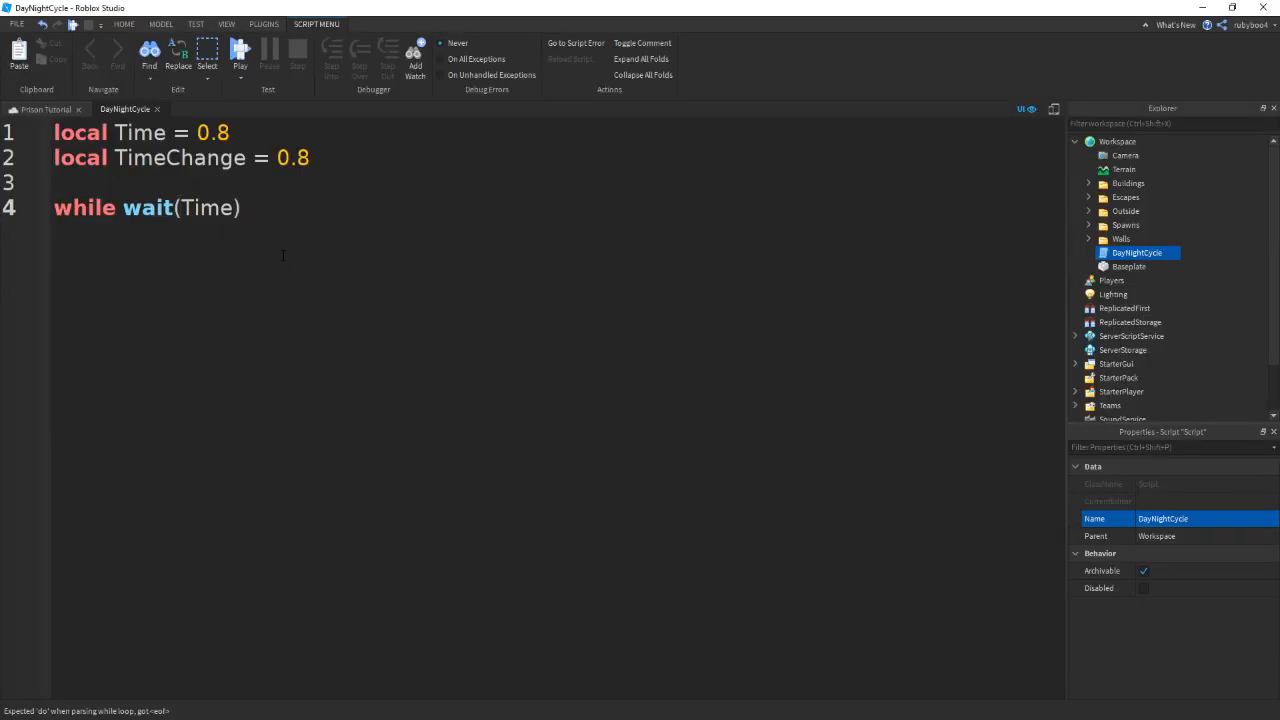
type(" do")
key("Return")
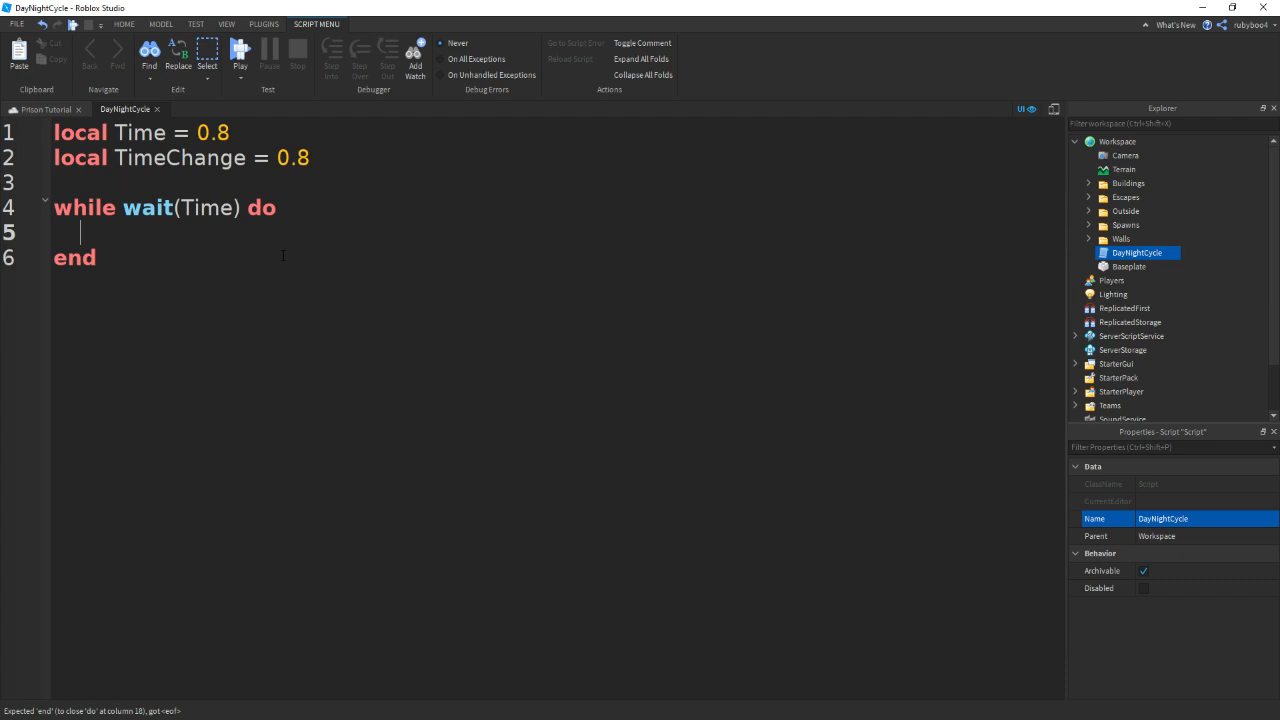
Inside the loop, write game.Lighting.ClockTime = game.Lighting.ClockTime+TimeChange
type("game.L")
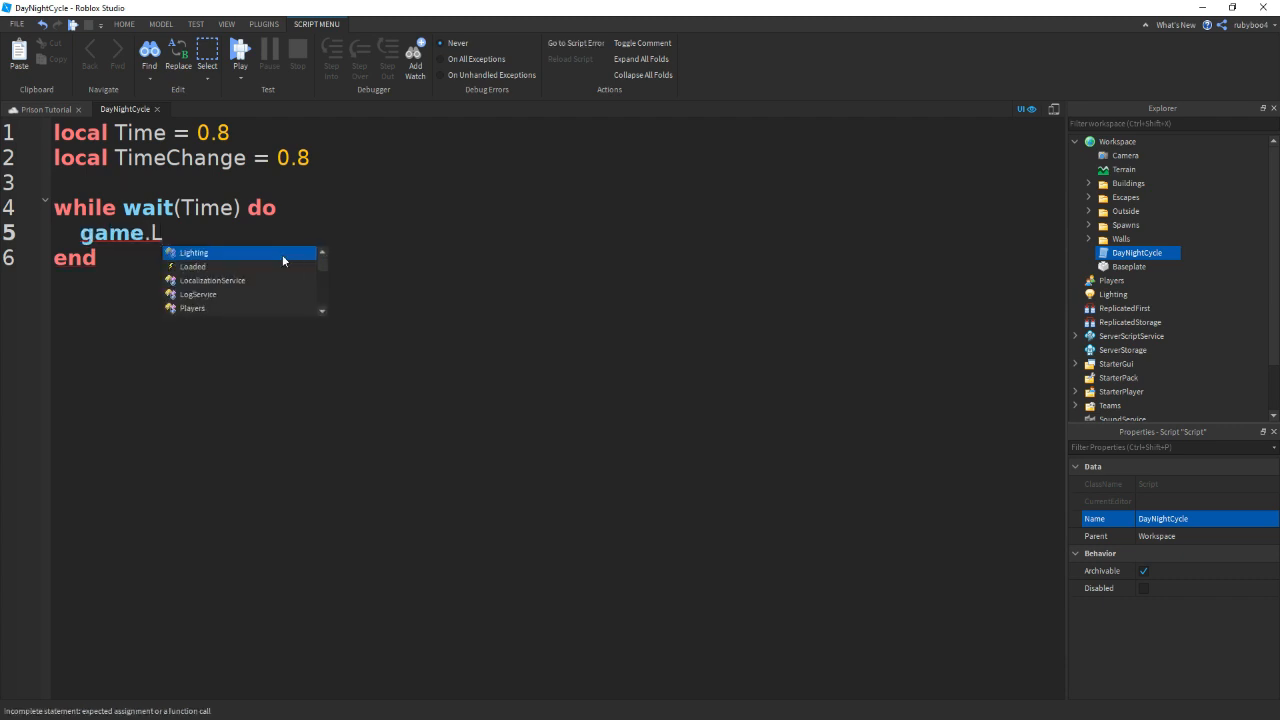
key("Tab")
type(".Clo")
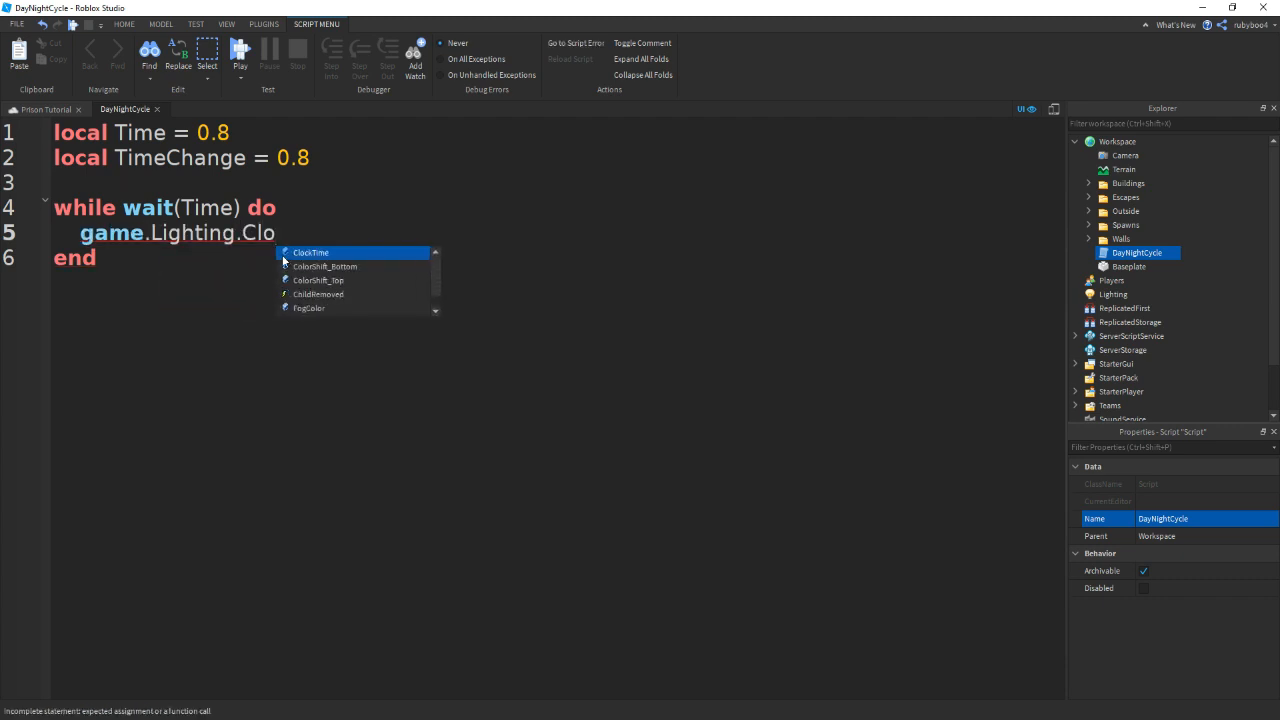
key("Tab")
type("= ")
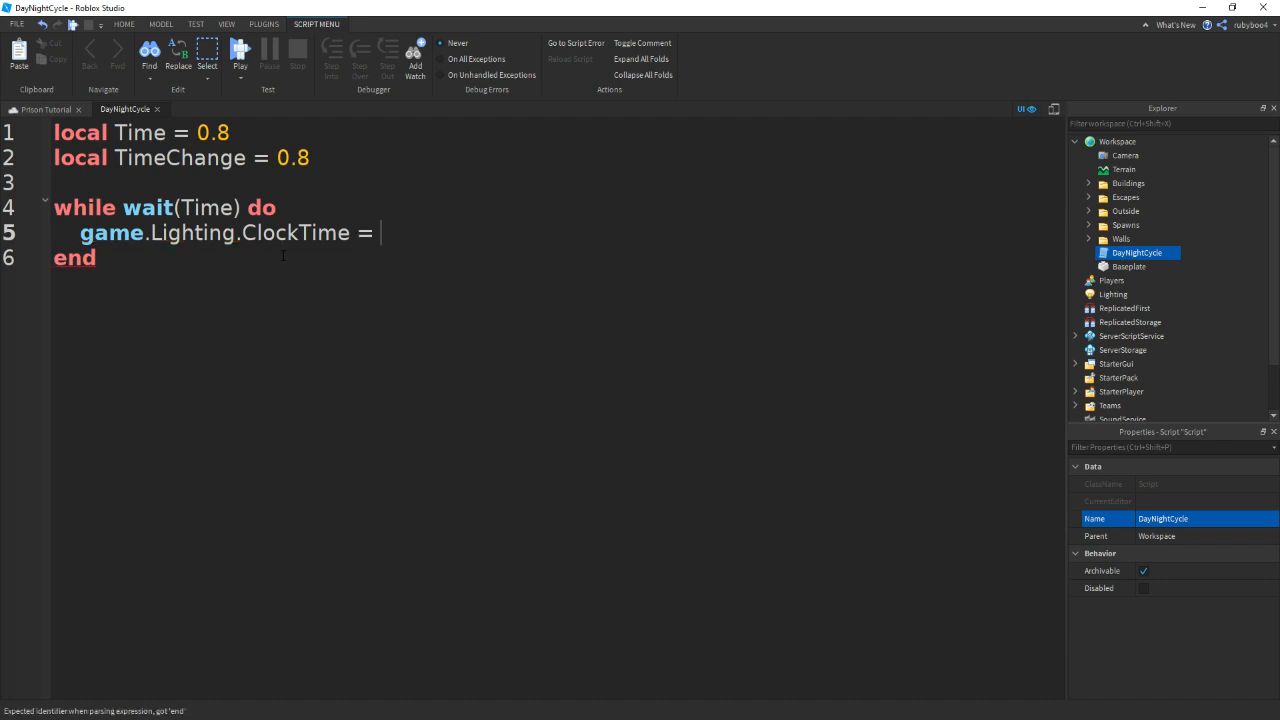
type("game.Li")
key("Tab")
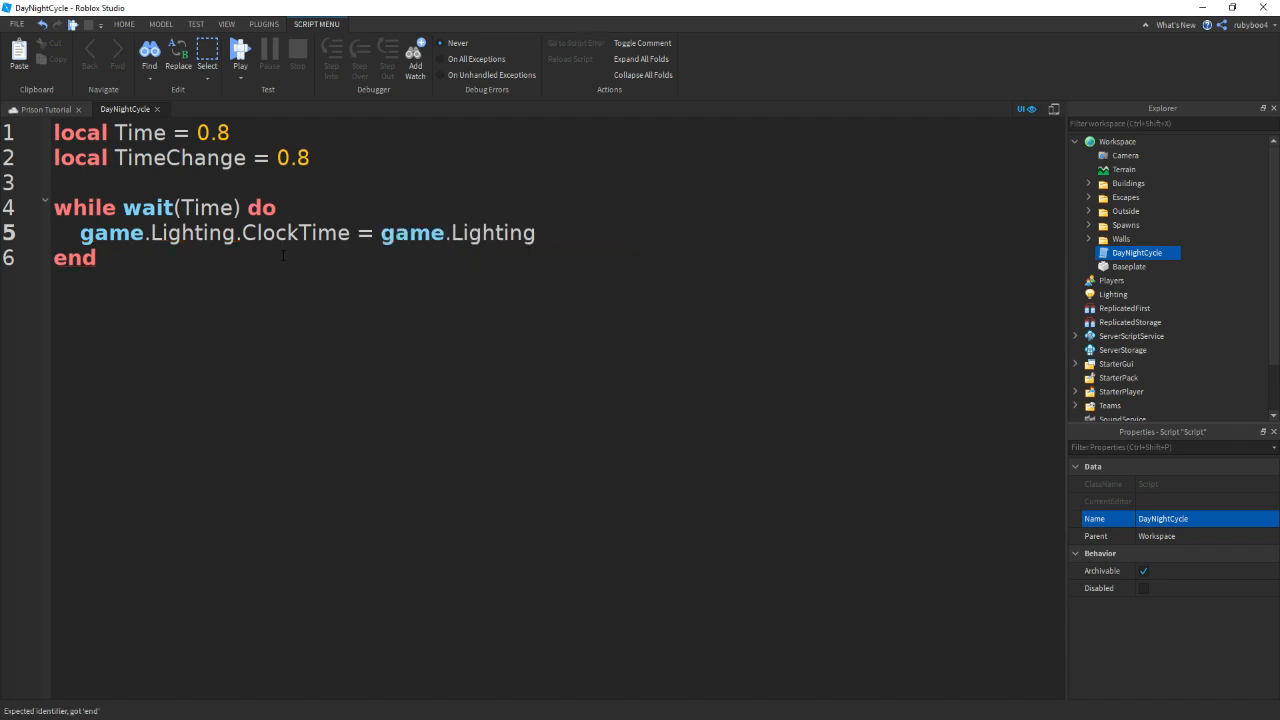
type(".Cl")
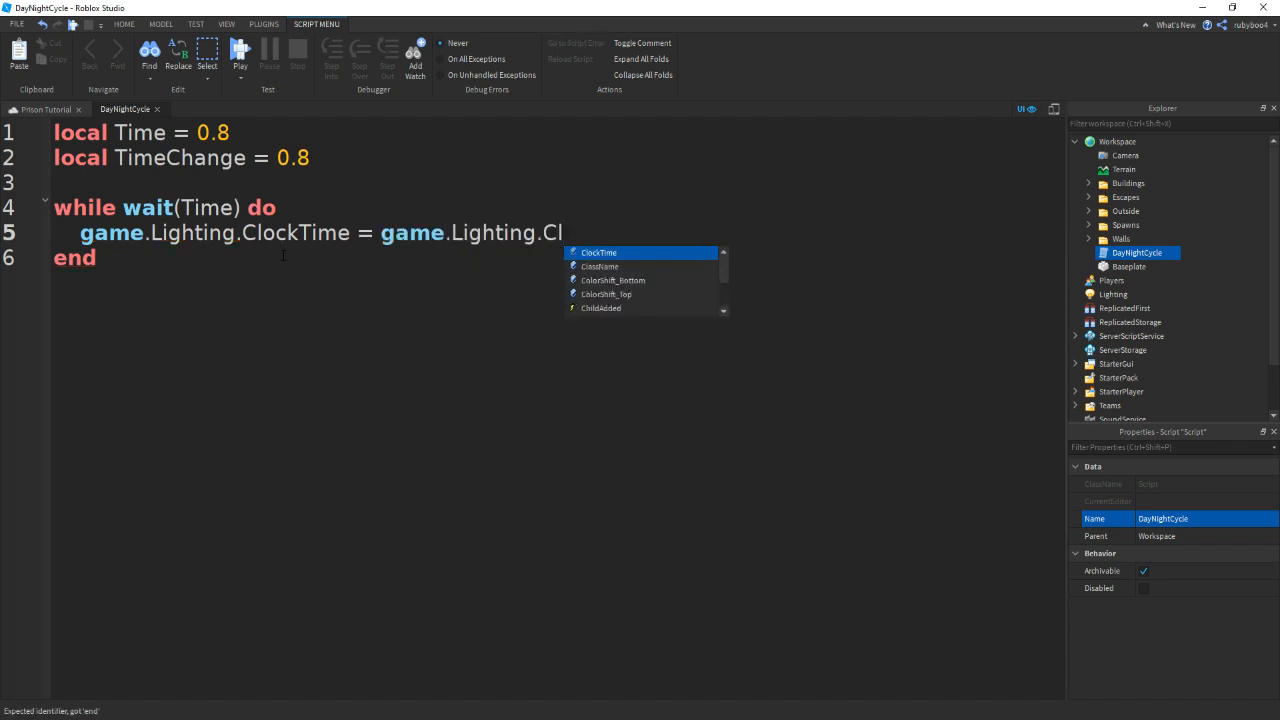
key("Tab")
type("+")
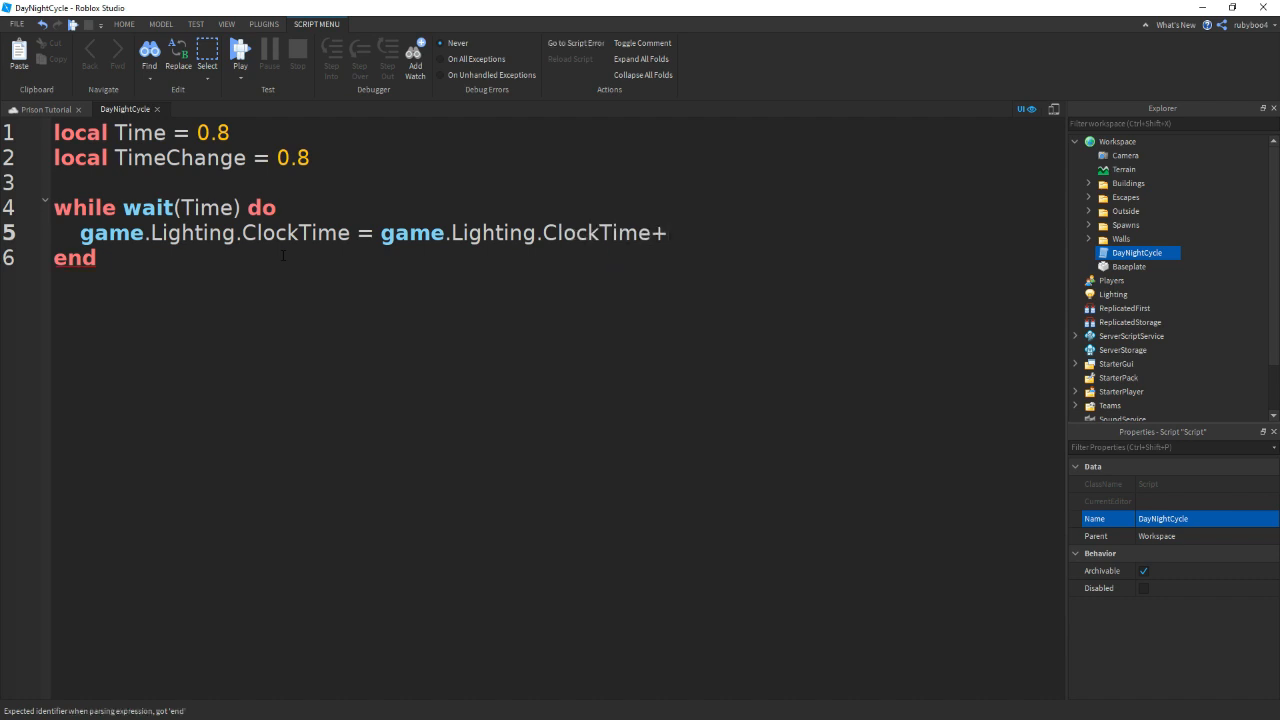
type("TimeChange")
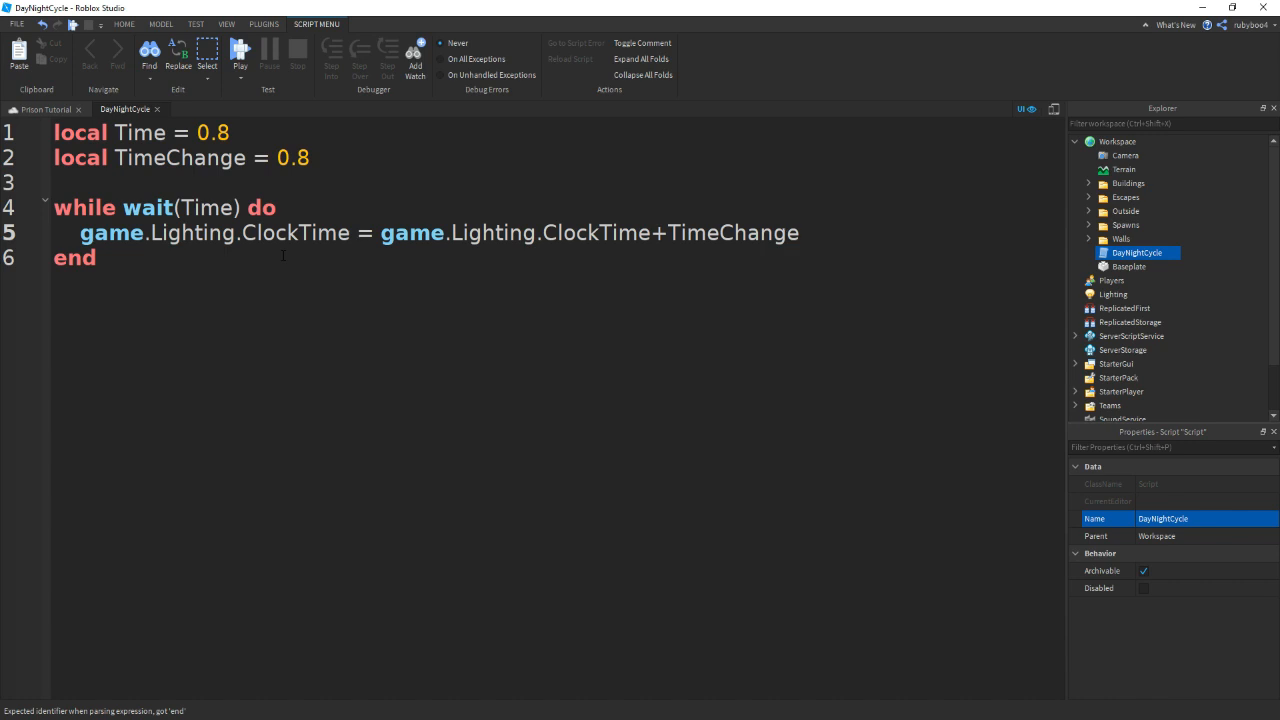
Close the script and playtest the game, watching the sky for the day-night cycle
left_click(157, 109)
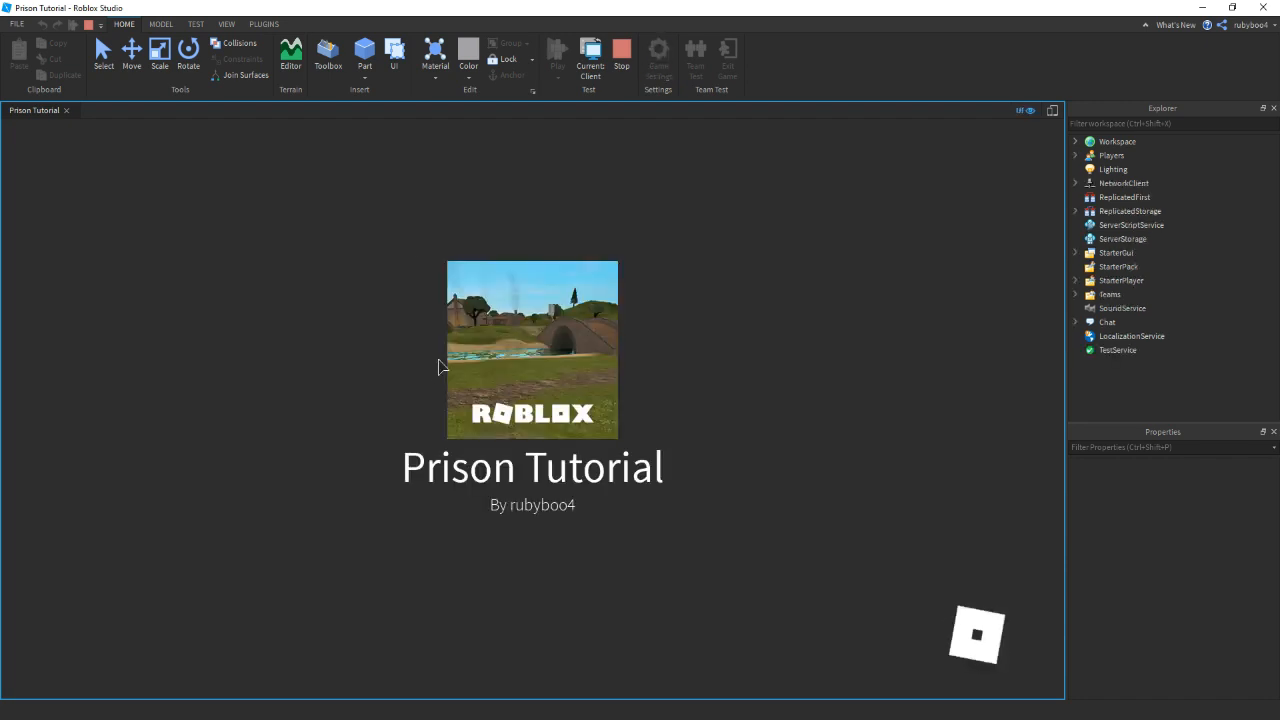
key("w")
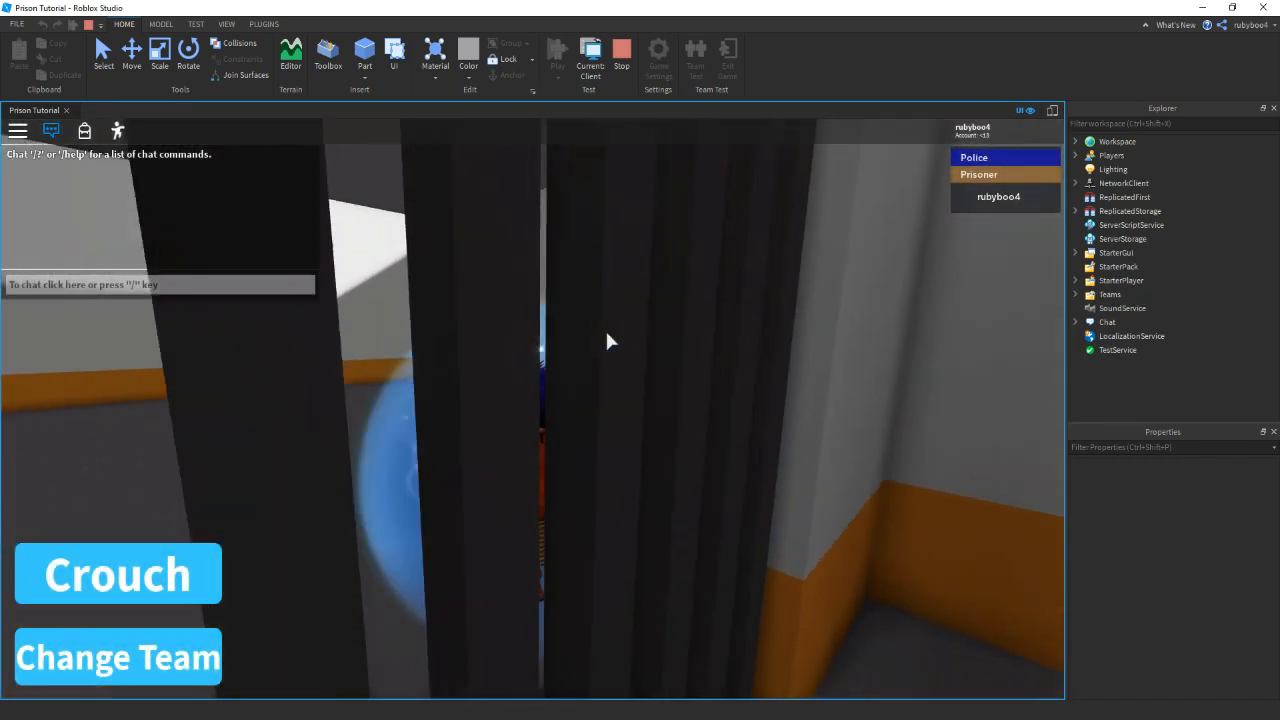
scroll(607, 335, "up", 5)
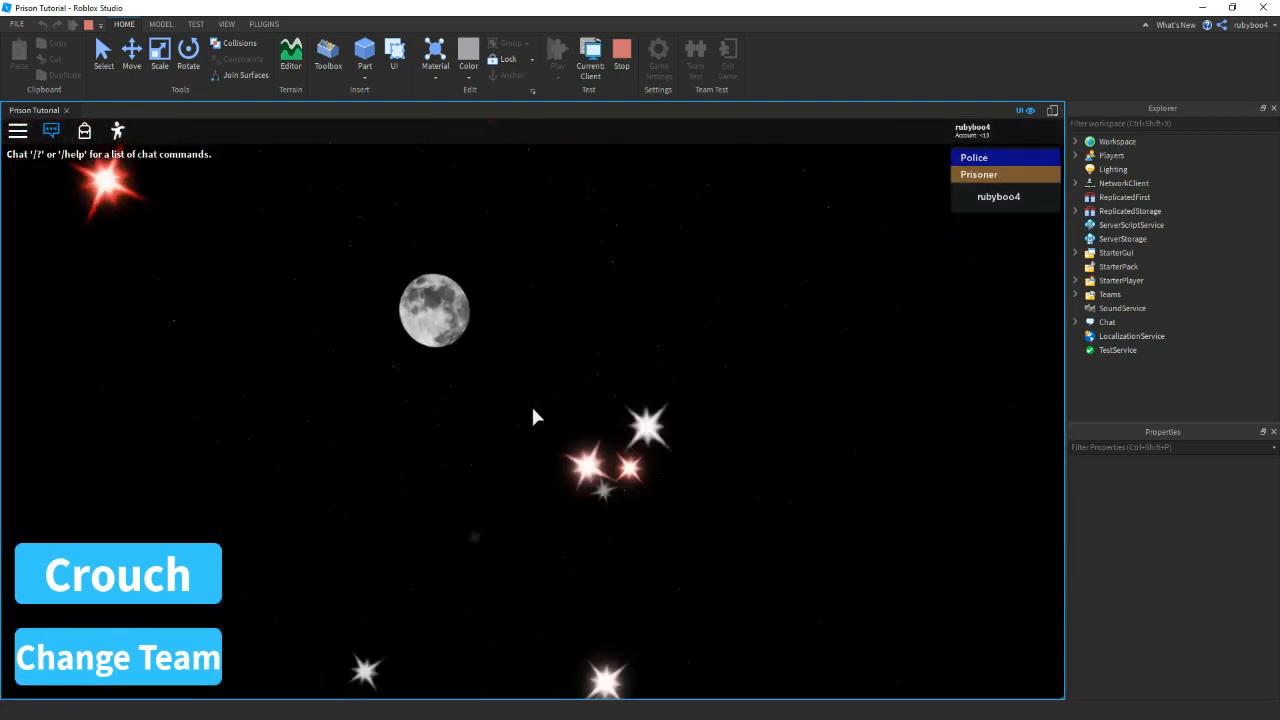
key("Tab")
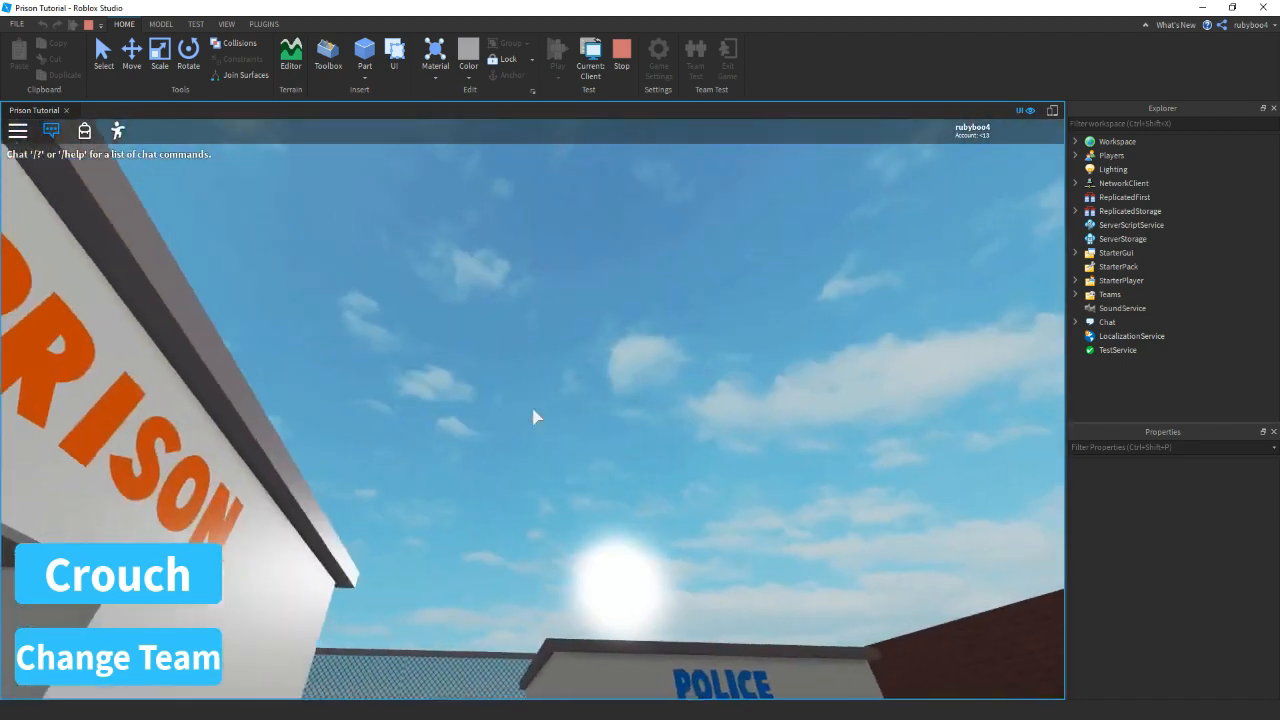
scroll(531, 404, "down", 5)
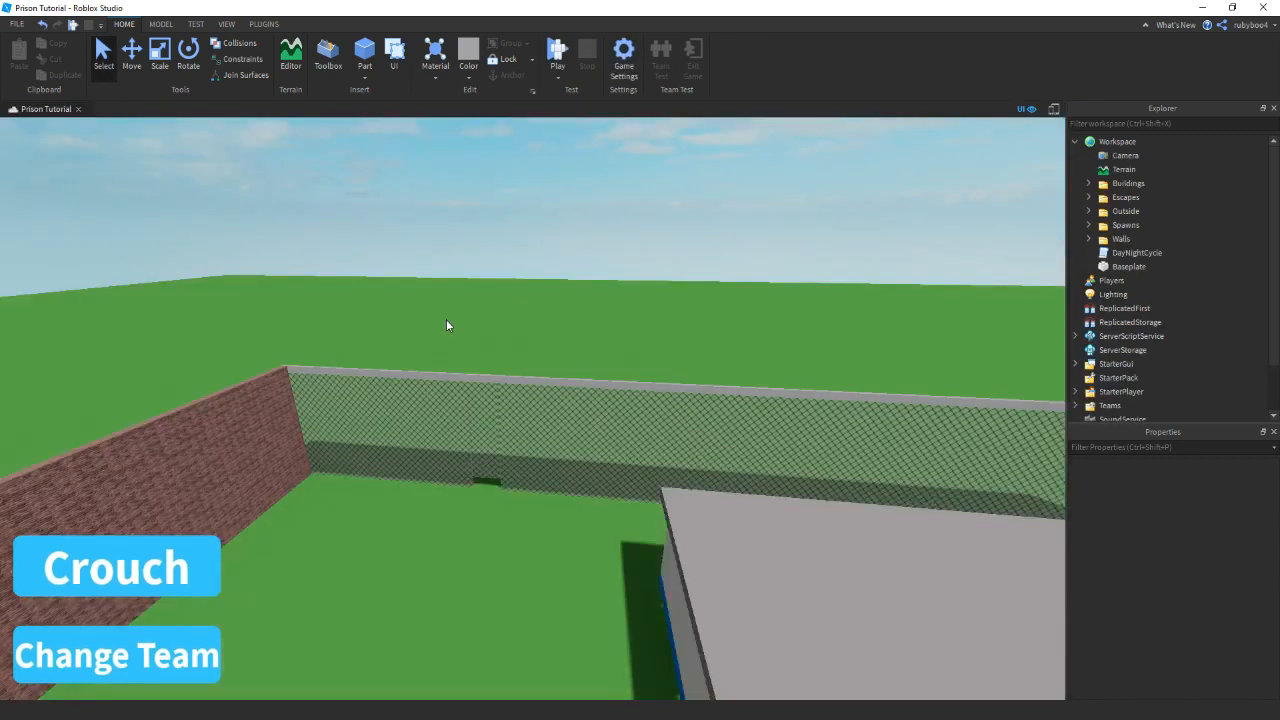
Reopen the DayNightCycle script, set TimeChange to 0.05, and close the script
double_click(1137, 252)
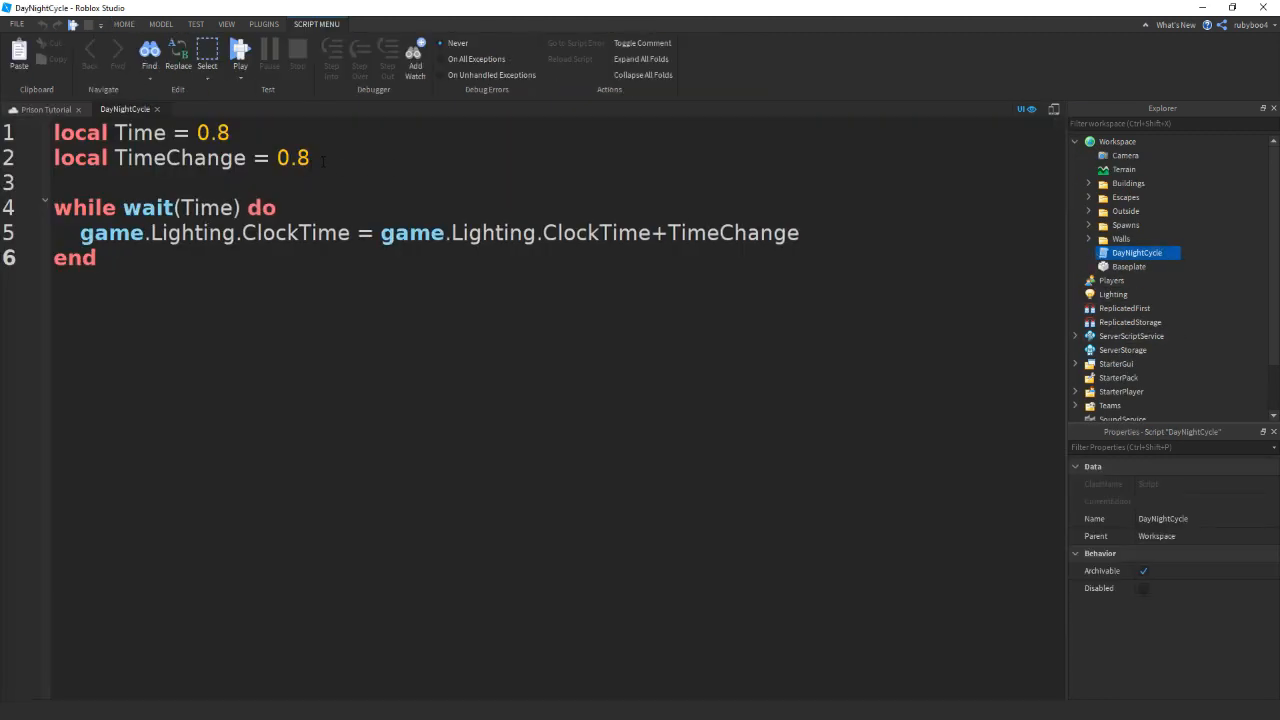
key("shift+Left")
key("shift+Left")
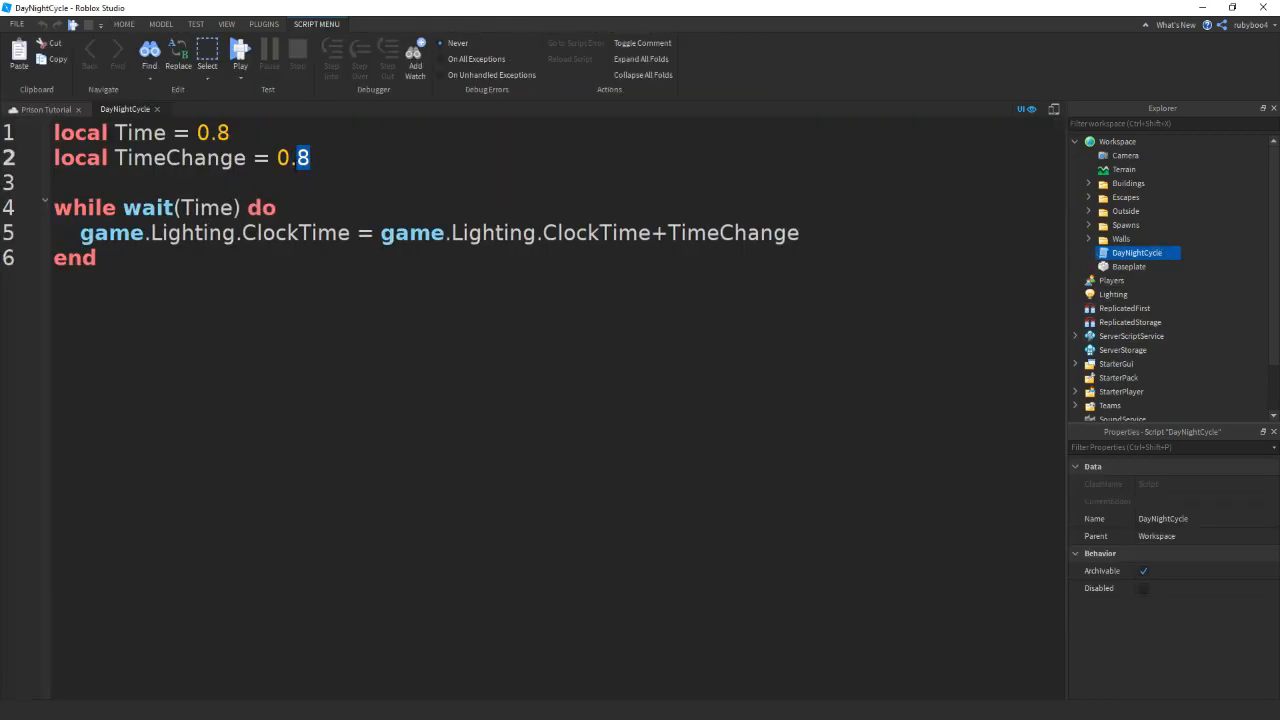
key("BackSpace")
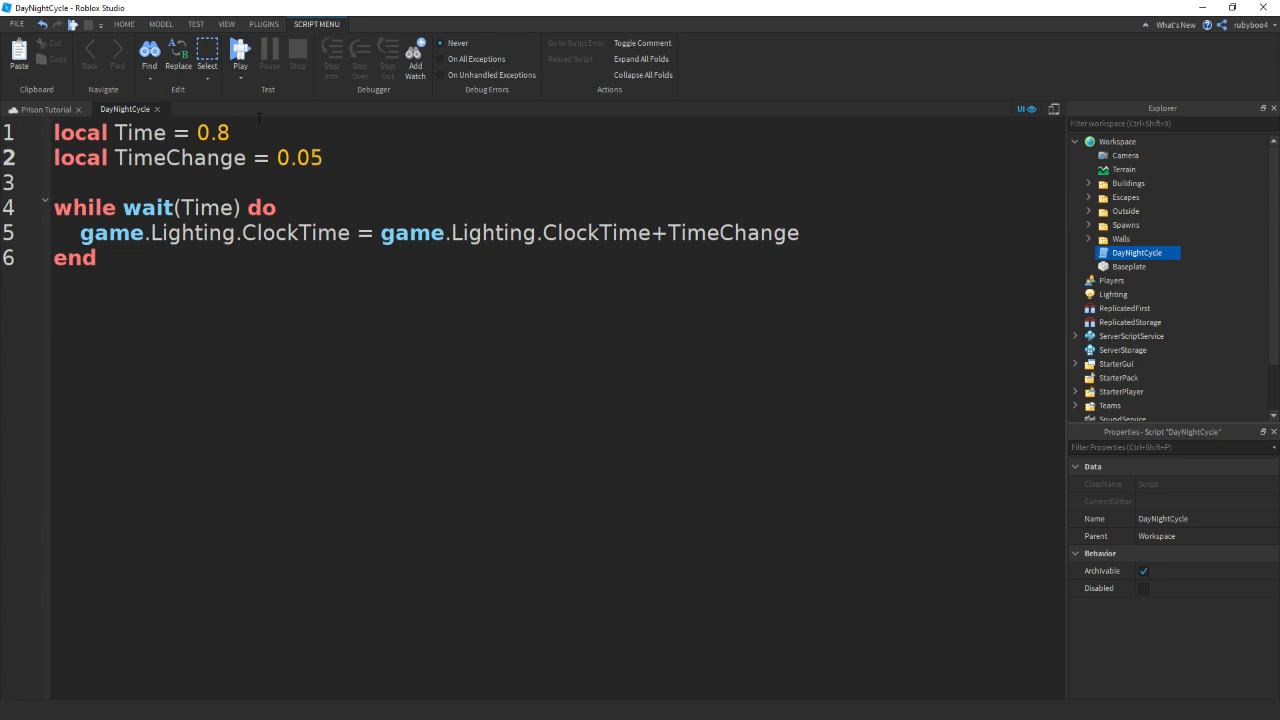
key("shift+Left")
type("0")
left_click(156, 109)
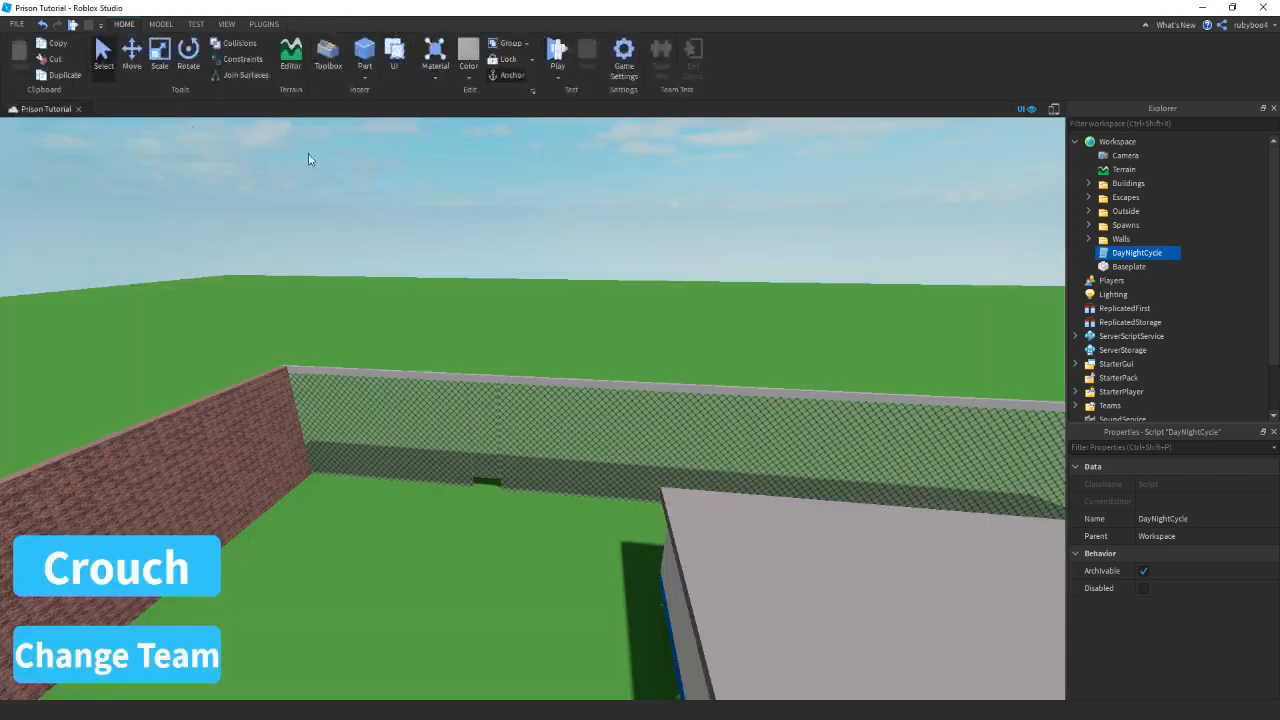
Playtest the game, walk the character out into the prison yard to check the day-night cycle's speed, and end the test
left_click(557, 52)
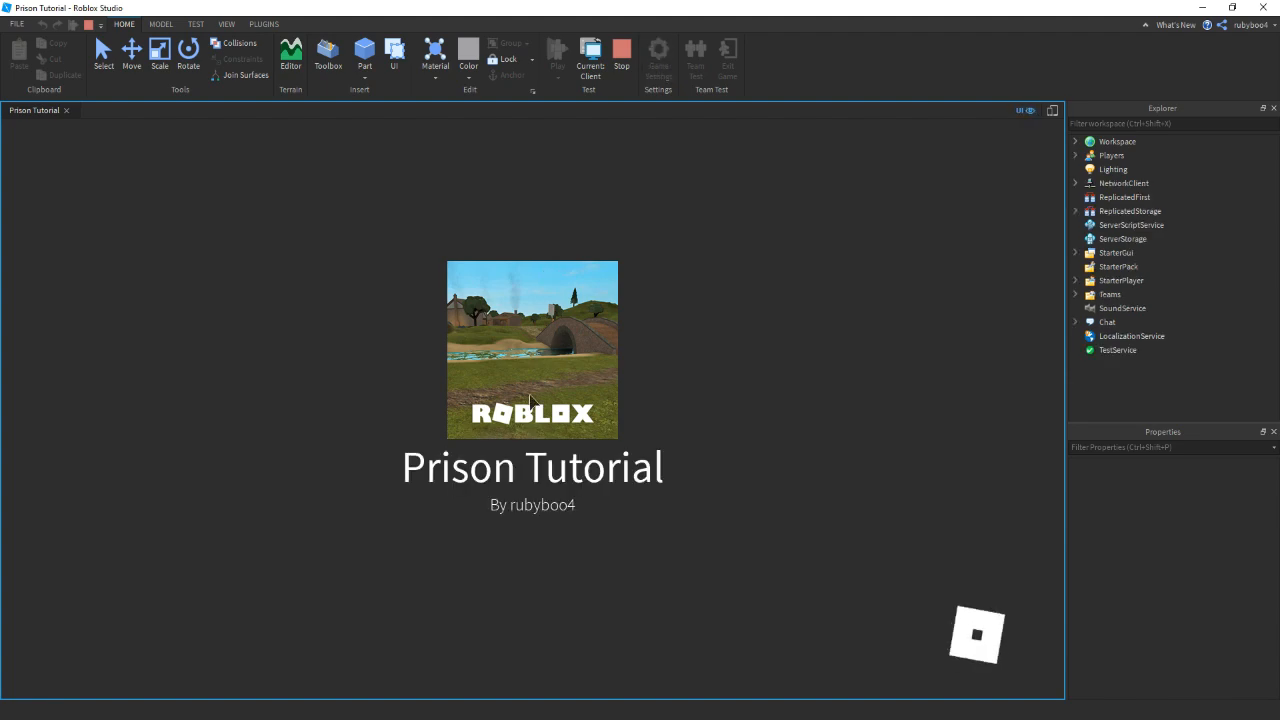
key("w")
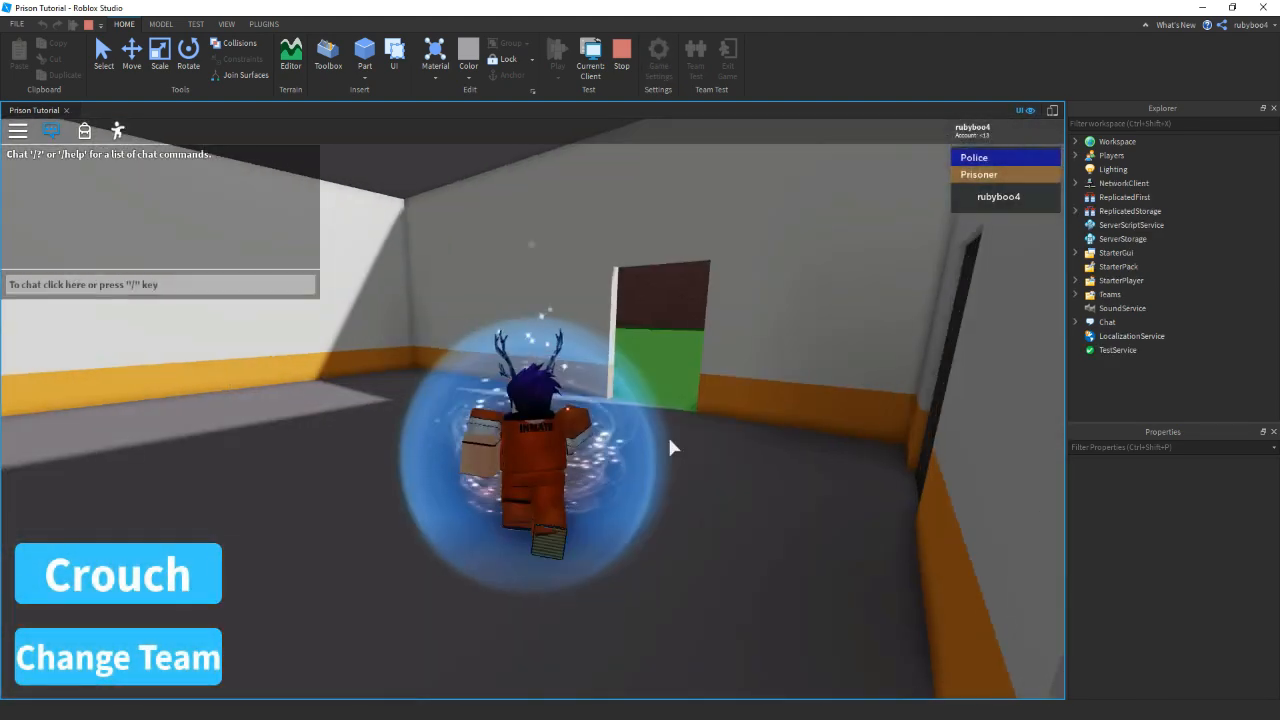
key("w")
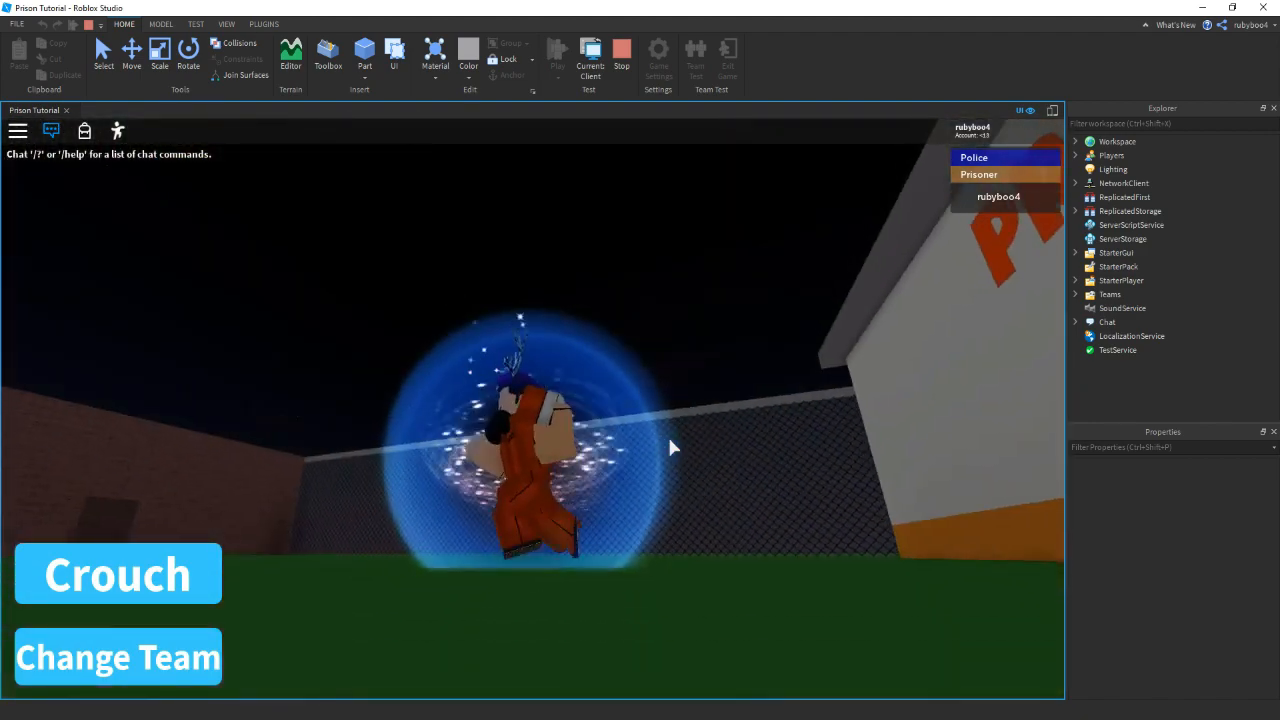
key("w")
right_click_drag(669, 440, 669, 440)
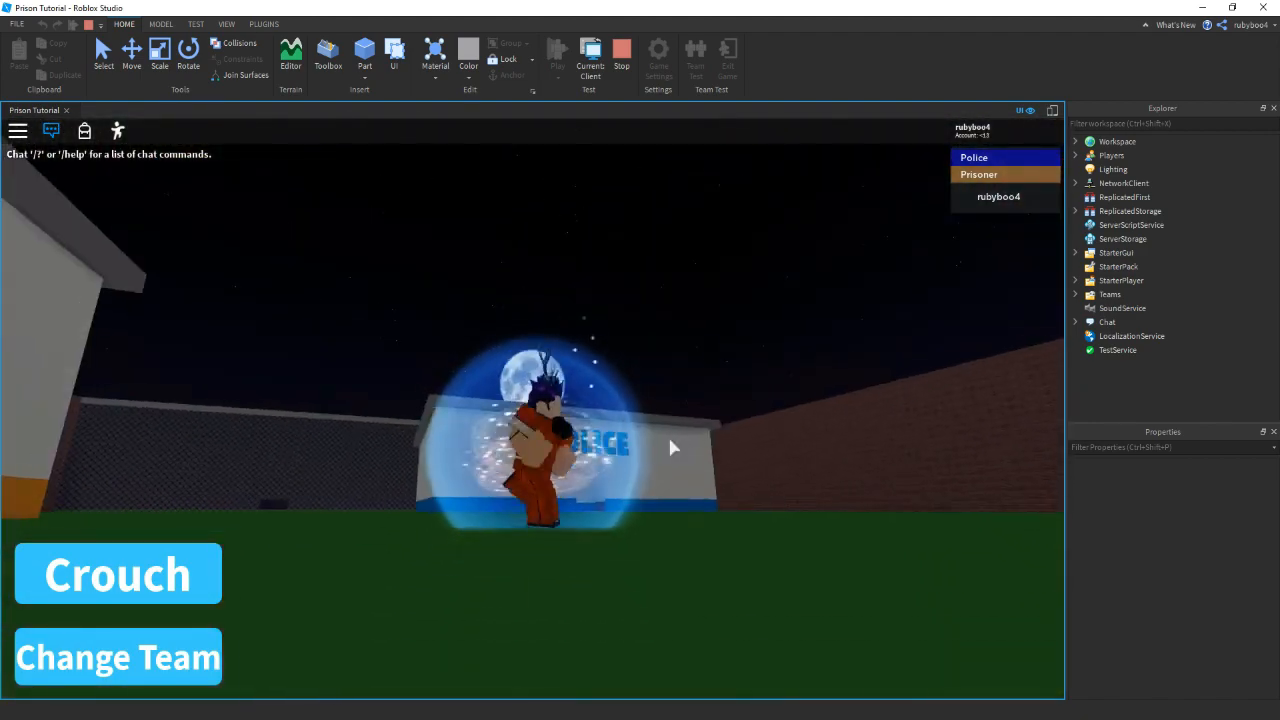
right_click_drag(553, 330, 553, 331)
left_click(630, 64)
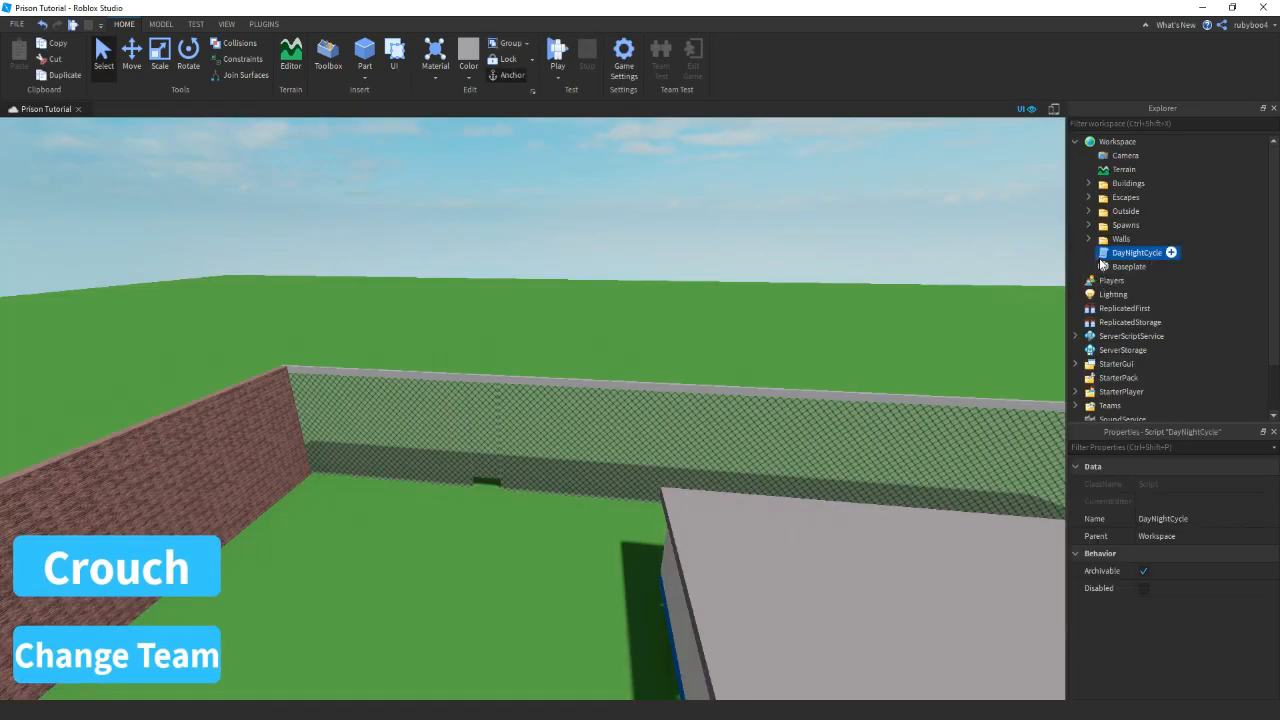
Reopen the DayNightCycle script, lower the TimeChange value to slow the cycle, and close the script
double_click(1101, 257)
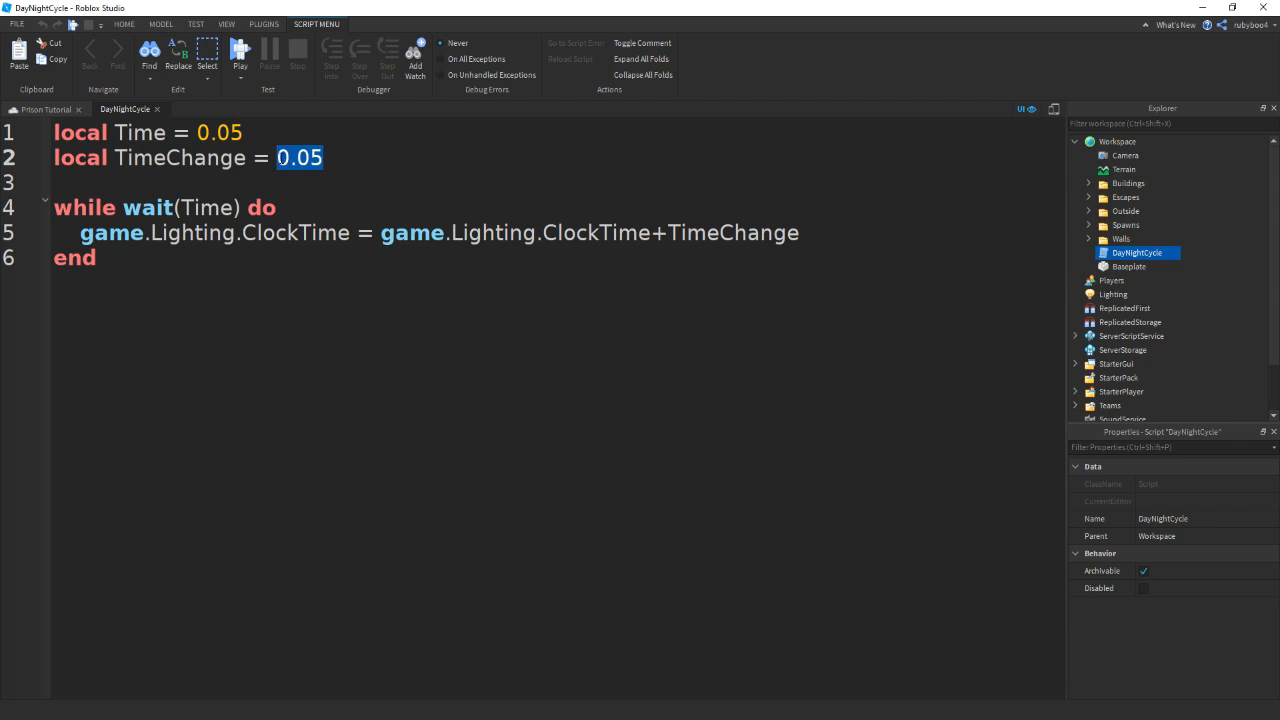
type("5")
key("BackSpace")
type("0")
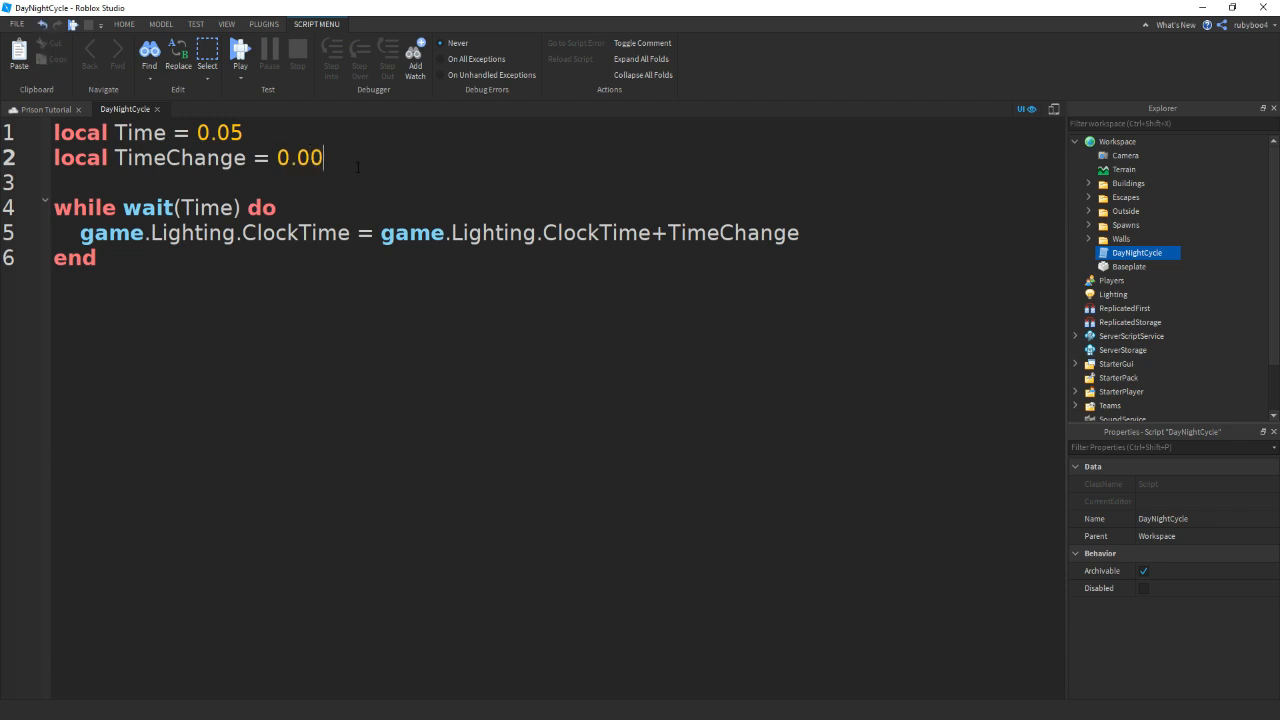
left_click(157, 108)
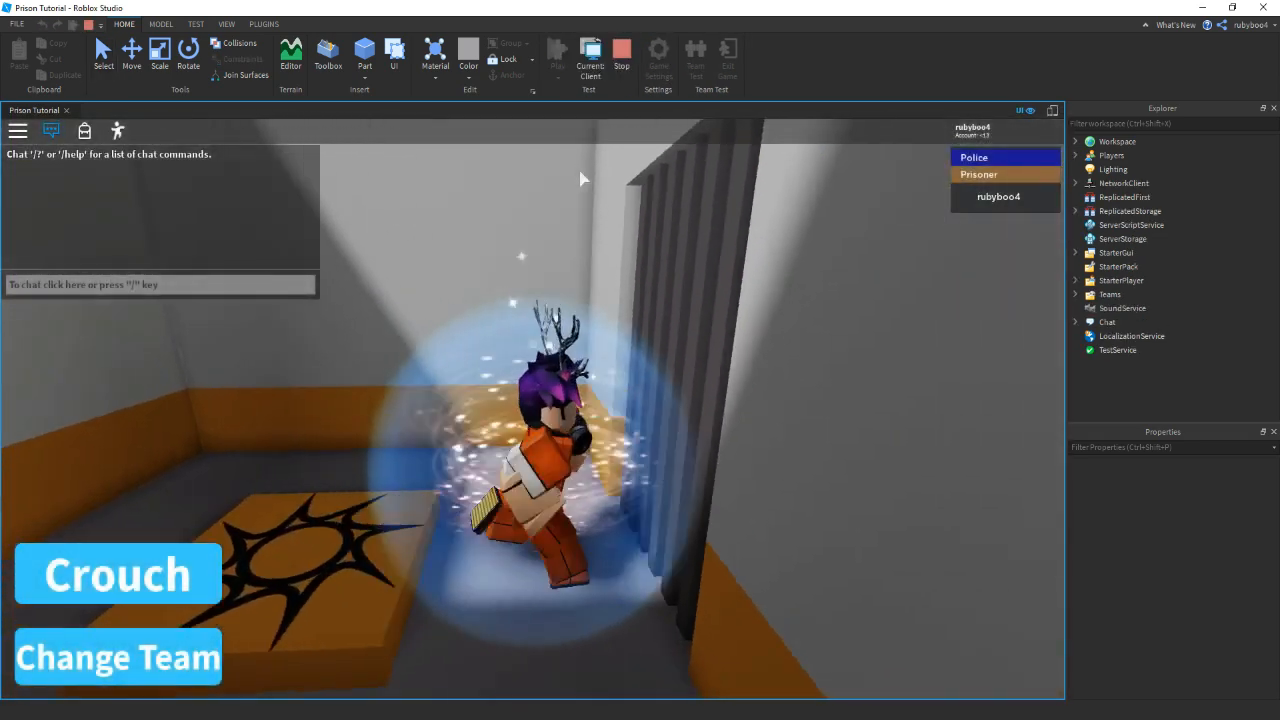
In the playtest, walk the character into the yard, watch the sun's movement across the sky, and end the test
right_click_drag(580, 178, 580, 178)
key("w")
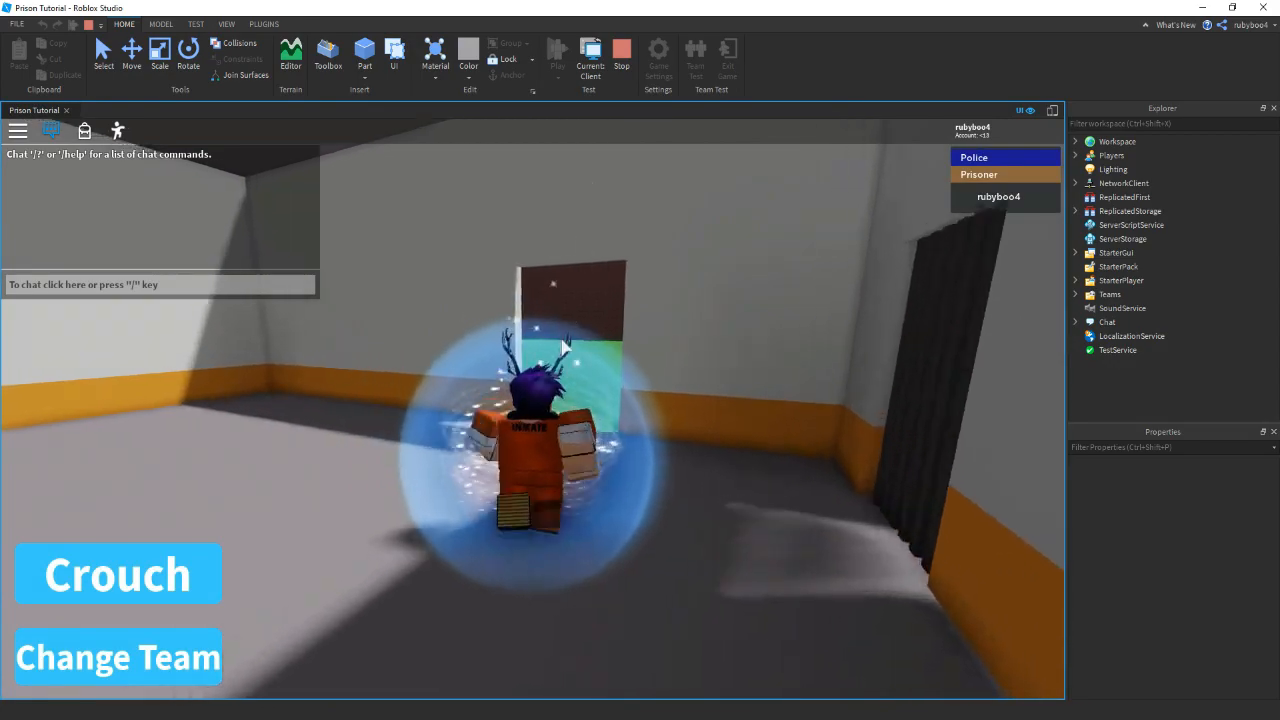
right_click_drag(566, 346, 561, 341)
key("w")
scroll(561, 341, "down", 8)
key("space")
scroll(561, 341, "up", 7)
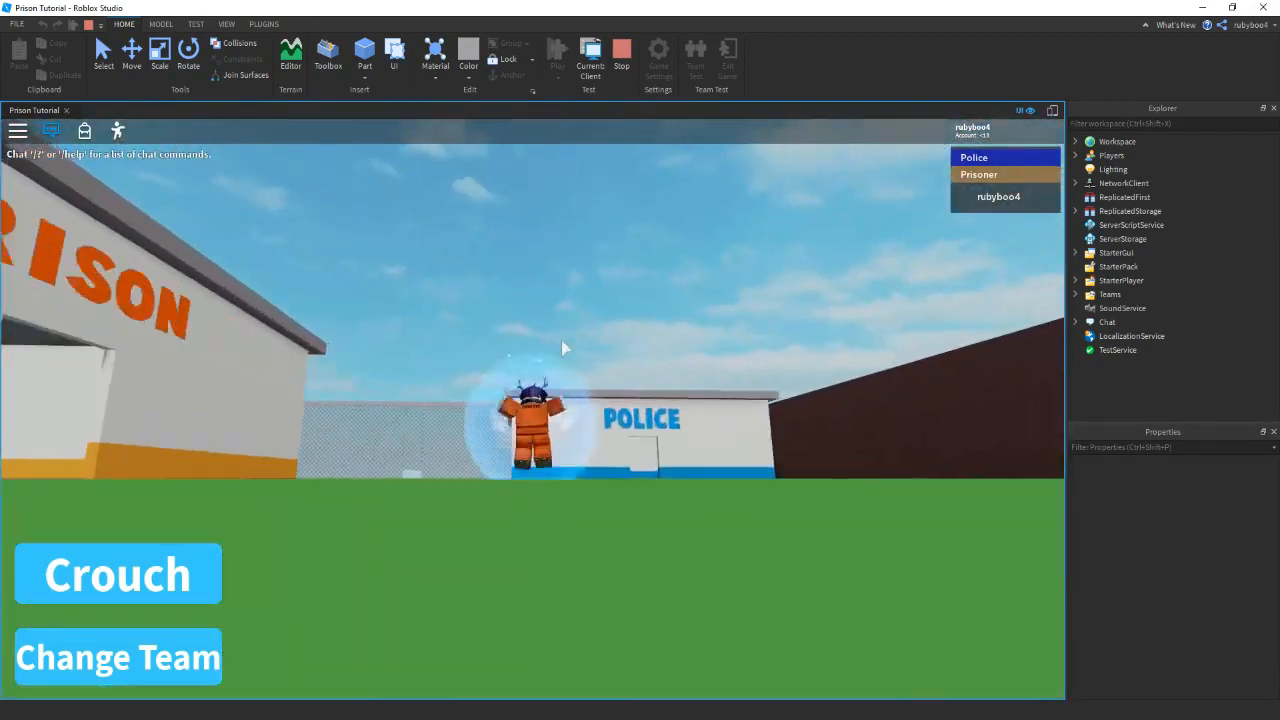
scroll(561, 341, "up", 3)
key("w")
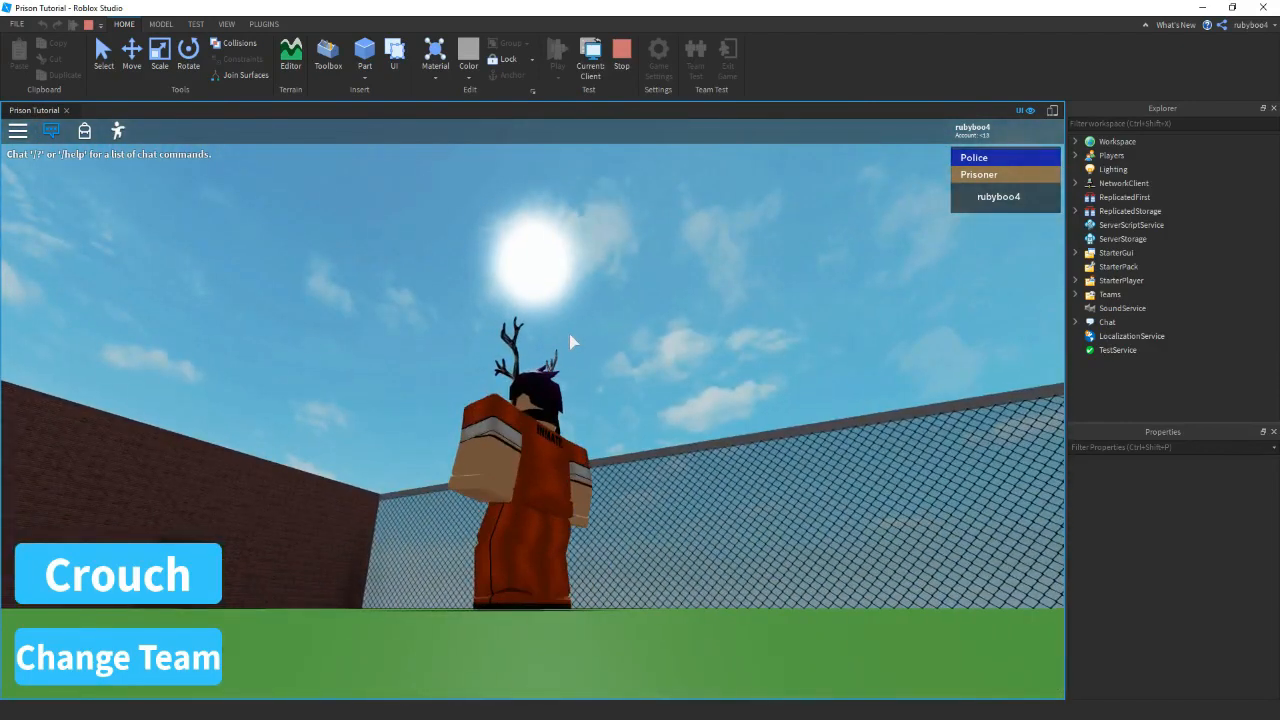
key("d")
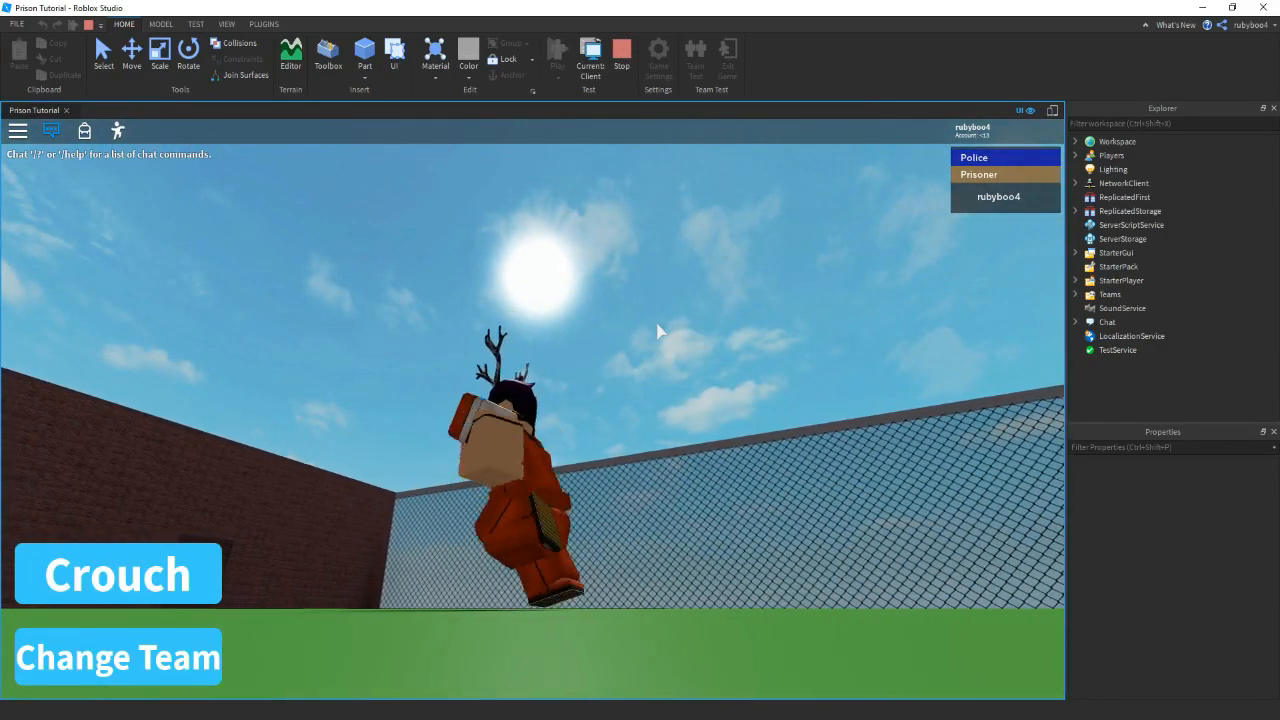
key("d")
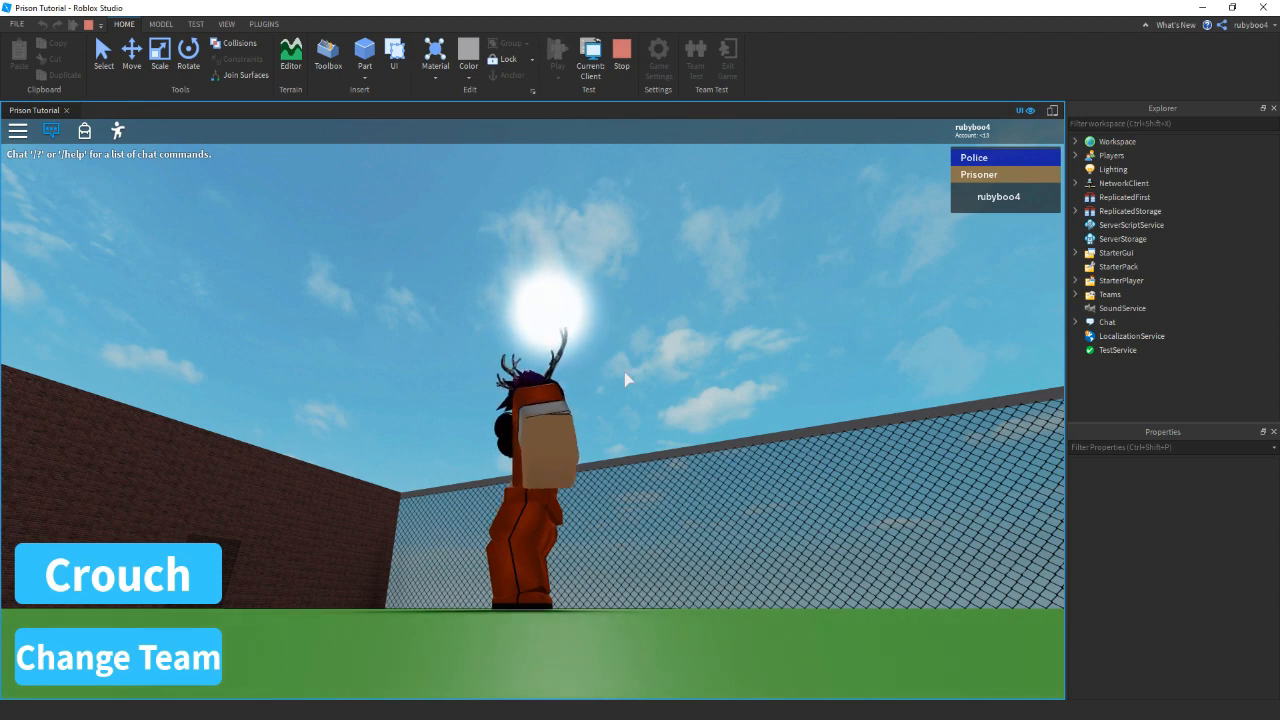
key("a")
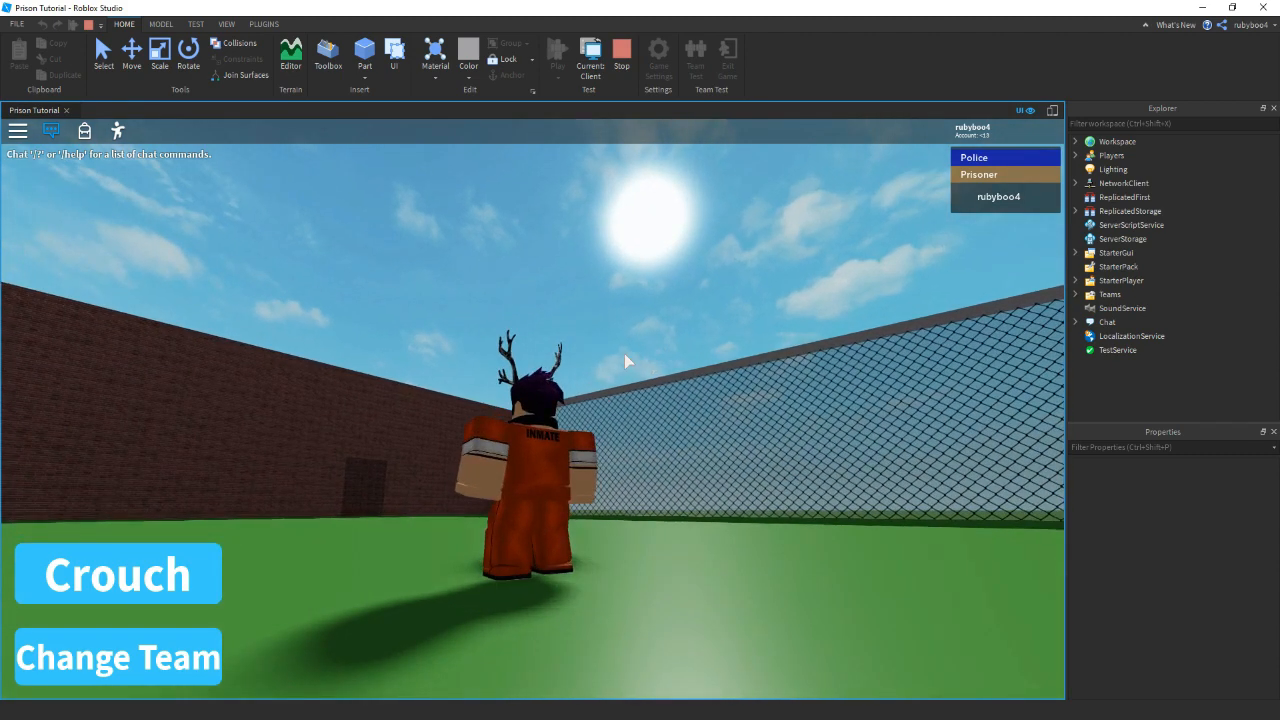
key("shift+F5")
Add a folder named Scripts to the Workspace and move the DayNightCycle script into it
left_click(1147, 141)
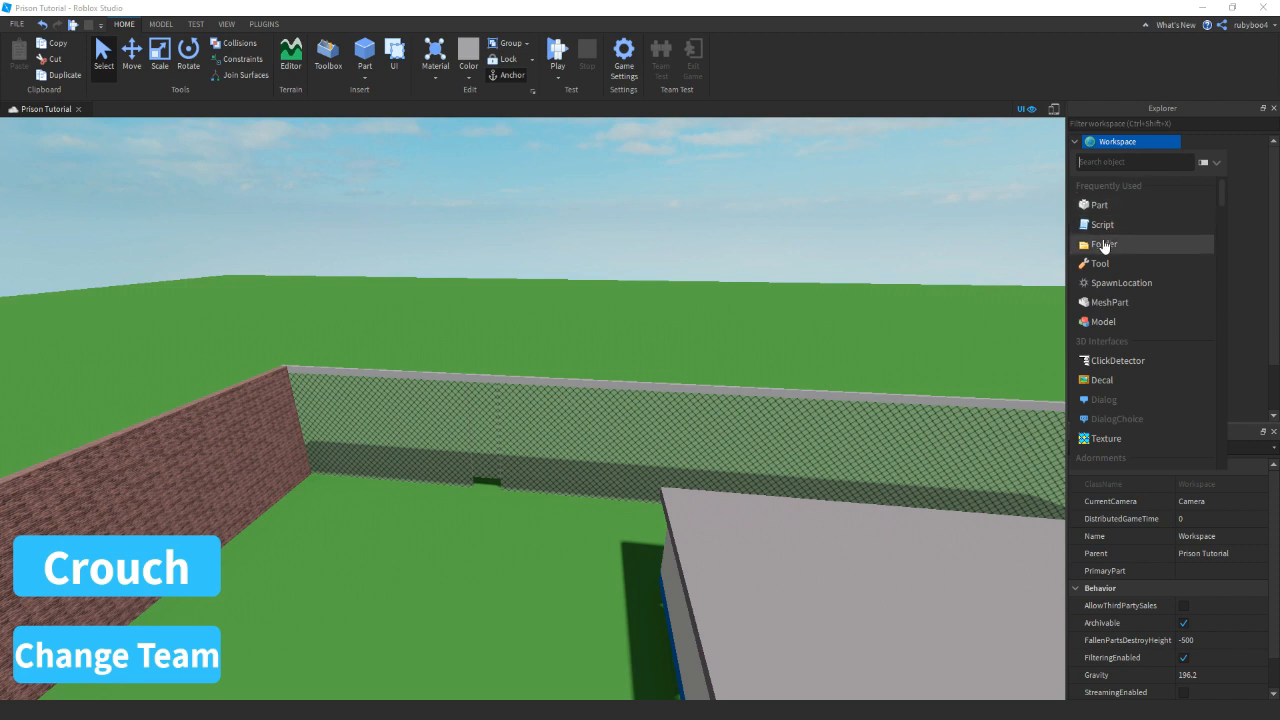
left_click(1133, 245)
right_click(1118, 213)
left_click(1148, 300)
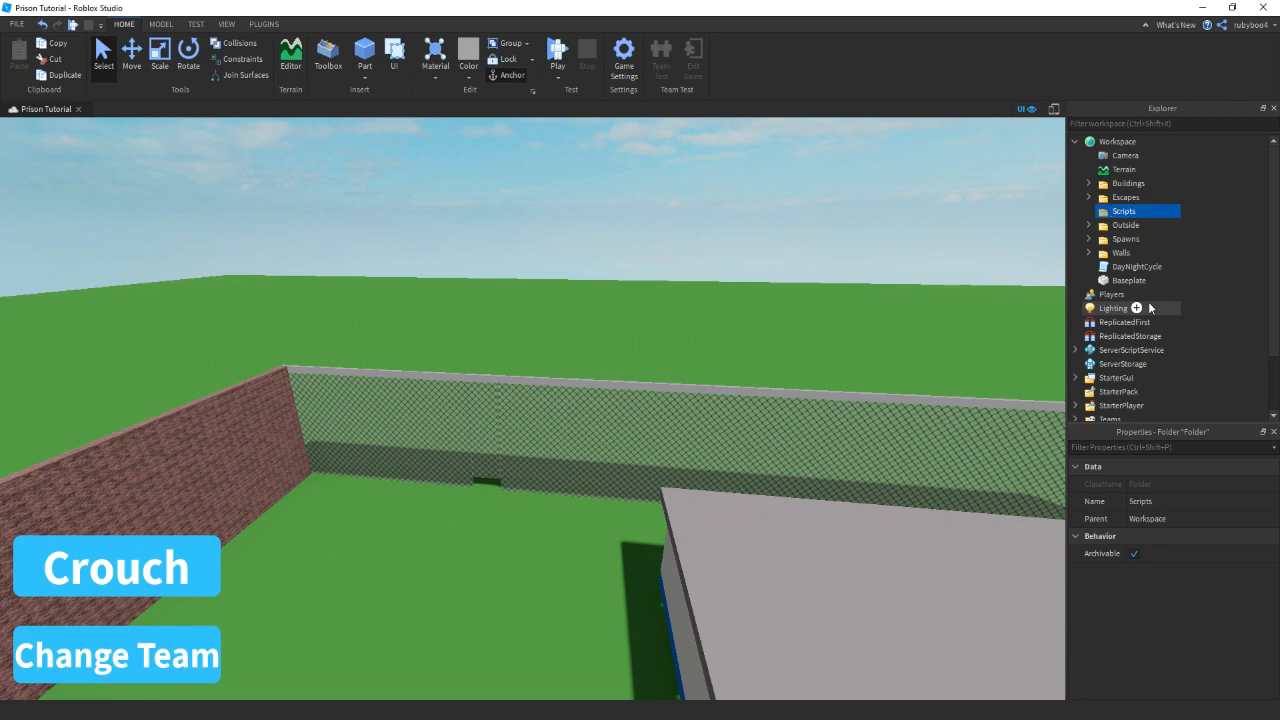
left_click_drag(1137, 266, 1124, 211)
left_click(1089, 211)
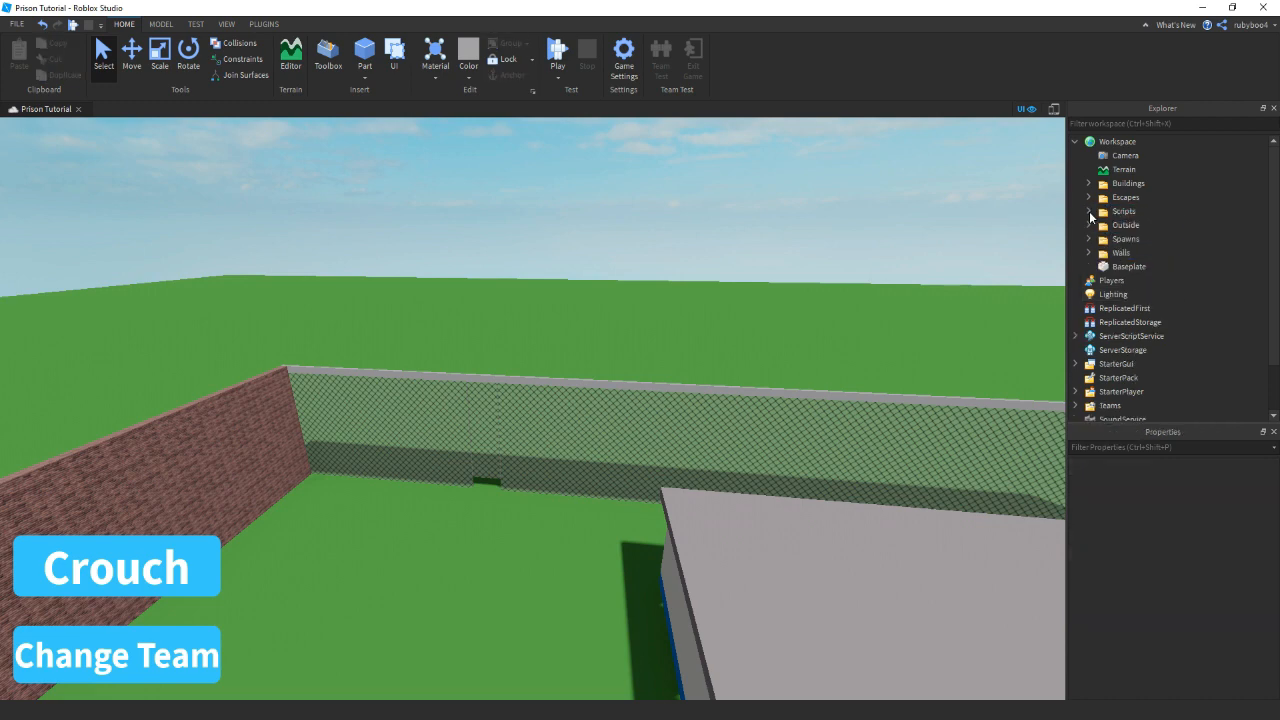
right_click_drag(795, 250, 795, 200)
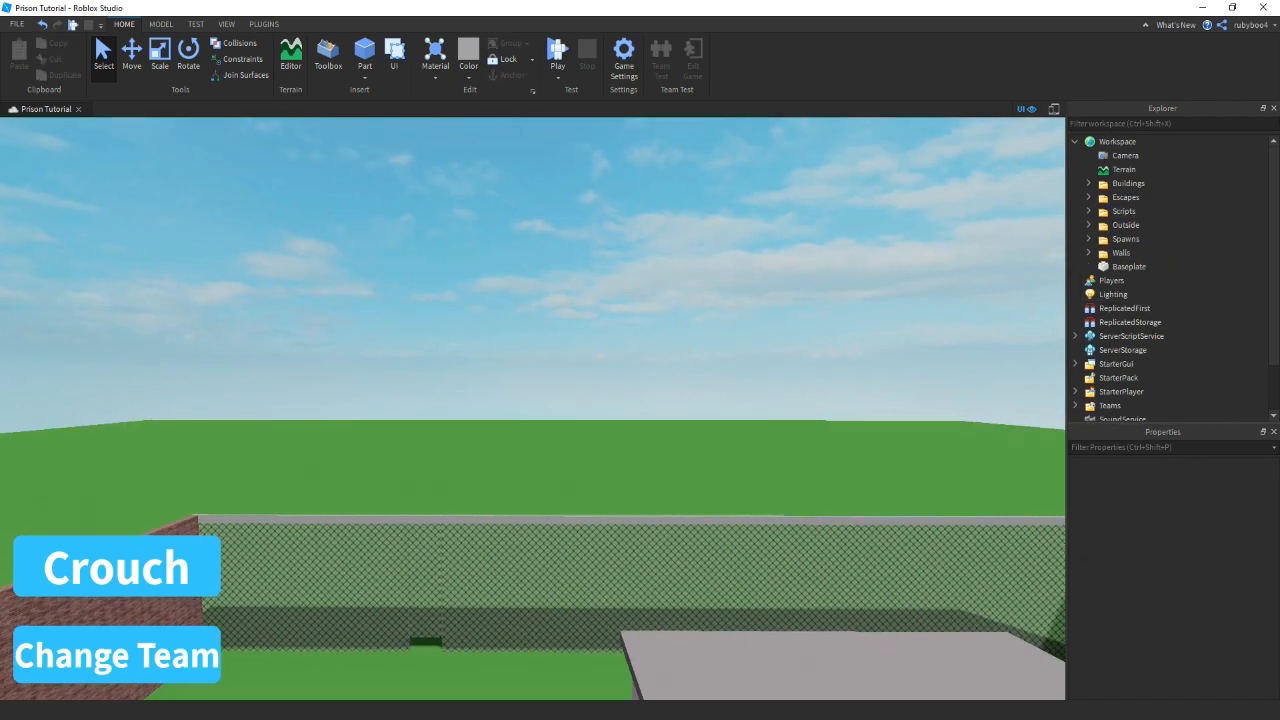
left_click(17, 24)
left_click(144, 172)
mouse_move(331, 240)
right_mouse_down()
mouse_move(346, 266)
mouse_move(338, 229)
right_mouse_up()
left_click_drag(338, 229, 562, 317)
scroll(489, 300, "up", 3)
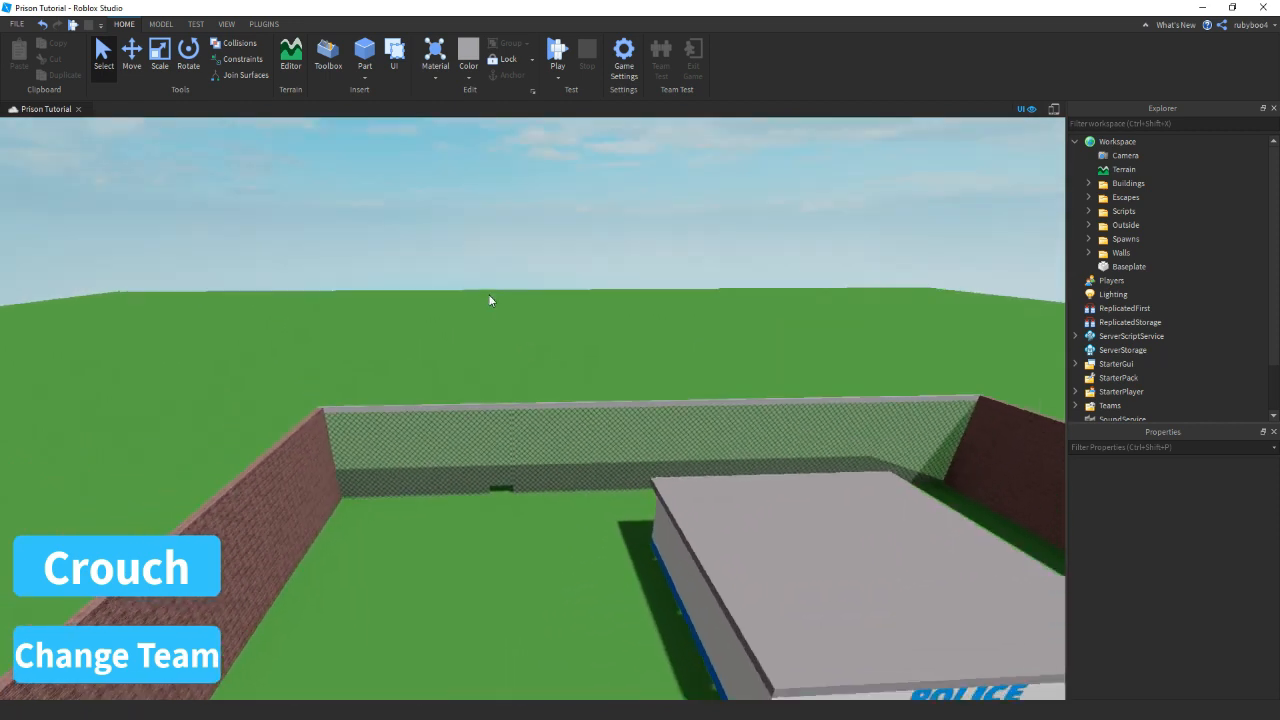
Add a new team under Teams and name it Criminal
scroll(489, 300, "down", 3)
scroll(1110, 350, "down", 2)
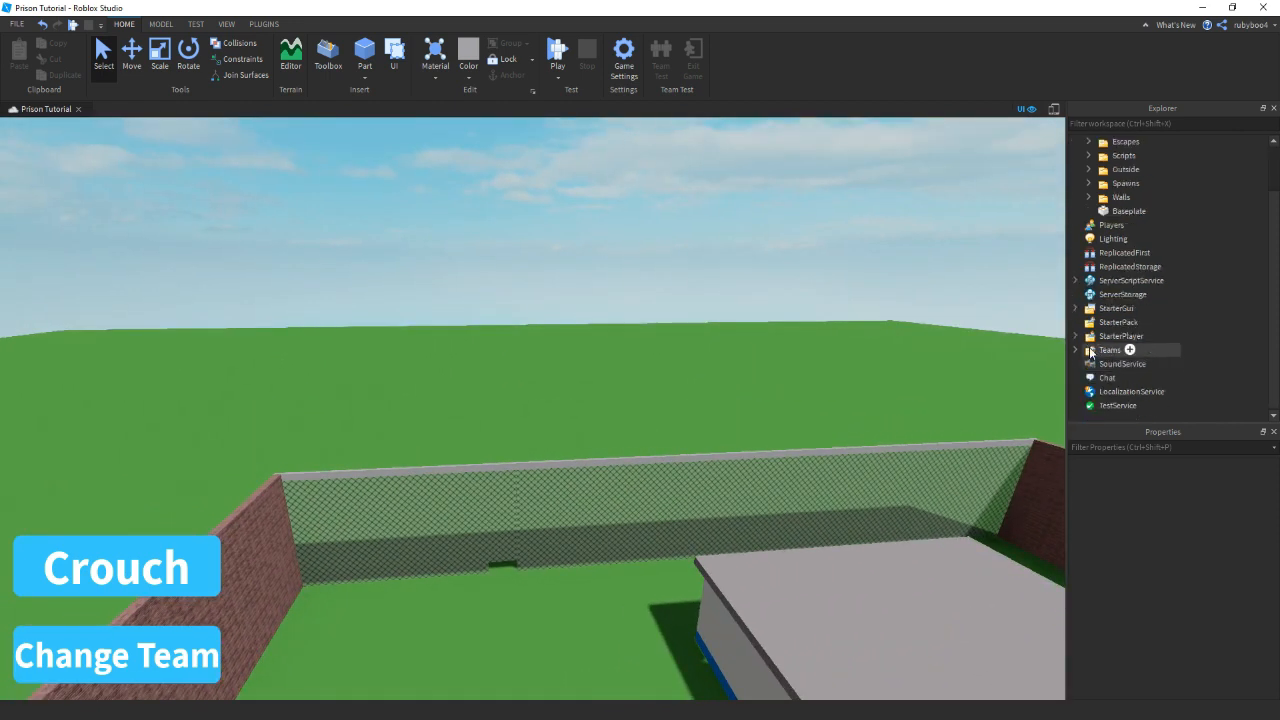
left_click(1090, 352)
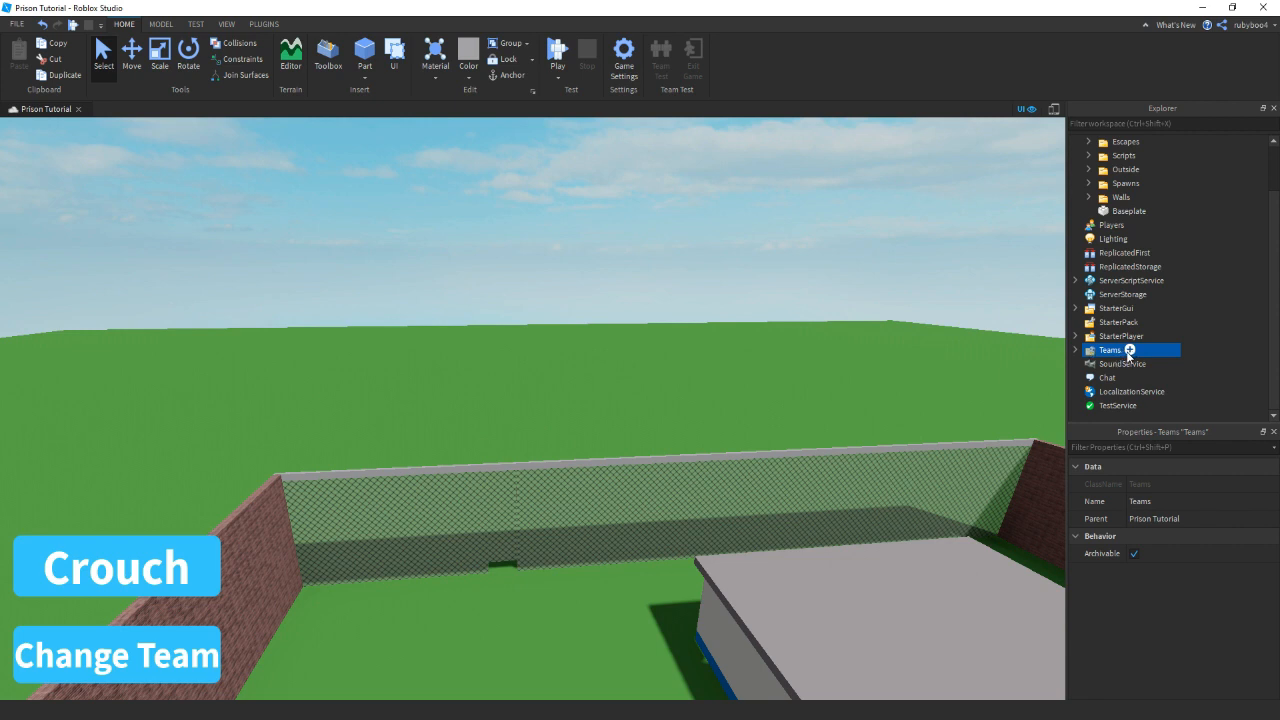
left_click(1129, 350)
left_click(1093, 416)
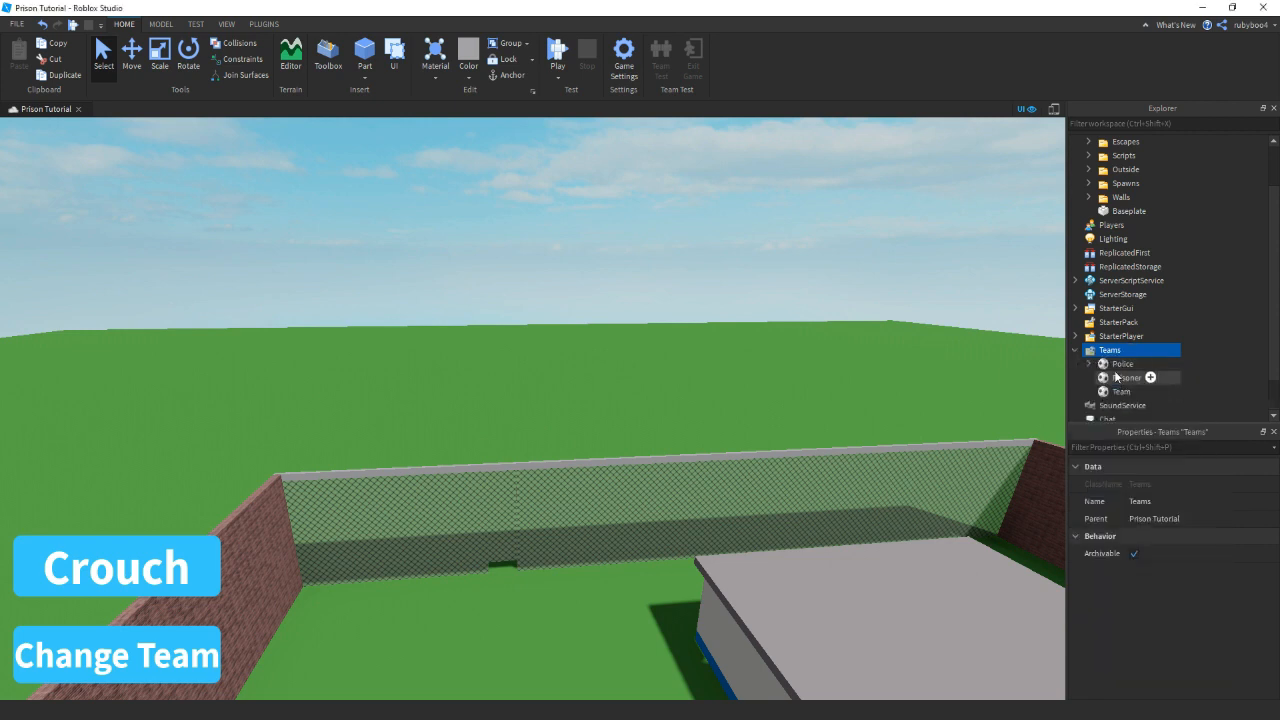
left_click(1095, 364)
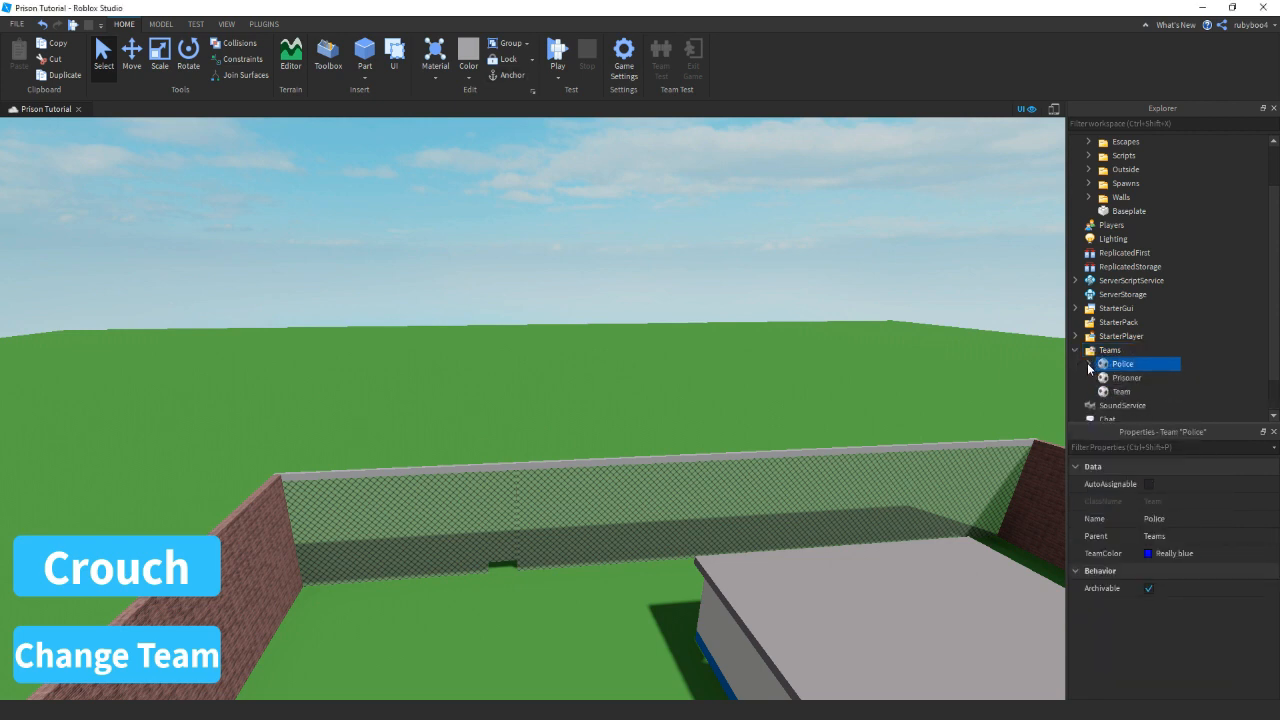
left_click(1121, 391)
left_click(1177, 518)
type("C")
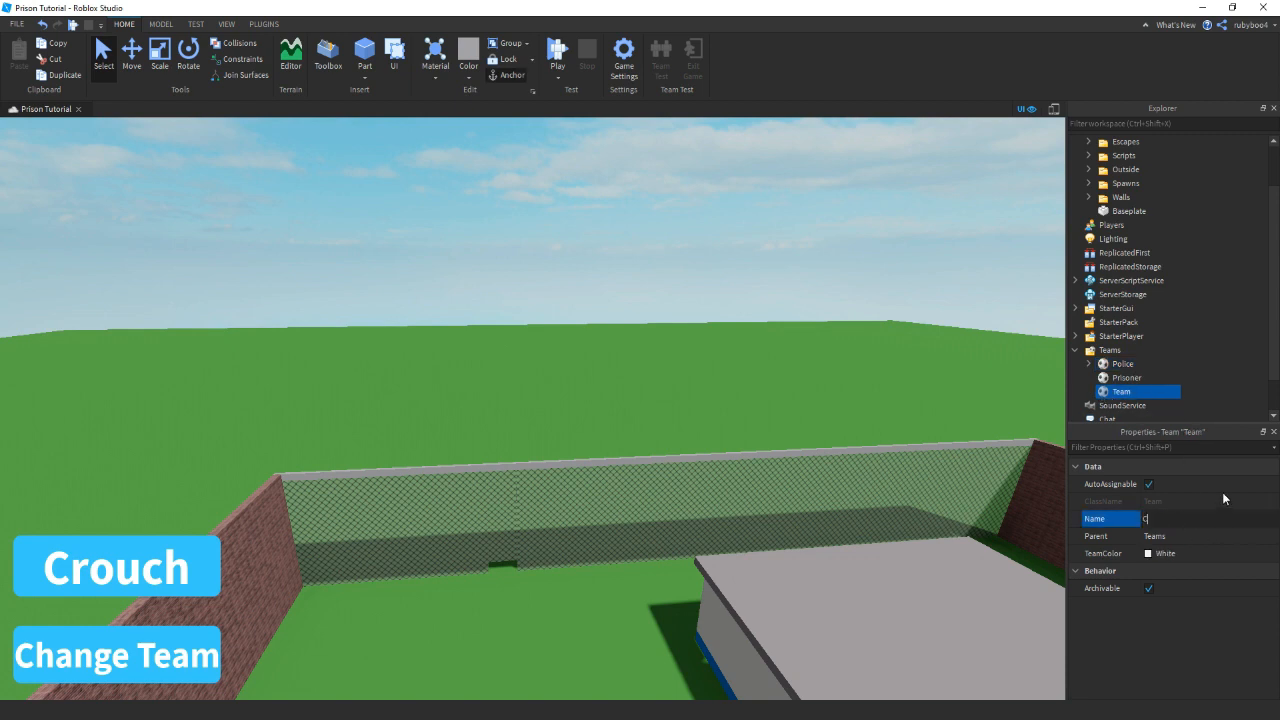
type("riminal")
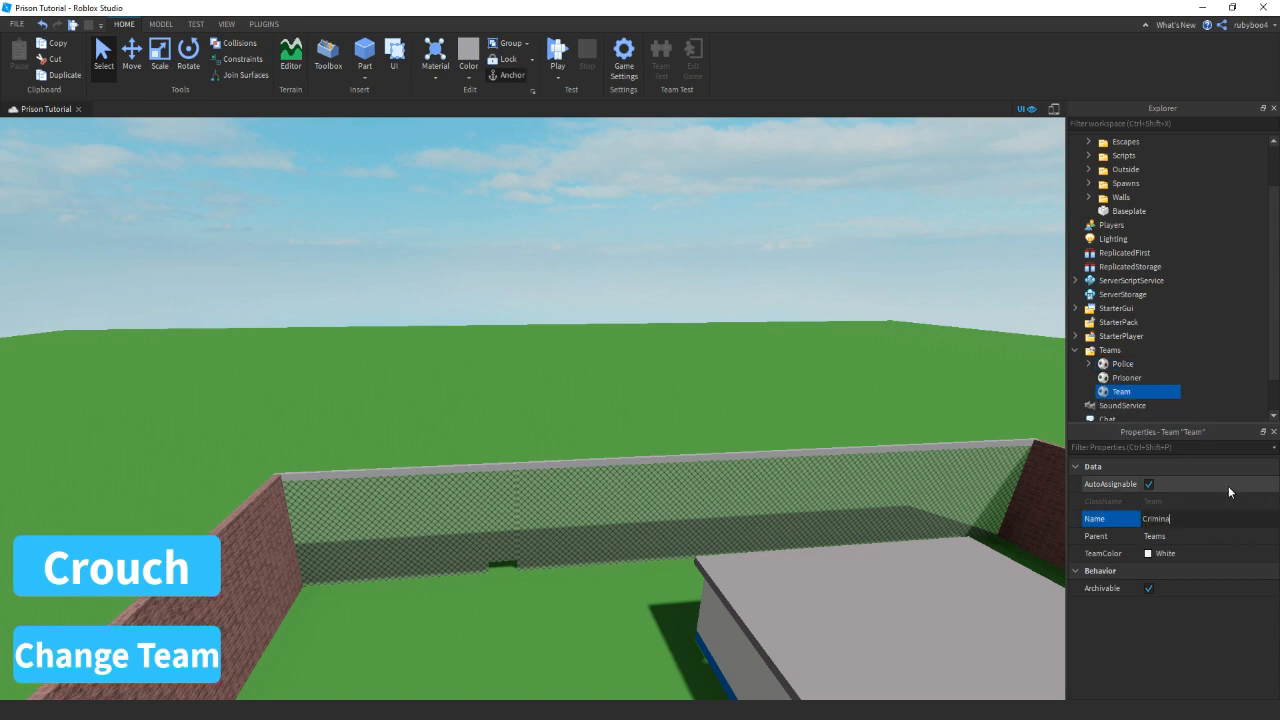
key("Return")
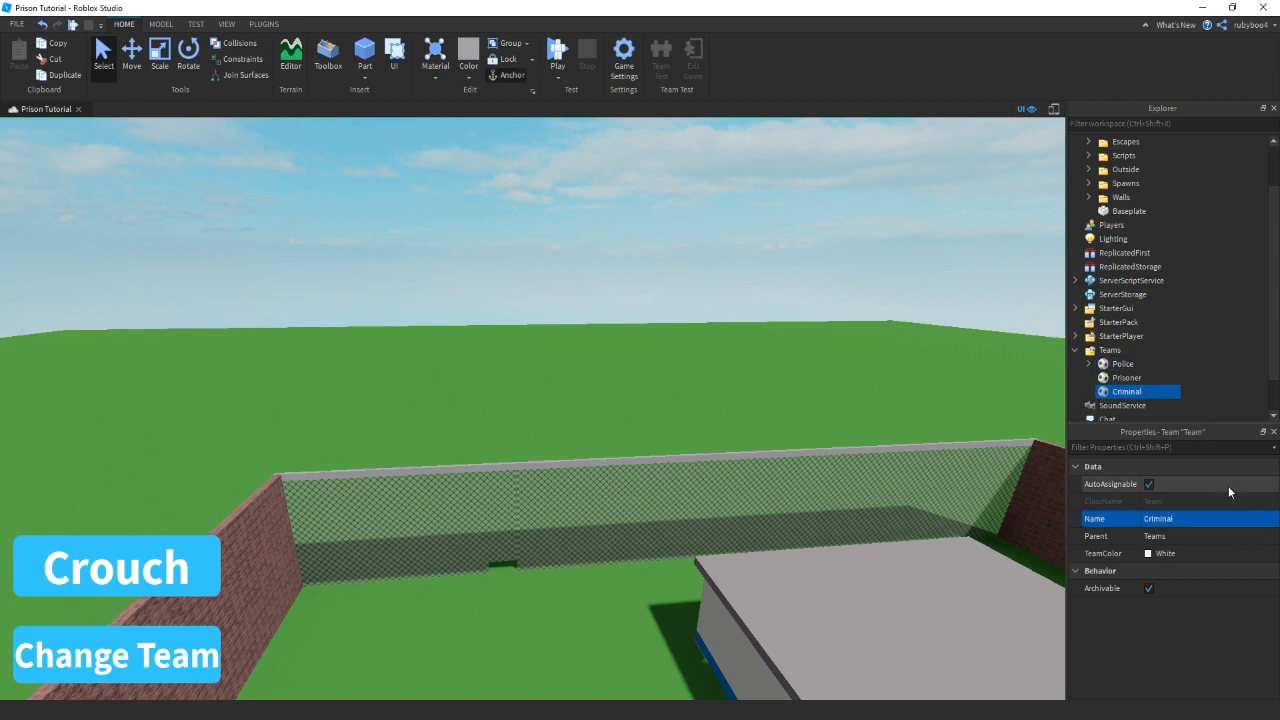
Set the Criminal team's TeamColor to Really red and turn off AutoAssignable
left_click(1148, 555)
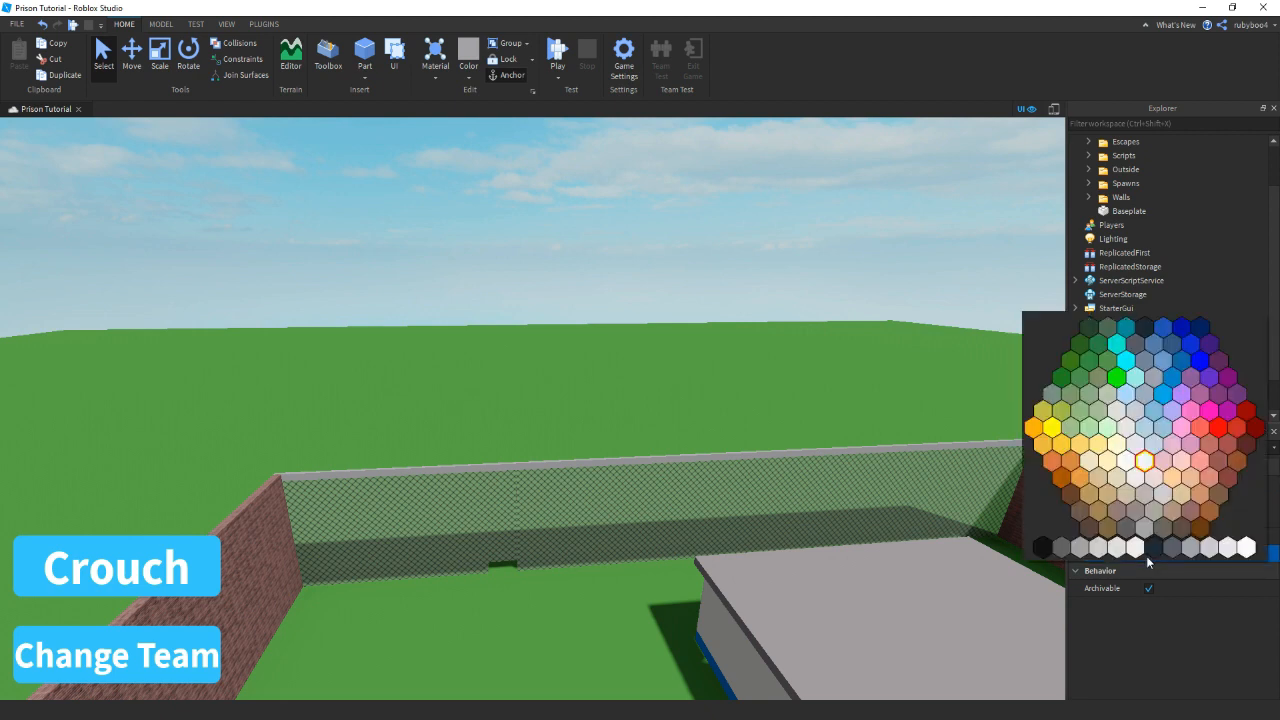
left_click(1217, 431)
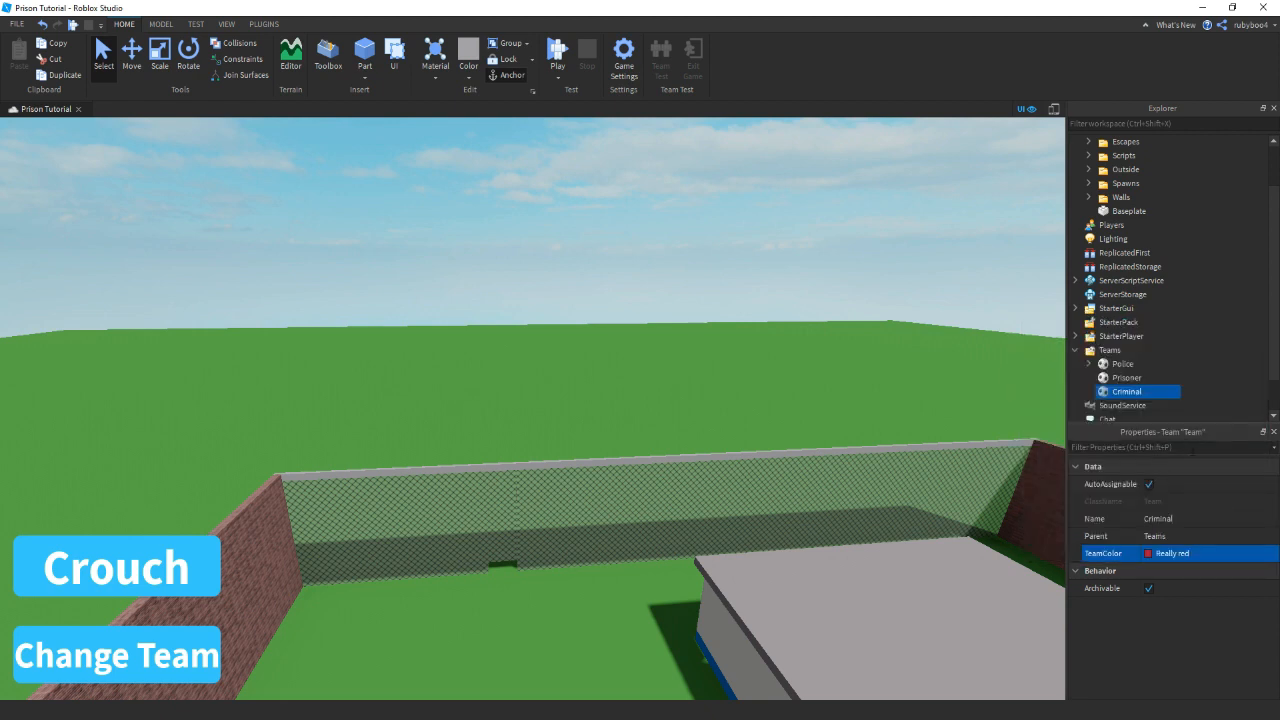
left_click(1149, 485)
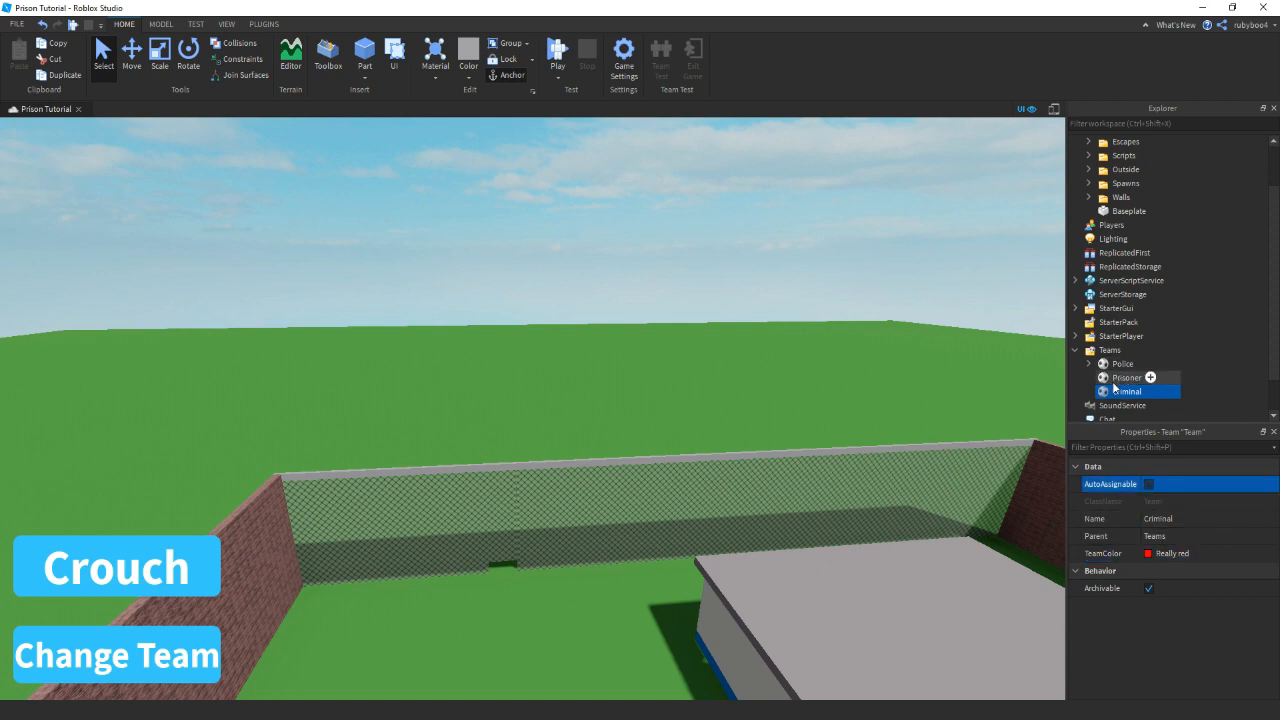
Compare the properties of the Prisoner, Police and Criminal teams, including AutoAssignable and TeamColor
left_click(1115, 379)
left_click(1108, 392)
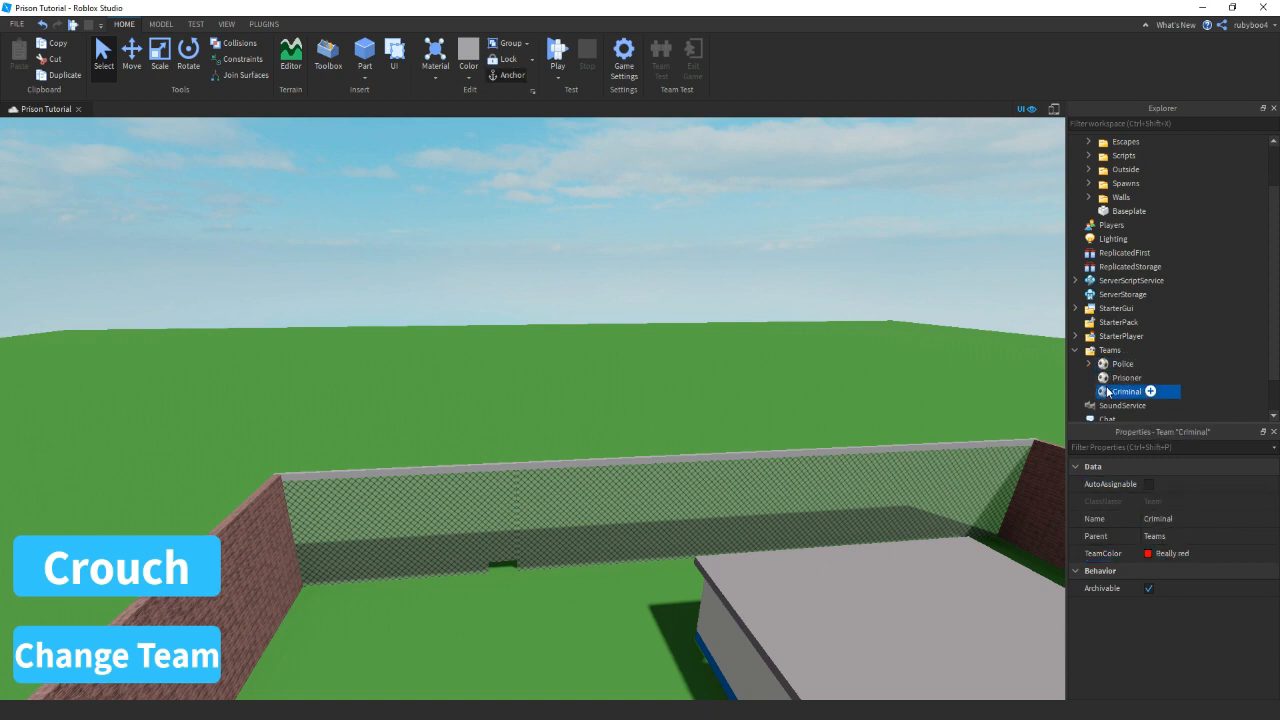
left_click(1020, 286)
left_click(1110, 378)
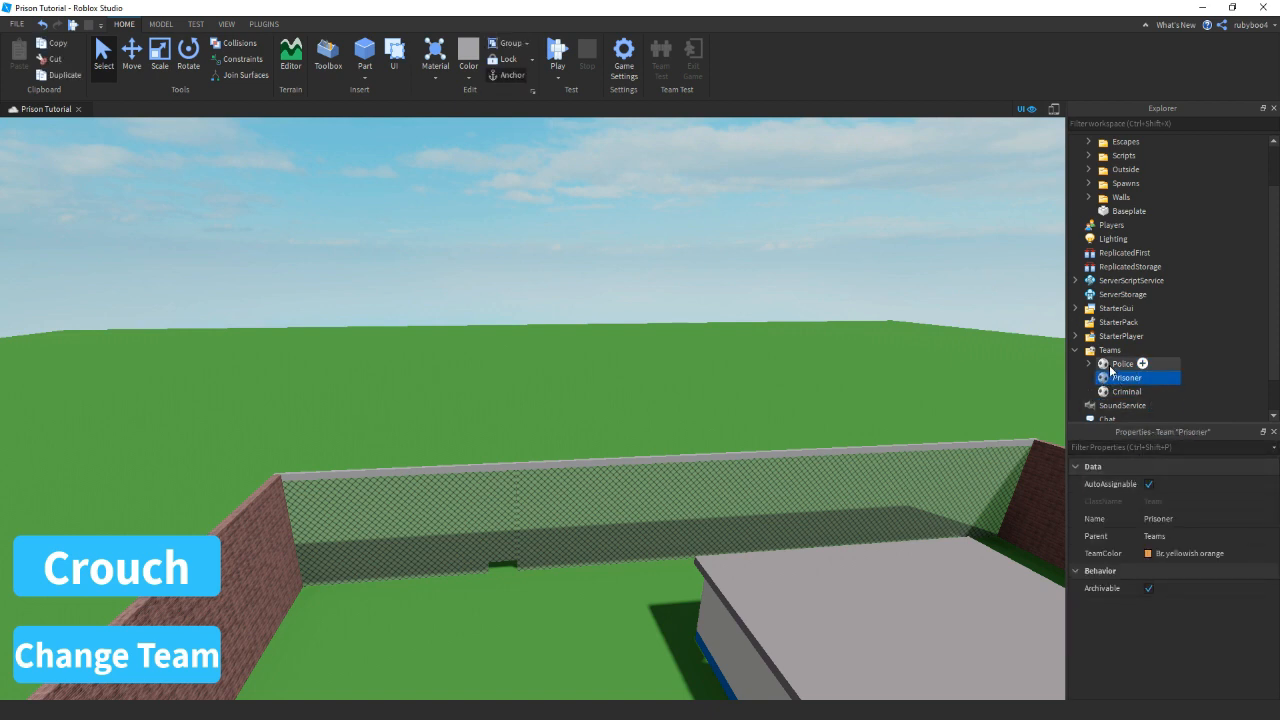
left_click(1122, 364)
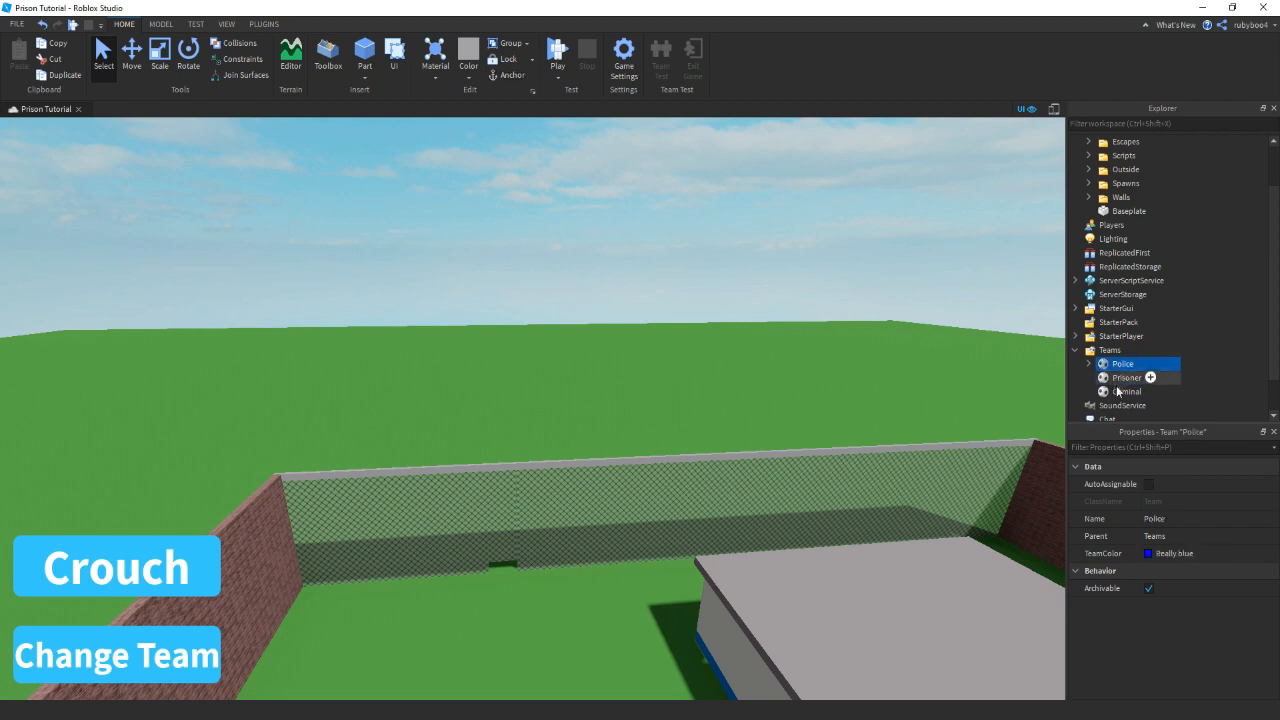
left_click(1117, 394)
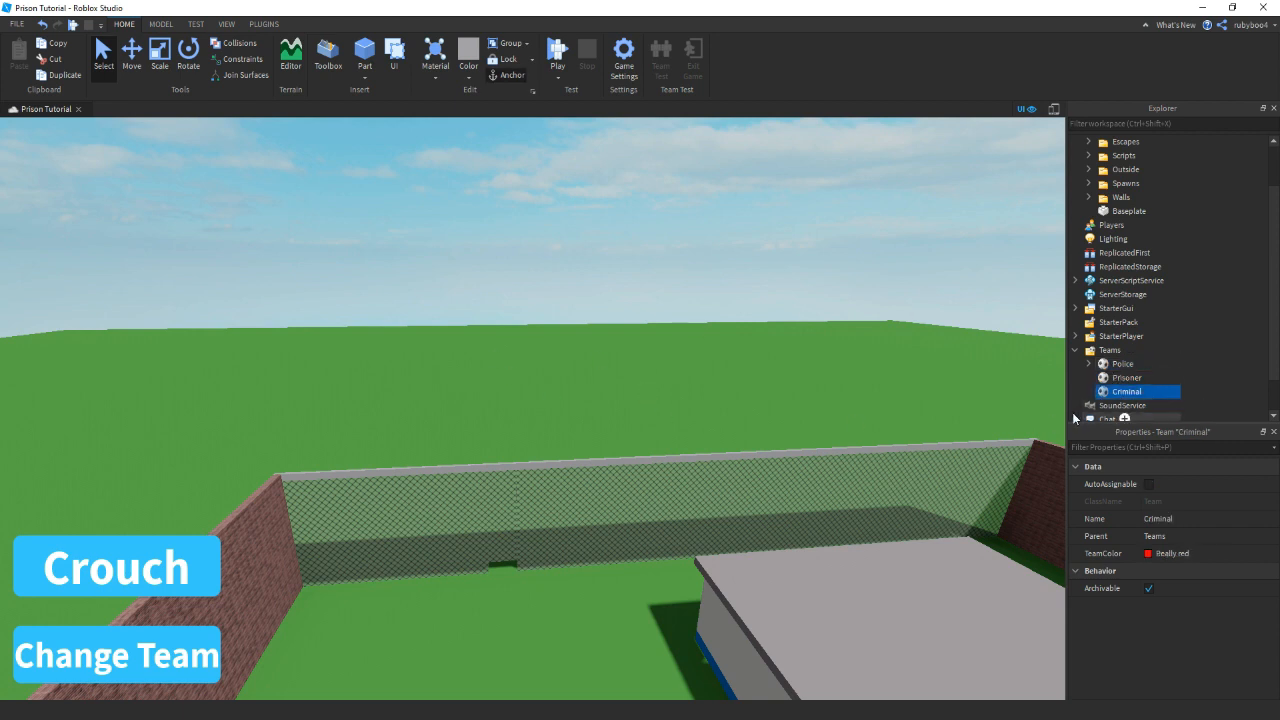
Insert a block part and place it on the ground at the escape opening in the chain-link fence
right_click_drag(604, 357, 592, 338)
left_click(498, 300)
right_click_drag(498, 300, 498, 299)
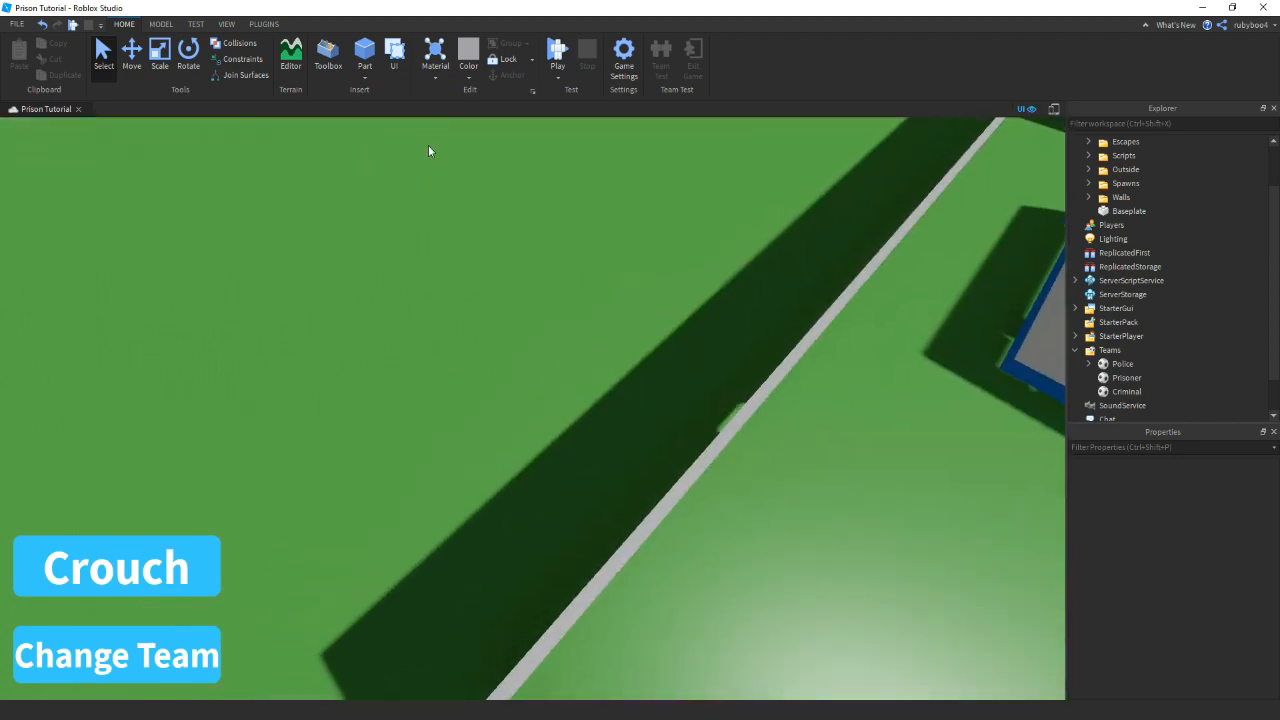
left_click(368, 57)
left_click_drag(538, 414, 484, 476)
right_click_drag(484, 476, 484, 476)
left_click_drag(484, 476, 486, 477)
right_click_drag(484, 476, 486, 477)
left_click_drag(486, 477, 591, 463)
Stretch the part along the full length of the chain-link fence beside the escape opening
left_click(160, 55)
right_click_drag(591, 463, 591, 463)
left_click_drag(591, 463, 591, 463)
right_click_drag(591, 463, 591, 463)
left_click_drag(591, 463, 591, 464)
right_click_drag(591, 463, 591, 464)
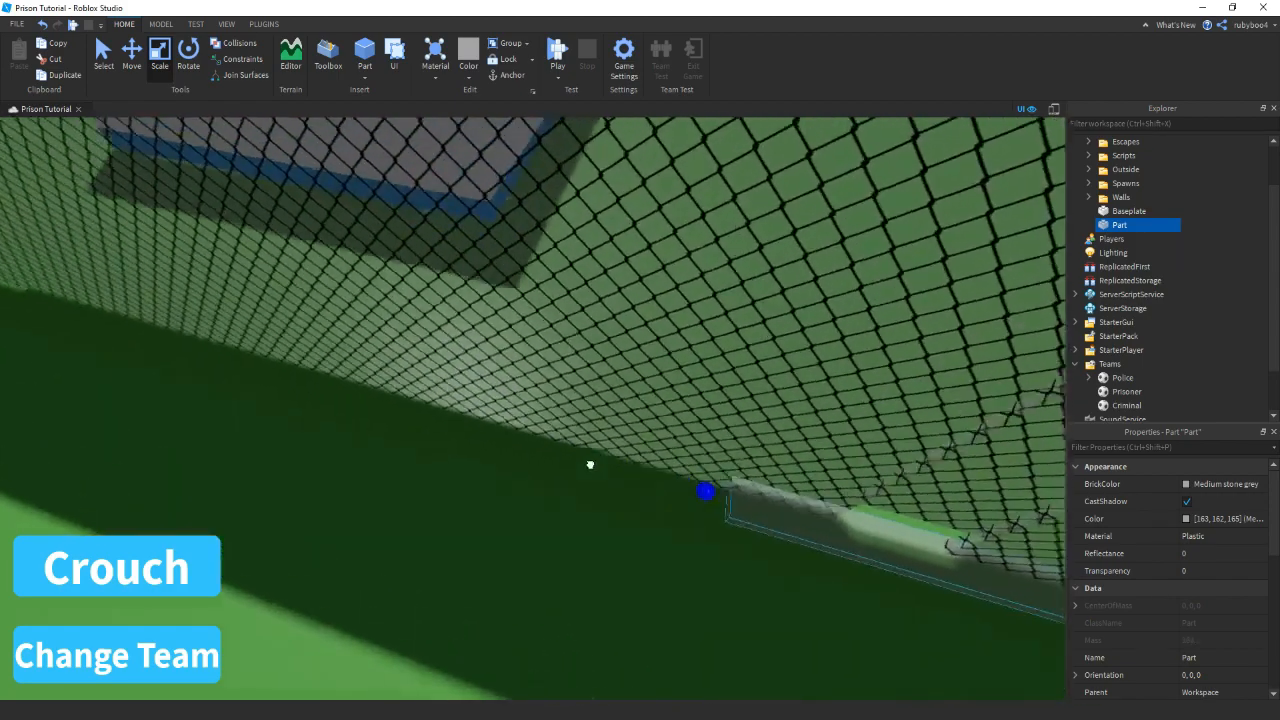
left_click_drag(591, 464, 590, 464)
right_click_drag(591, 464, 590, 464)
left_click_drag(590, 464, 590, 464)
right_click_drag(590, 464, 590, 464)
left_click_drag(590, 464, 591, 464)
right_click_drag(590, 464, 591, 464)
left_click_drag(591, 464, 549, 483)
right_click_drag(591, 464, 591, 464)
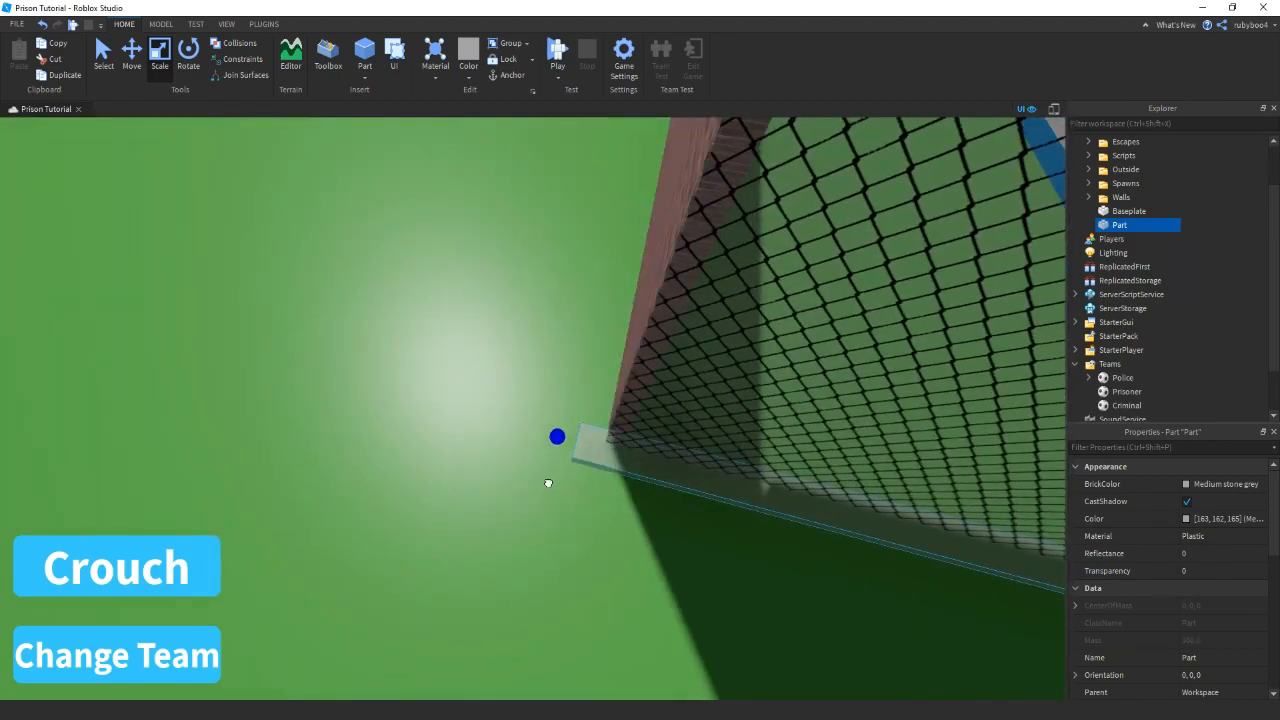
Enlarge the fence part into a tall, wide block and position it just outside the chain-link fence
left_click_drag(549, 483, 575, 512)
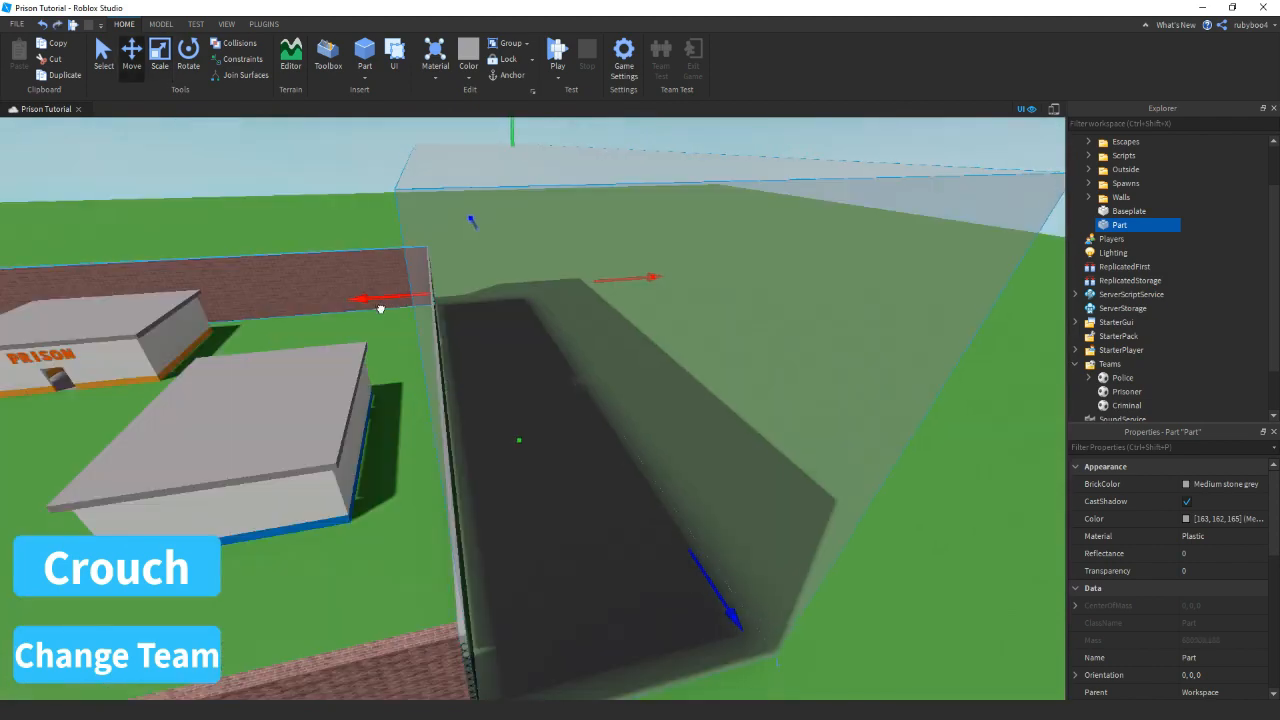
right_click_drag(381, 310, 417, 306)
scroll(1166, 266, "up", 2)
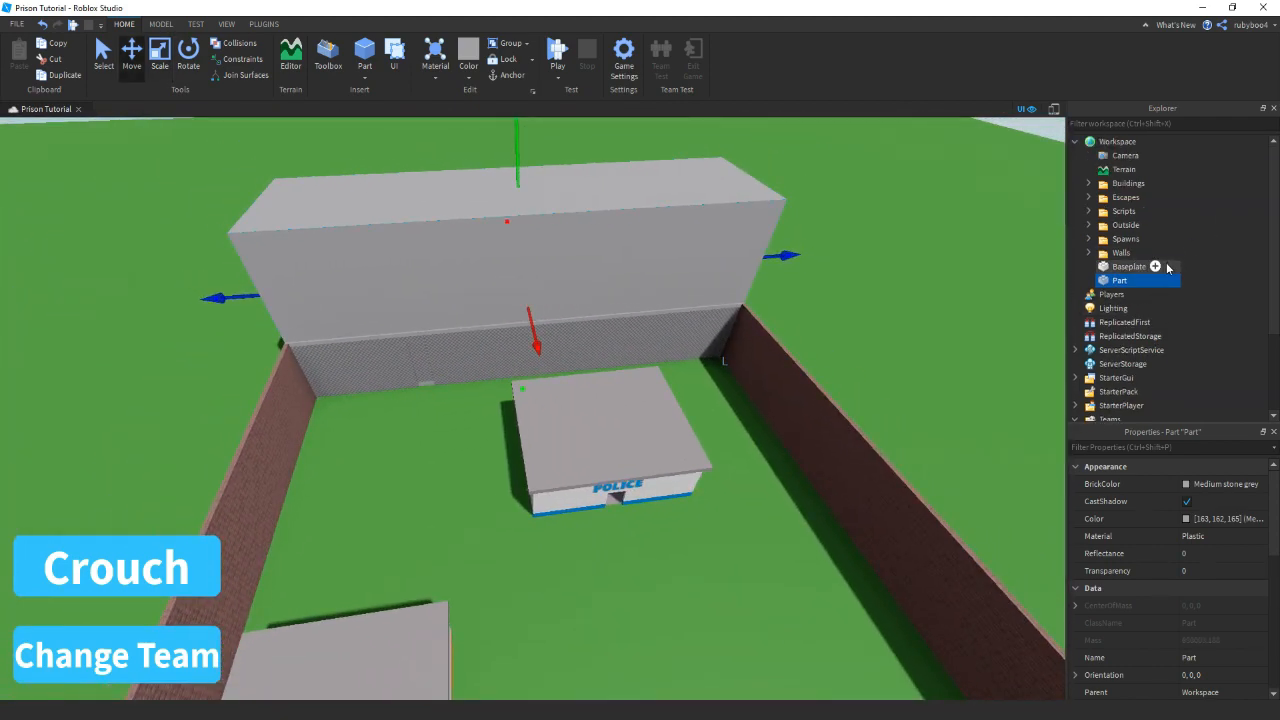
Add a folder to Workspace and name it CriminalEscape
left_click(1145, 141)
left_click(1115, 249)
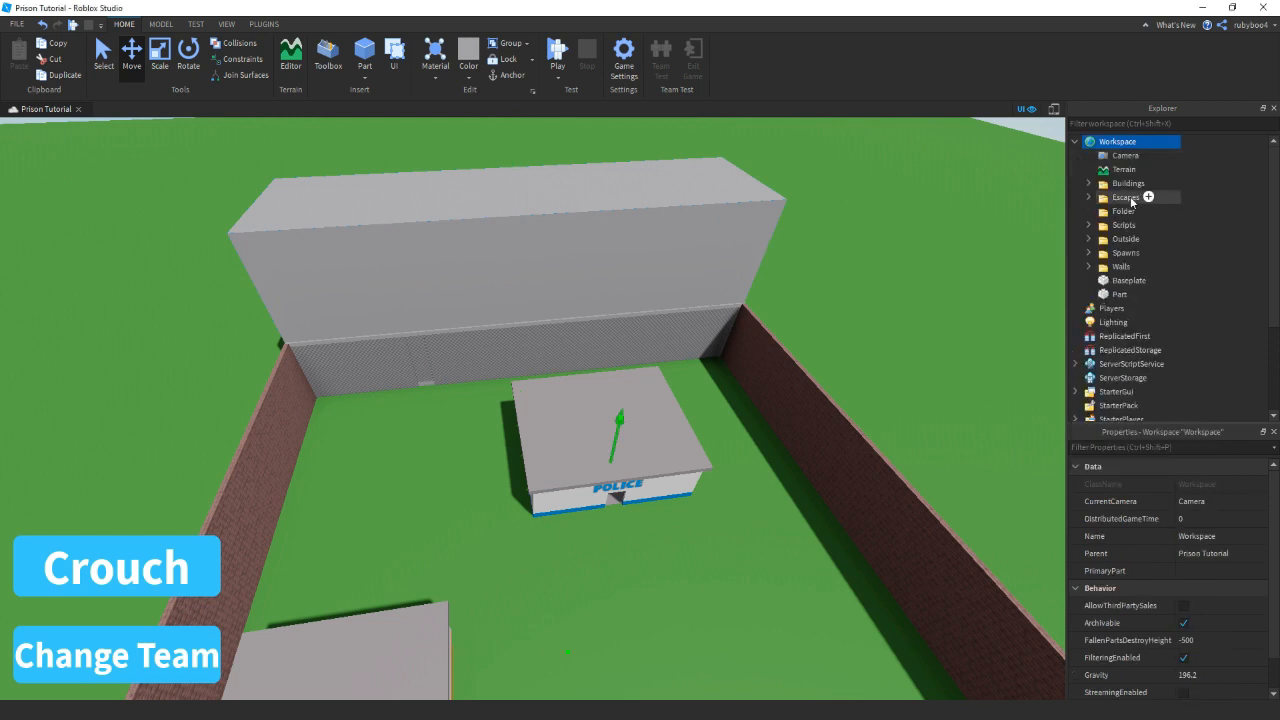
left_click(1165, 501)
type("Crimina")
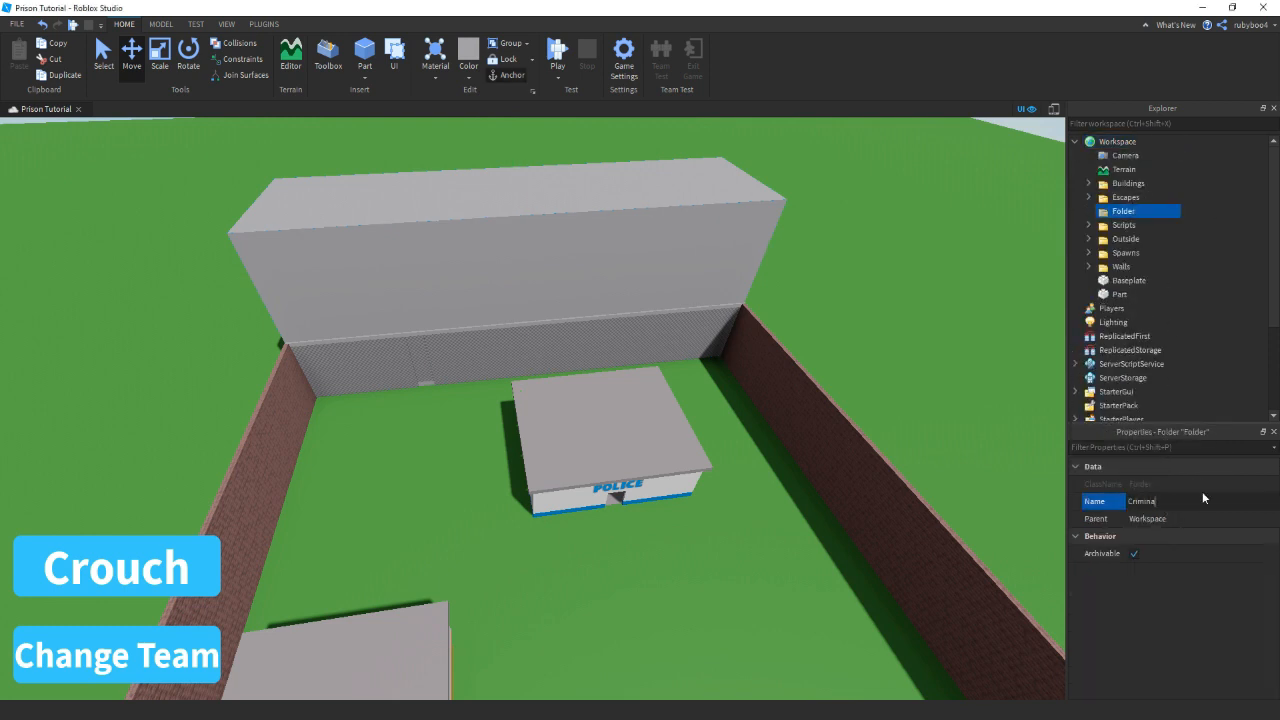
type("lEscape")
key("Return")
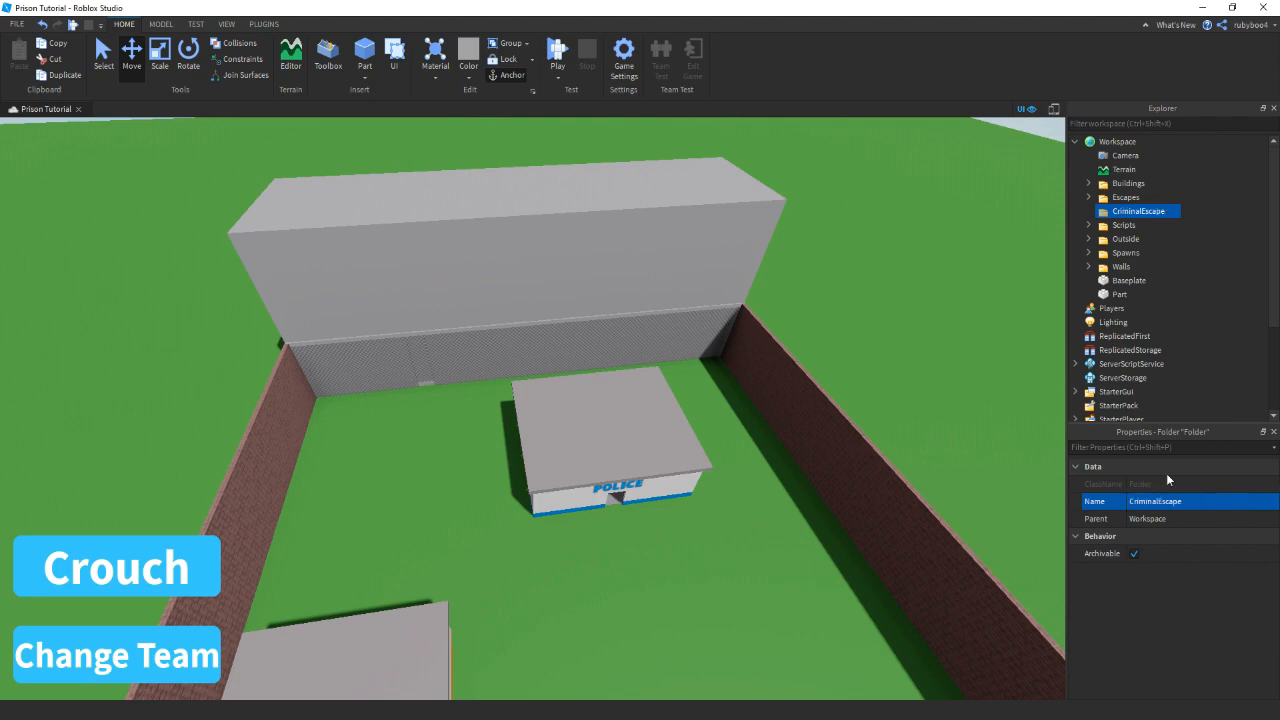
Duplicate the large block and place the copy outside the adjacent brick wall, turned parallel to it
left_click(1097, 294)
right_click_drag(577, 260, 577, 260)
scroll(577, 260, "down", 4)
key("ctrl+d")
mouse_move(642, 280)
left_mouse_down()
mouse_move(928, 251)
mouse_move(650, 266)
left_mouse_up()
key("d")
Stretch the duplicated block along the whole brick wall so it reaches the far corner and overlaps the first block's end
key("ctrl+3")
left_click_drag(602, 304, 620, 334)
right_click_drag(620, 334, 620, 334)
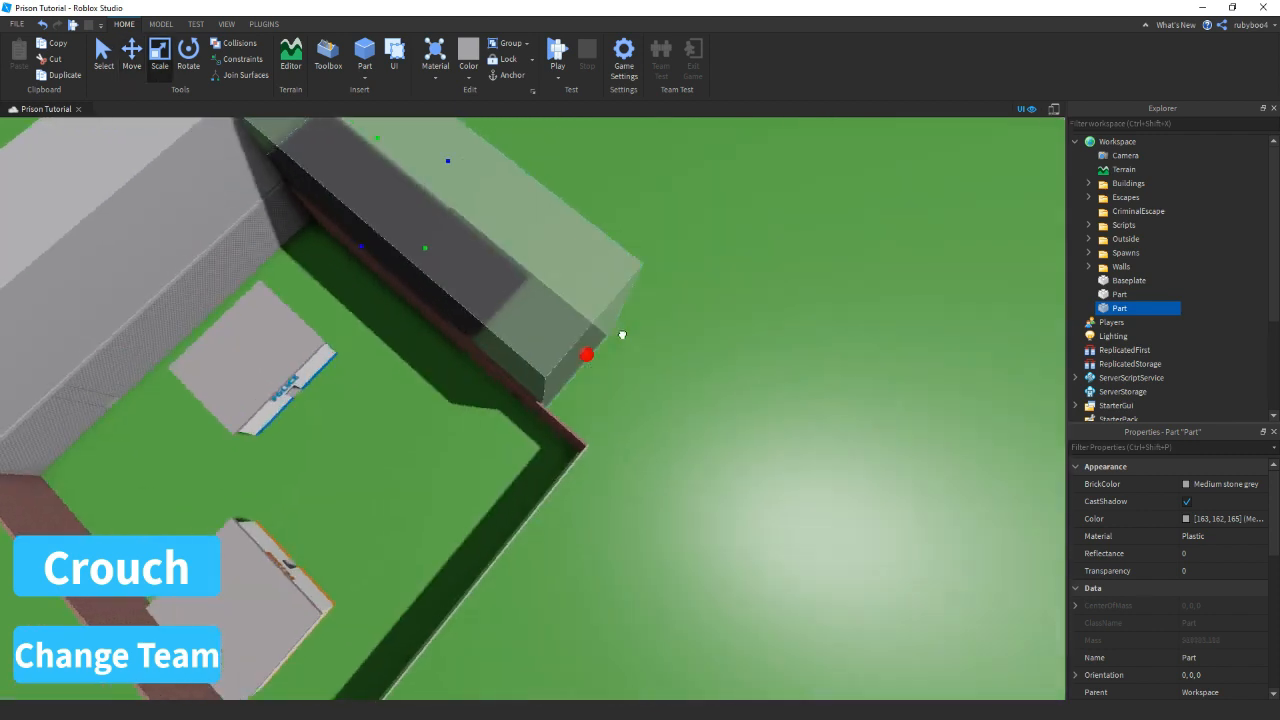
left_click_drag(620, 334, 630, 334)
scroll(630, 334, "down", 3)
right_click_drag(630, 334, 620, 340)
scroll(630, 333, "up", 3)
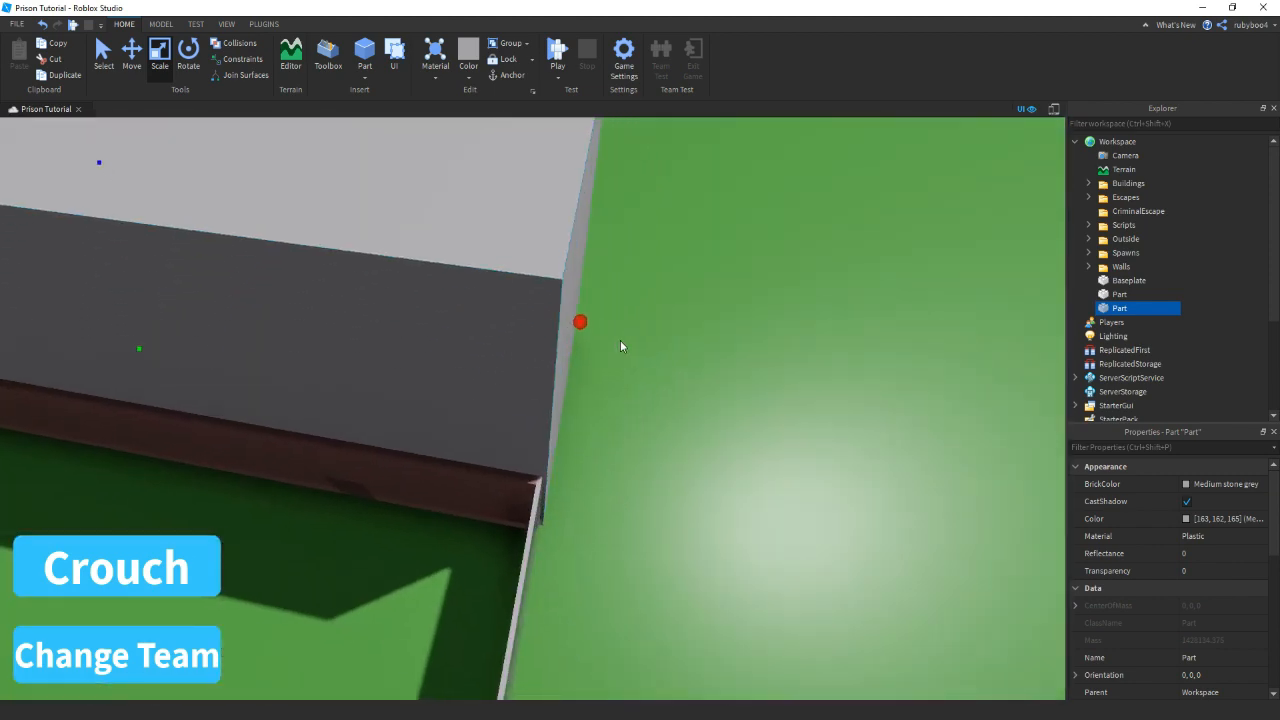
scroll(620, 340, "up", 1)
left_click_drag(586, 292, 584, 300)
scroll(584, 300, "down", 4)
right_click_drag(584, 300, 576, 291)
scroll(576, 292, "down", 1)
left_click_drag(525, 294, 525, 348)
right_click_drag(525, 348, 526, 352)
scroll(526, 352, "down", 4)
Duplicate the brick-wall block and move the copy to the outside of the opposite brick wall
left_click(129, 62)
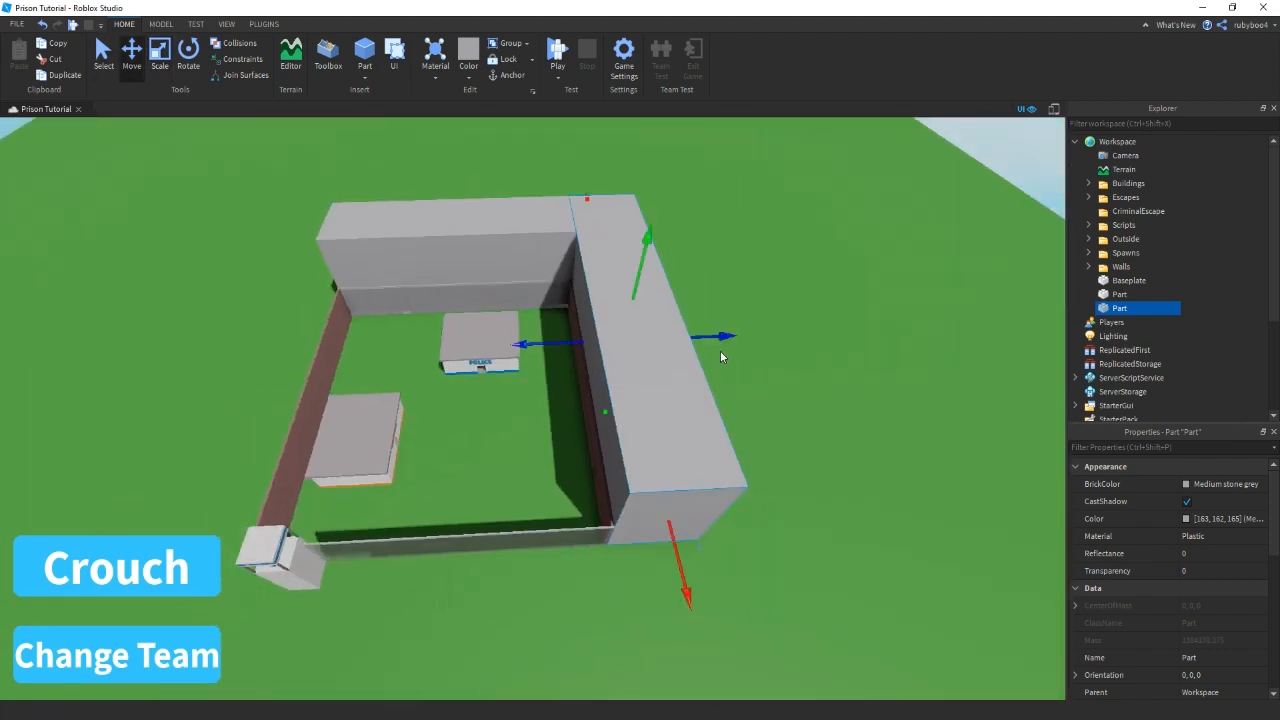
key("ctrl+d")
left_click_drag(722, 342, 560, 306)
right_click_drag(560, 306, 563, 309)
left_click_drag(563, 309, 674, 342)
scroll(674, 342, "down", 1)
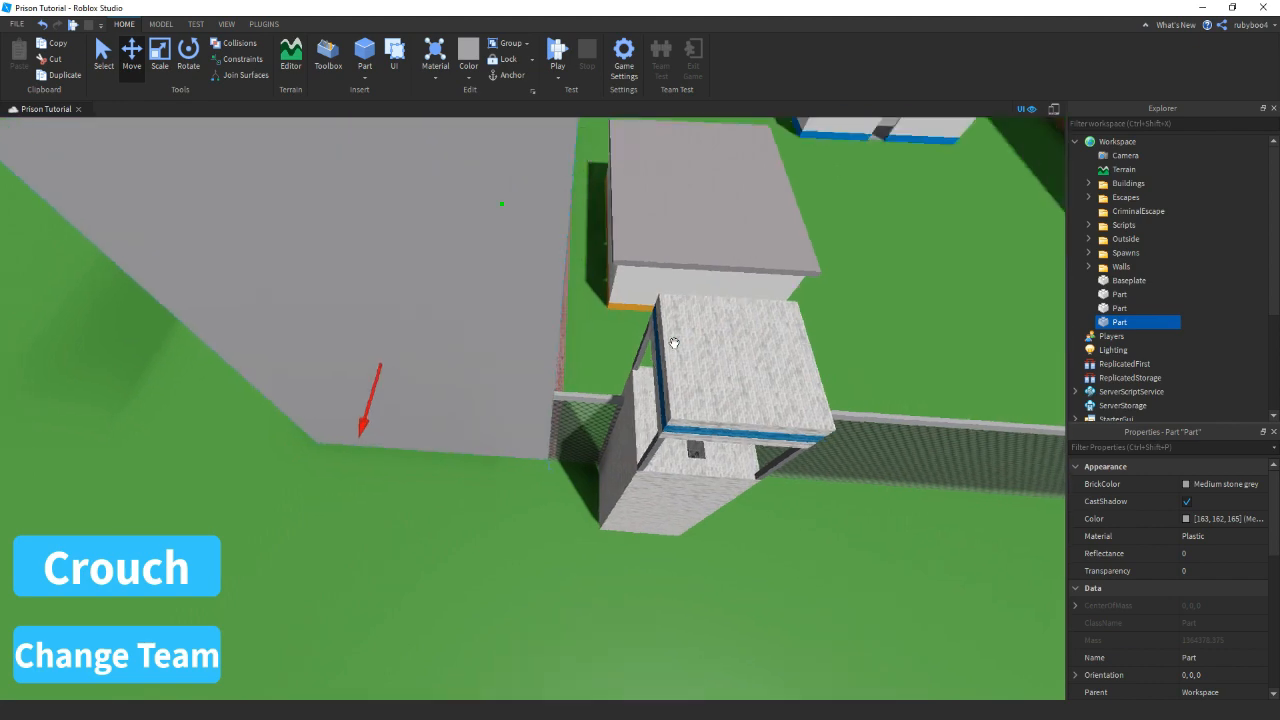
right_click_drag(674, 342, 595, 302)
Duplicate the first fence block and move the copy outside the opposite fence, just beyond the watchtower
left_click(626, 315)
key("ctrl+d")
left_click_drag(617, 336, 655, 426)
right_click_drag(656, 428, 655, 426)
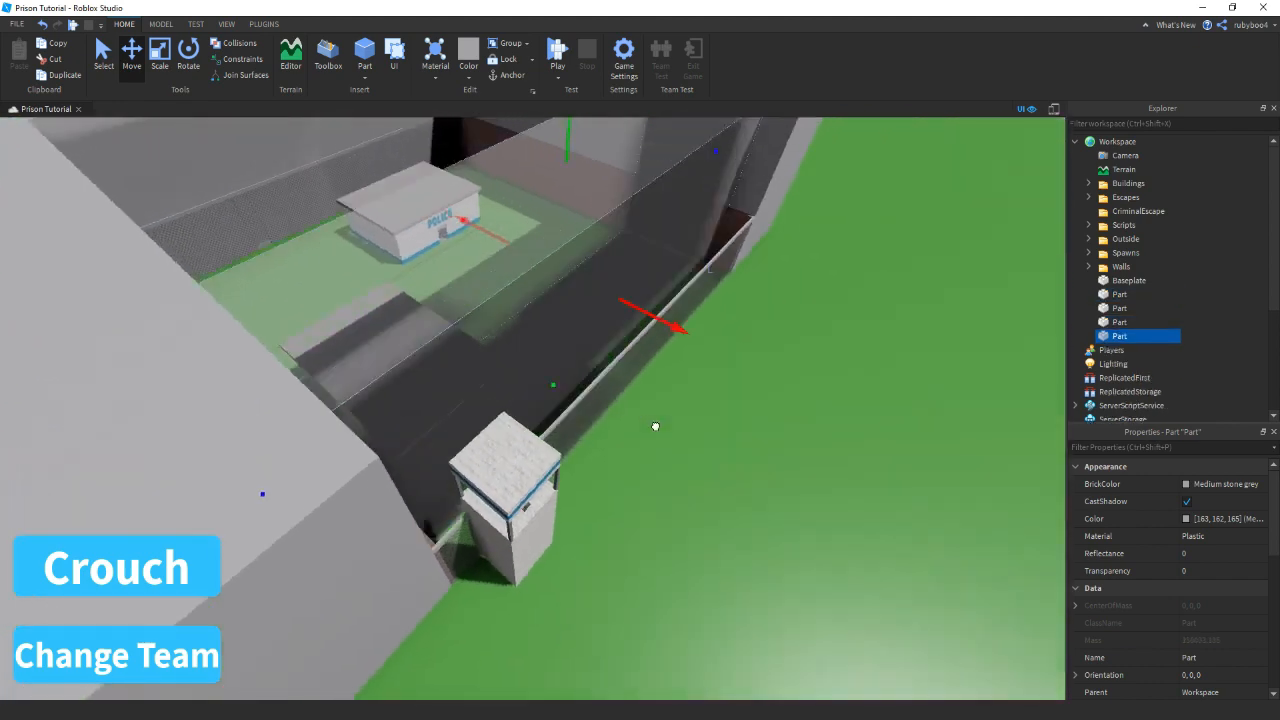
left_click_drag(655, 426, 754, 554)
scroll(754, 554, "down", 6)
scroll(583, 363, "up", 4)
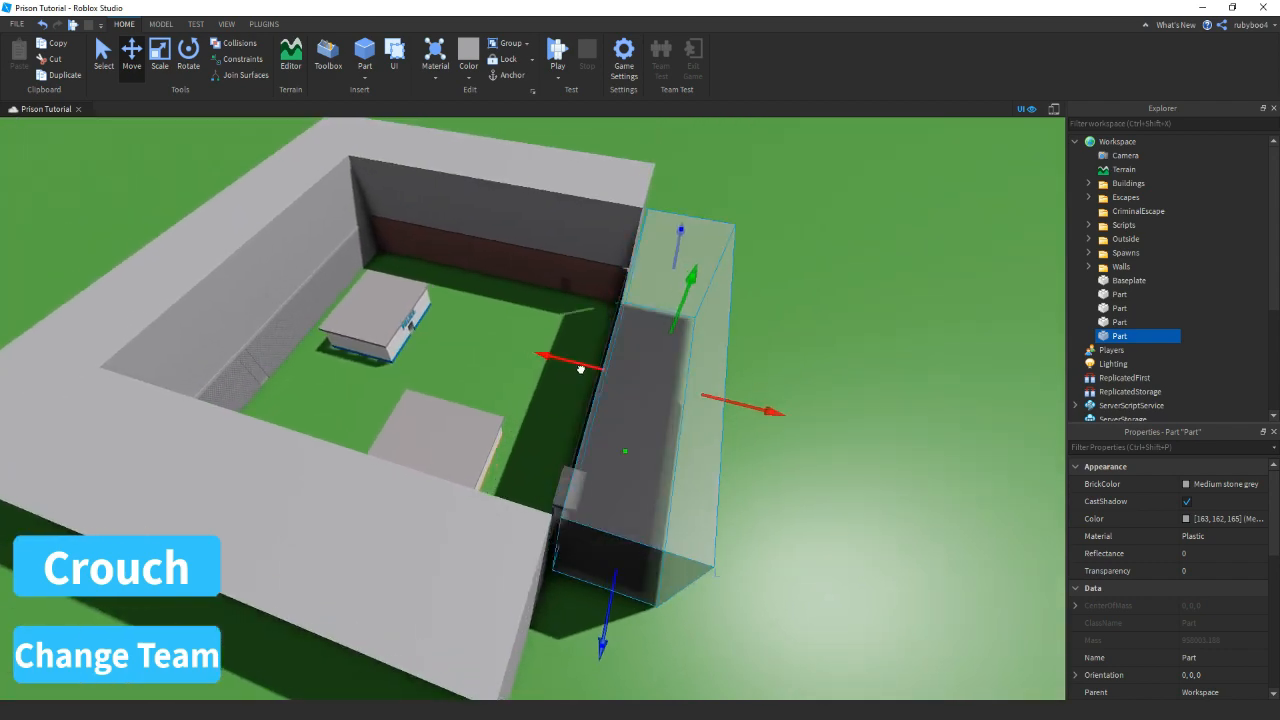
scroll(575, 397, "up", 4)
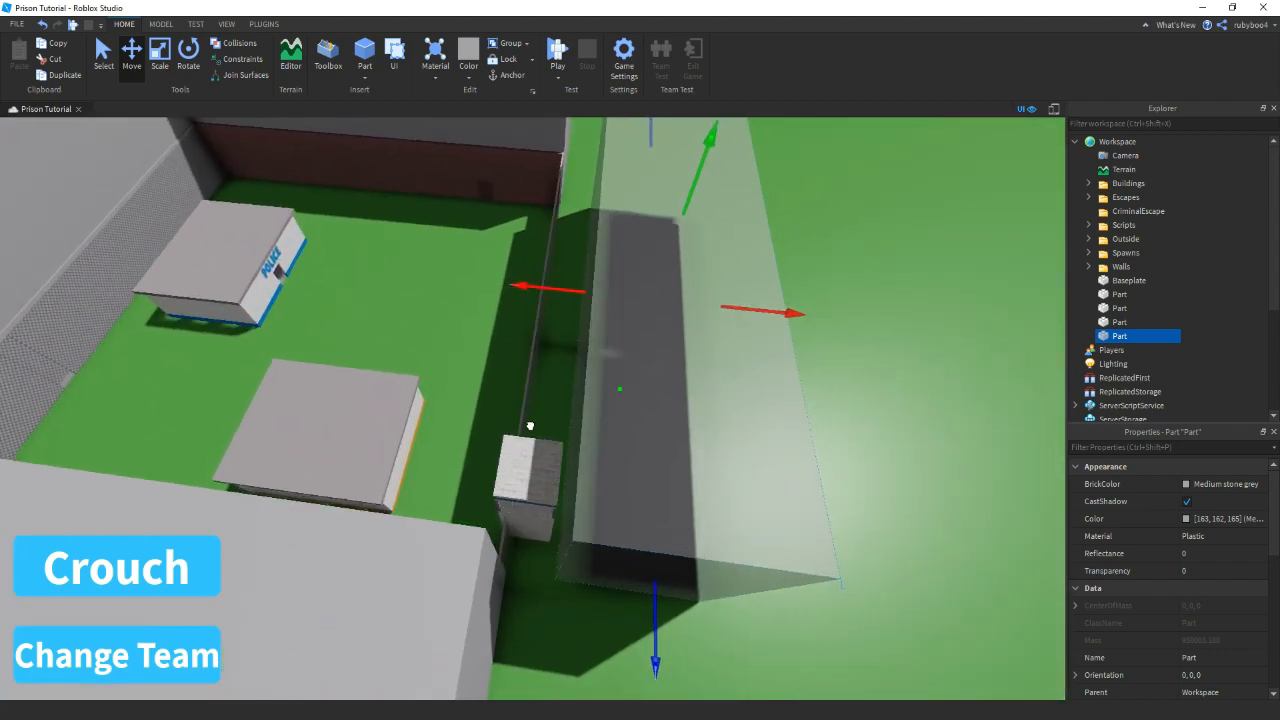
right_click_drag(524, 428, 528, 446)
scroll(528, 446, "down", 2)
Extend the block by the watchtower's brick wall so its end closes the corner with the fourth block
left_click(445, 490)
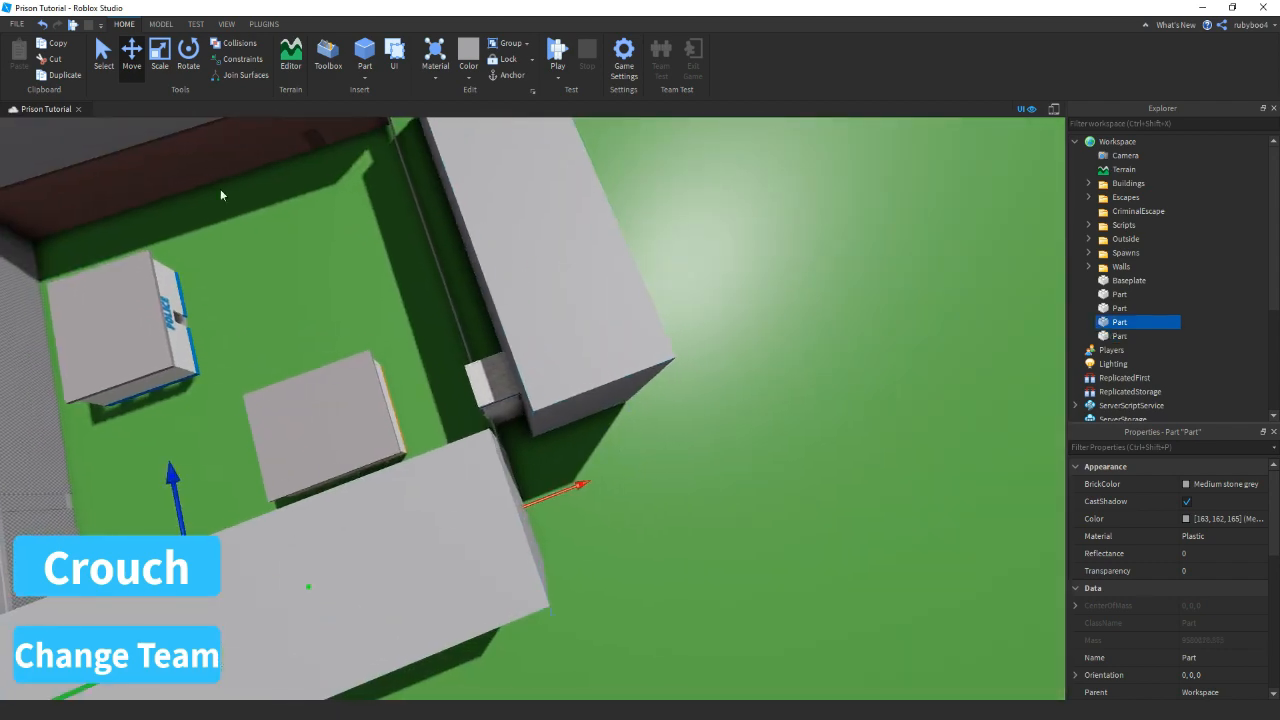
left_click(157, 55)
left_click_drag(506, 503, 653, 442)
Extend the other brick-wall block to the fourth block's outer edge, closing the last corner of the enclosure
scroll(653, 442, "up", 2)
right_click_drag(653, 441, 612, 362)
left_click(611, 360)
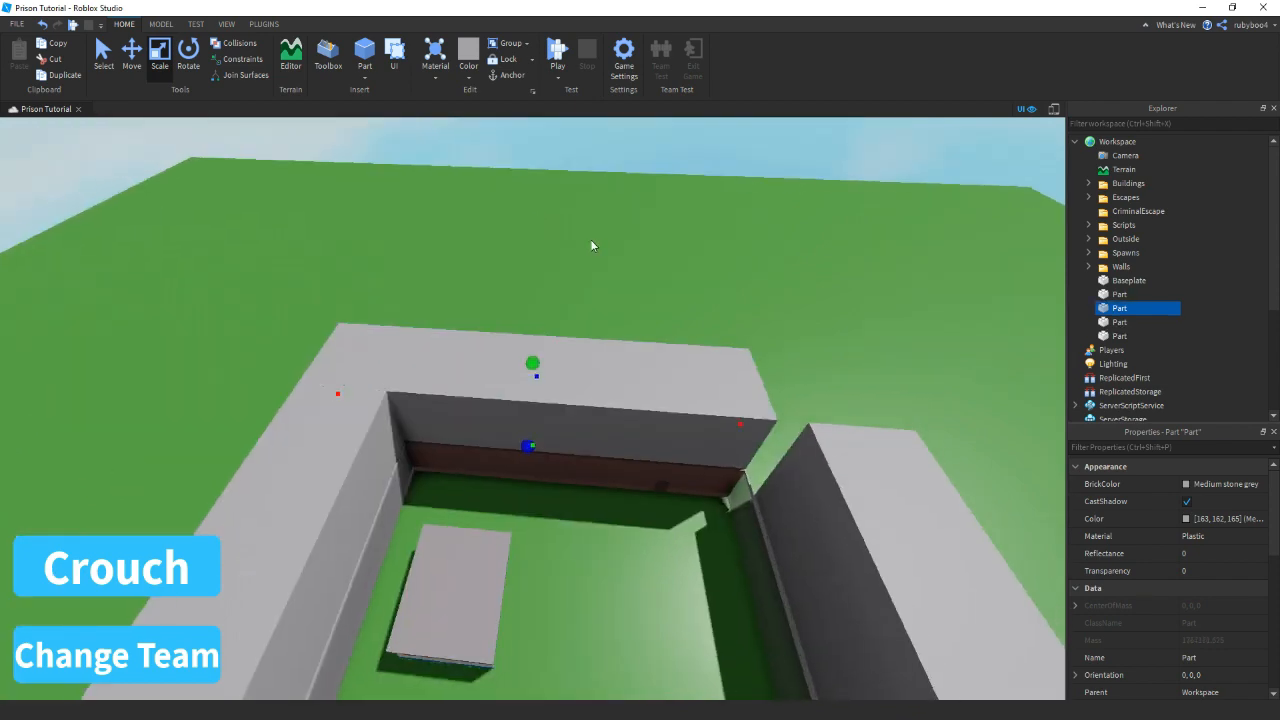
key("w")
right_click_drag(591, 241, 591, 237)
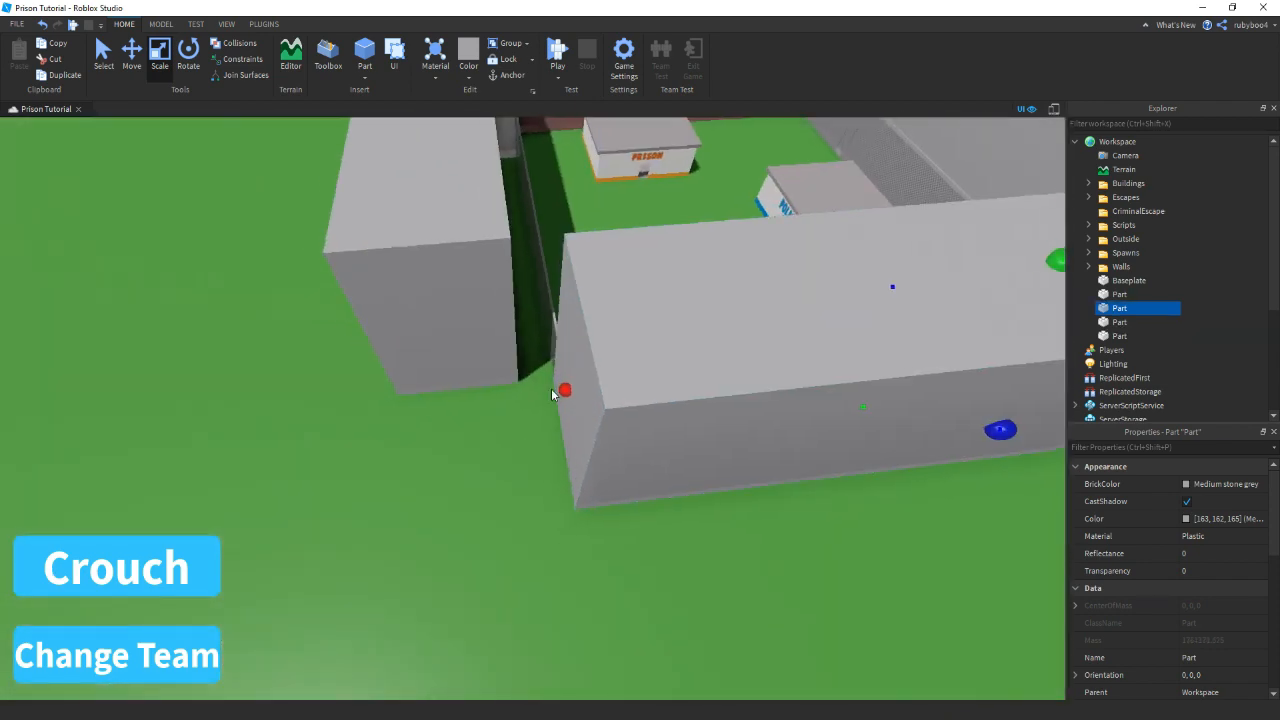
left_click_drag(565, 388, 378, 429)
Rename the first two enclosure blocks as Part1 and Part2
left_click(1135, 294)
right_click(1135, 294)
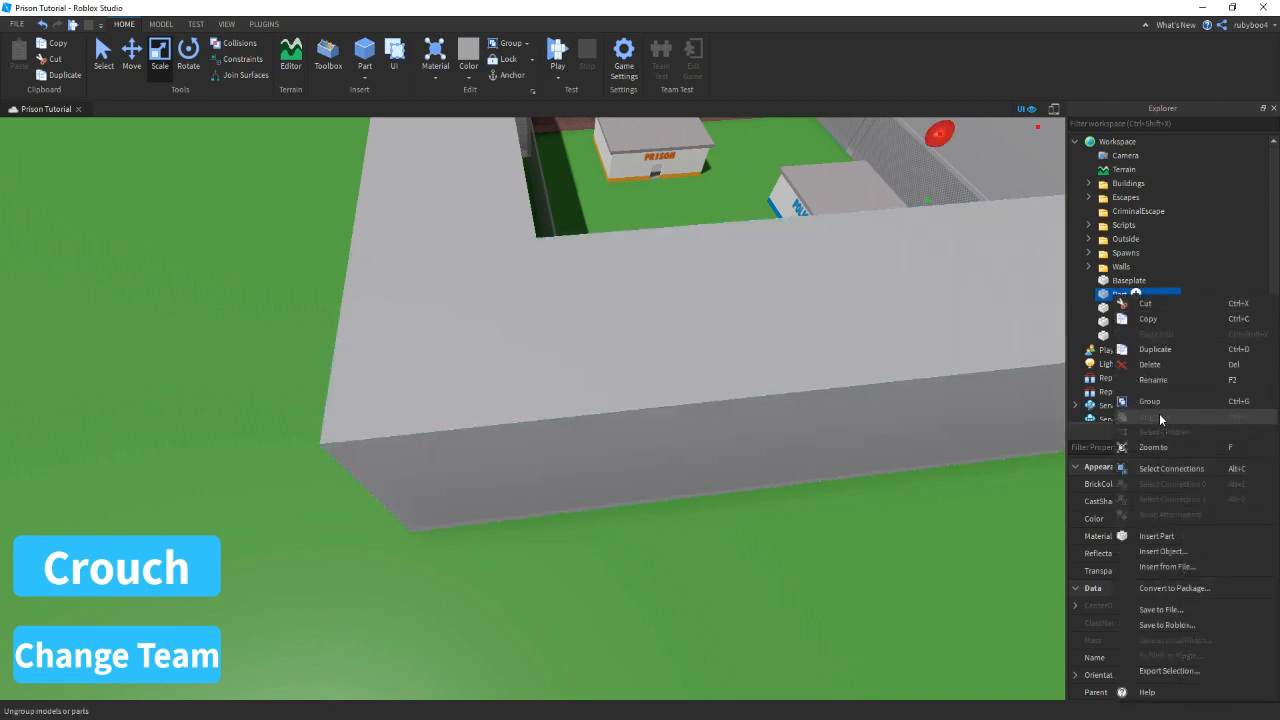
left_click(1158, 379)
key("Right")
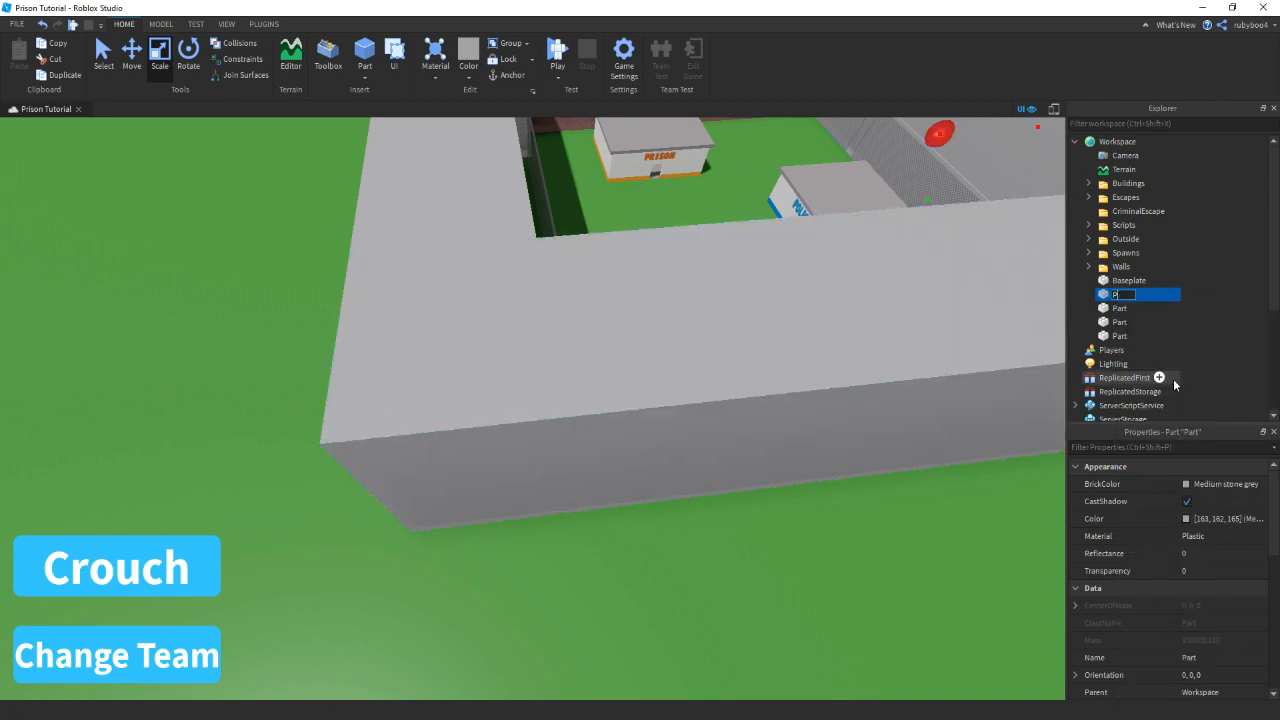
type("1")
key("Return")
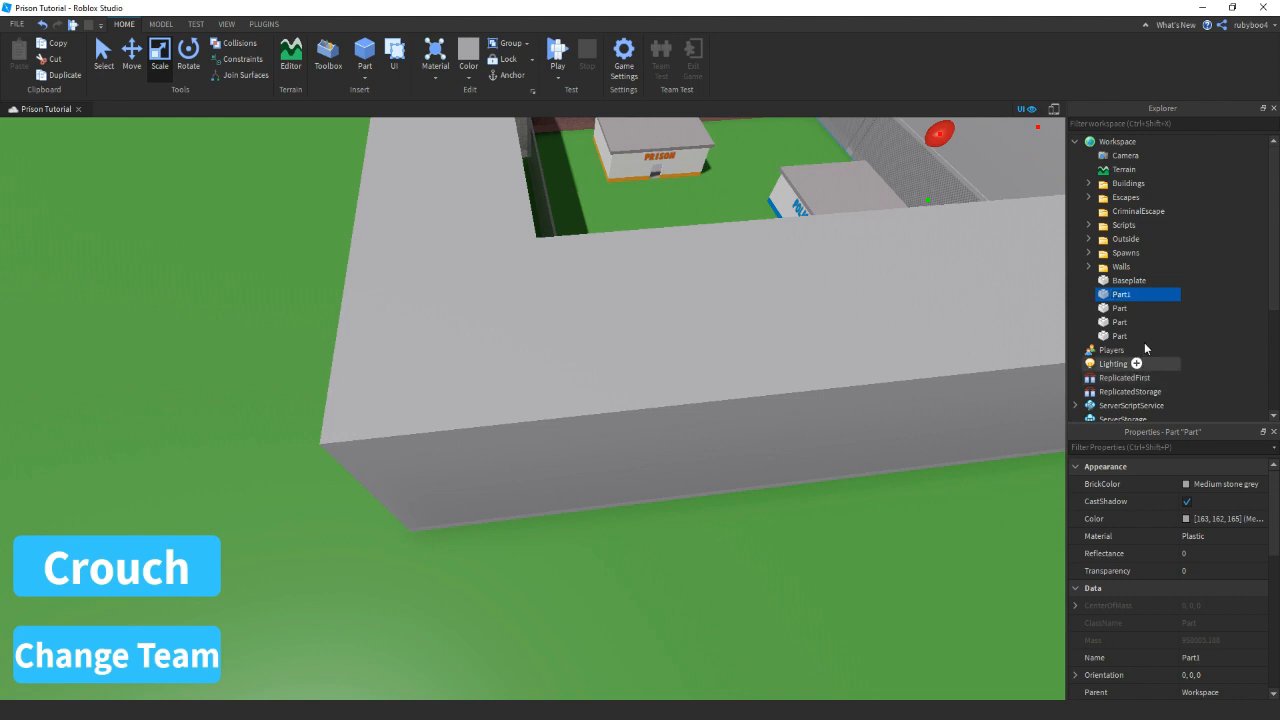
left_click(1135, 308)
right_click(1135, 308)
left_click(1158, 393)
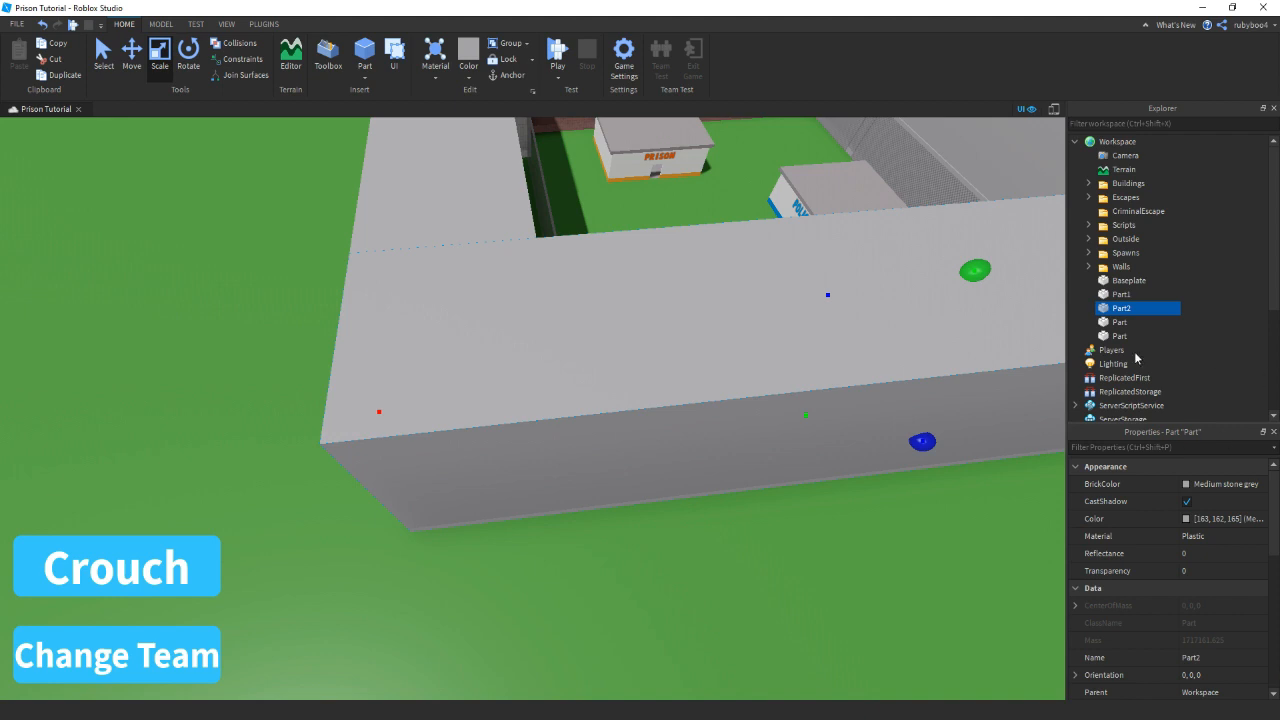
Rename the remaining two enclosure blocks as Part3 and Part4
left_click(1122, 322)
right_click(1122, 322)
left_click(1154, 392)
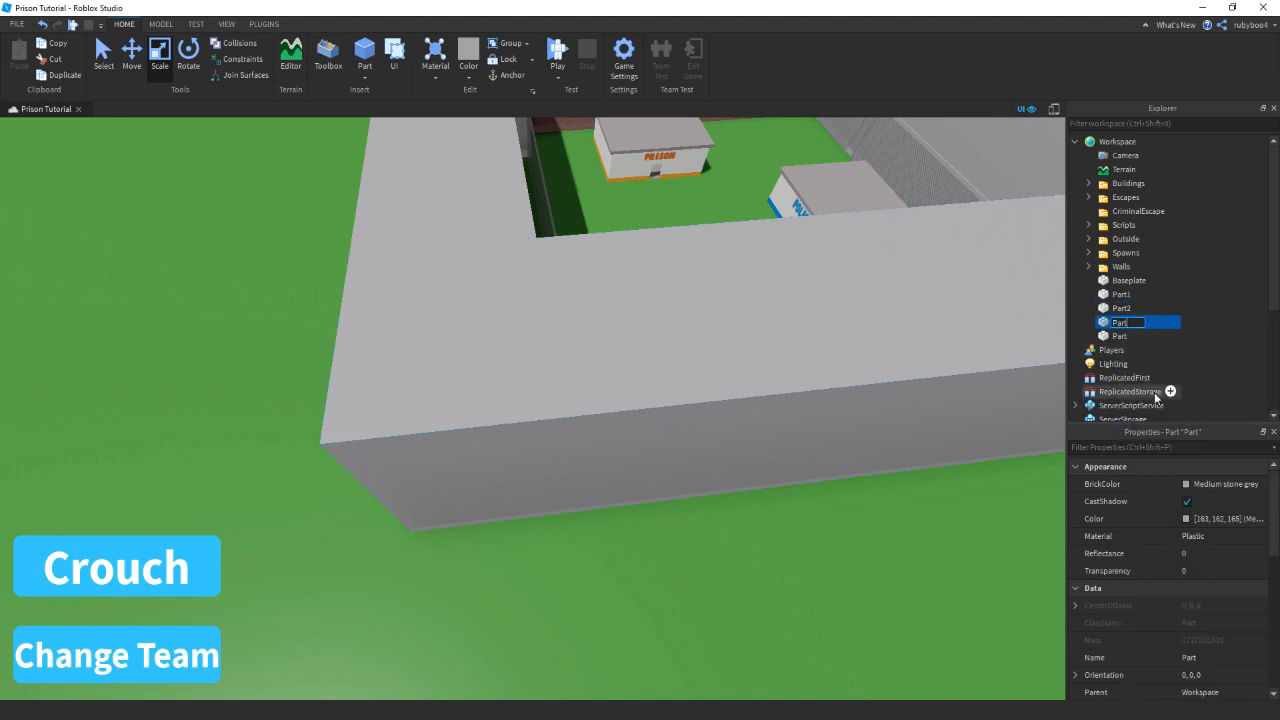
key("Right")
type("3")
key("Return")
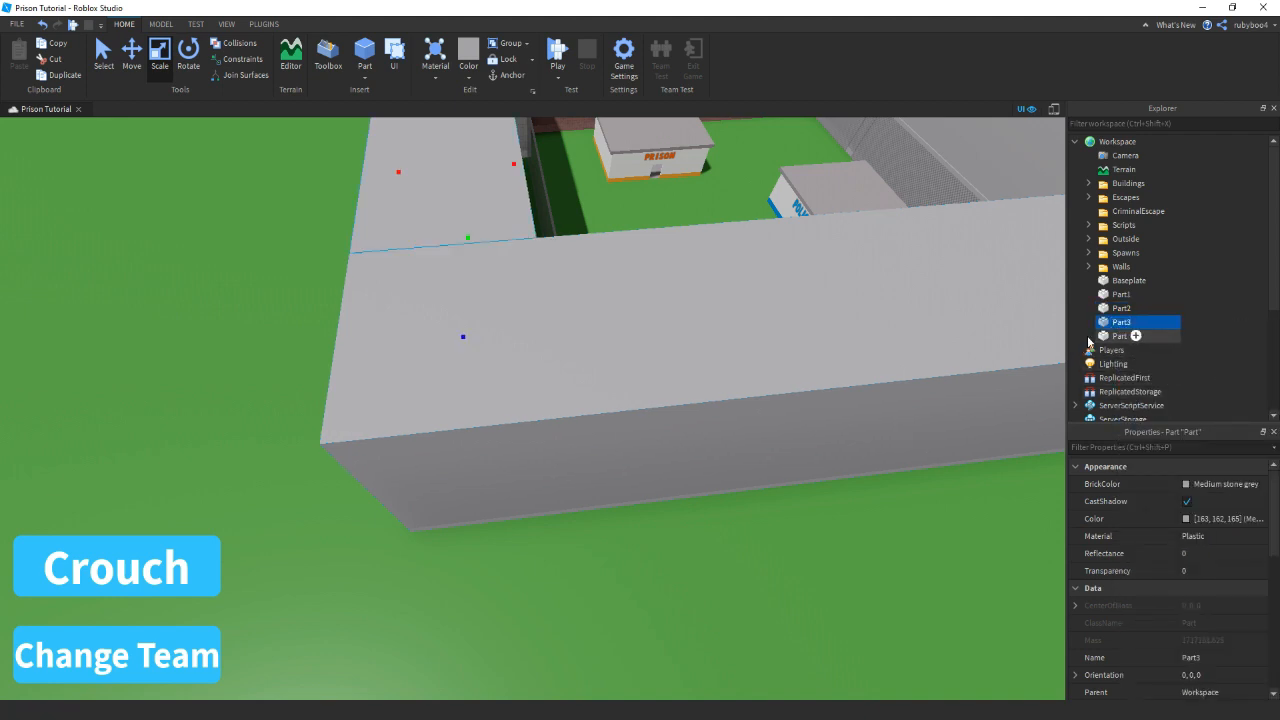
left_click(1118, 336)
right_click(1118, 336)
left_click(1123, 430)
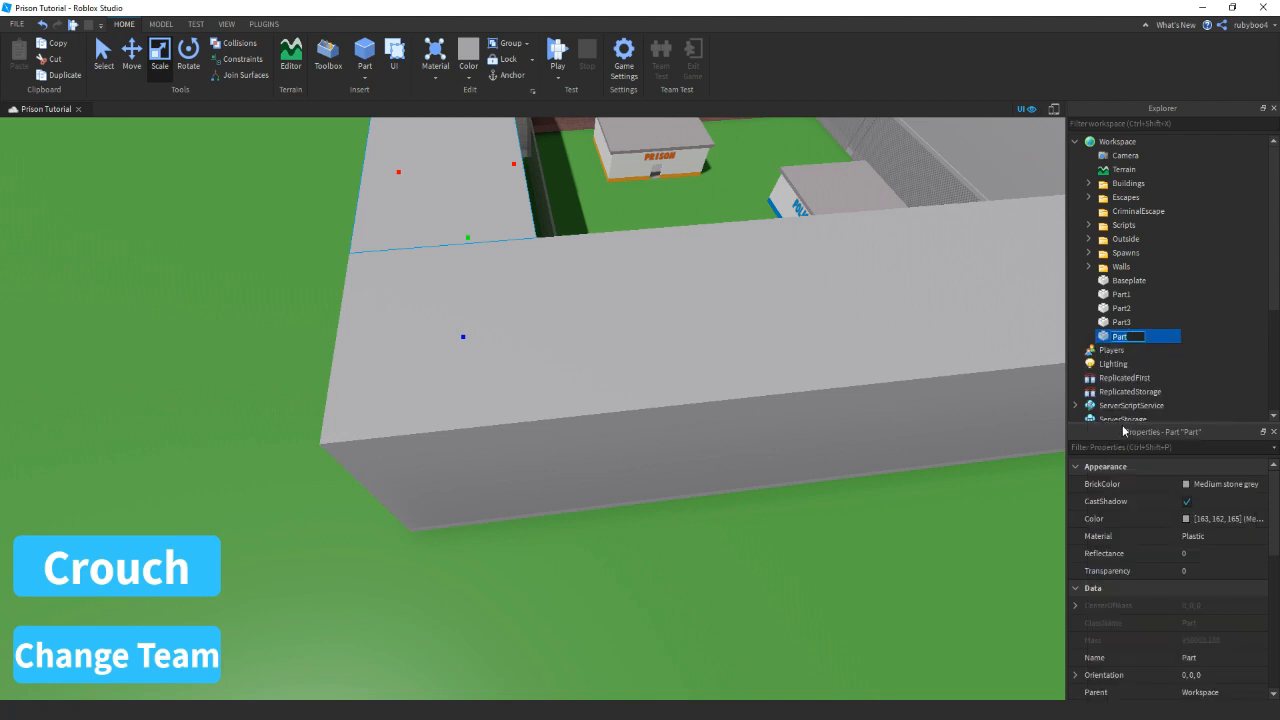
Select Part1 through Part4, turn off CanCollide and turn on Anchored for all of them
right_click_drag(426, 250, 440, 207)
left_click(1121, 295)
left_click(1118, 336, "shift")
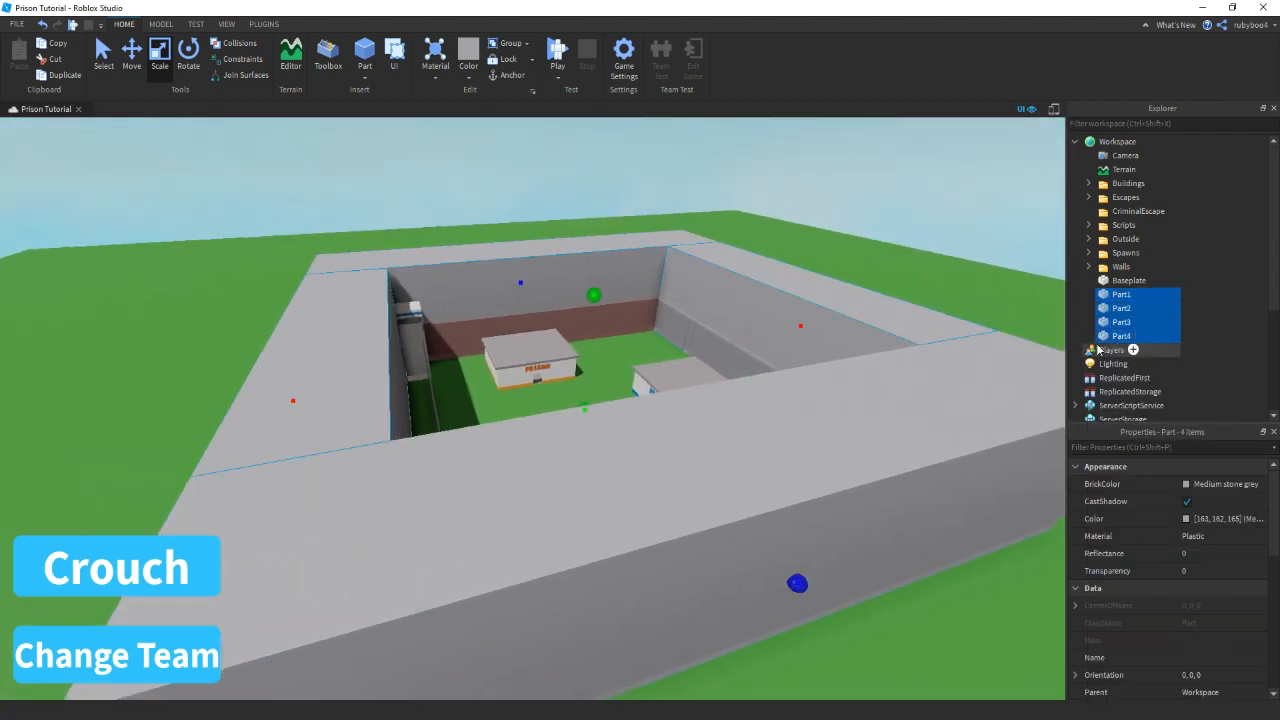
scroll(1268, 543, "down", 3)
scroll(1268, 543, "down", 3)
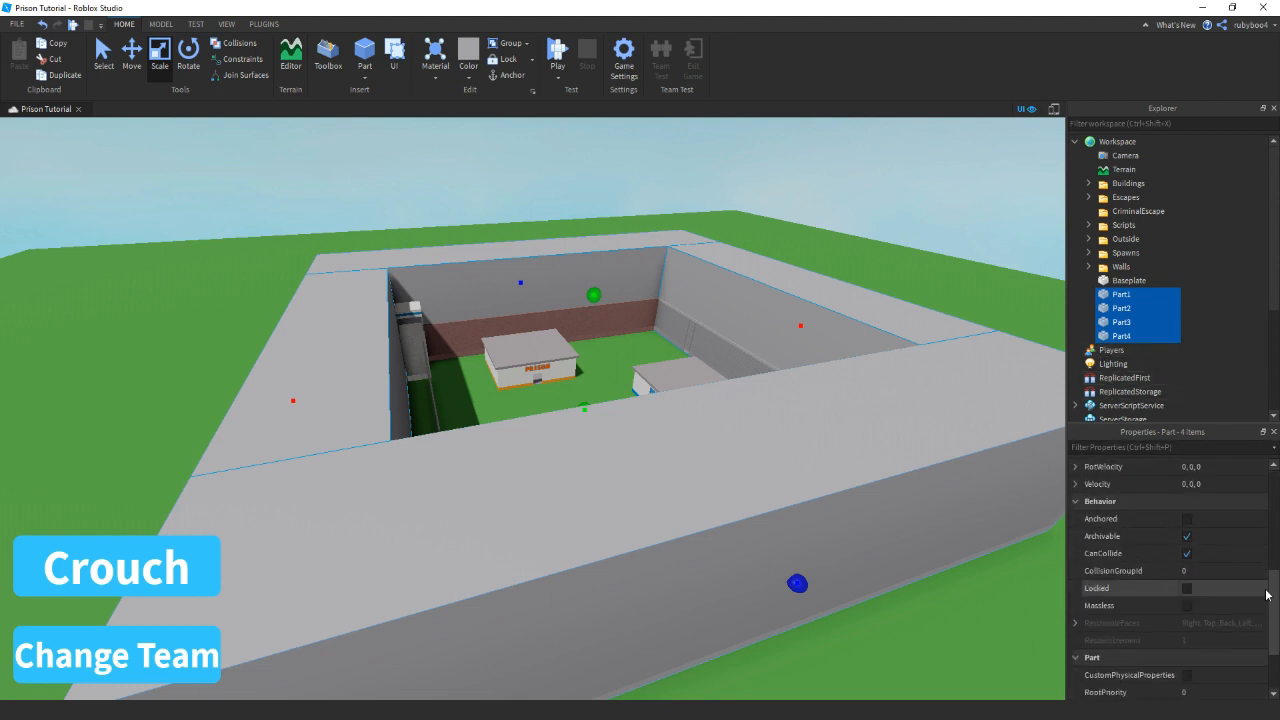
left_click(1222, 552)
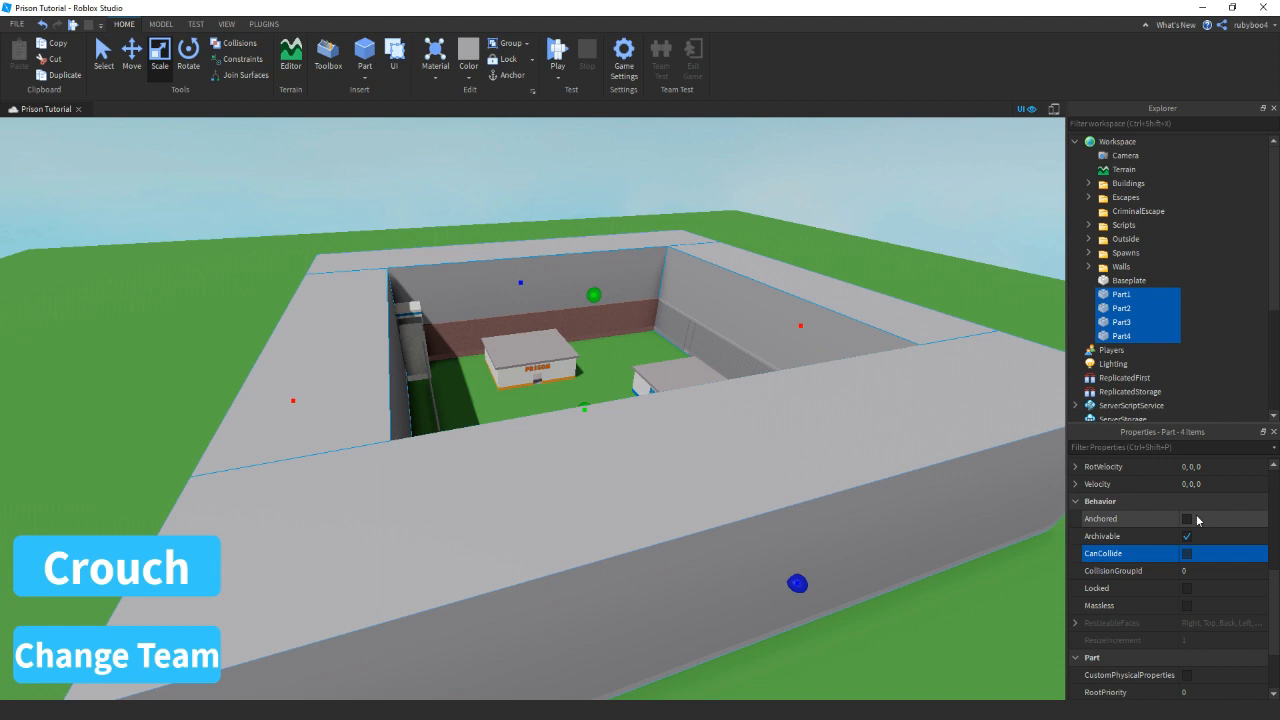
left_click(1186, 518)
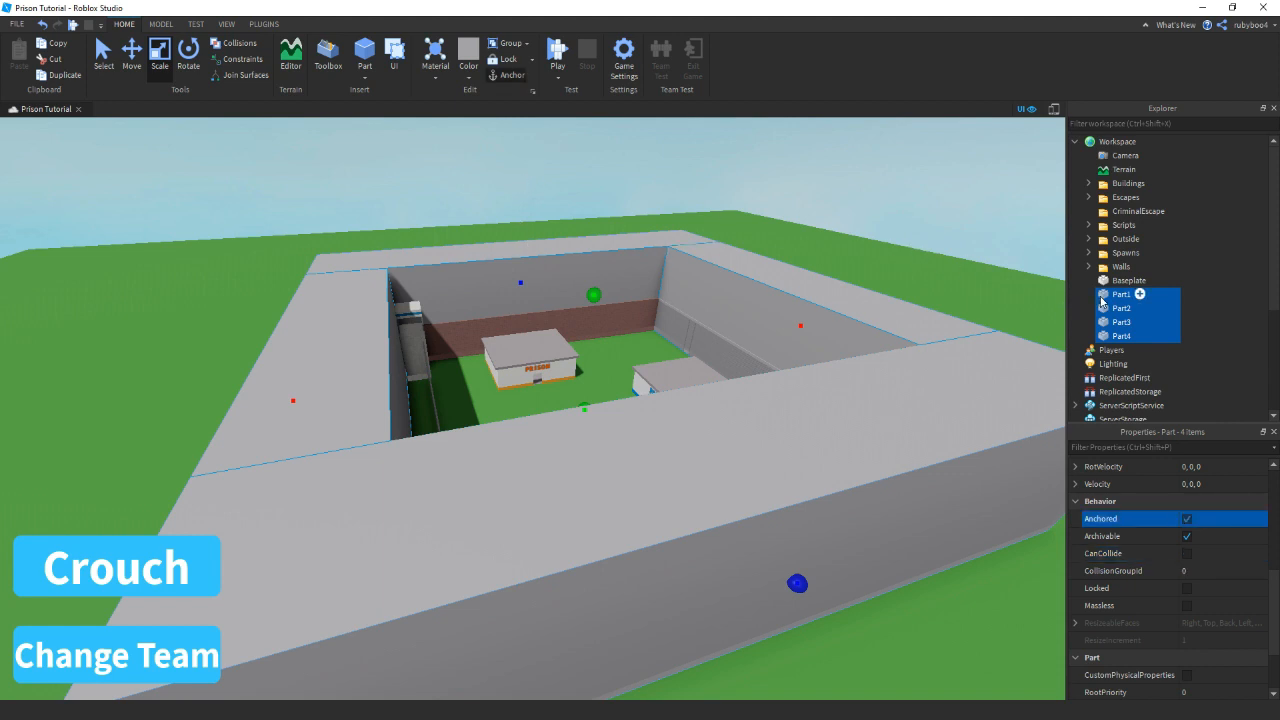
Move Part1 through Part4 into the CriminalEscape folder and set their Transparency to 0.5
left_click_drag(1102, 300, 1138, 211)
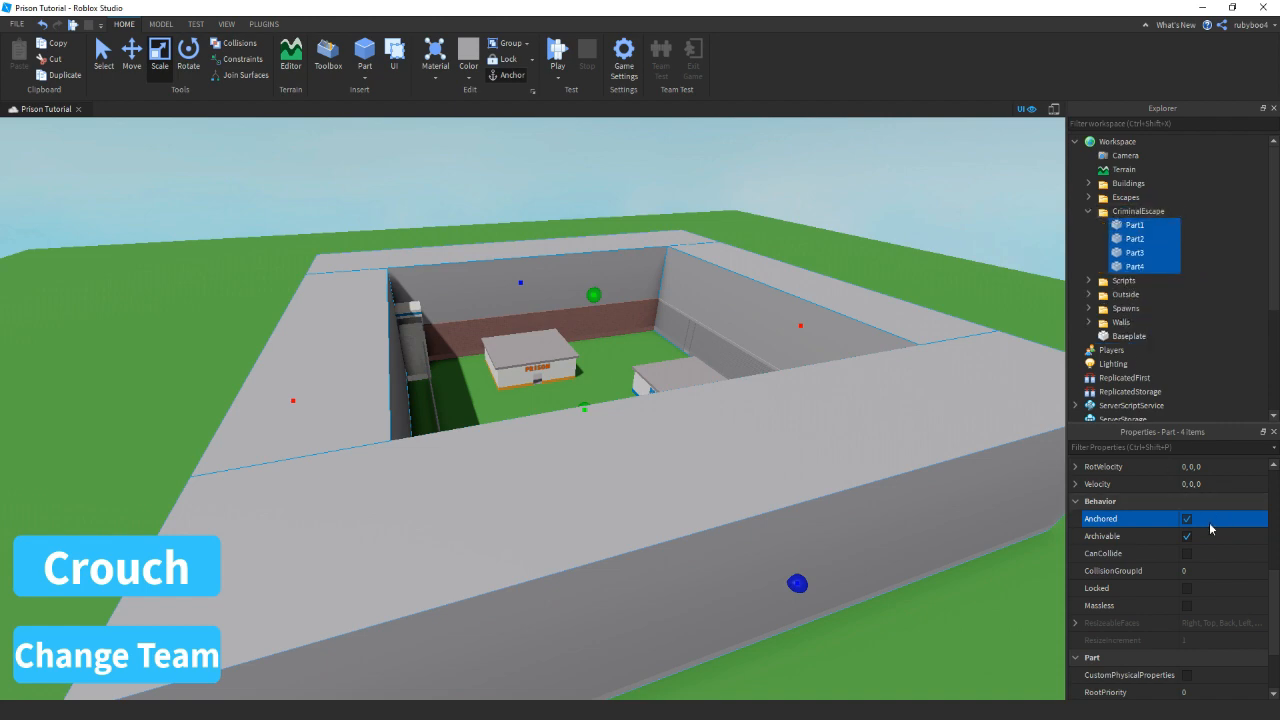
scroll(1208, 540, "up", 6)
left_click(1200, 570)
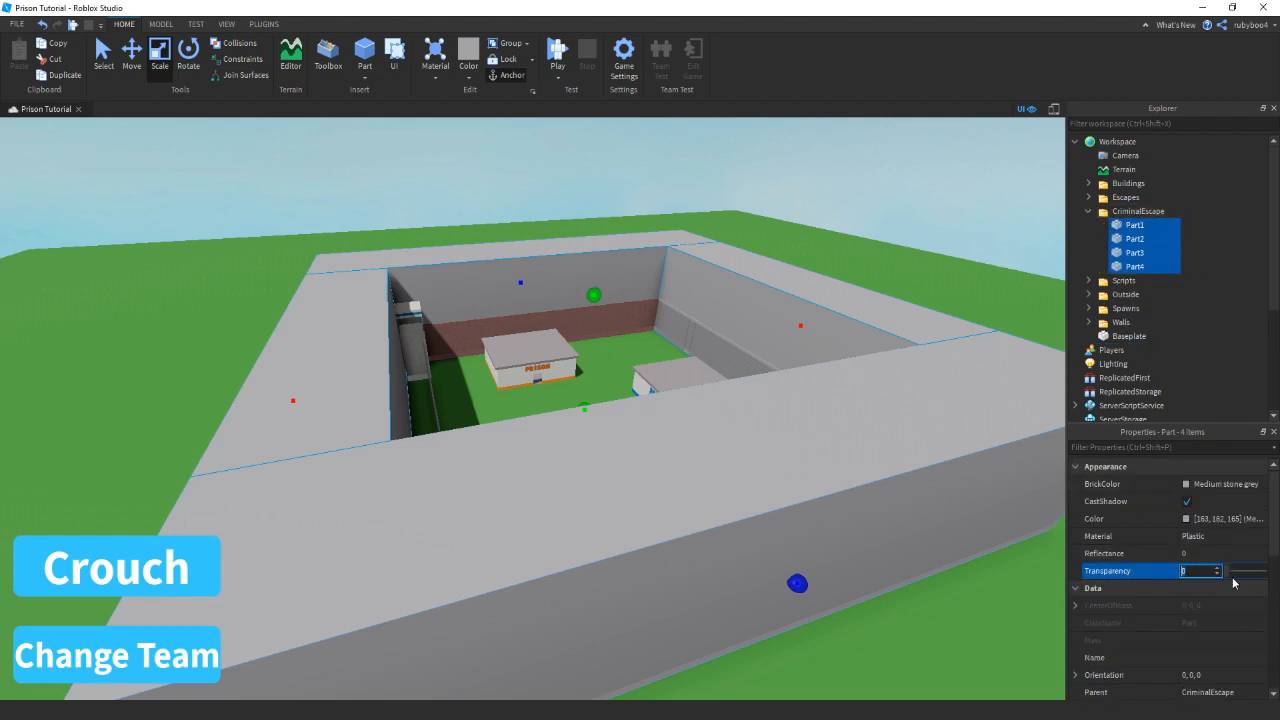
left_click_drag(1228, 580, 1251, 577)
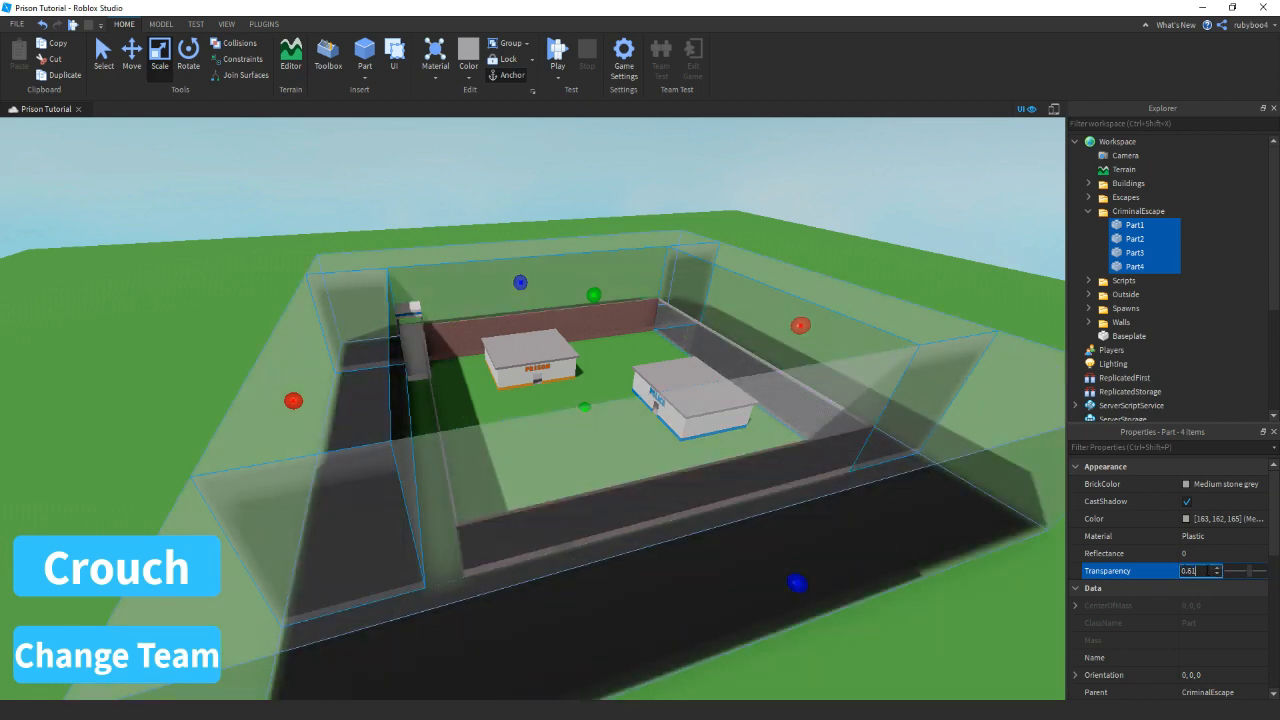
type("5")
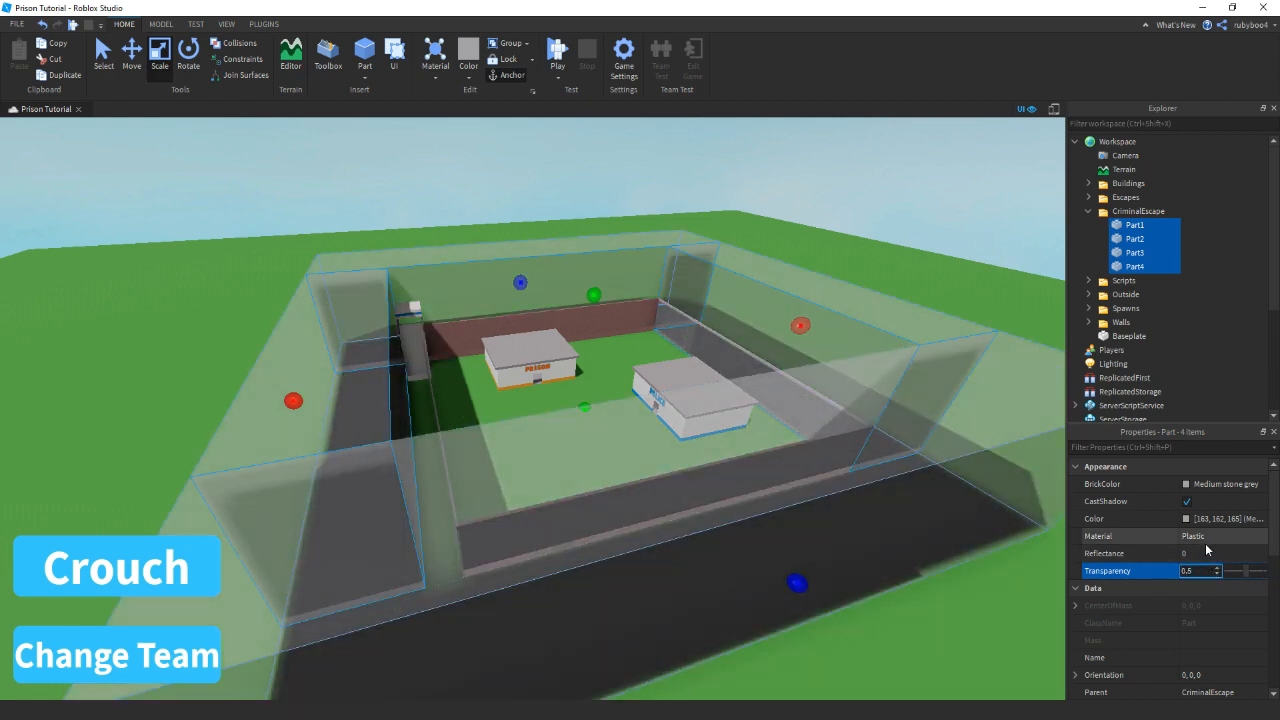
key("Return")
Turn off CastShadow for the four CriminalEscape parts and set their colour to Really red
left_click(1187, 502)
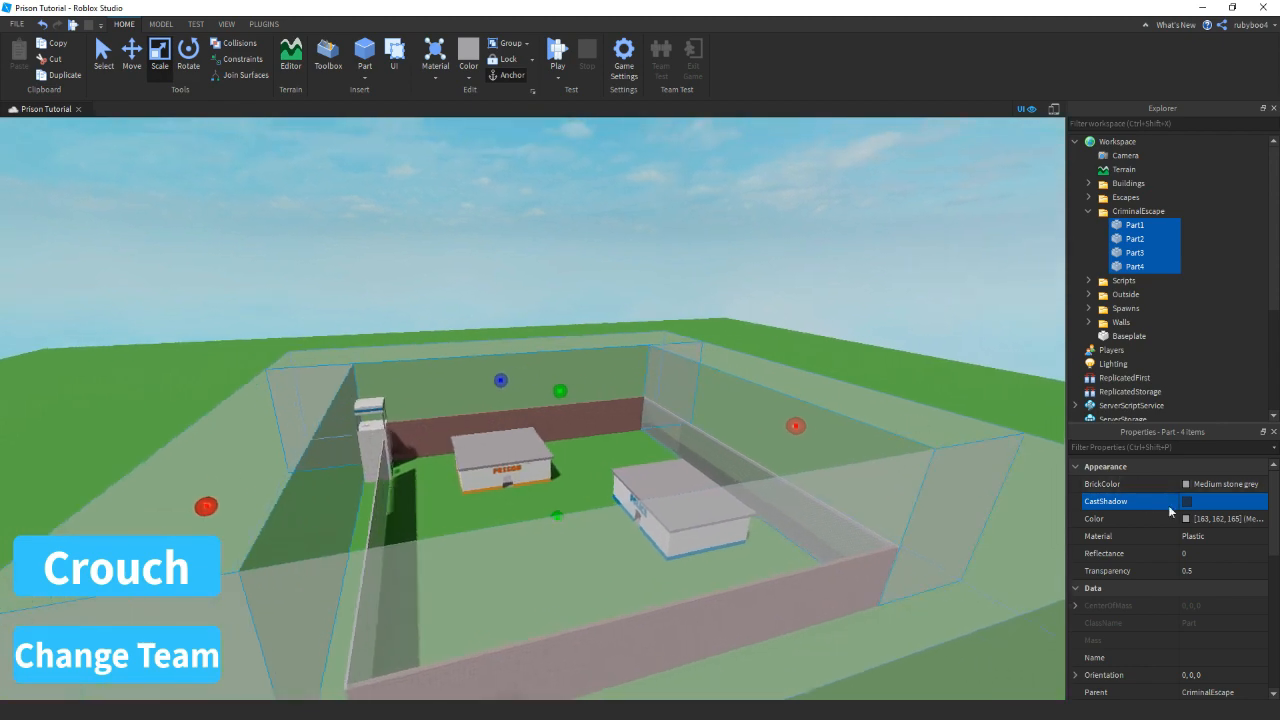
left_click(1200, 518)
left_click(1219, 330)
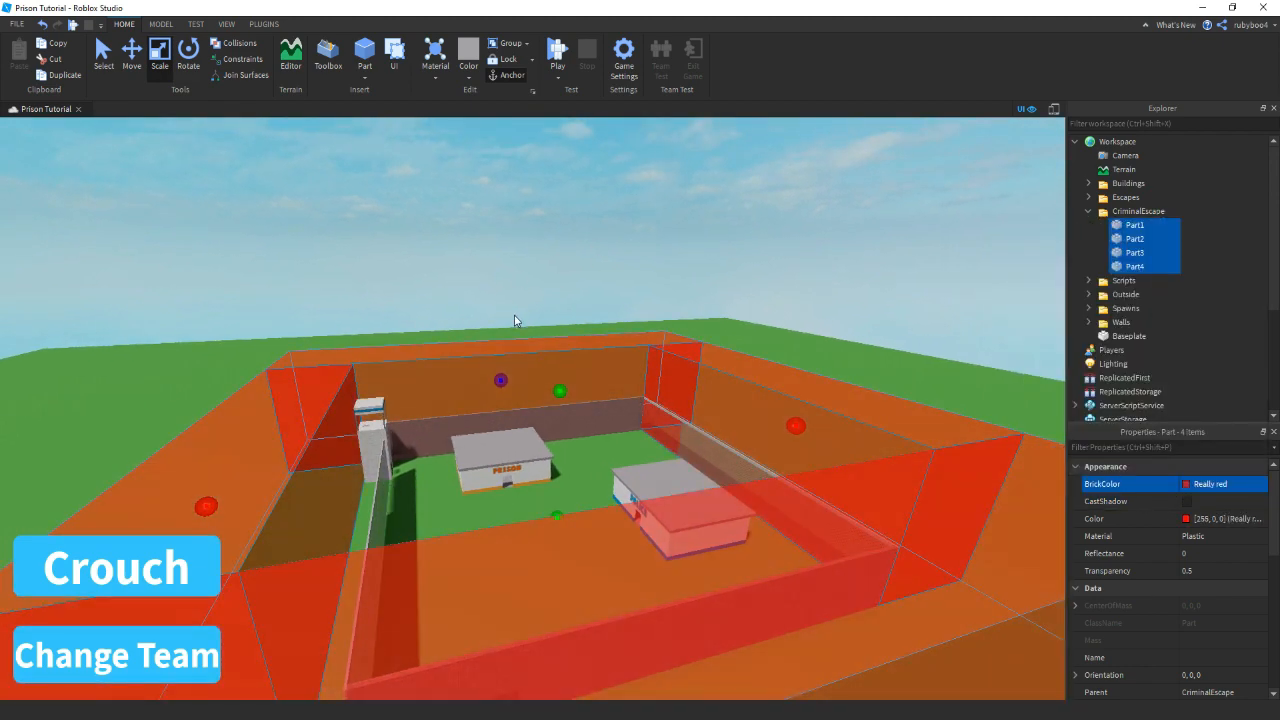
left_click(487, 290)
scroll(490, 275, "up", 5)
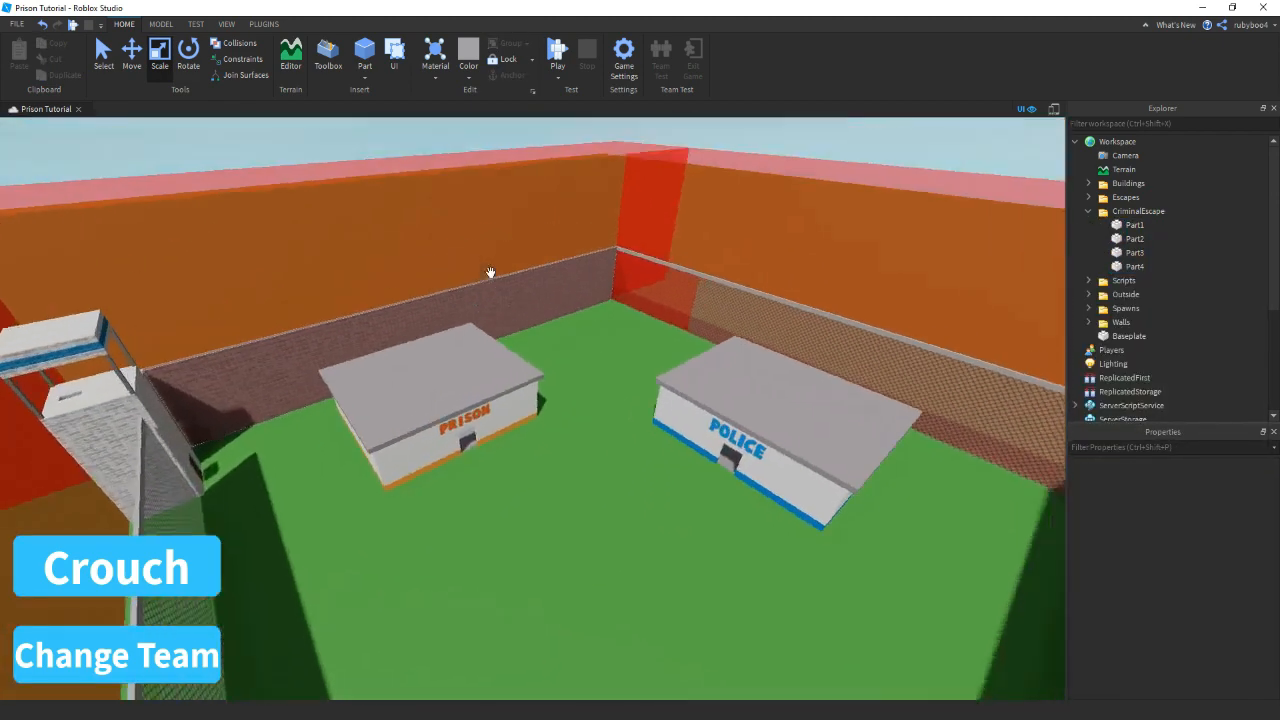
right_click_drag(490, 272, 529, 275)
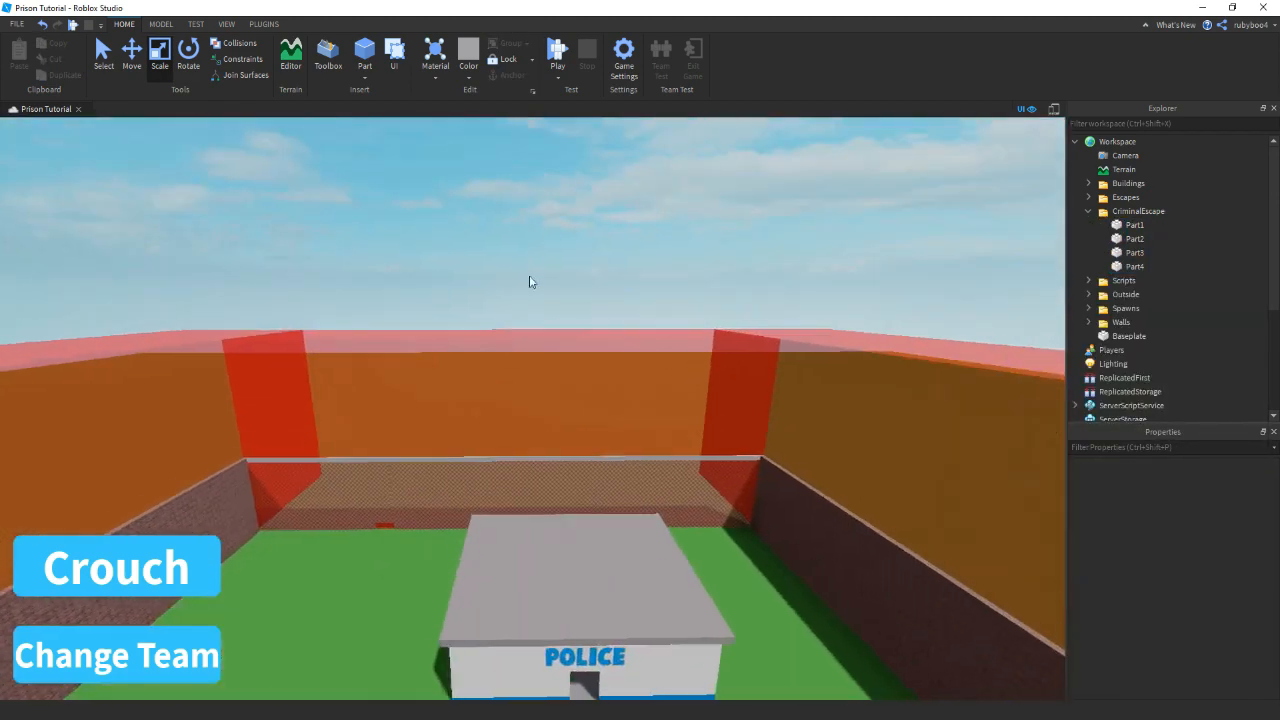
left_click(1175, 212)
type("s")
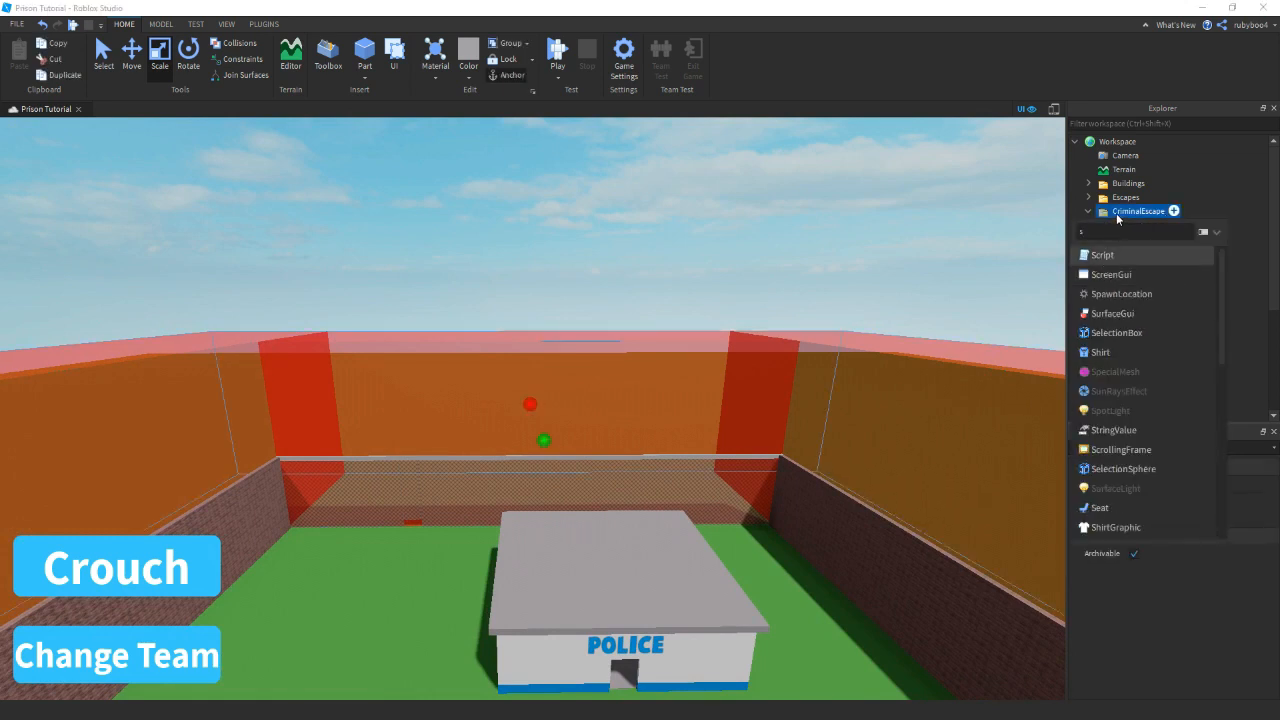
left_click(1120, 215)
Union Part1 through Part4 in the CriminalEscape folder into a single part
left_click(1126, 226)
left_click(1123, 268, "shift")
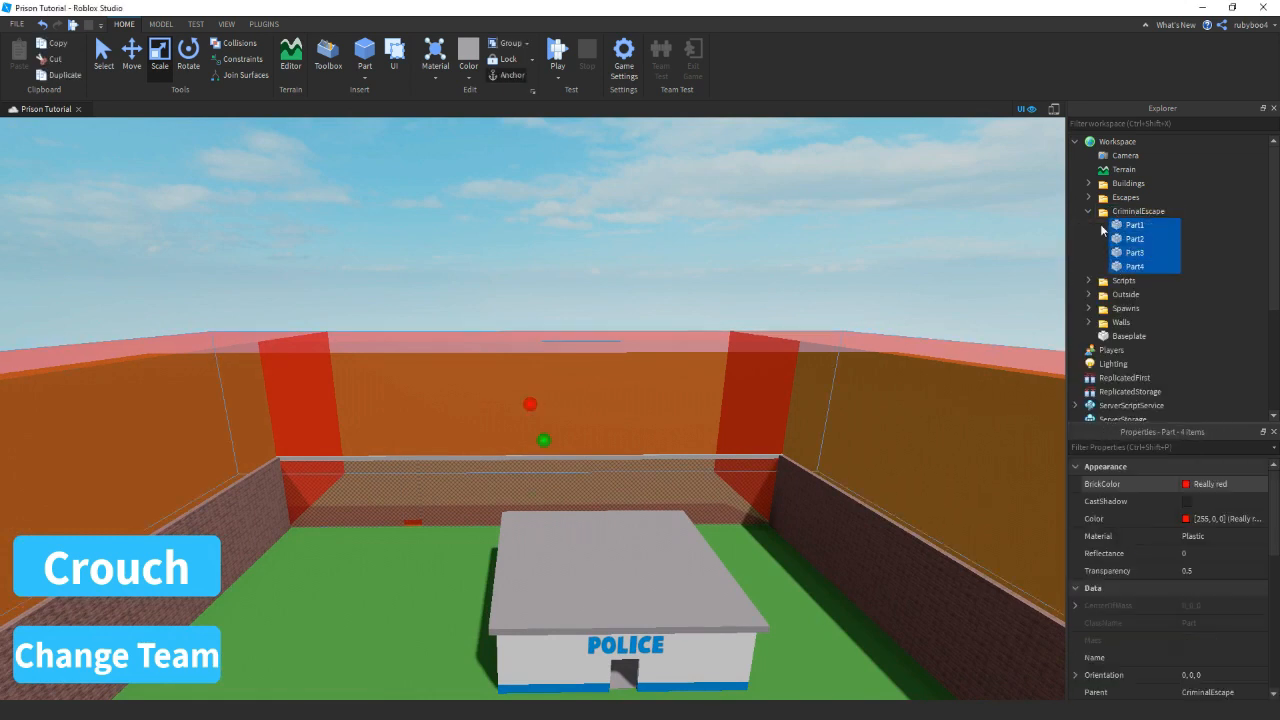
left_click(166, 27)
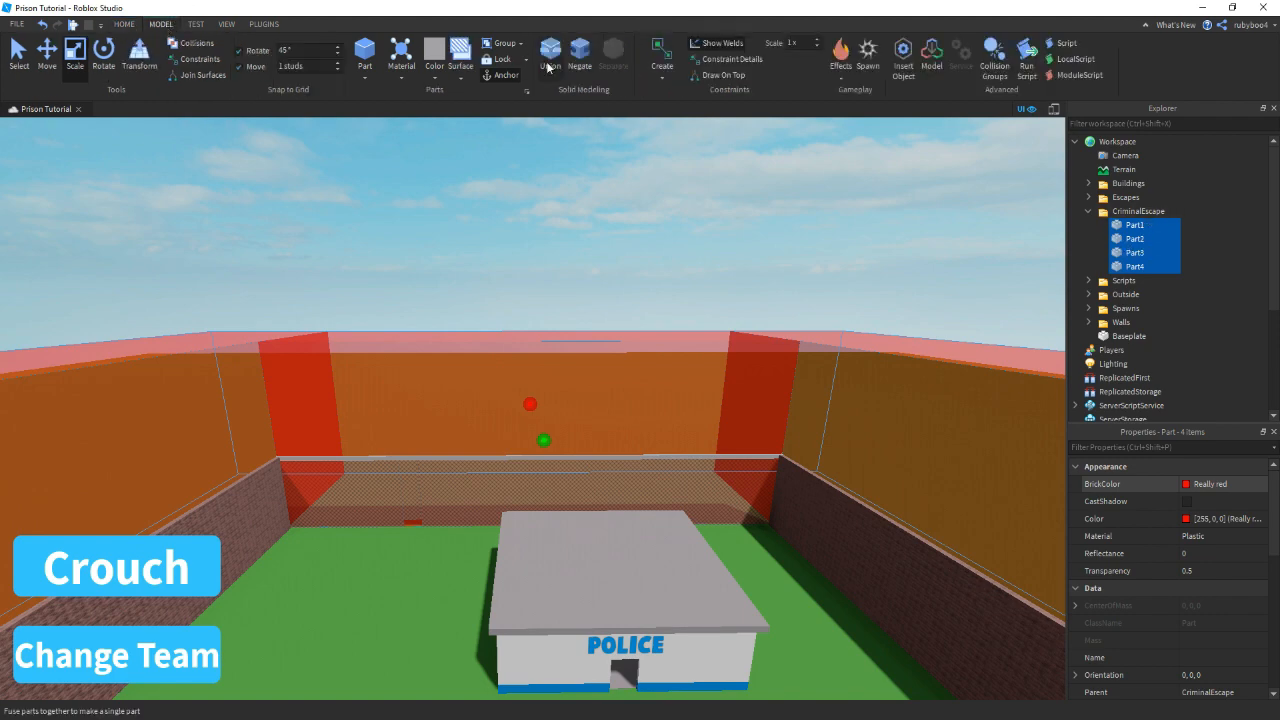
left_click(550, 58)
key("s")
right_click_drag(534, 206, 534, 206)
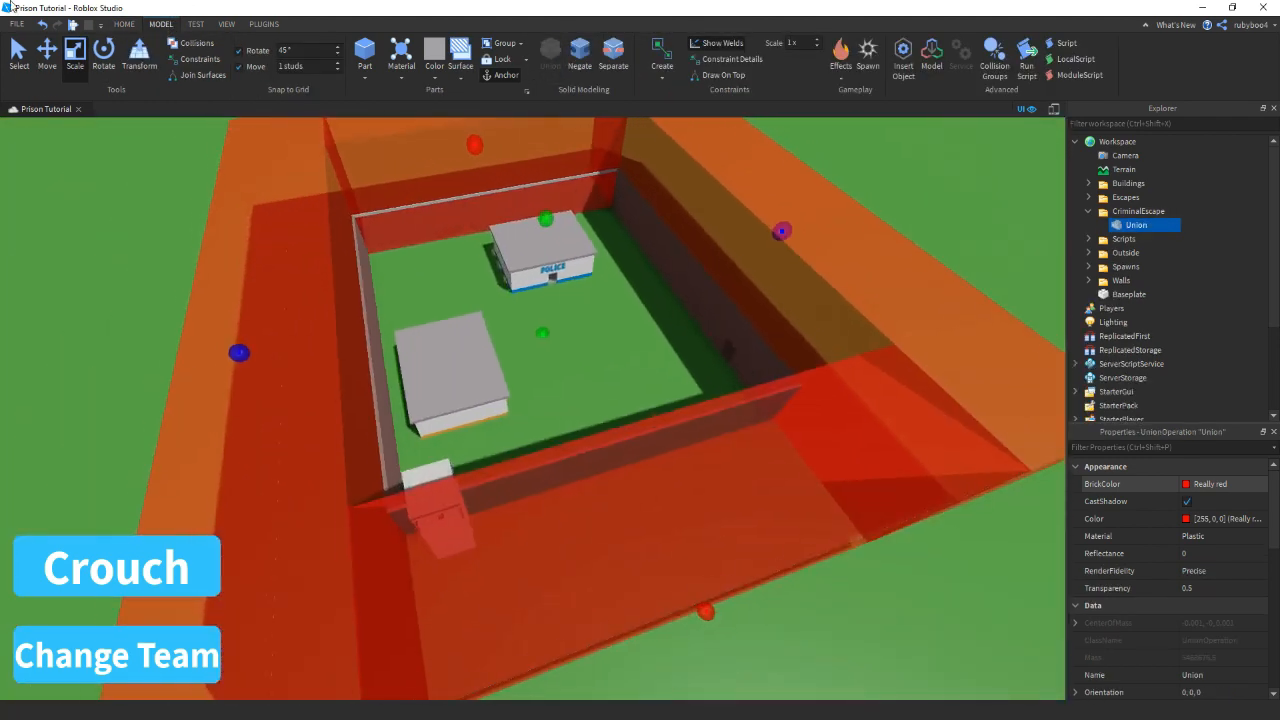
key("w")
right_click_drag(609, 264, 609, 260)
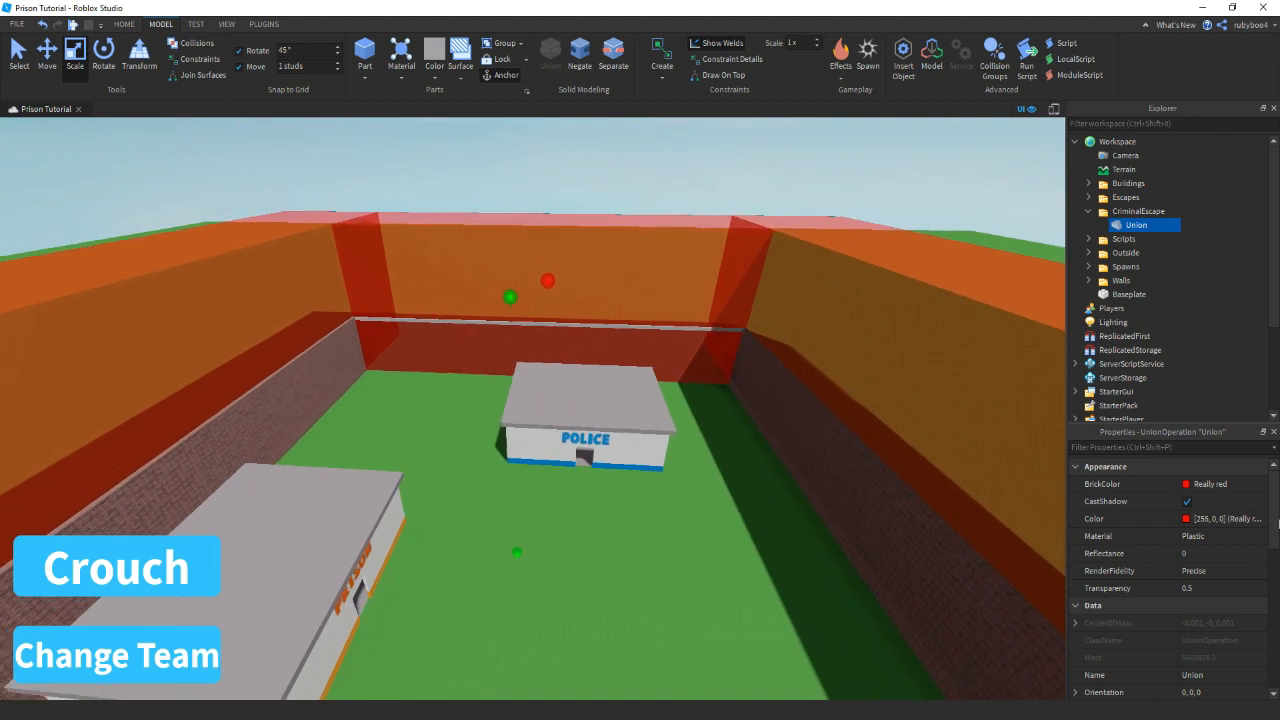
Rename the union in the CriminalEscape folder as CriminalPart
scroll(1205, 521, "down", 6)
scroll(1200, 530, "up", 5)
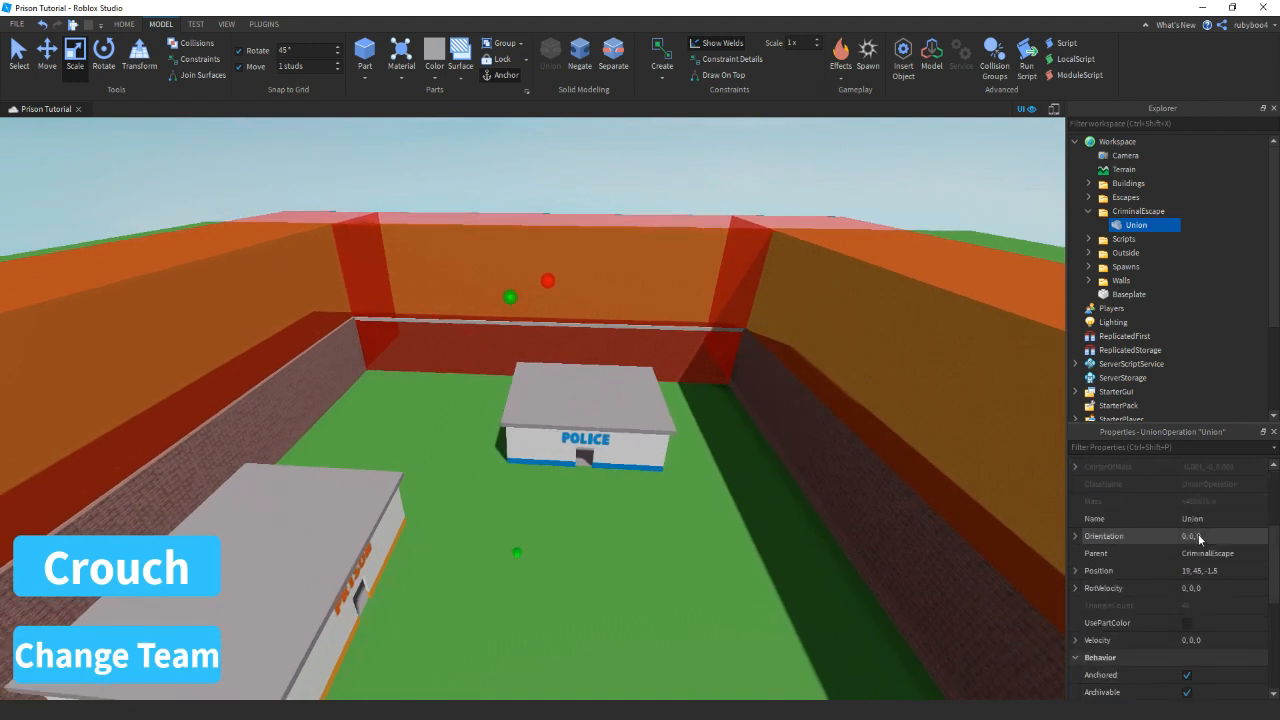
left_click_drag(1122, 240, 1126, 229)
right_click(1136, 225)
left_click(1178, 278)
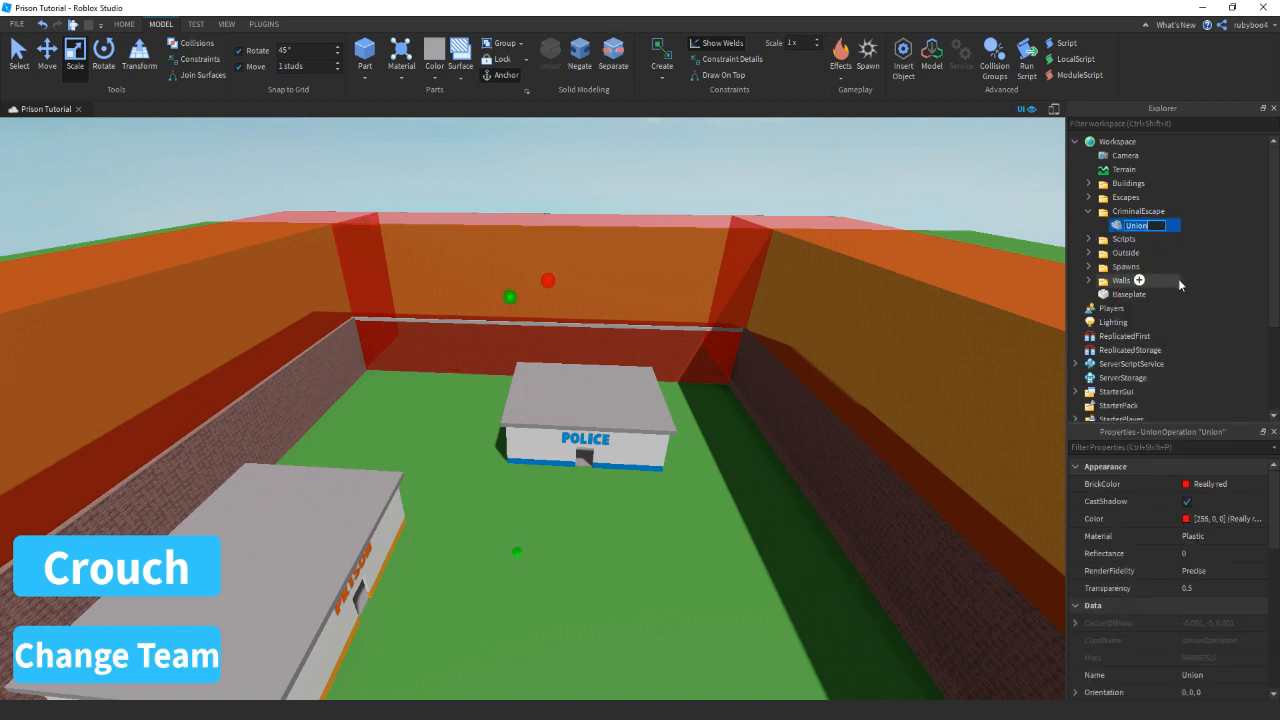
type("CriminalPart")
key("Return")
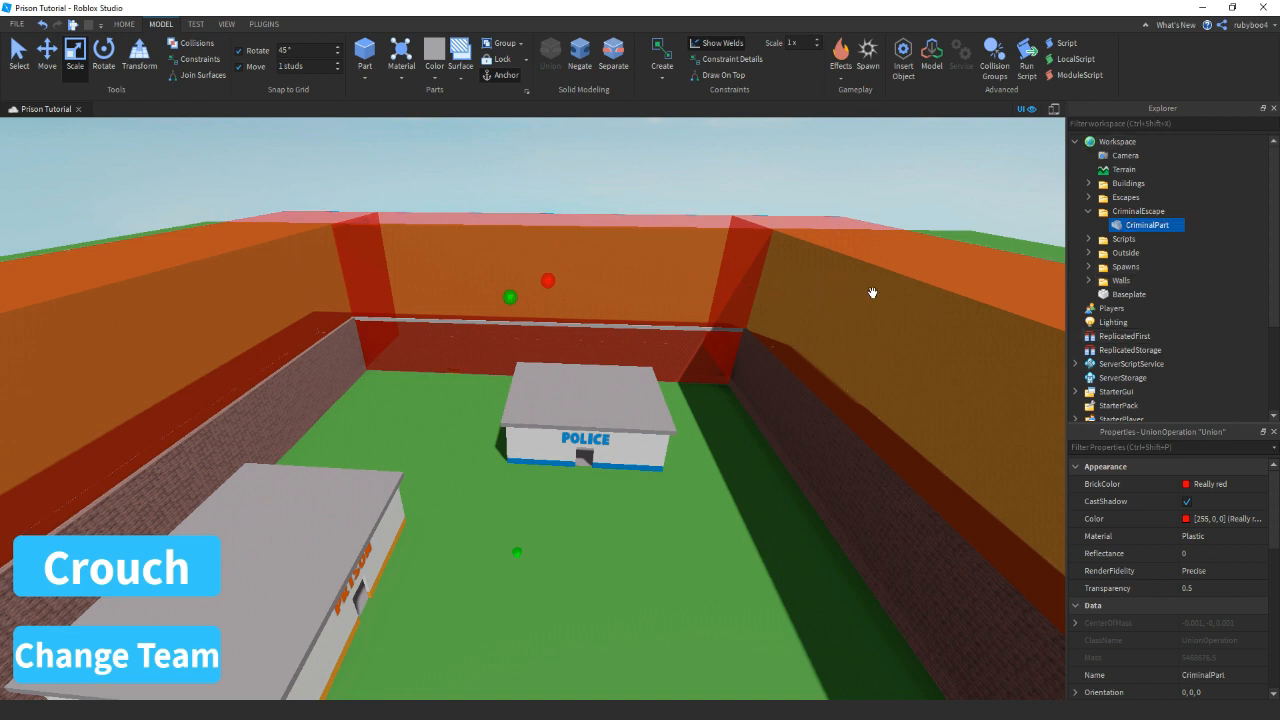
Add a Script inside CriminalPart and clear its default code
left_click(1186, 225)
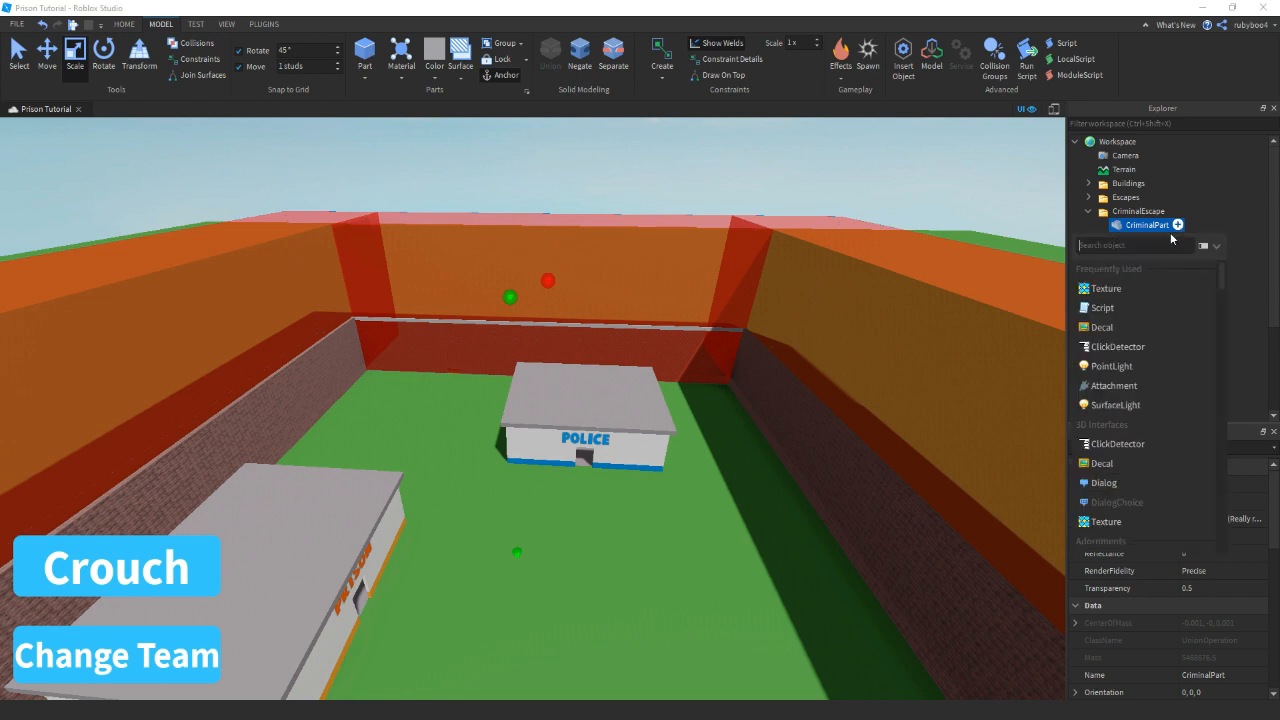
type("sc")
left_click(1102, 269)
key("ctrl+a")
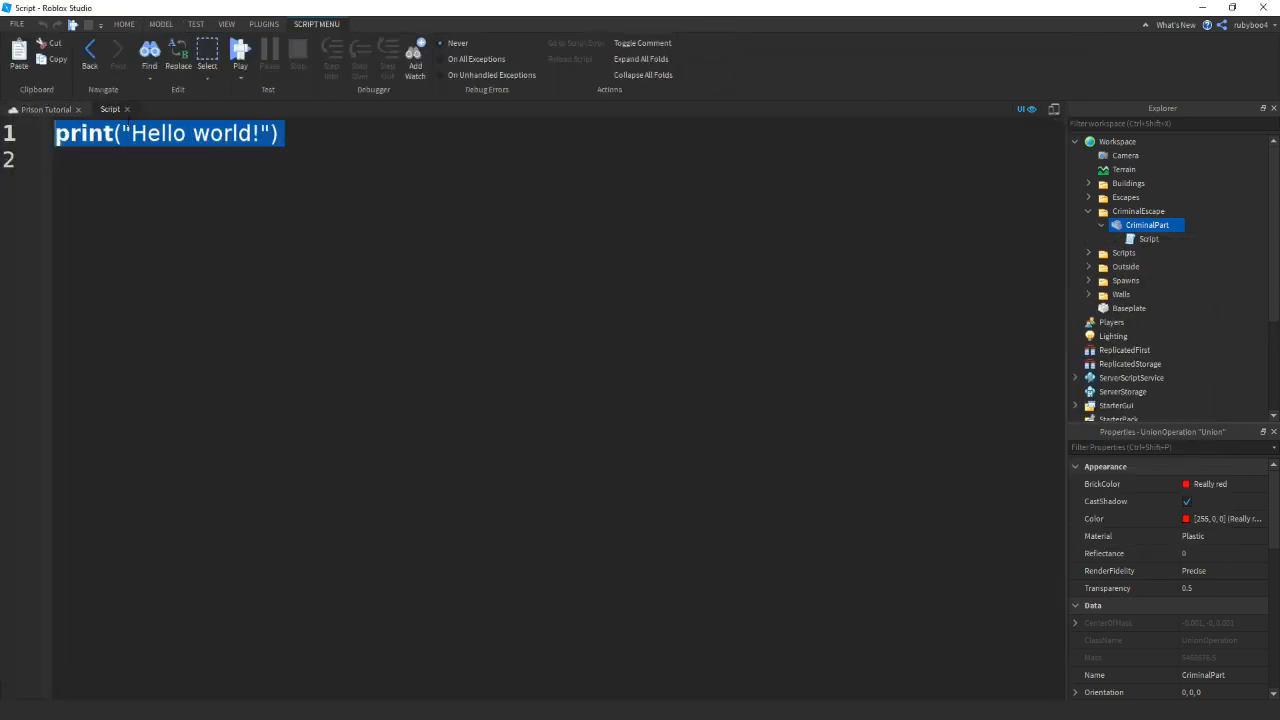
key("BackSpace")
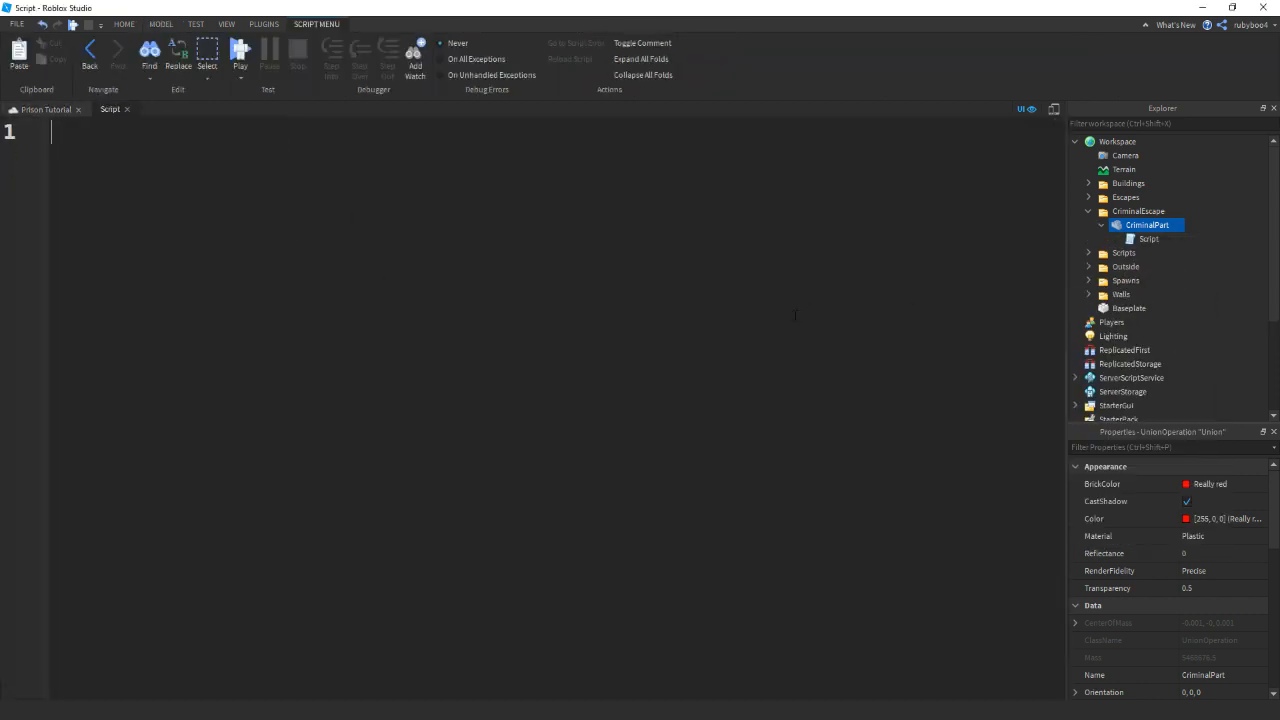
Define Team = script.Parent in the CriminalPart script and create an empty function onTouched(hit) below it
scroll(1143, 280, "down", 3)
left_click(464, 408)
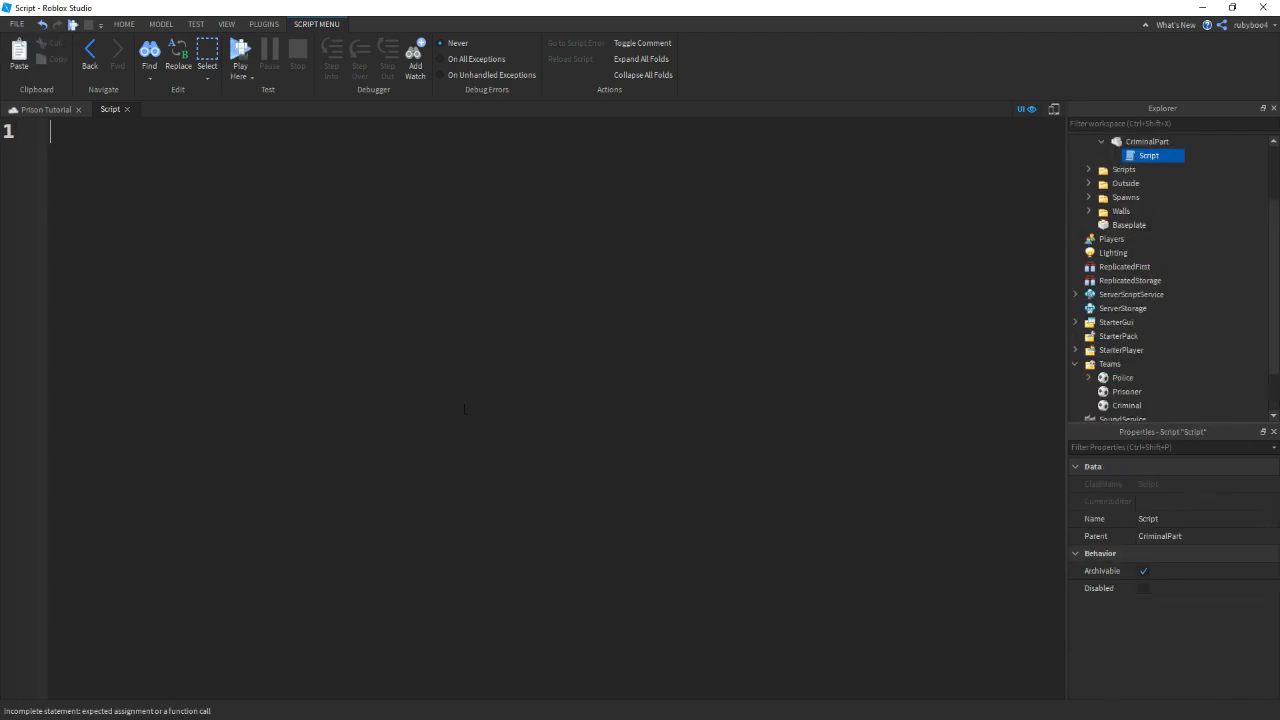
type("Team = ")
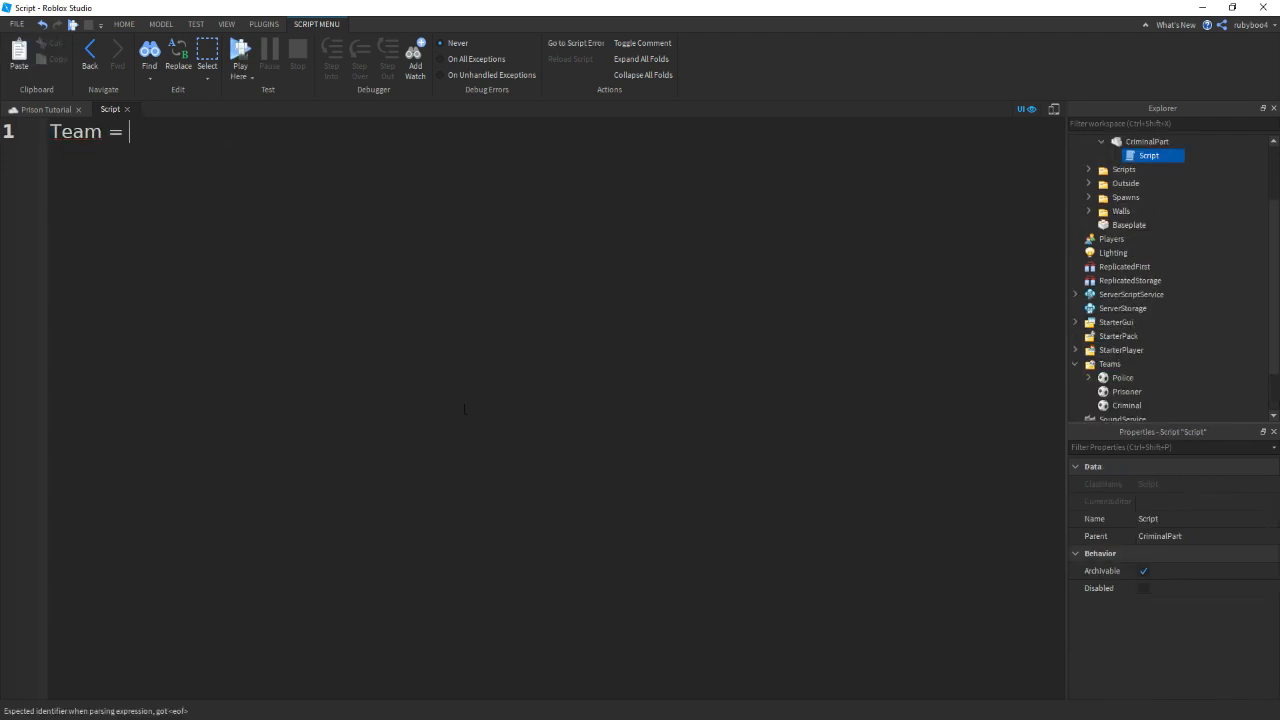
type("script.Parent  ")
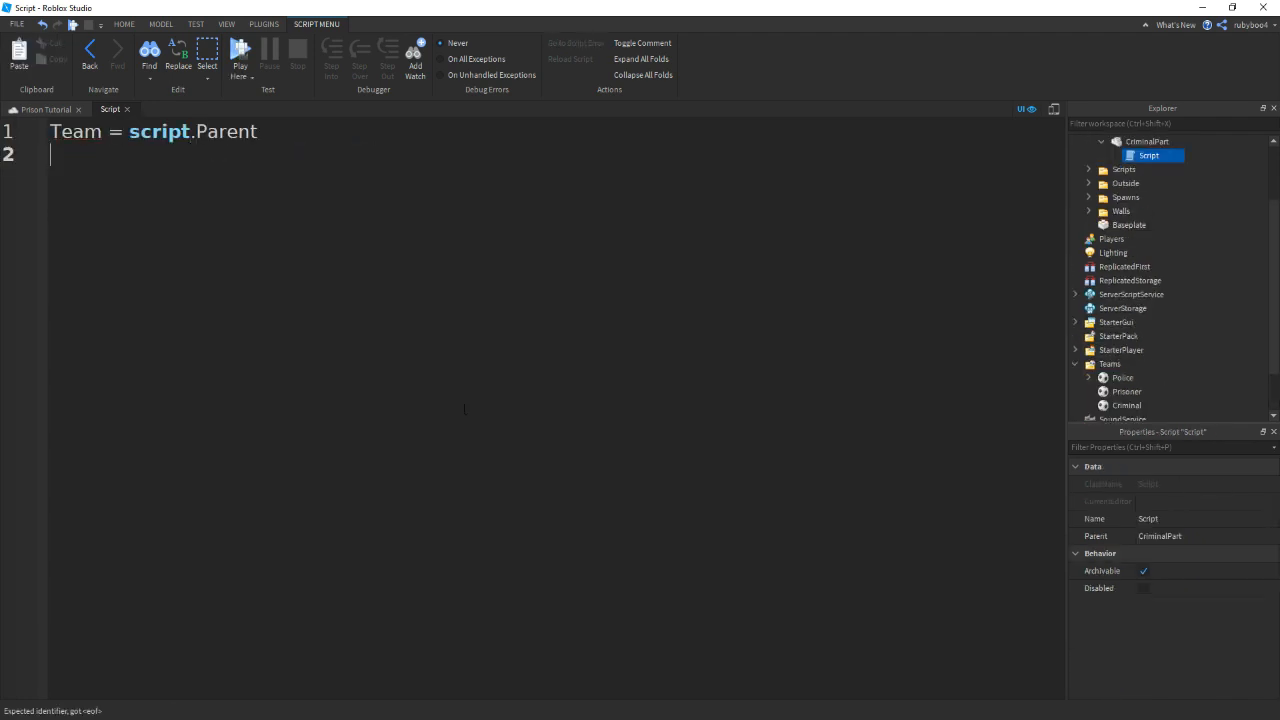
type("function")
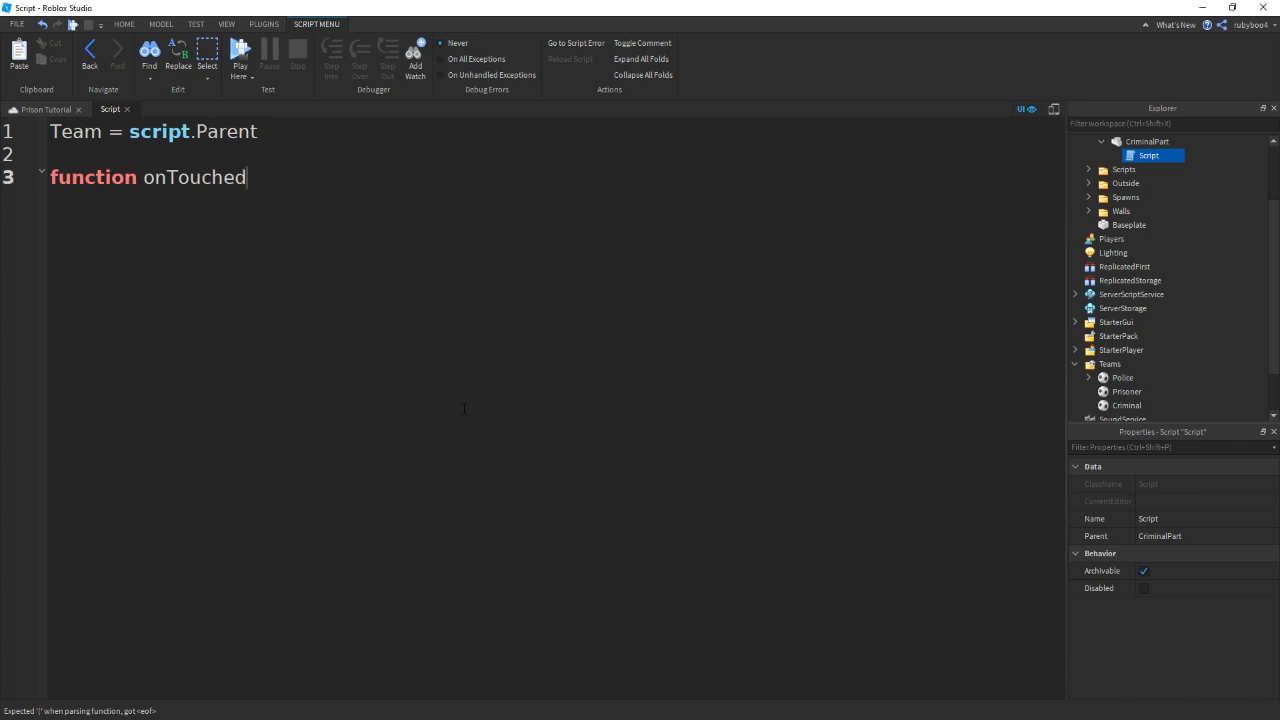
type("onTouched(")
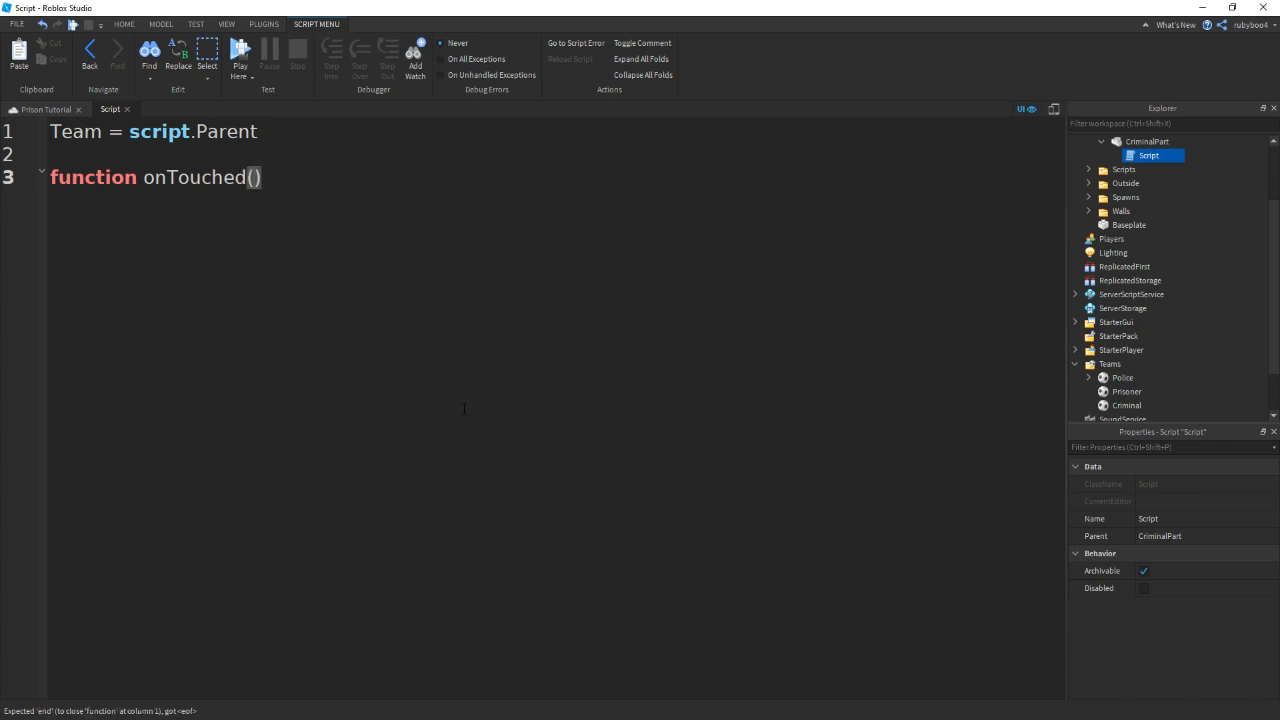
type("hit)")
key("Return")
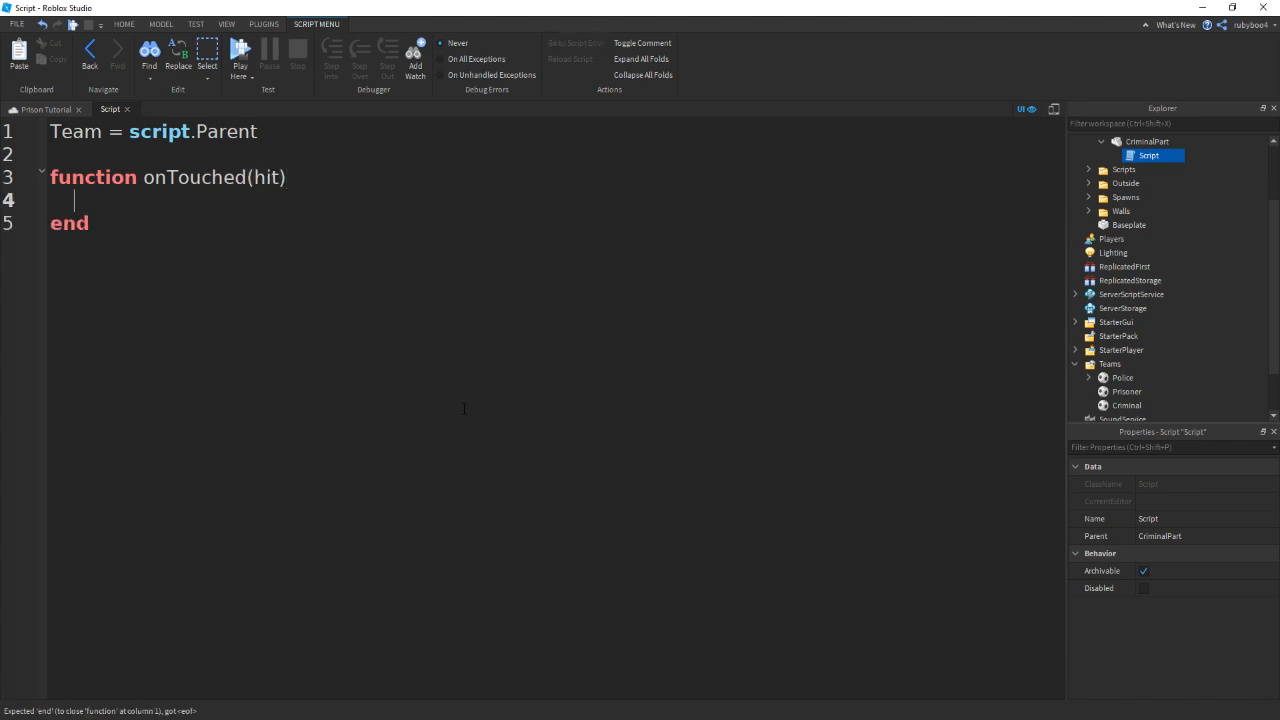
Inside onTouched, declare local h = hit.Parent:FindFirstChild("Humanoid")
type("loca")
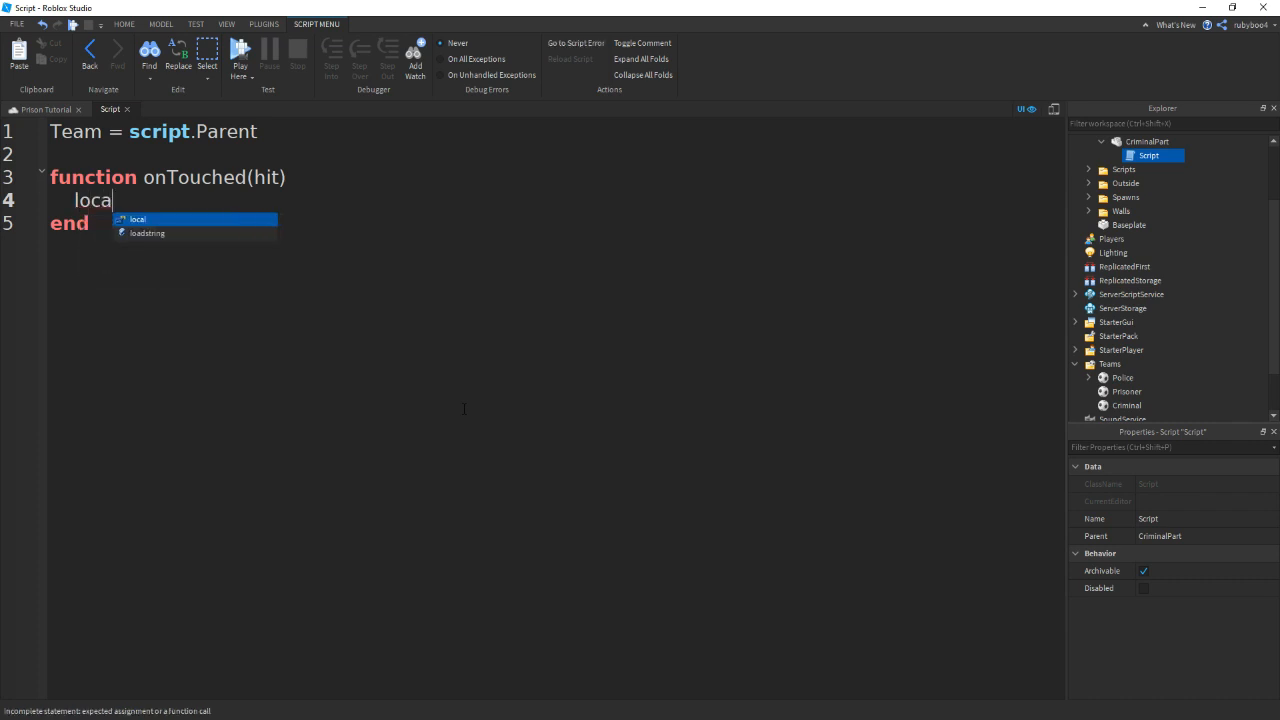
type("l h = ")
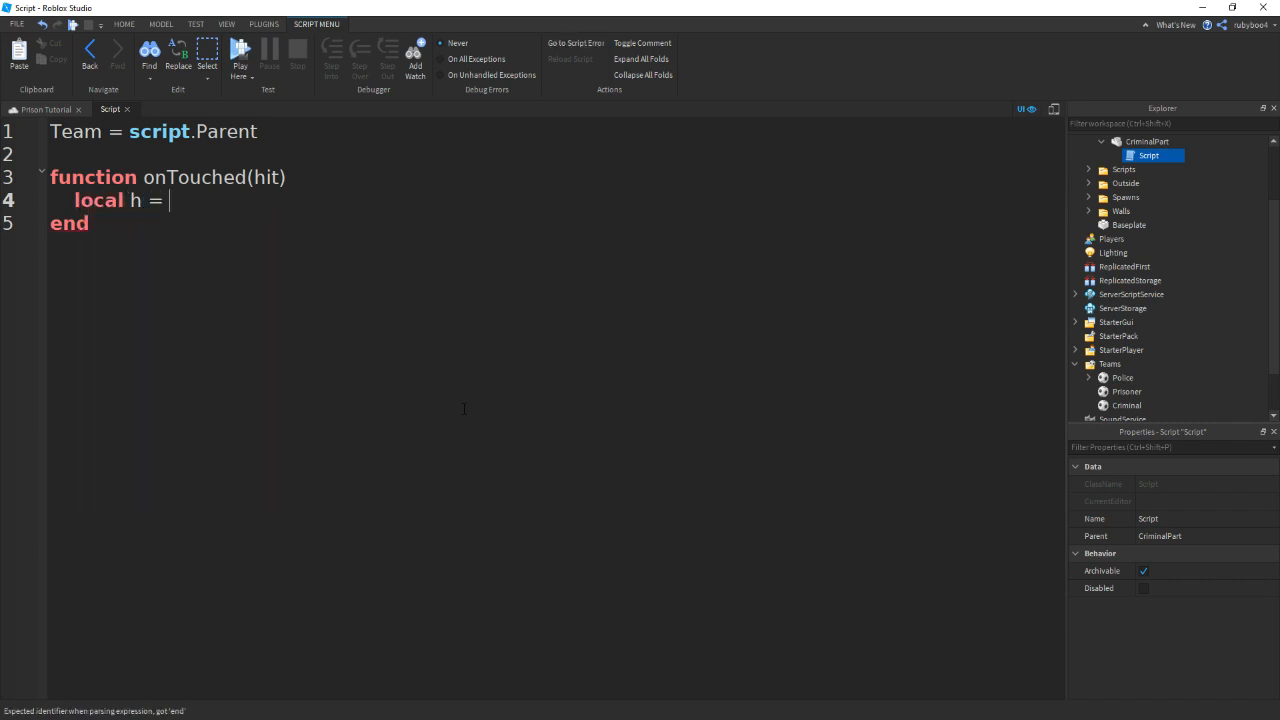
type("g")
key("BackSpace")
type("hit.Parent:FindFirst")
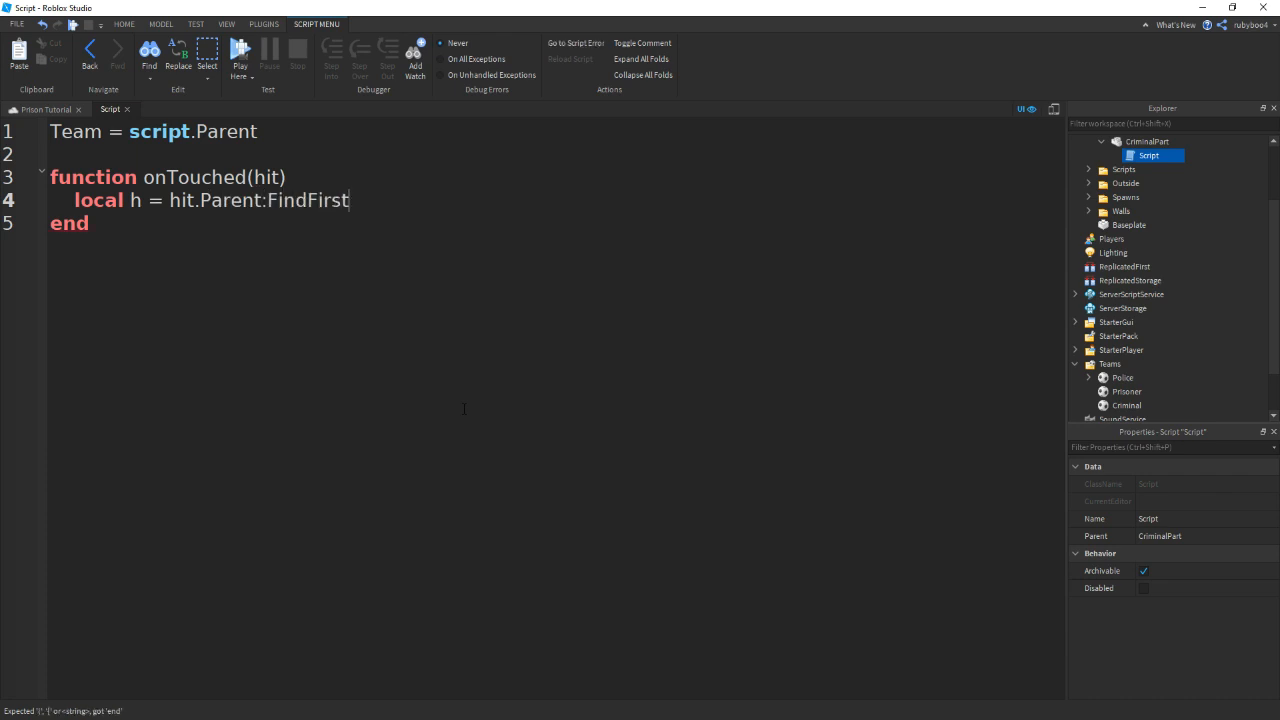
type("ld(\"Humanoid")
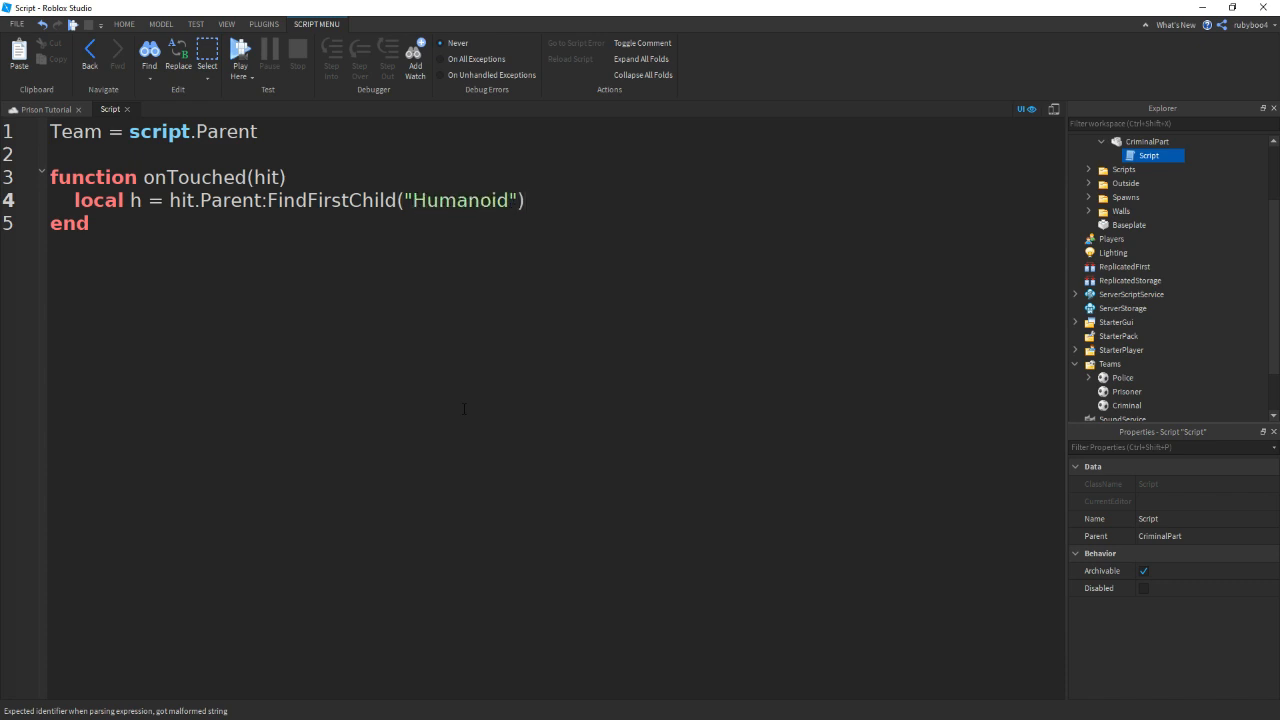
key("Return")
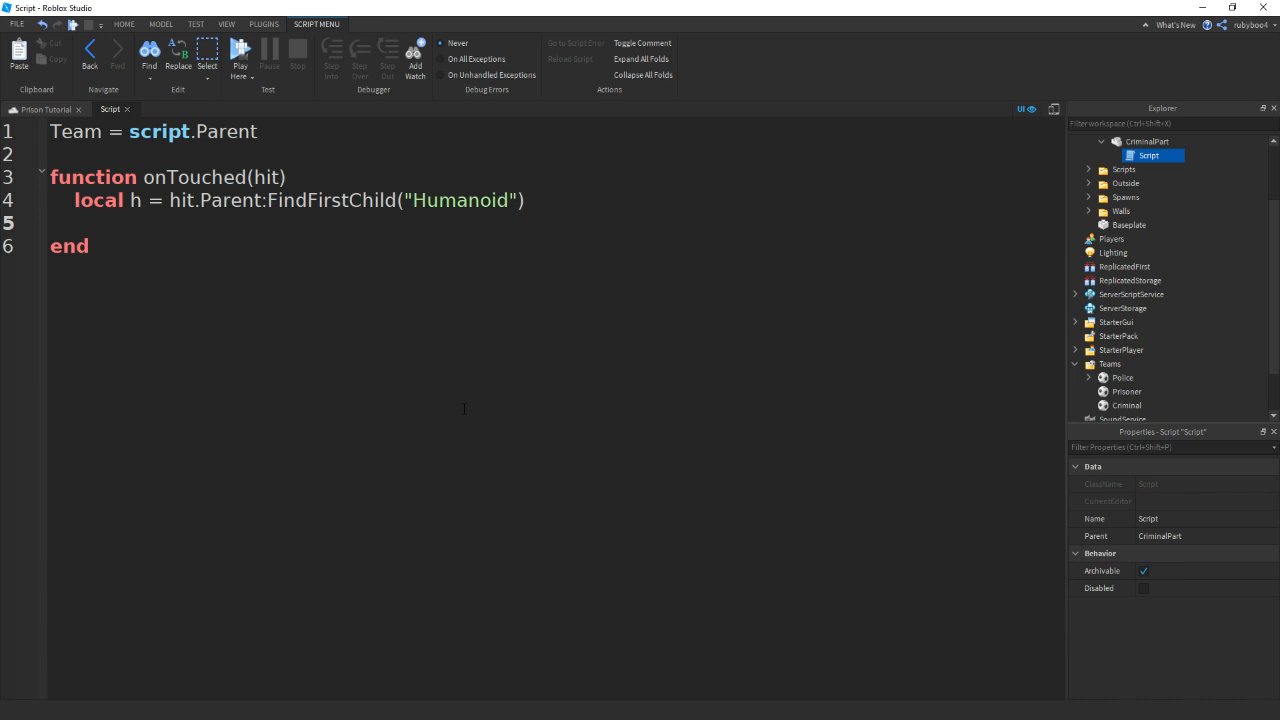
Add an if h ~= nil then block below the h declaration and declare local n = hit.Parent inside it
type("if h ~=")
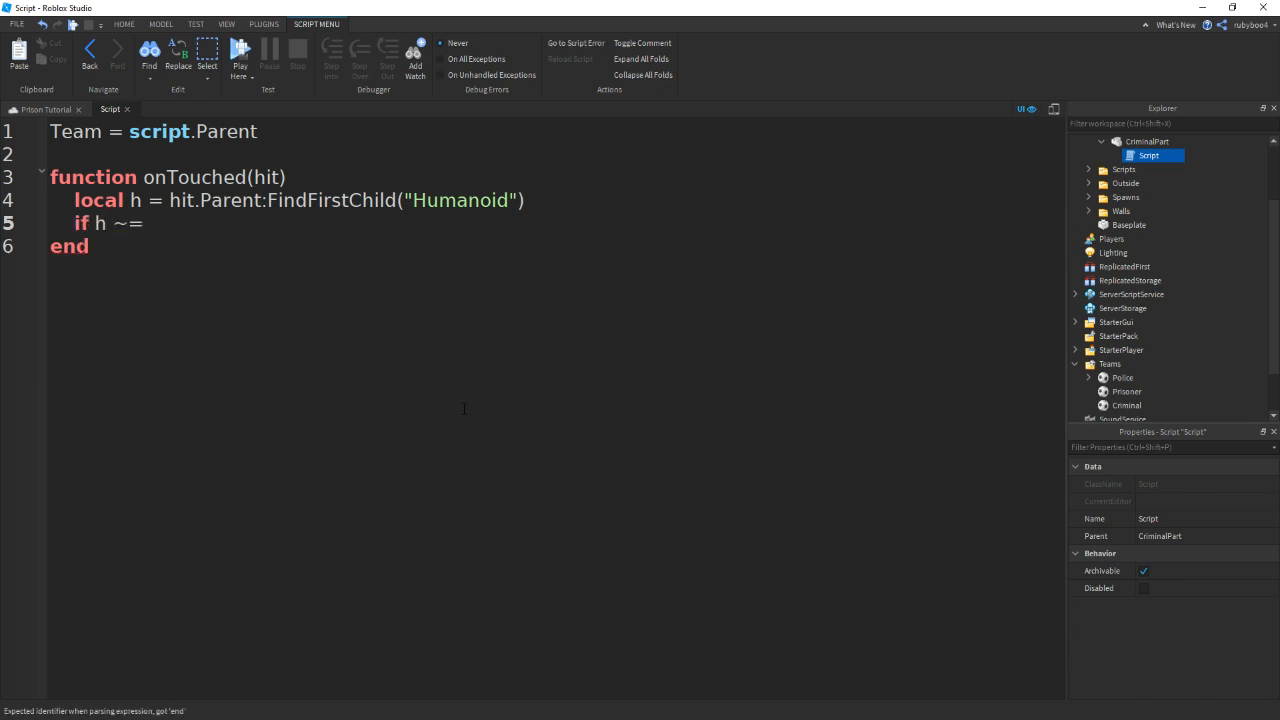
type(" nil then")
key("Return")
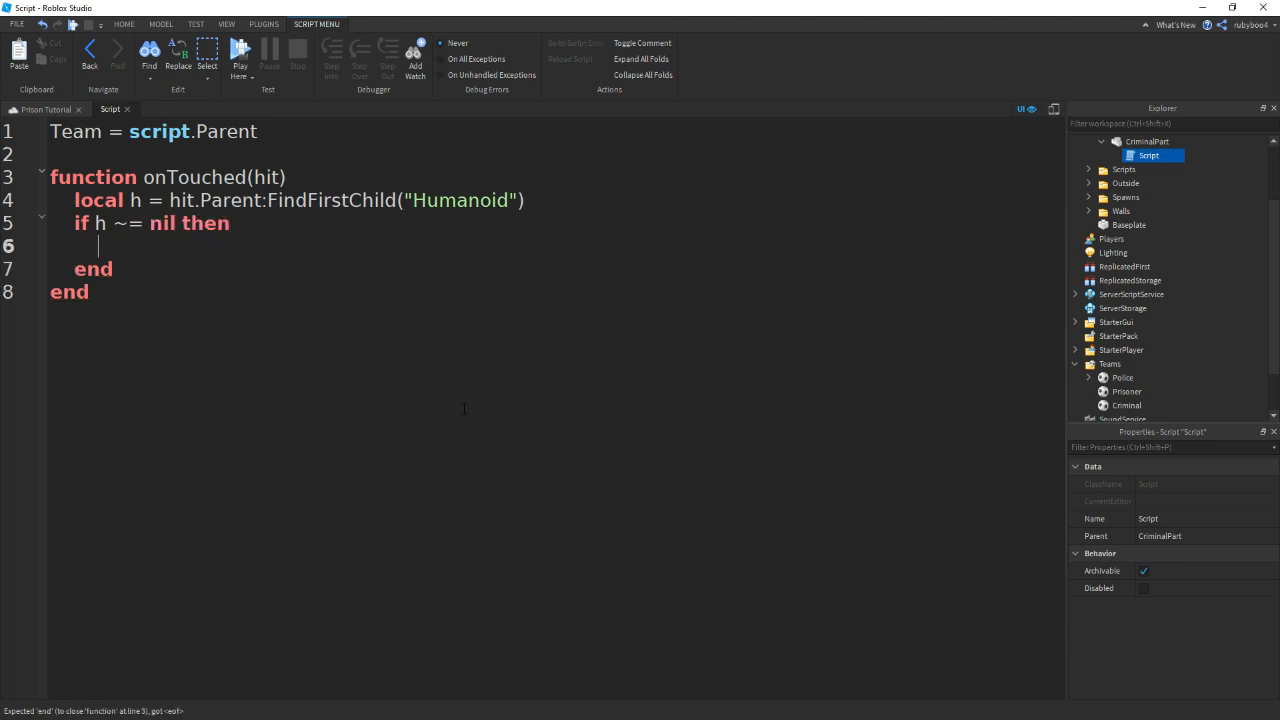
type("local ")
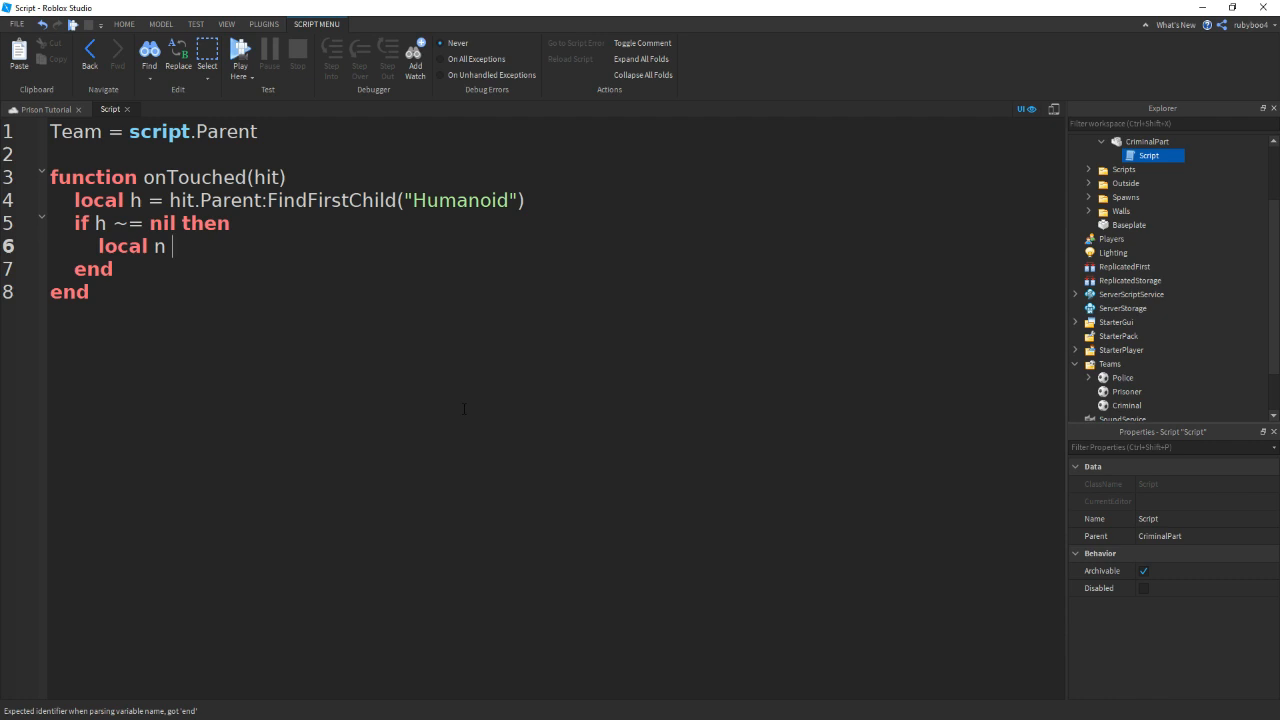
type("n = hi")
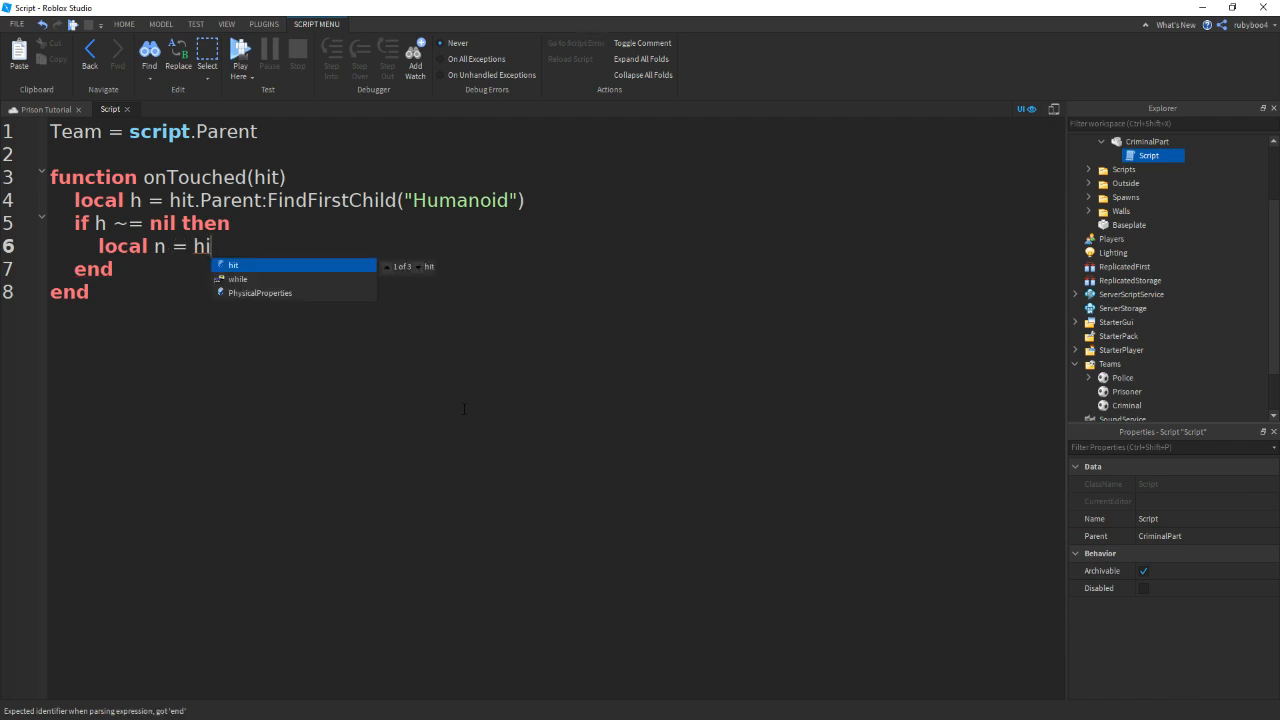
type("t.Par")
key("Escape")
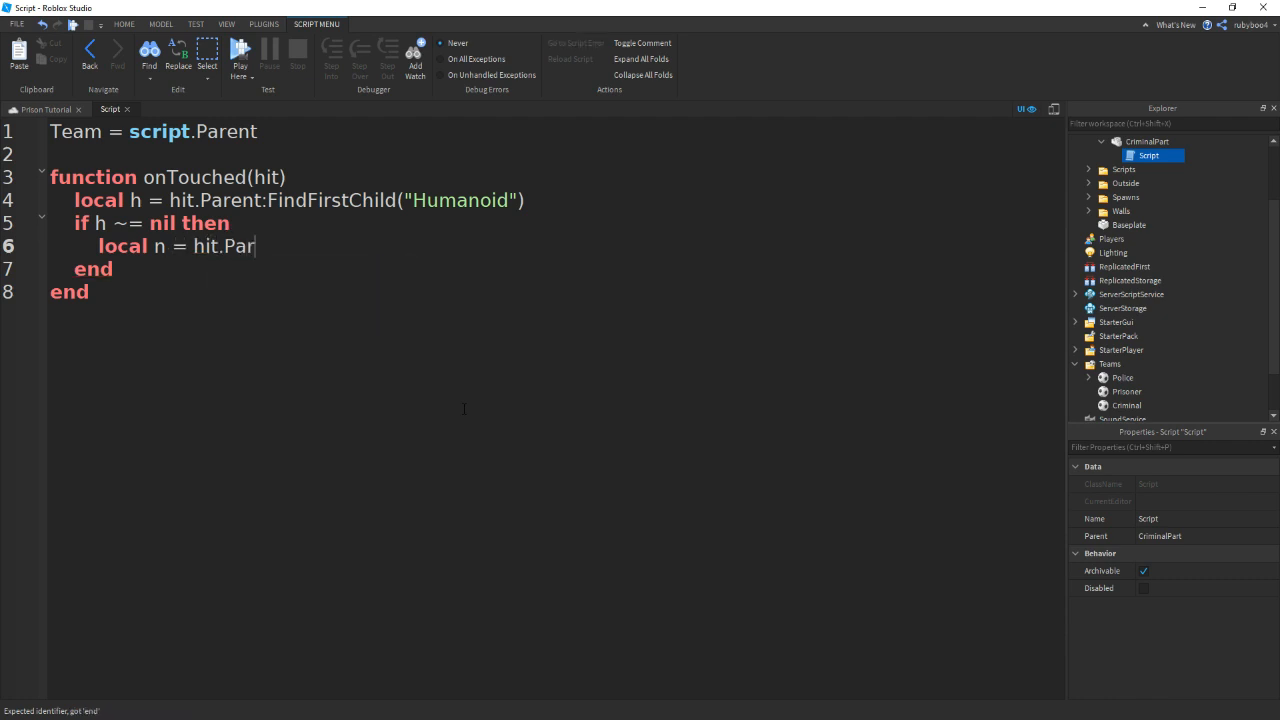
key("Return")
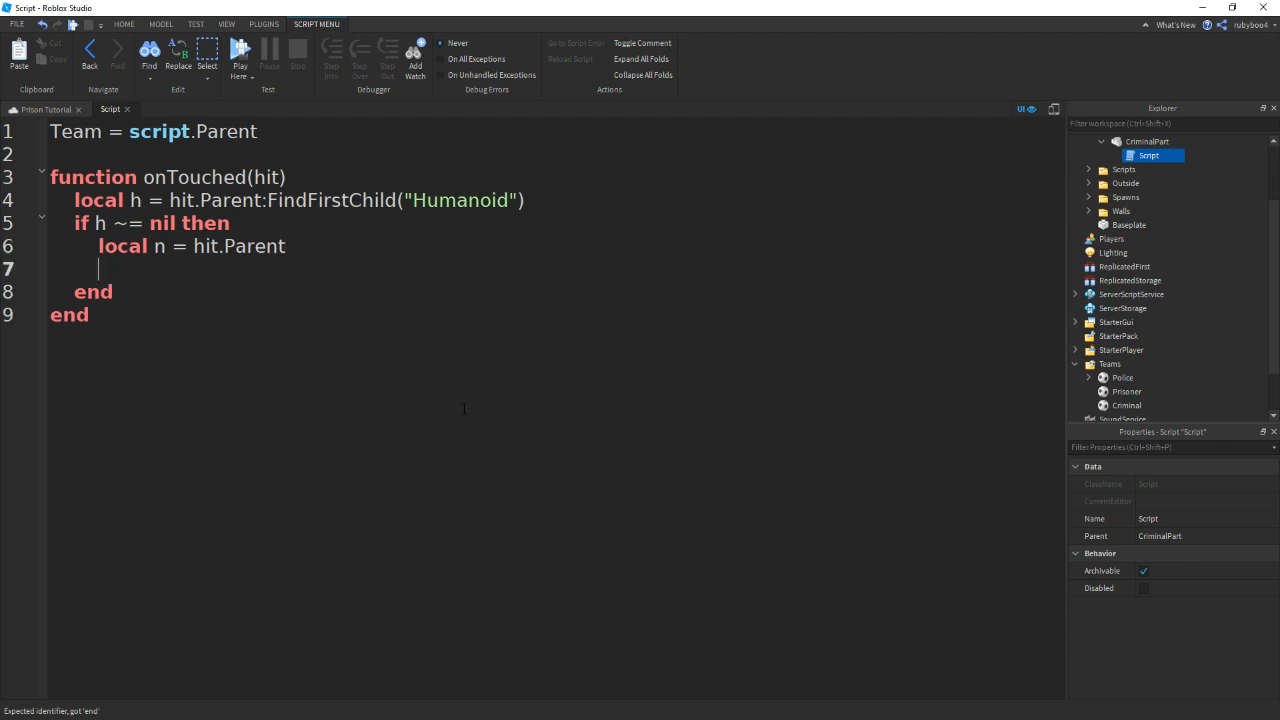
Below the n declaration, declare local p = game.Players:FindFirstChild(""..n.Name.."")
type("local p = game")
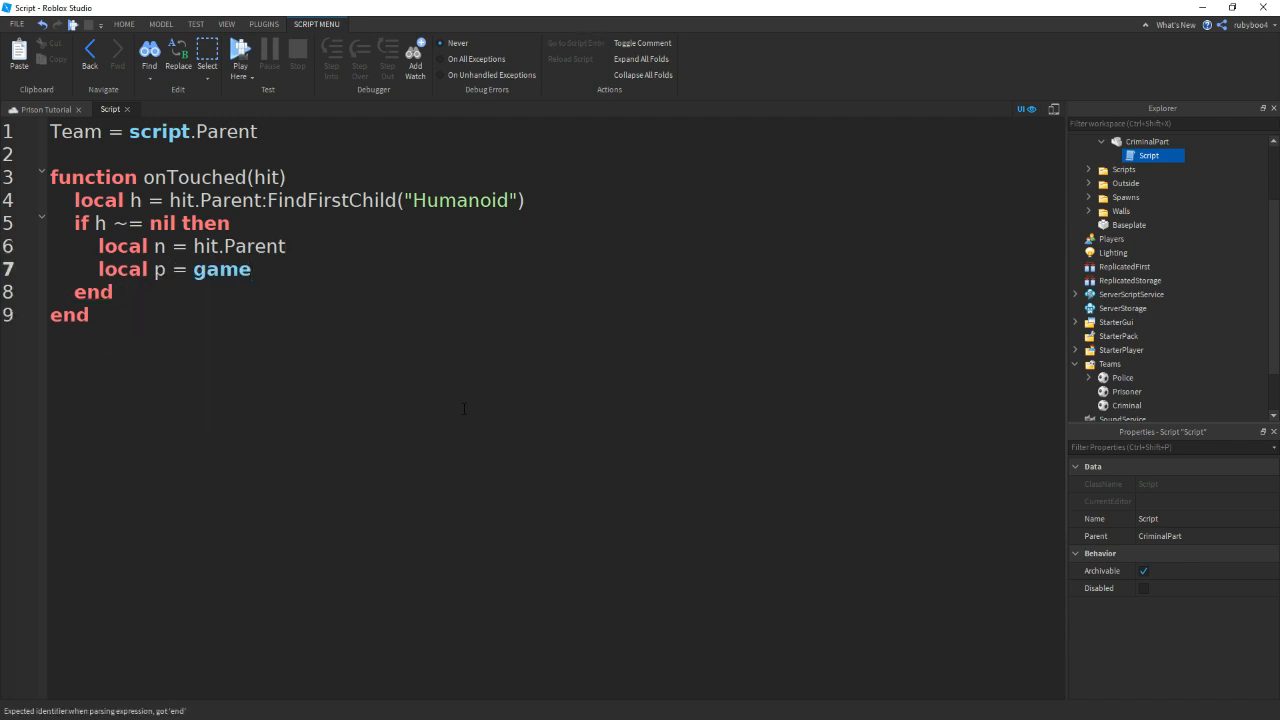
type(".Pla")
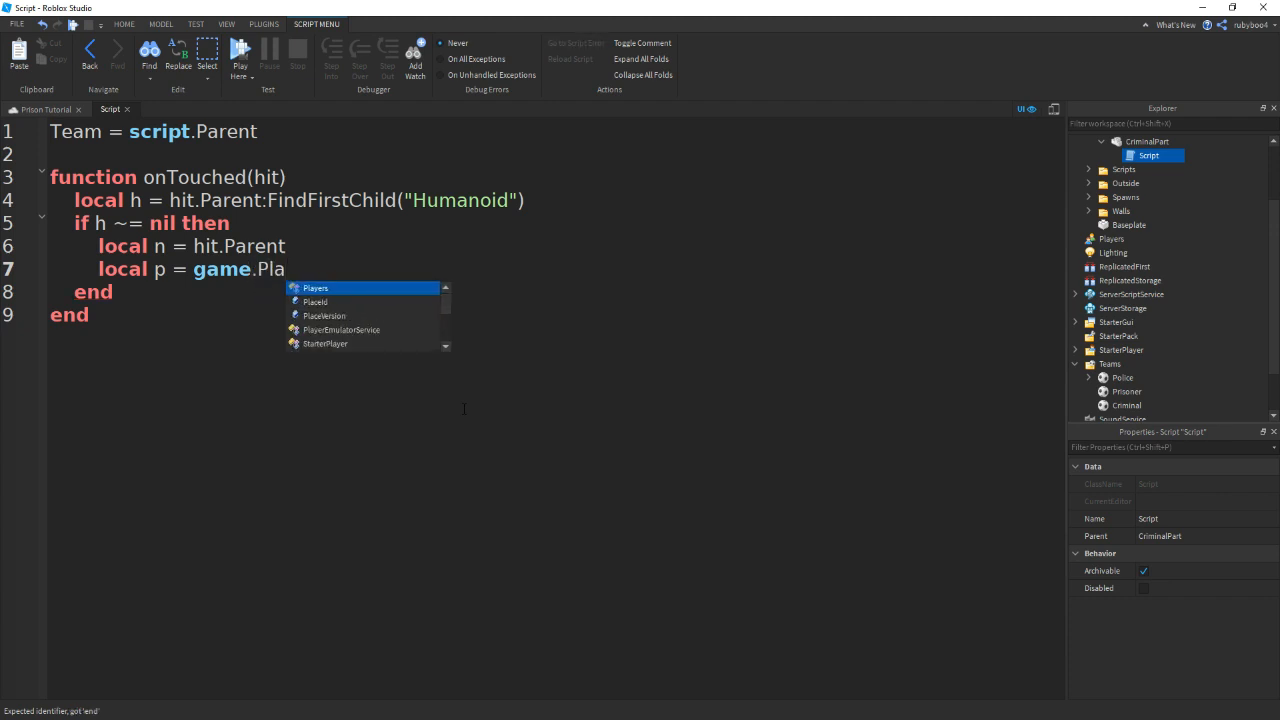
type("yers:FindFirs")
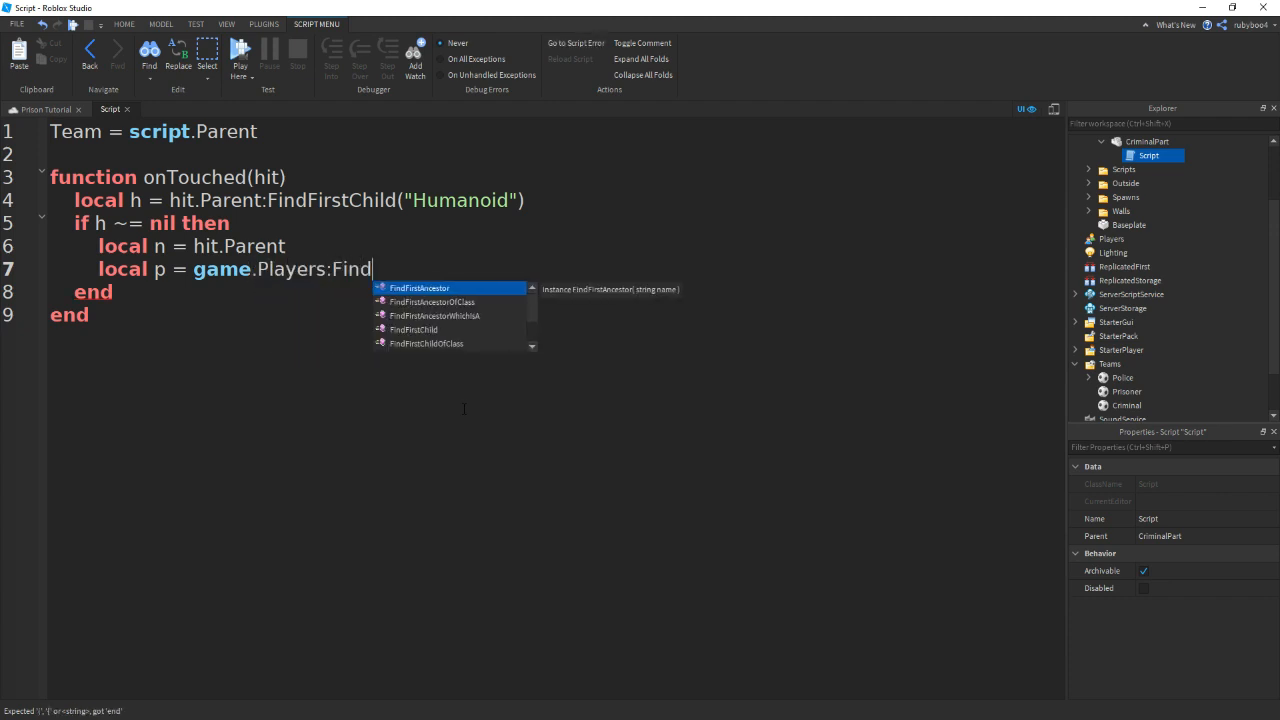
key("Down")
key("Down")
key("Down")
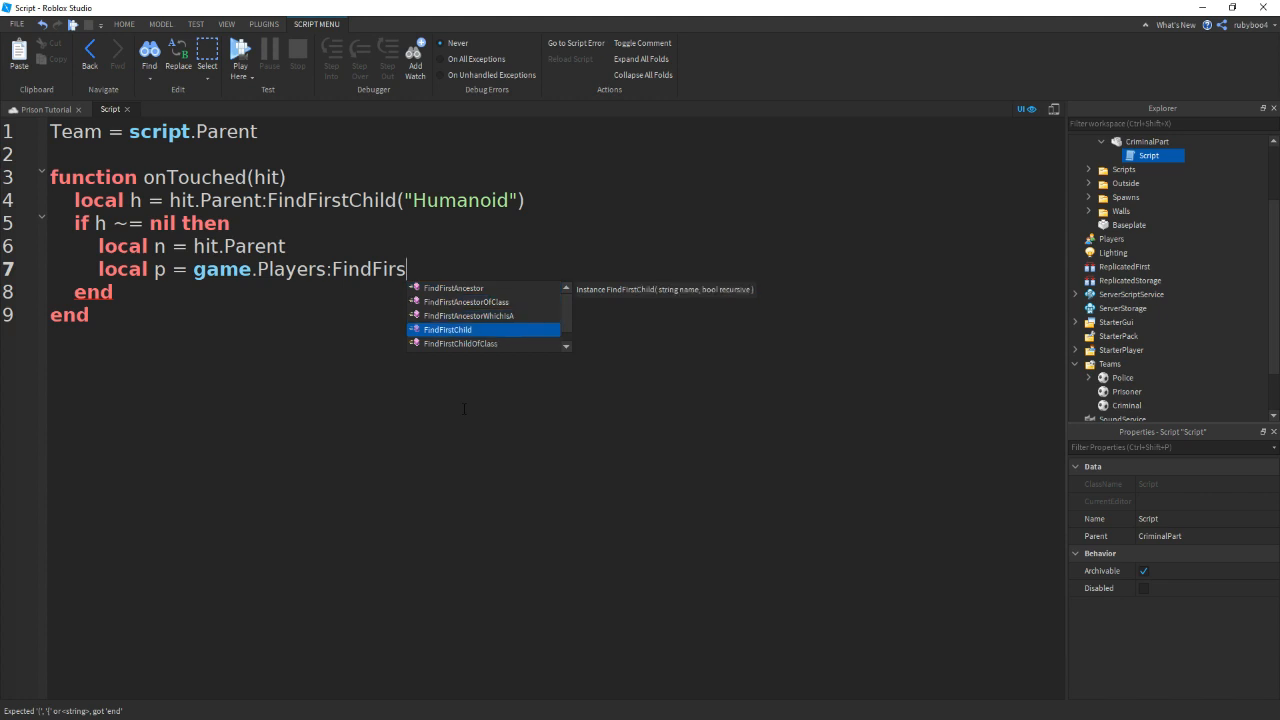
key("Return")
type("\"")
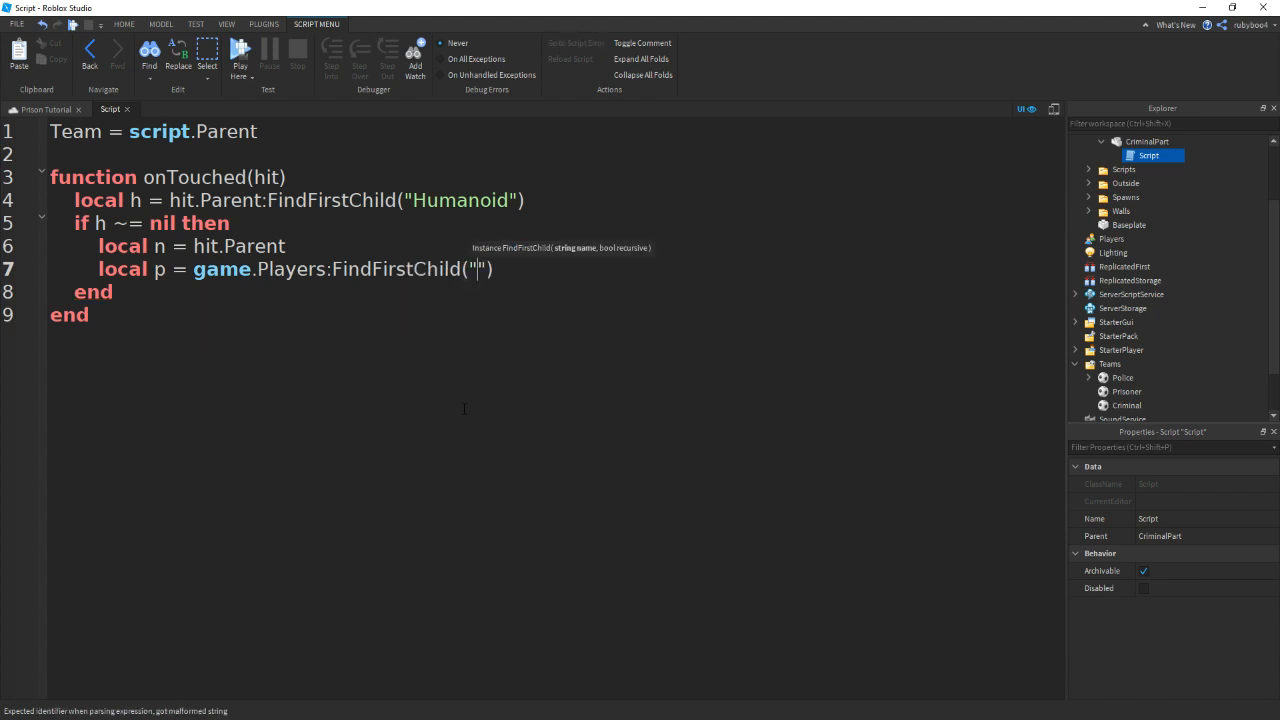
type("\"")
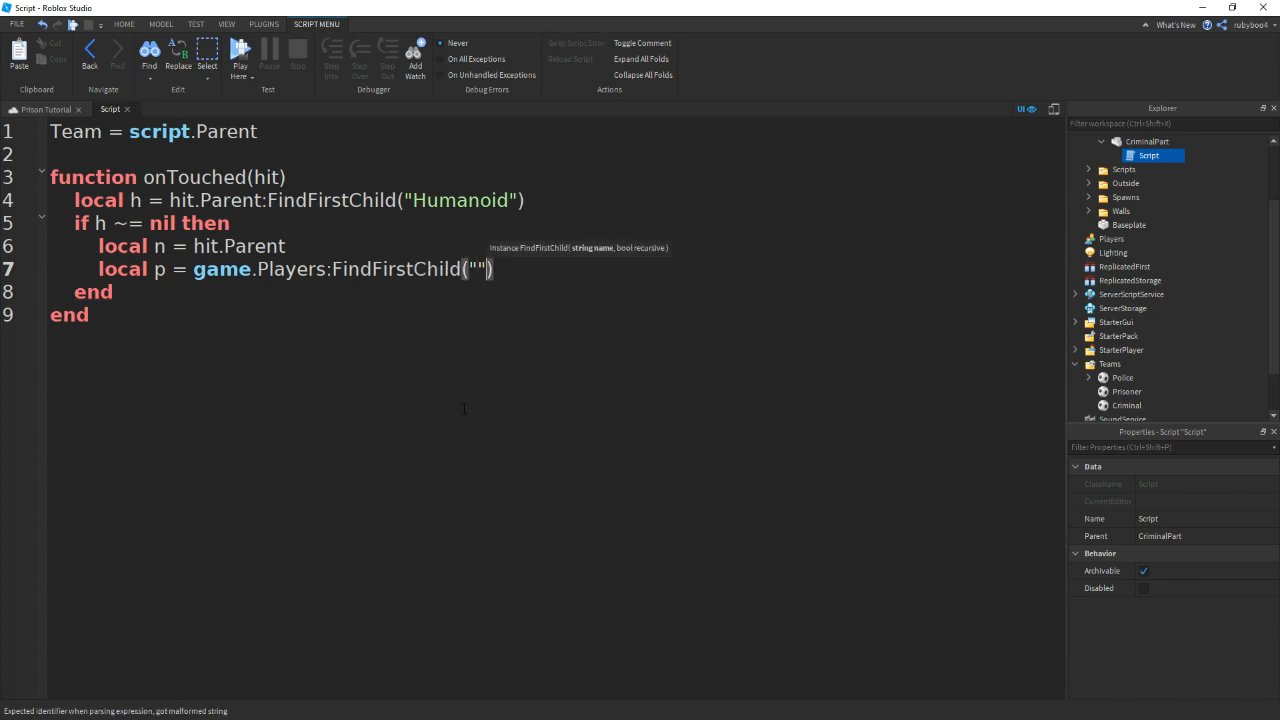
type(" ..")
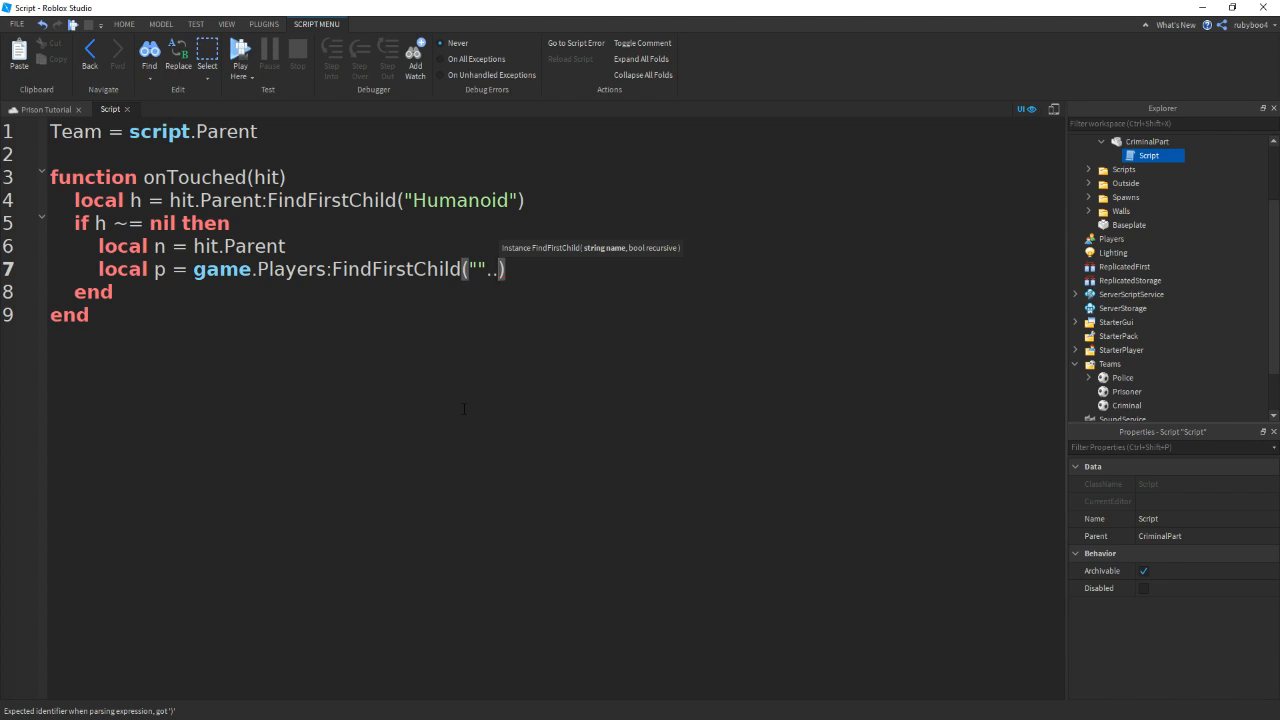
type("n.Nam")
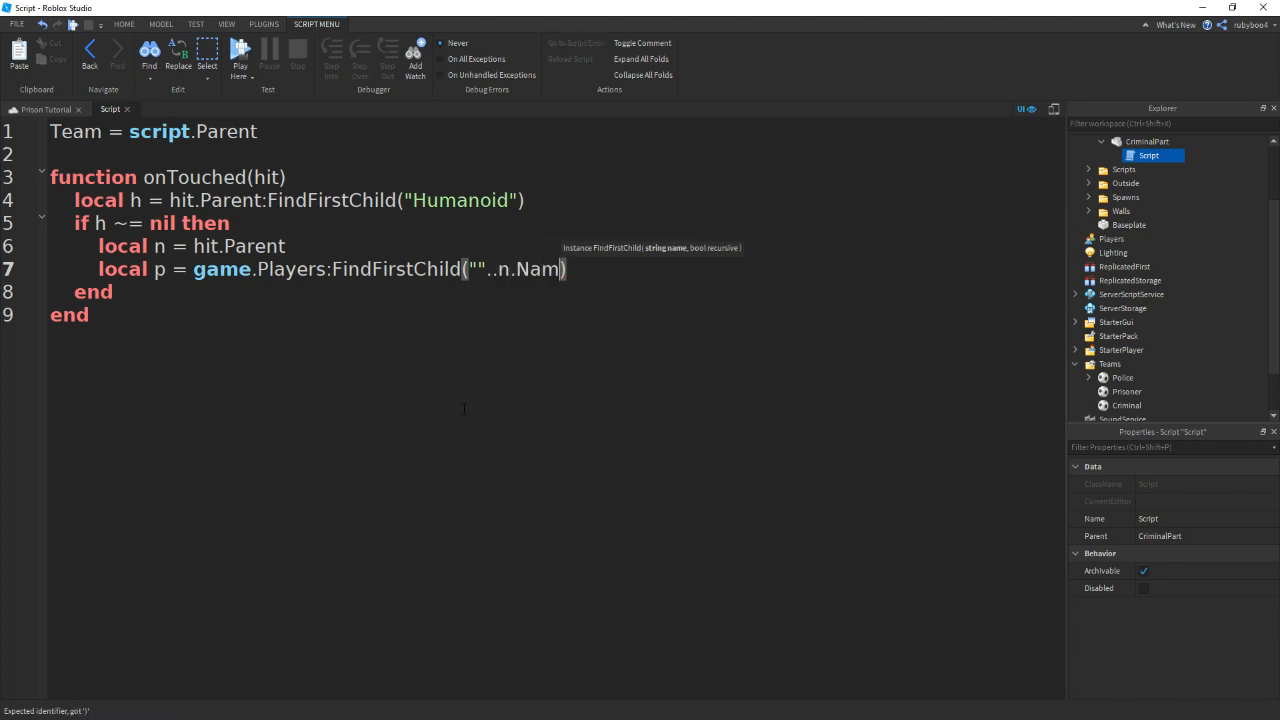
type("e..\"")
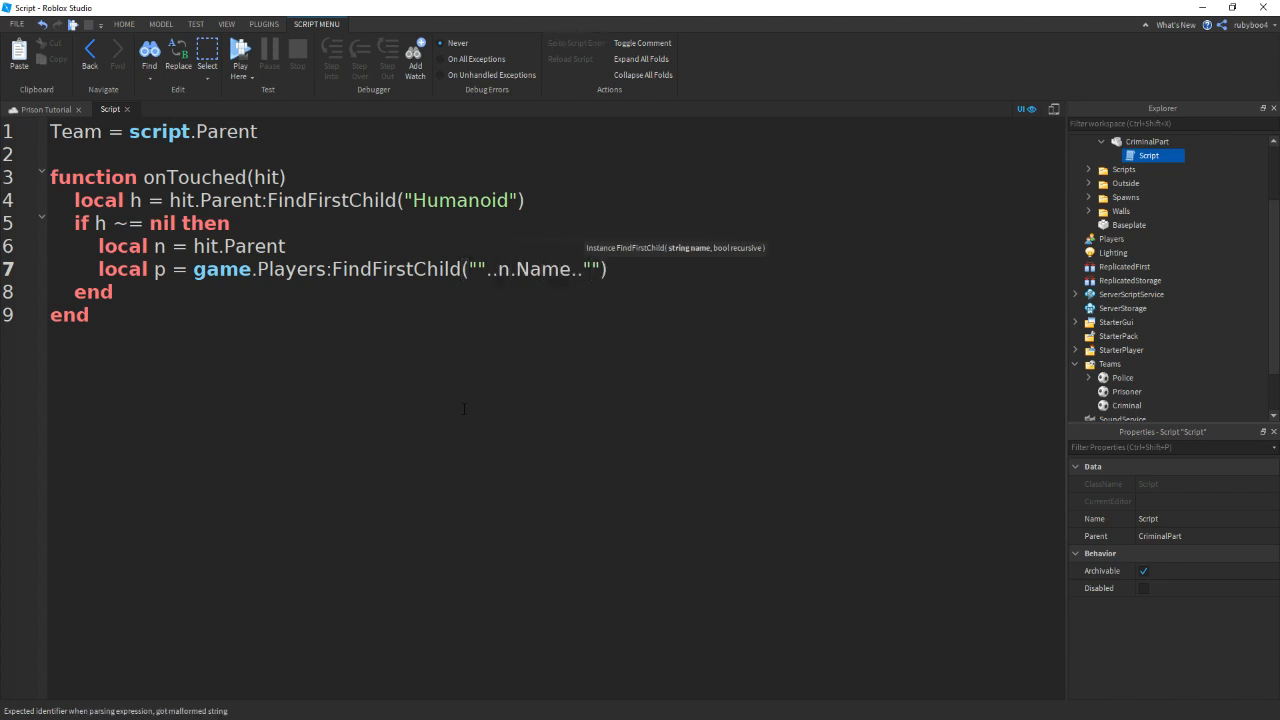
key("Right")
key("Right")
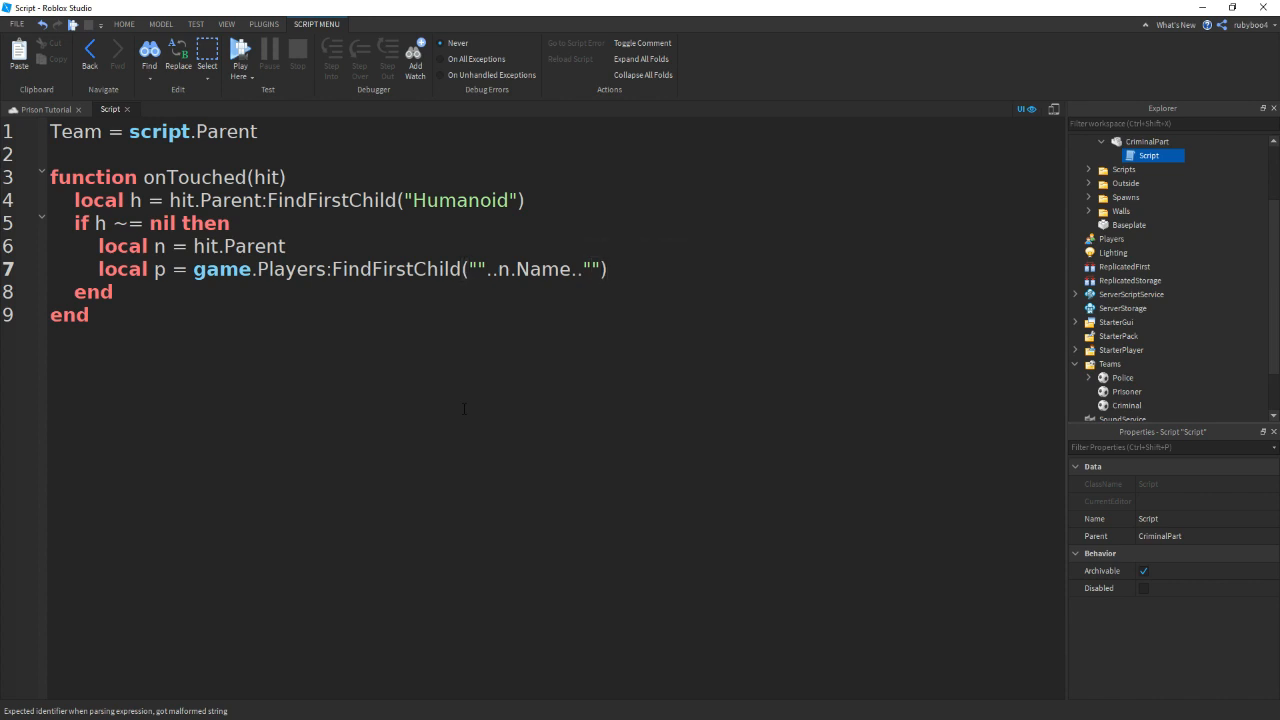
Add an if p ~= nil then block below the p declaration
key("Return")
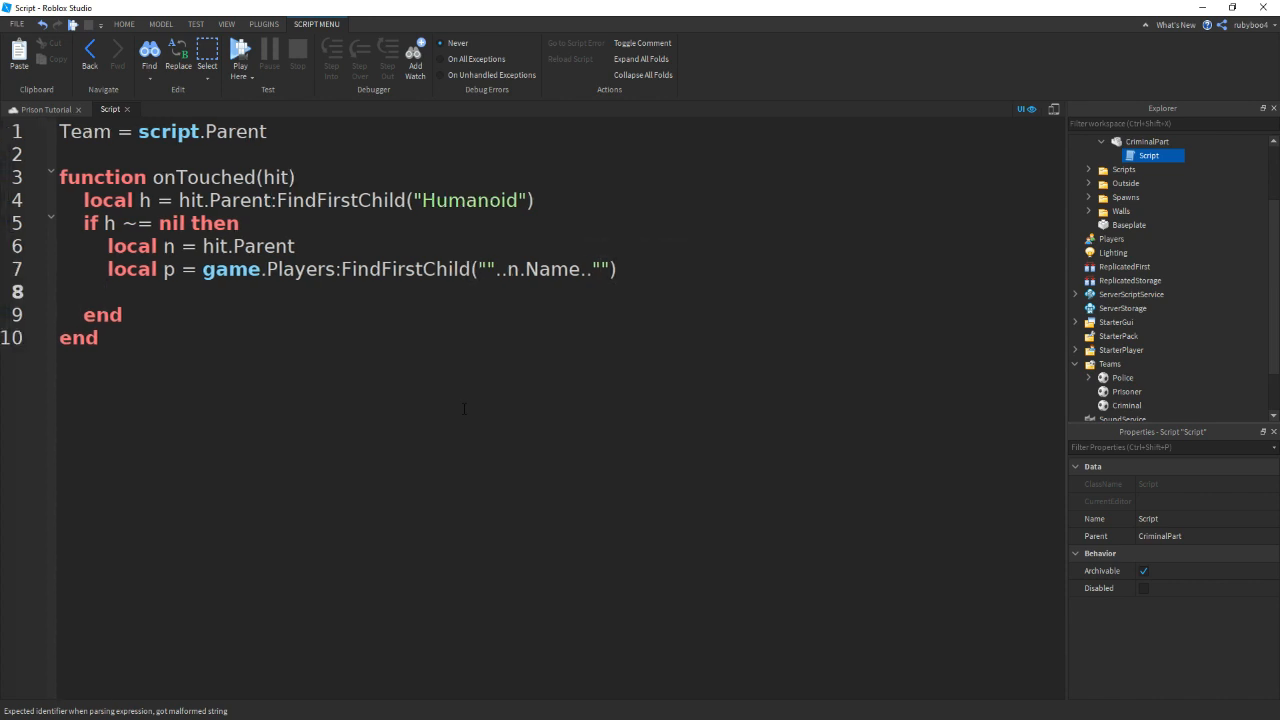
type("if p ~= ")
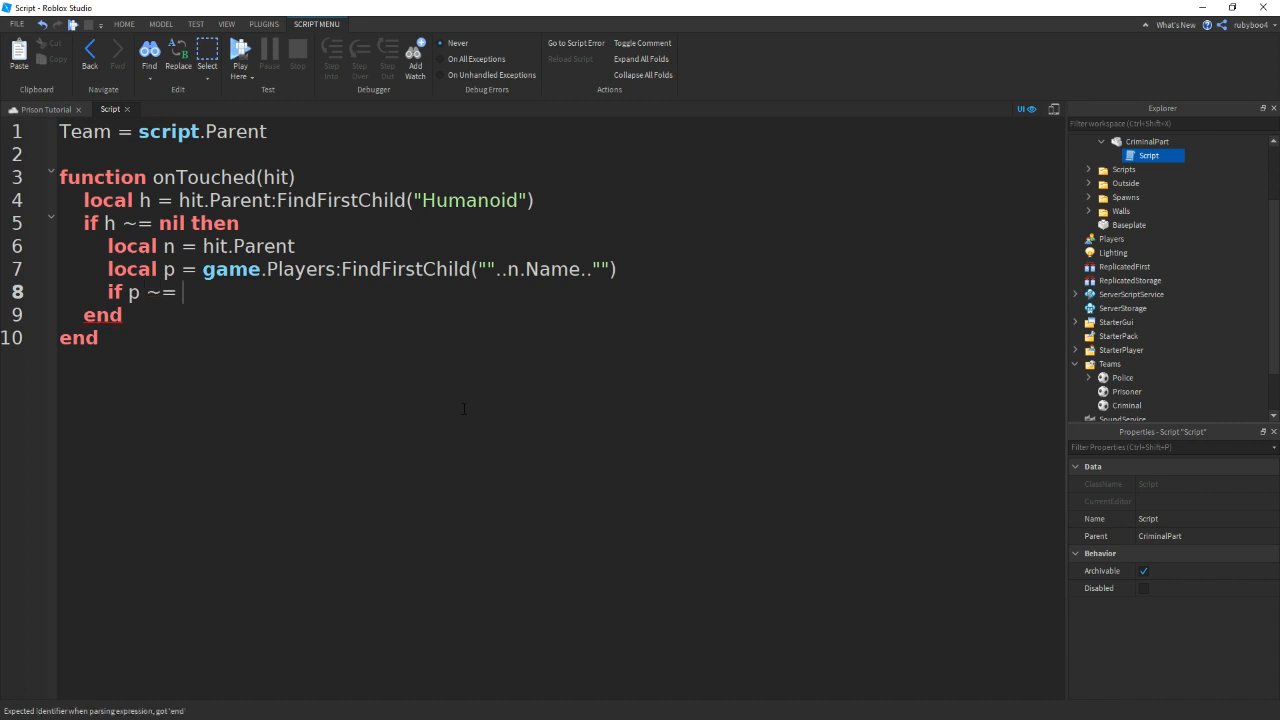
type("nil ")
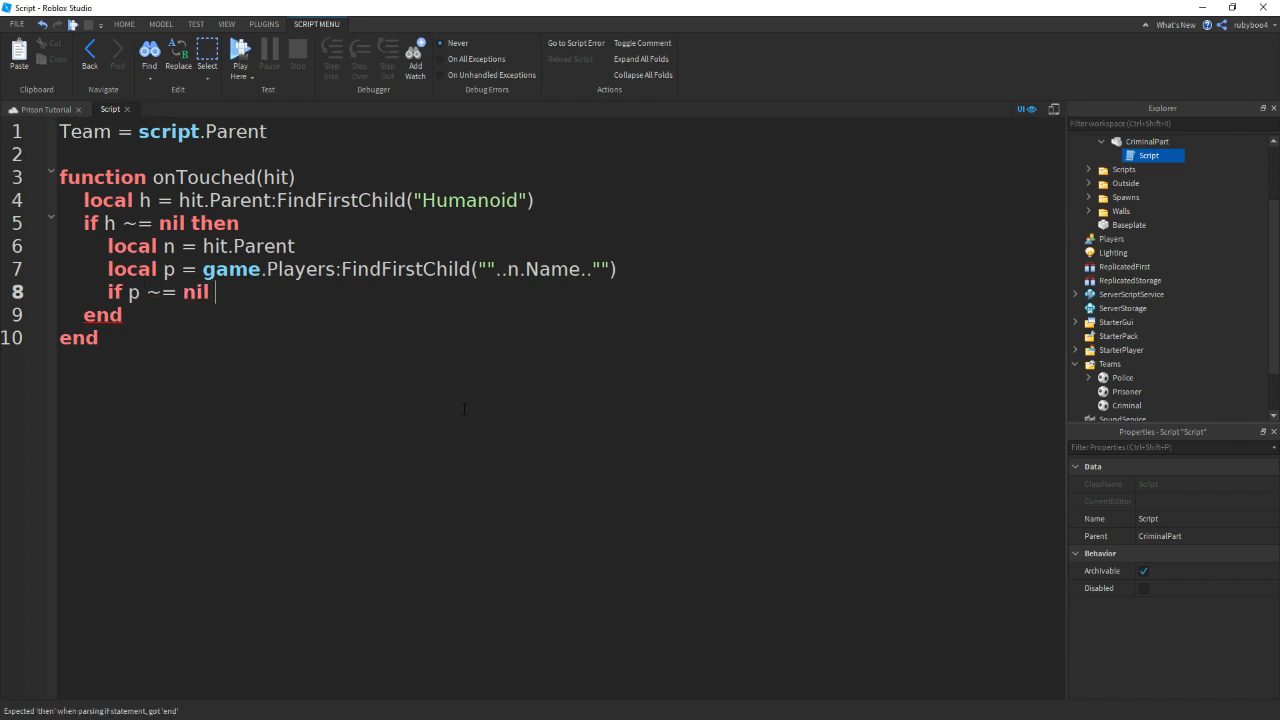
type("then")
key("Return")
Inside the if p ~= nil block, assign p.TeamColor = Team.BrickColor
type("p")
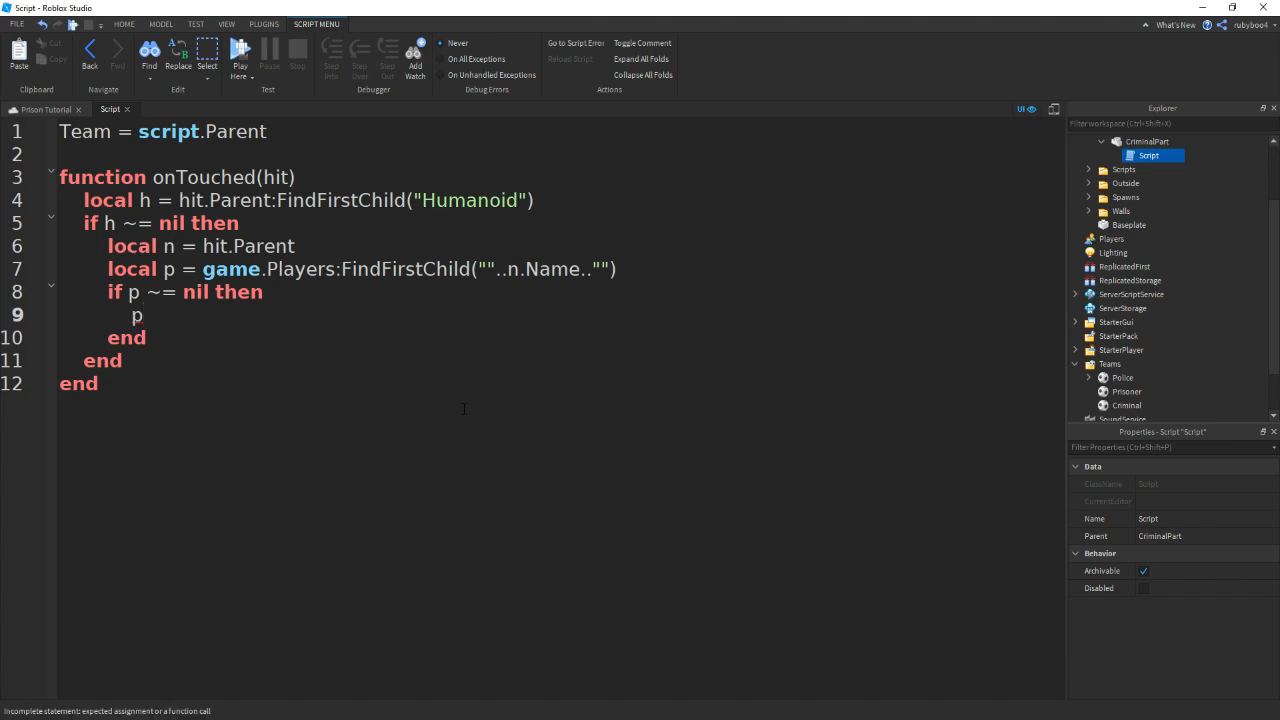
type(".TeamColor")
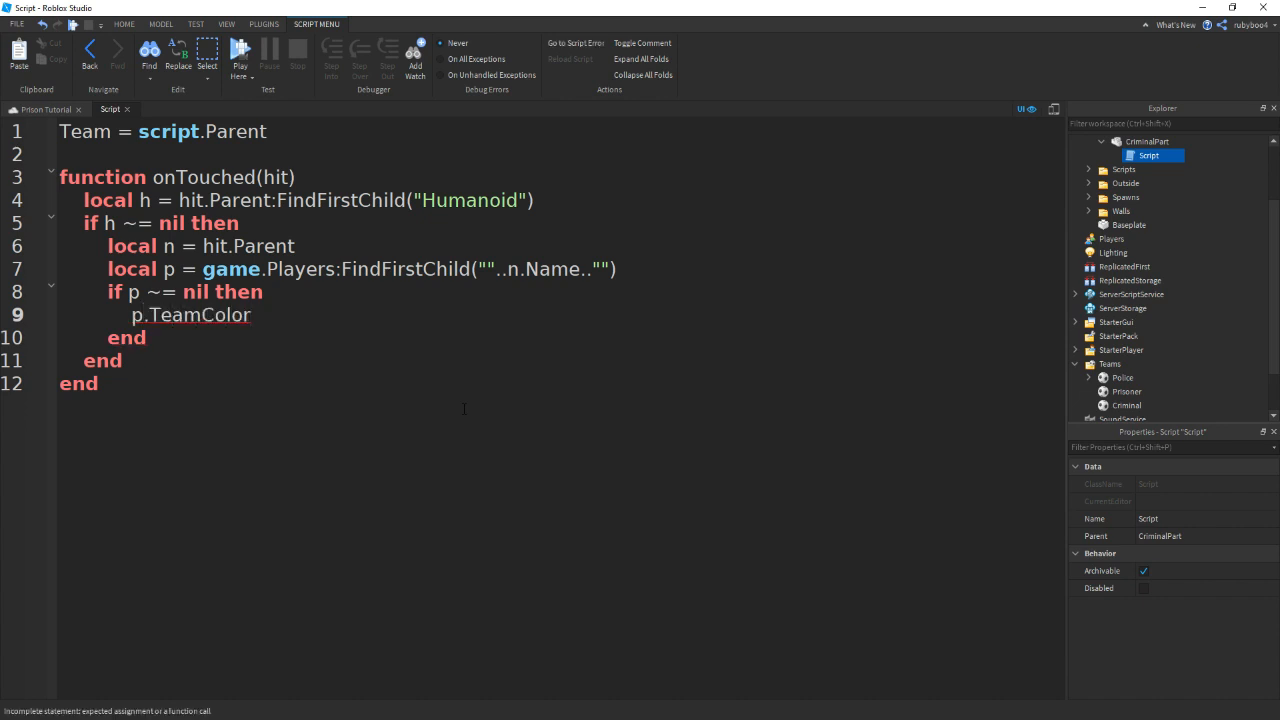
type(" = Team")
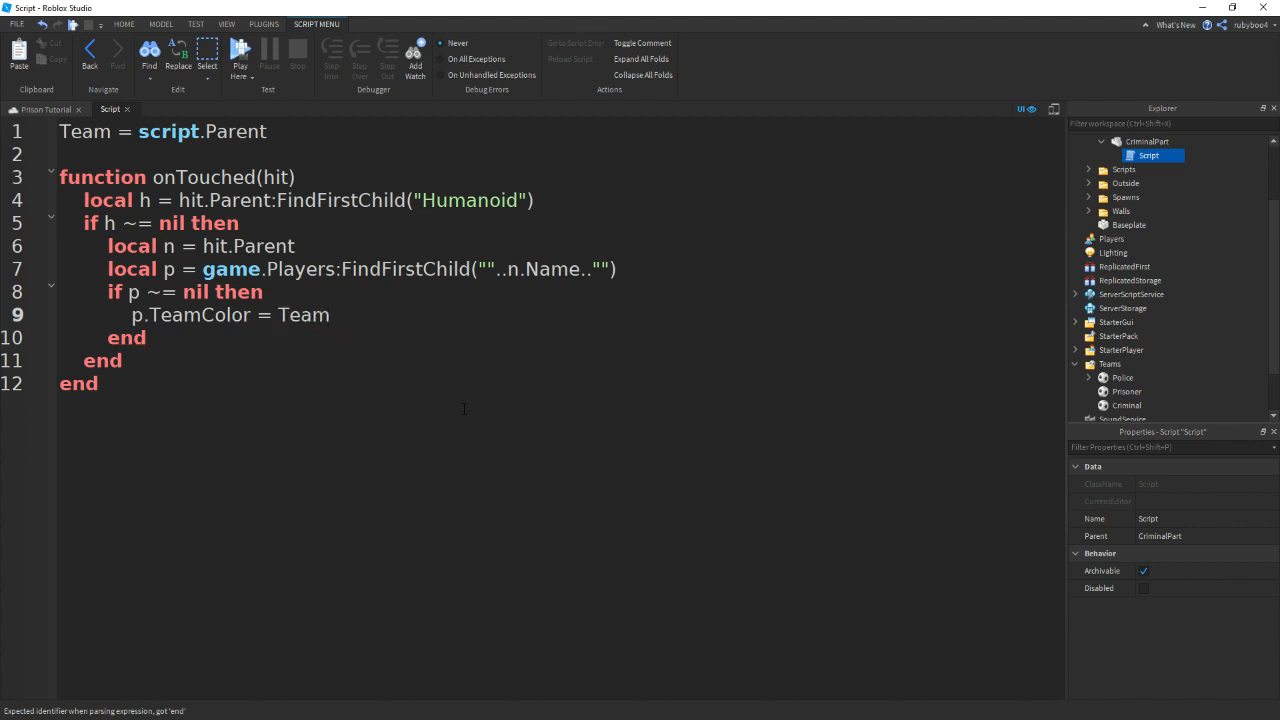
type(".BrickColor")
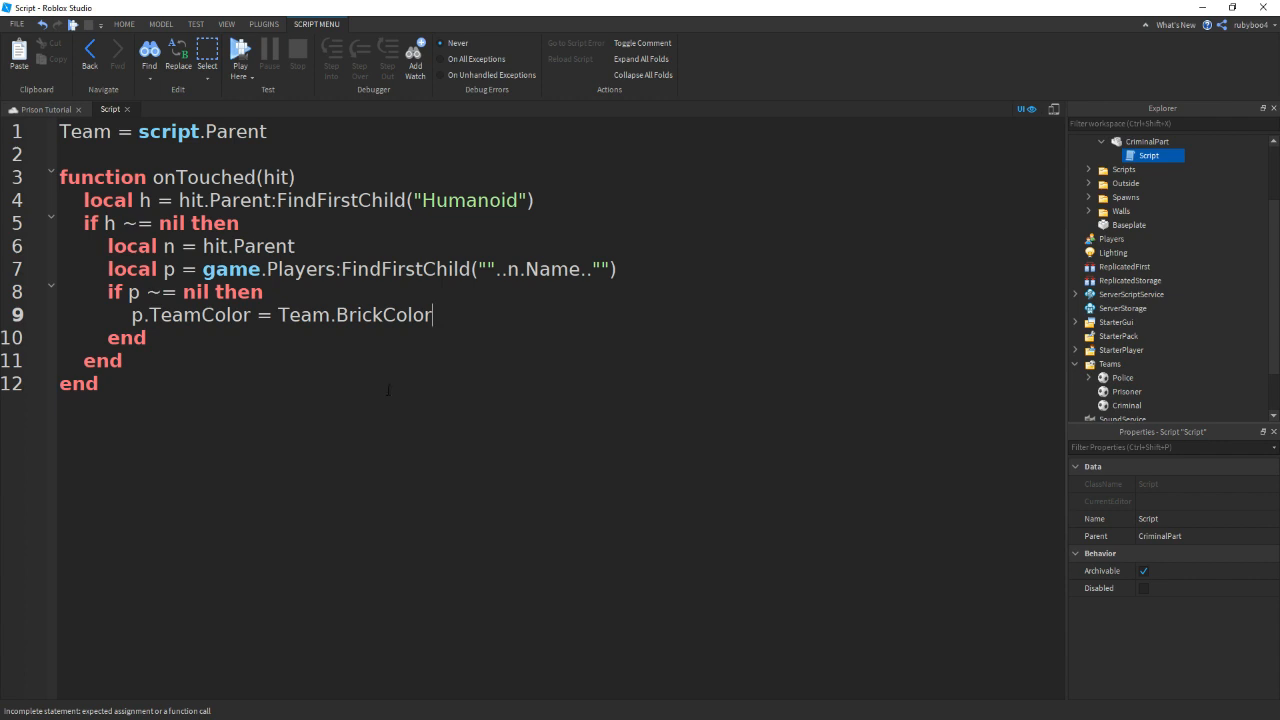
Below the onTouched function, add the line script.Parent.Touched:connect(onTouched)
type("script")
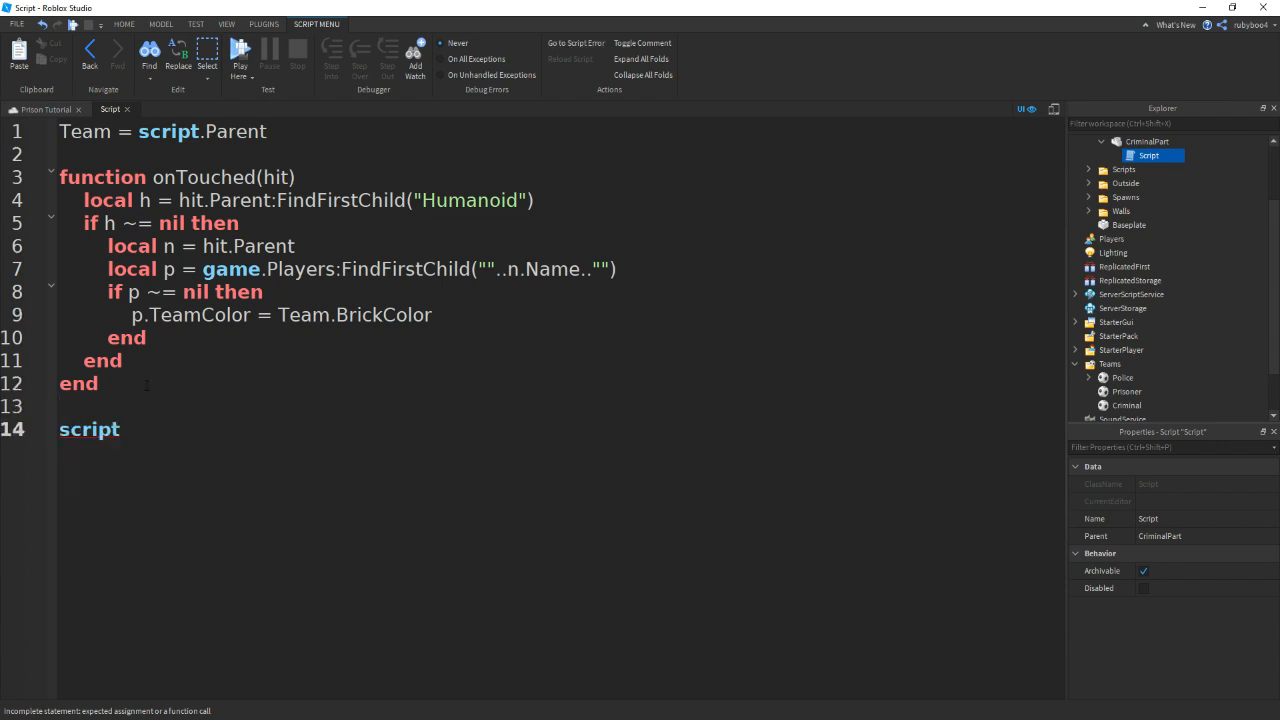
type(".Parent.Touched")
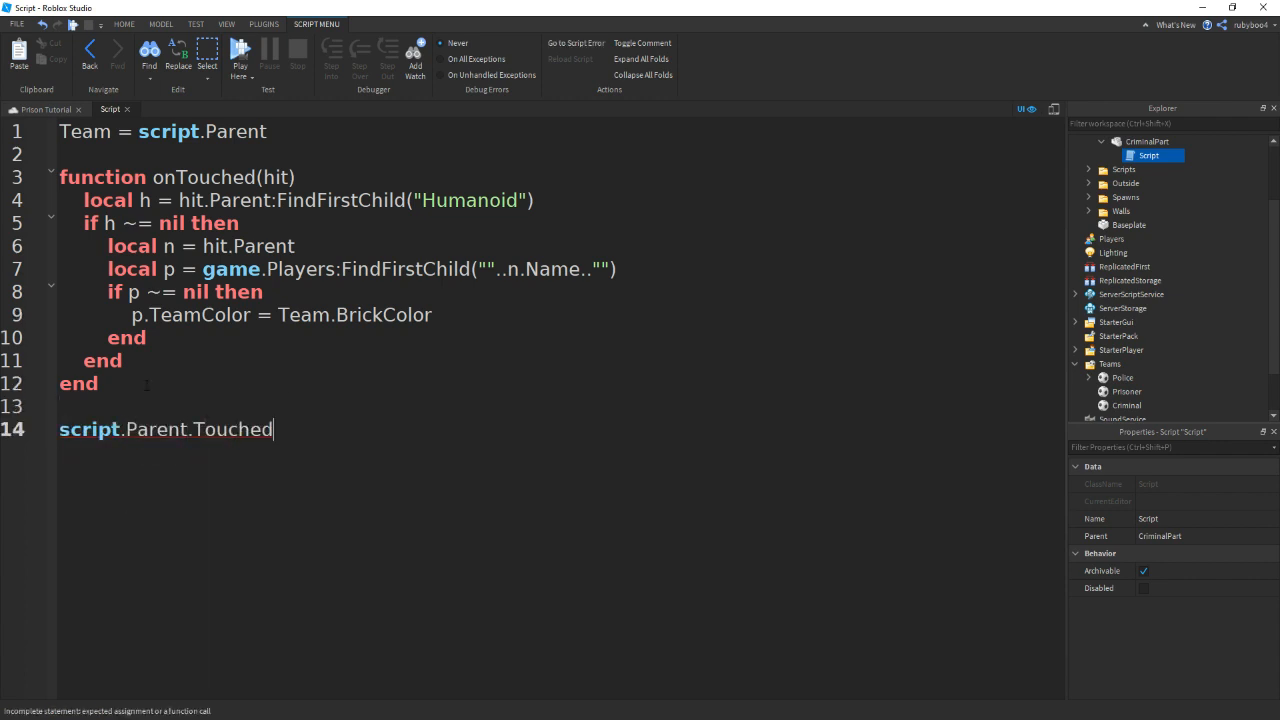
type(":c")
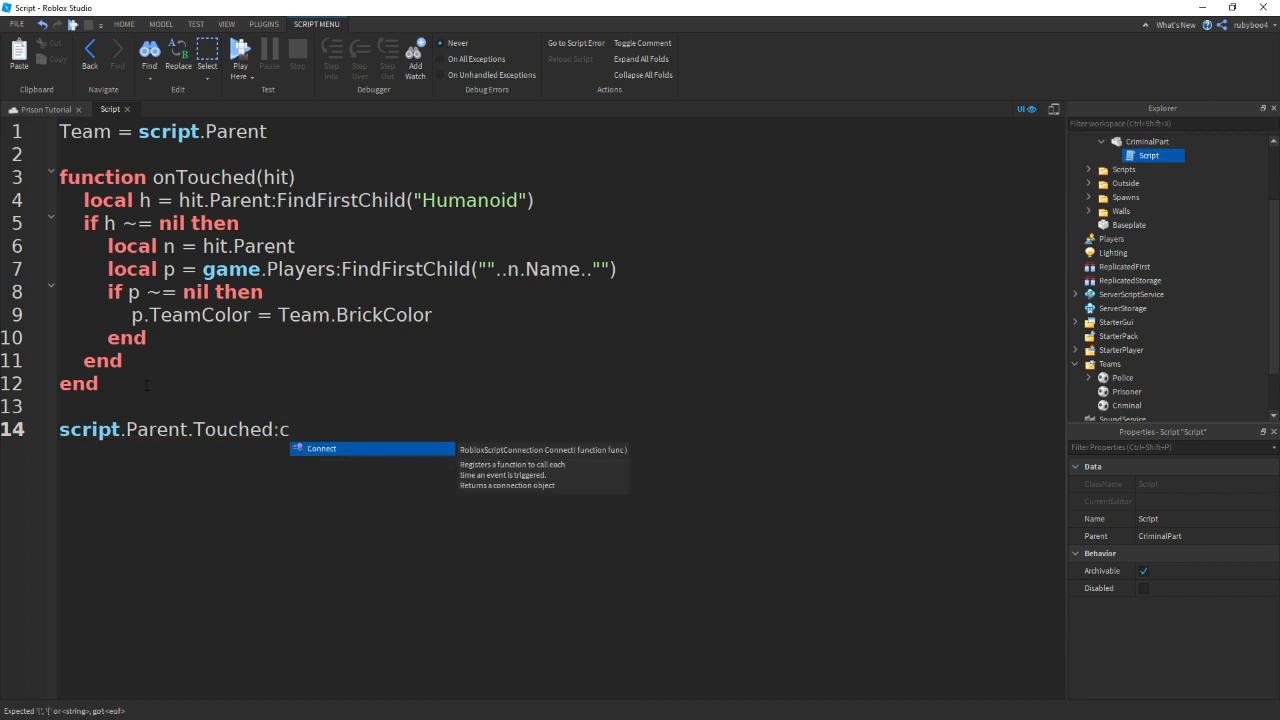
type("onen")
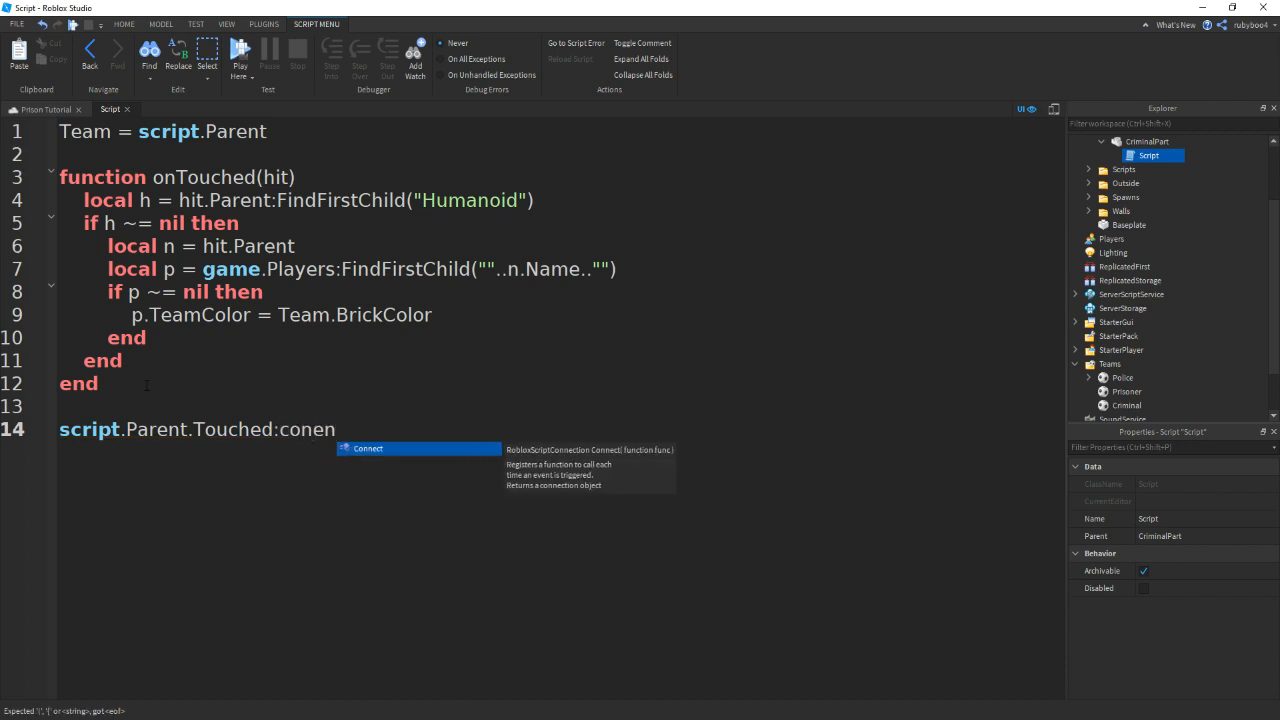
key("BackSpace")
key("BackSpace")
type("nect")
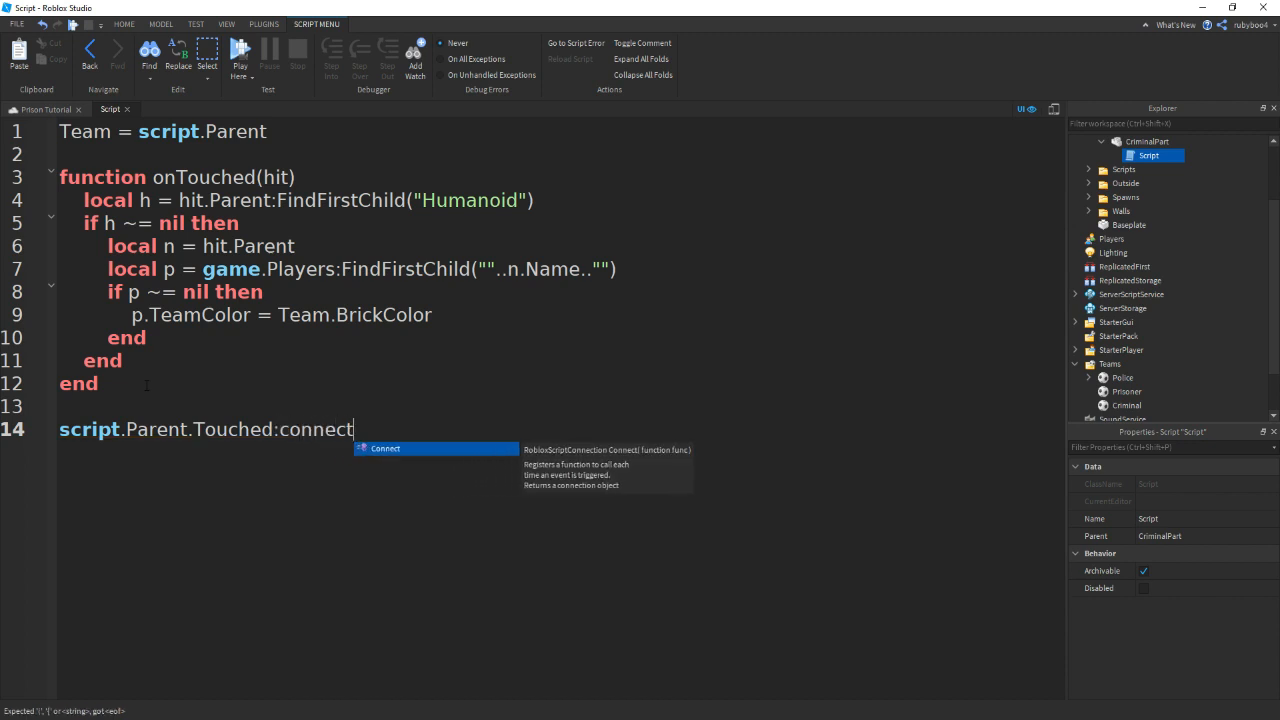
type("(On")
key("BackSpace")
key("BackSpace")
type("on")
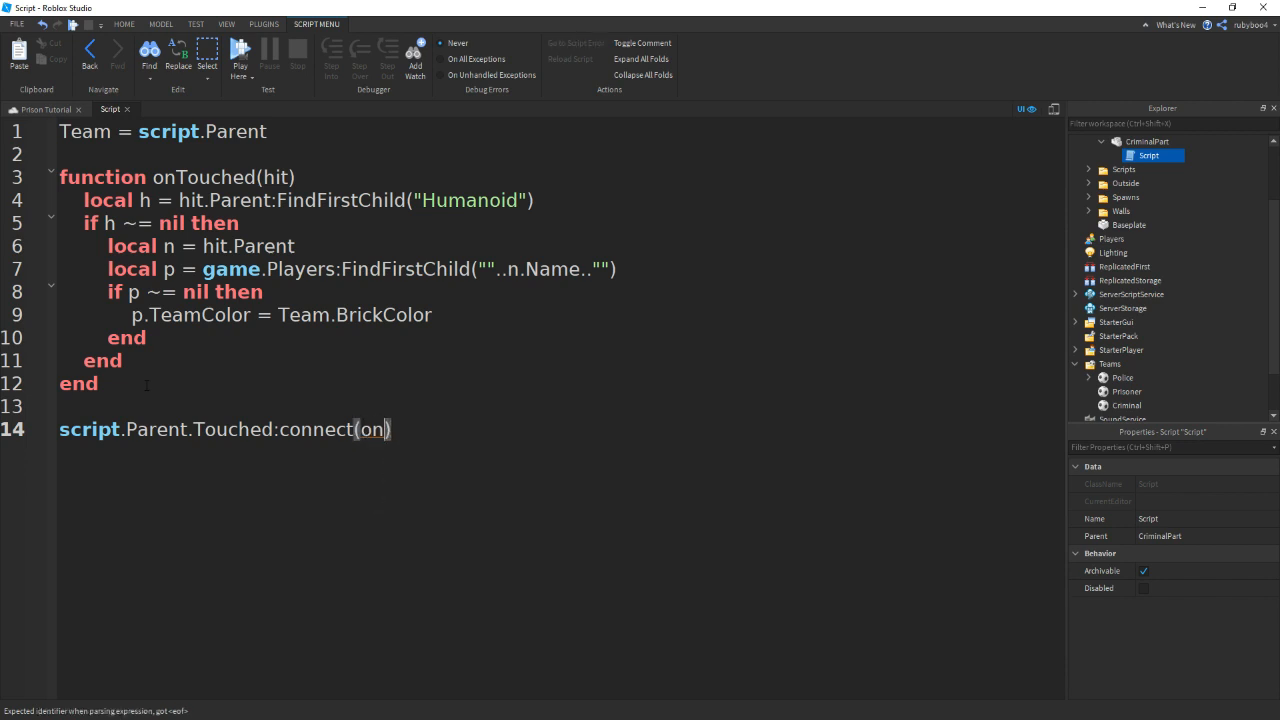
type("Touched")
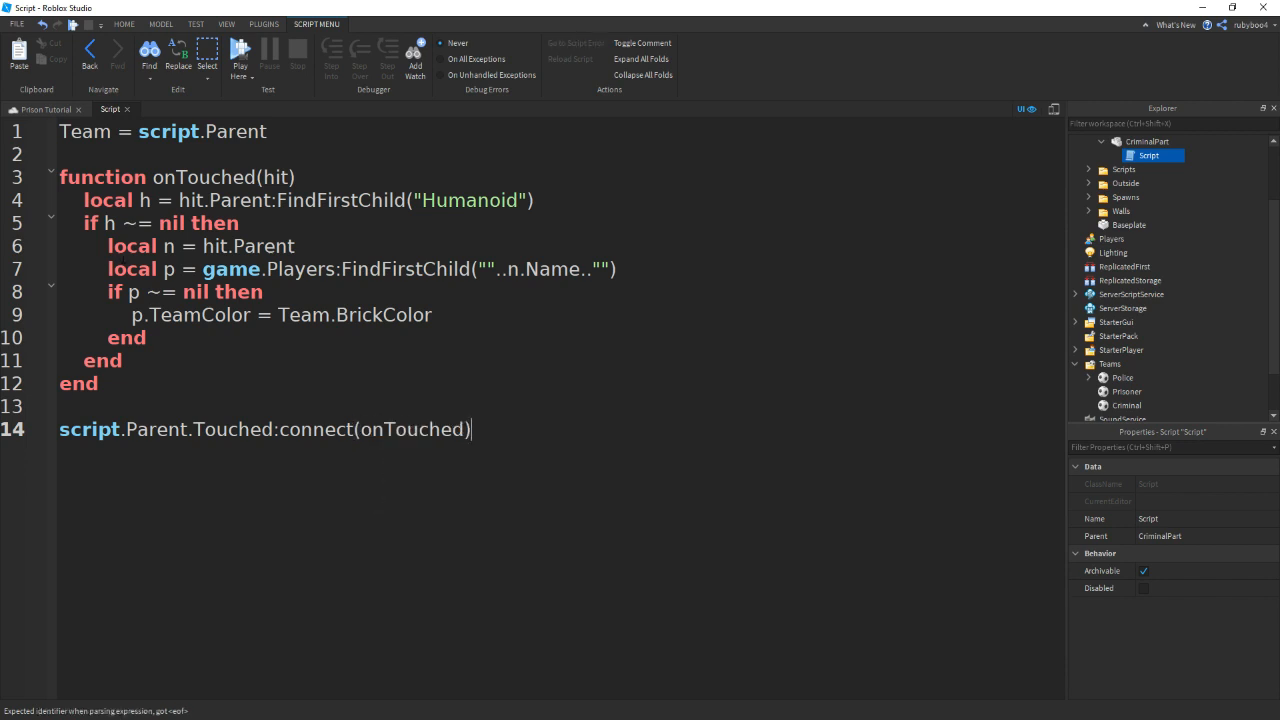
Close the CriminalPart script and select CriminalPart in the 3D view
left_click(127, 109)
right_click_drag(571, 306, 571, 306)
left_click(577, 317)
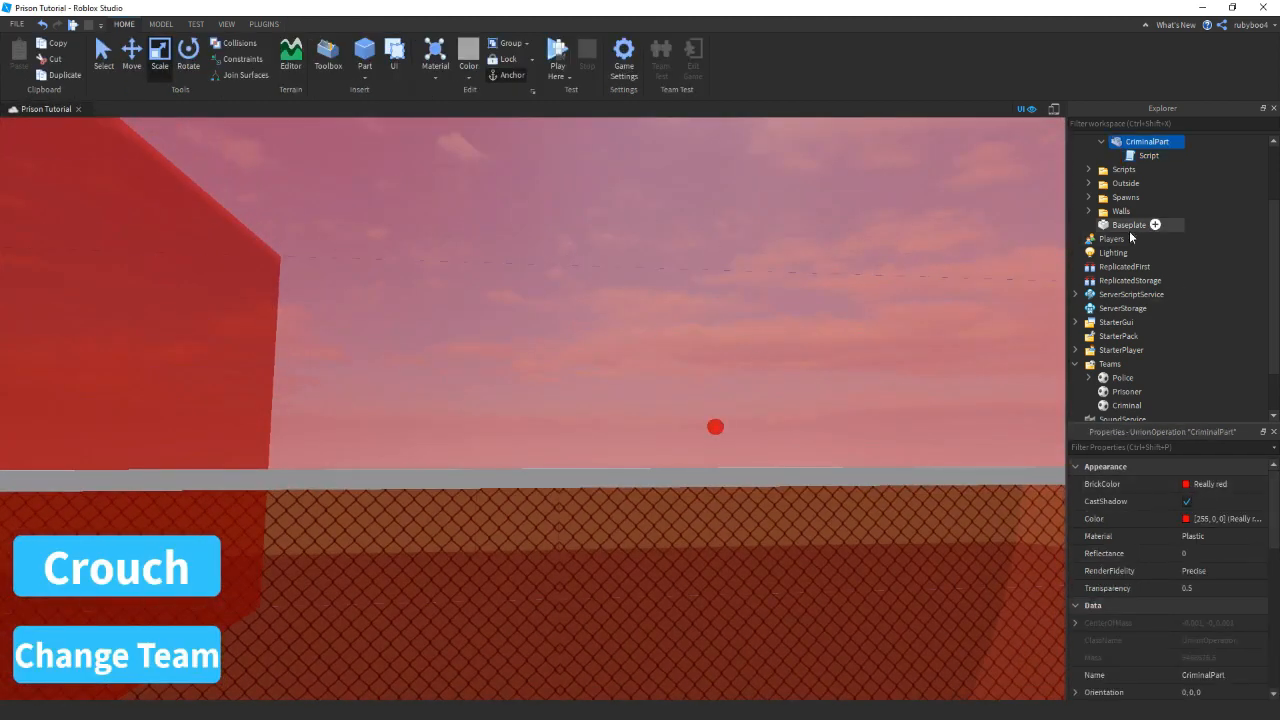
Compare the Criminal team's TeamColor with CriminalPart's BrickColor
mouse_move(1140, 146)
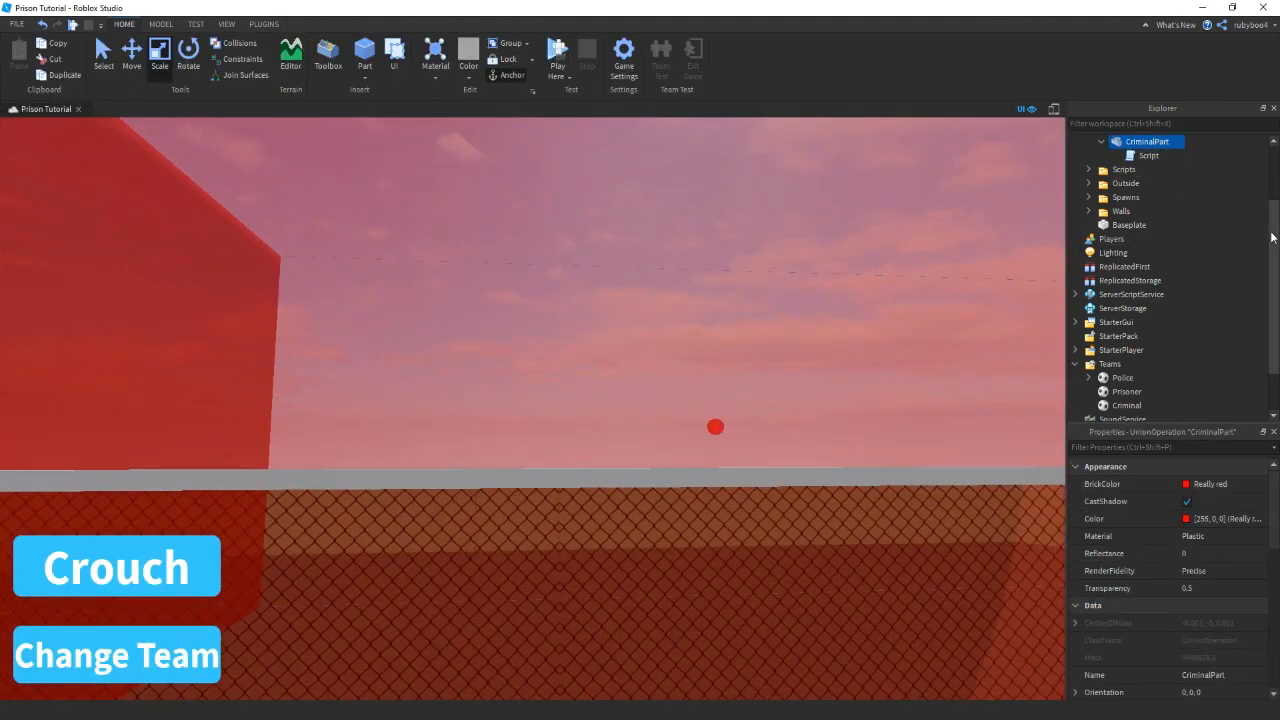
scroll(1180, 270, "down", 2)
left_click(1126, 350)
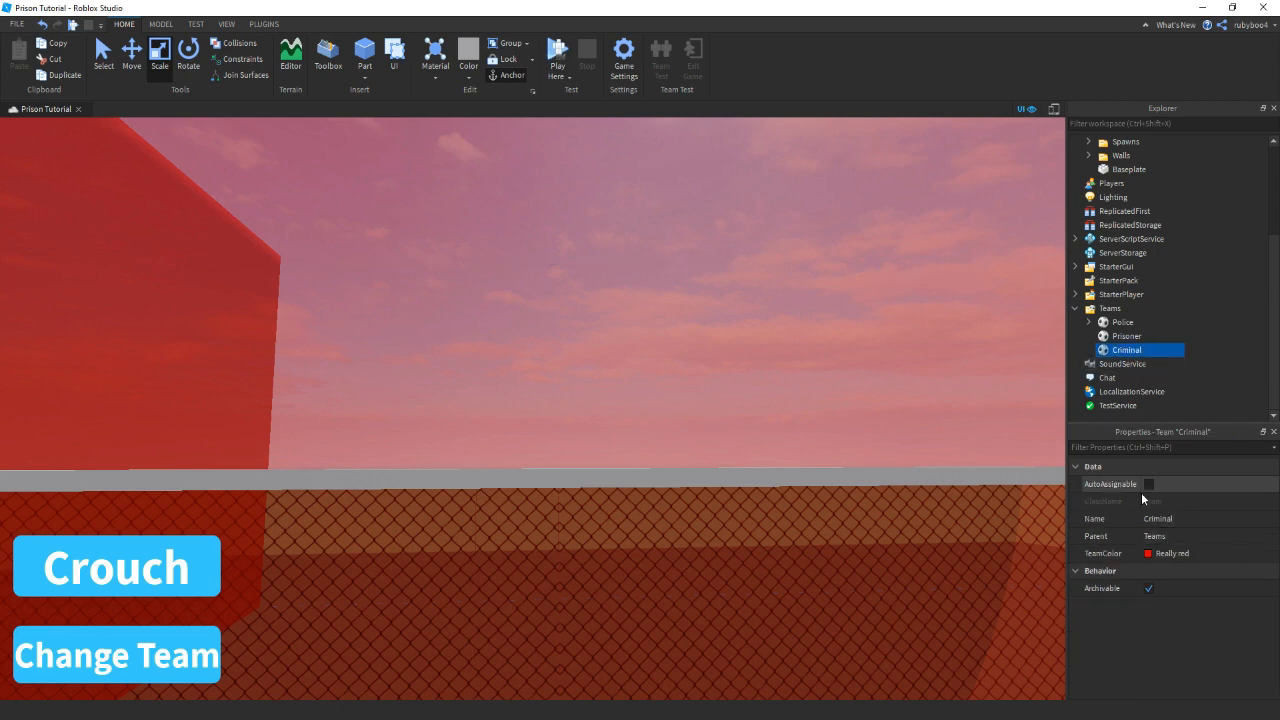
scroll(1122, 286, "up", 4)
left_click(1140, 211)
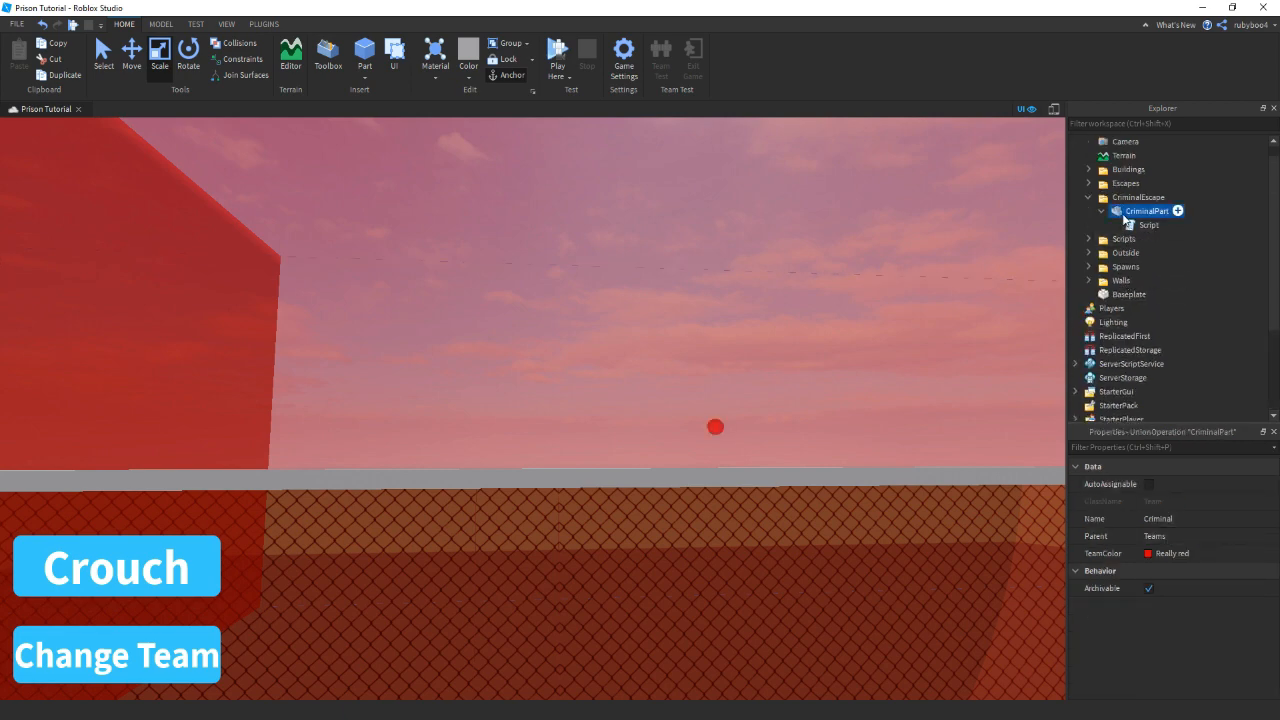
key("f")
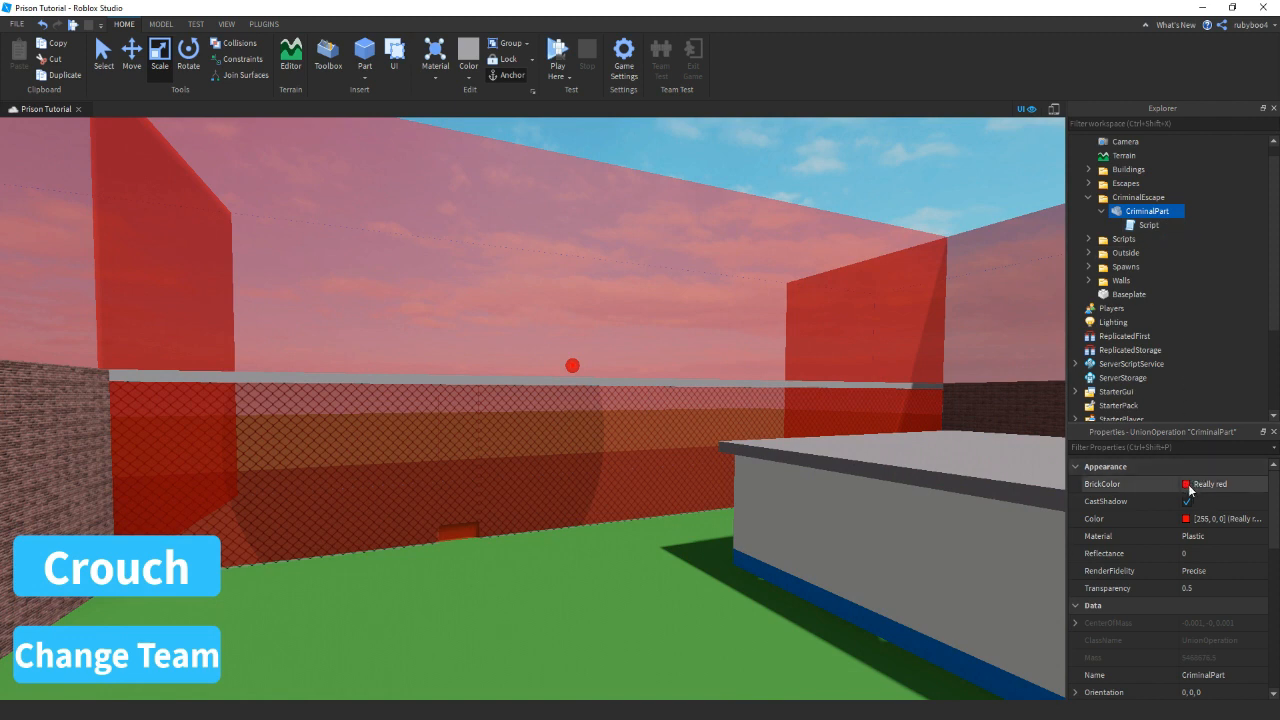
left_click(848, 152)
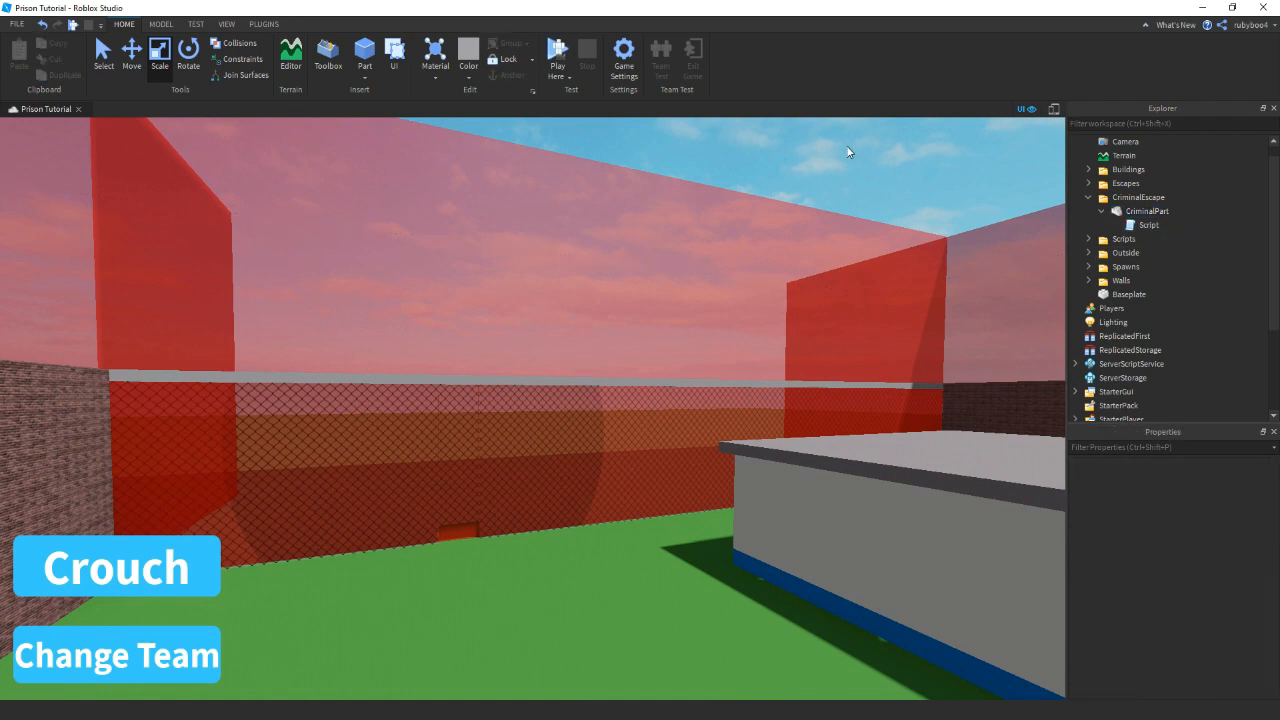
Set CriminalPart's Transparency to 1 and deselect it
left_click(1147, 211)
left_click(1199, 589)
left_click_drag(1244, 589, 1266, 590)
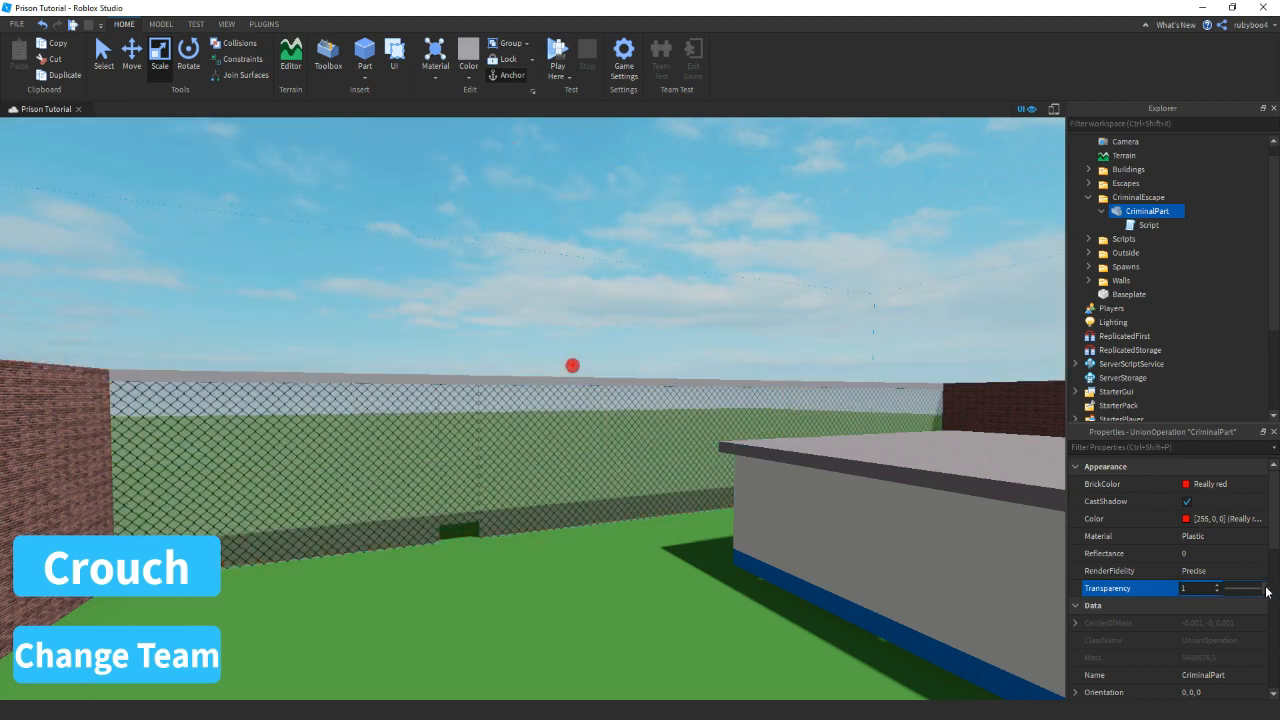
left_click(742, 183)
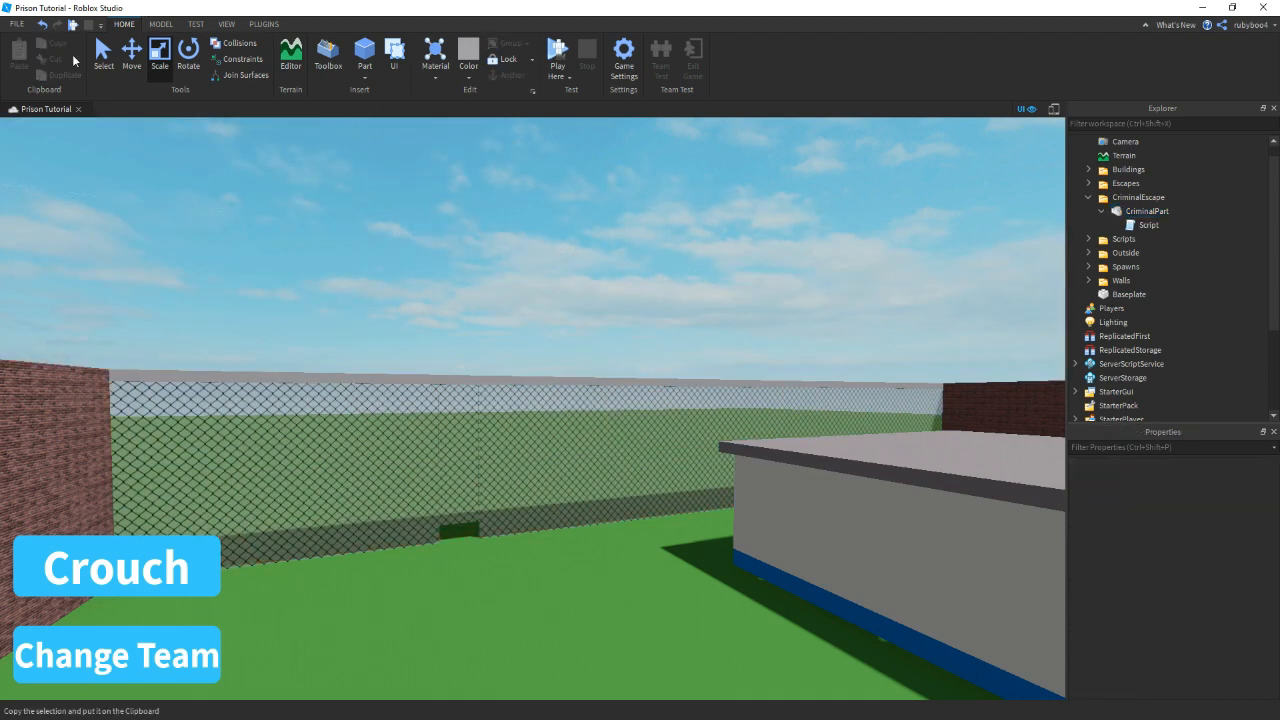
Collapse the CriminalEscape folder and save the place
left_click(1088, 197)
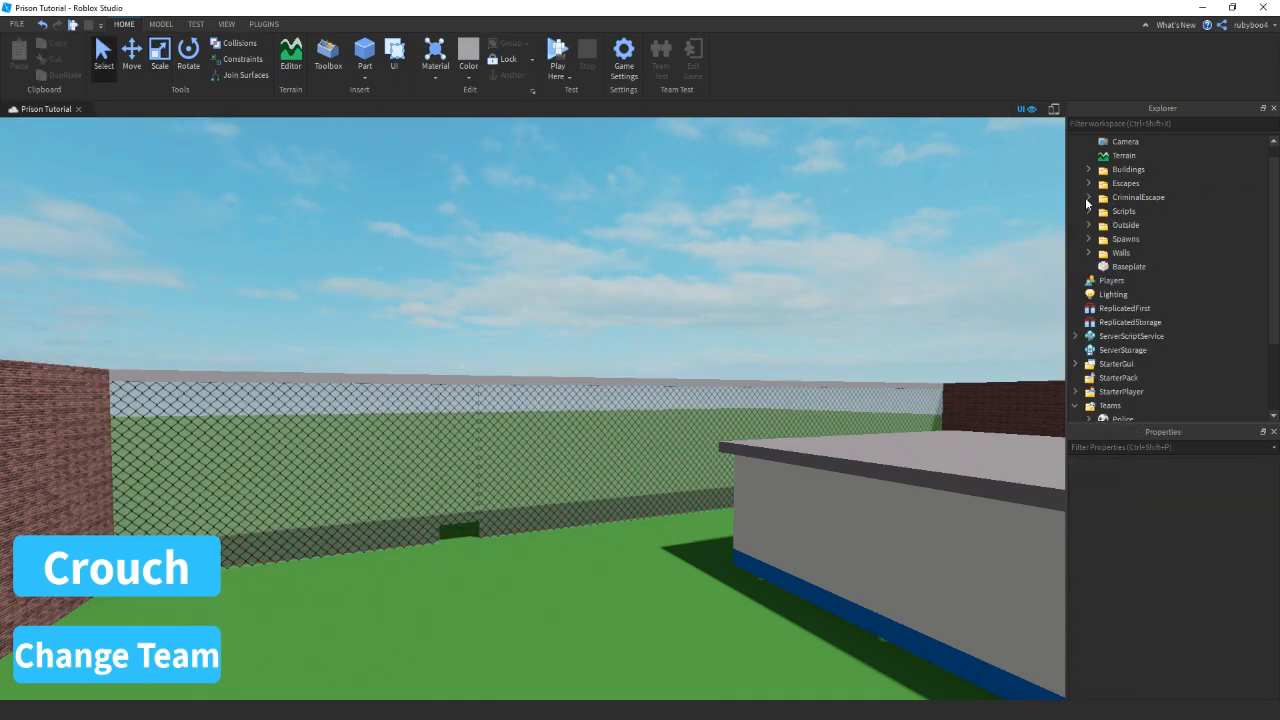
left_click(17, 25)
left_click(126, 160)
Play-test beside the fence, walk the prisoner out through the escape hole, and end the test
key("w")
right_click_drag(582, 190, 571, 199)
key("w")
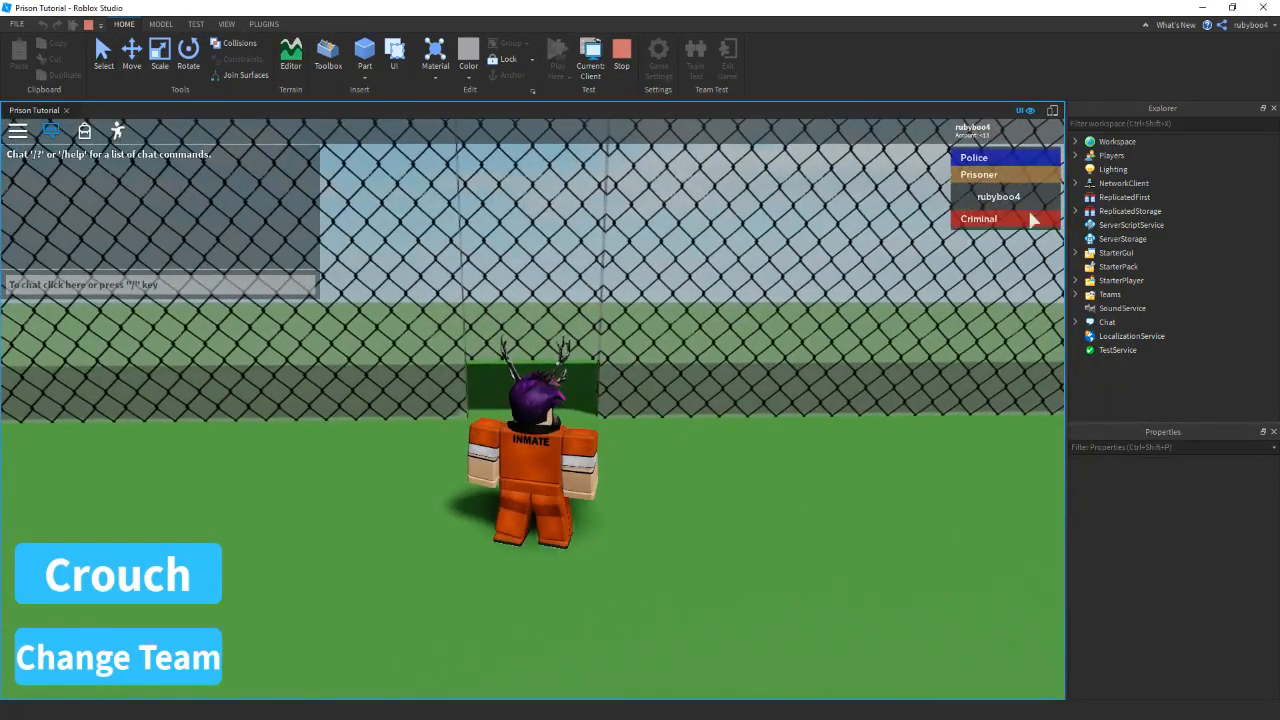
key("w")
key("s")
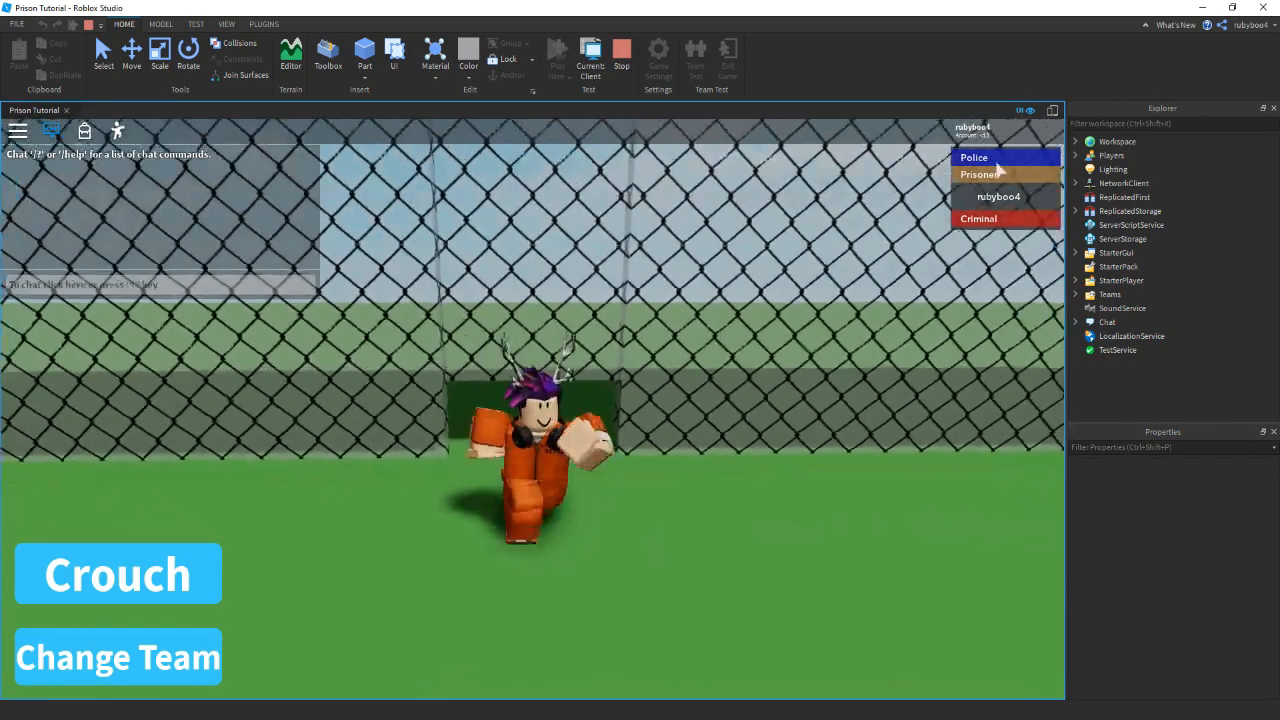
key("w")
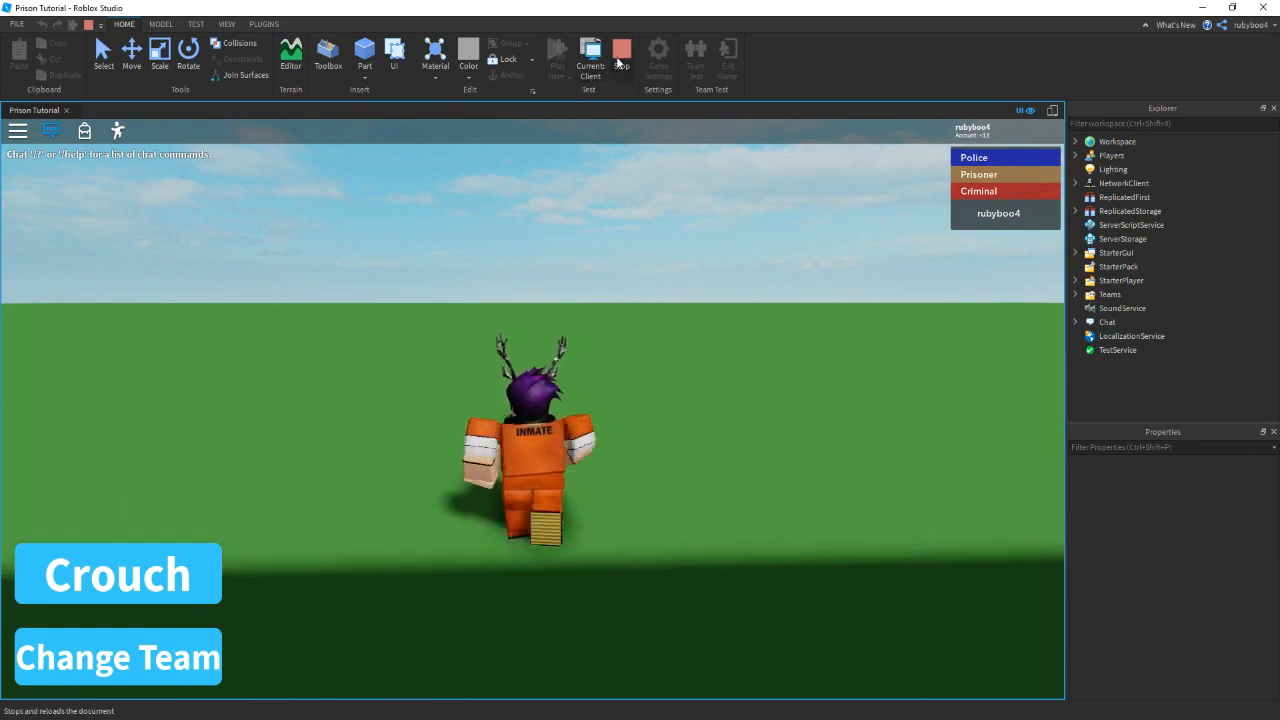
left_click(622, 62)
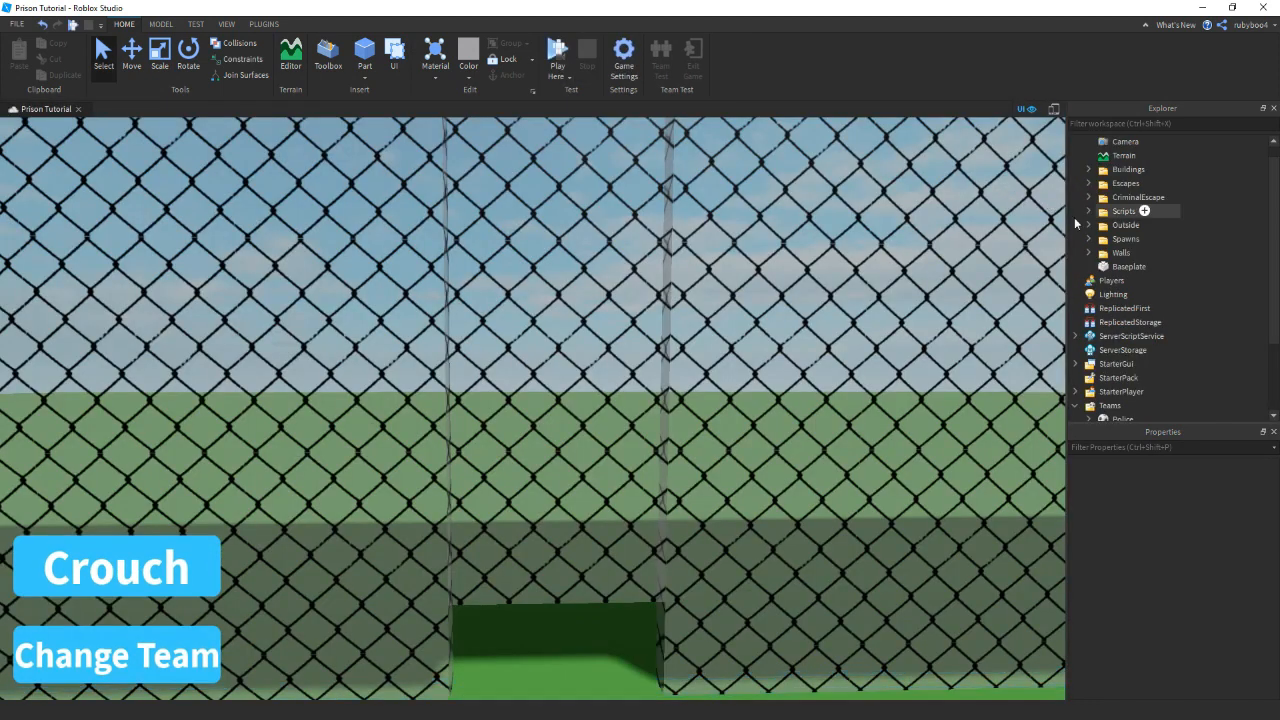
scroll(1137, 296, "down", 1)
scroll(1137, 290, "up", 5)
double_click(1145, 239)
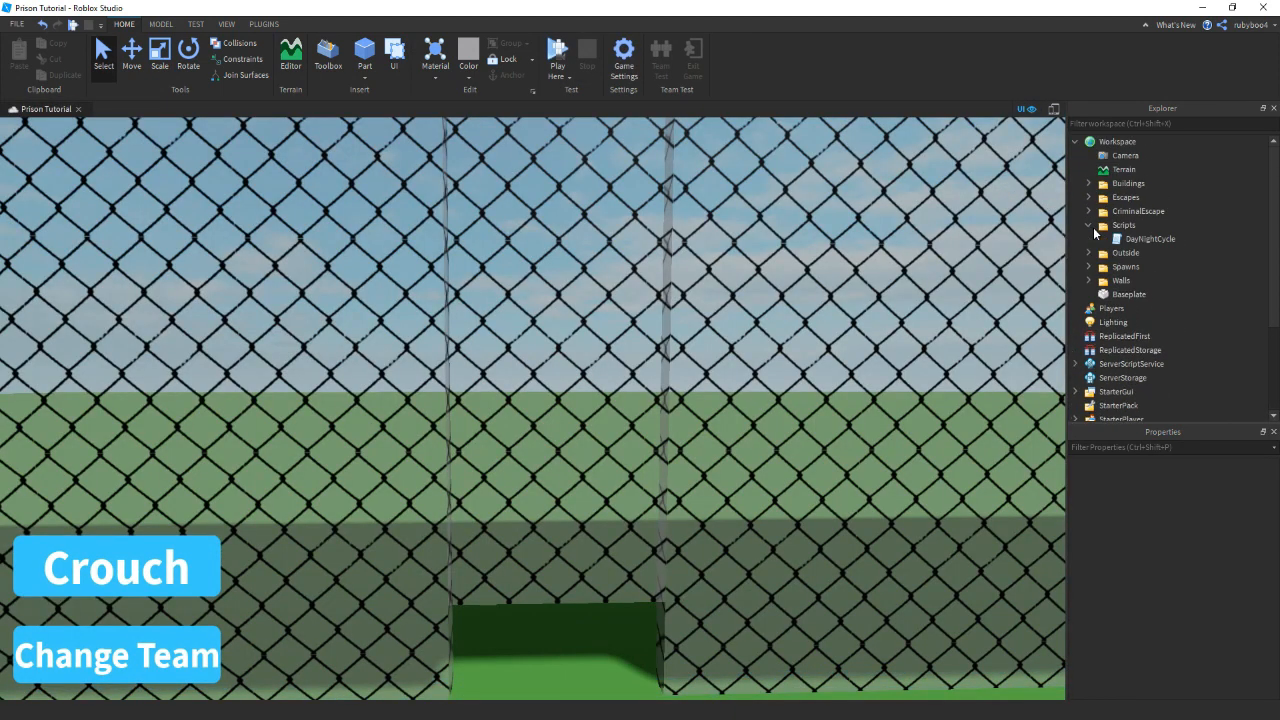
left_click(157, 109)
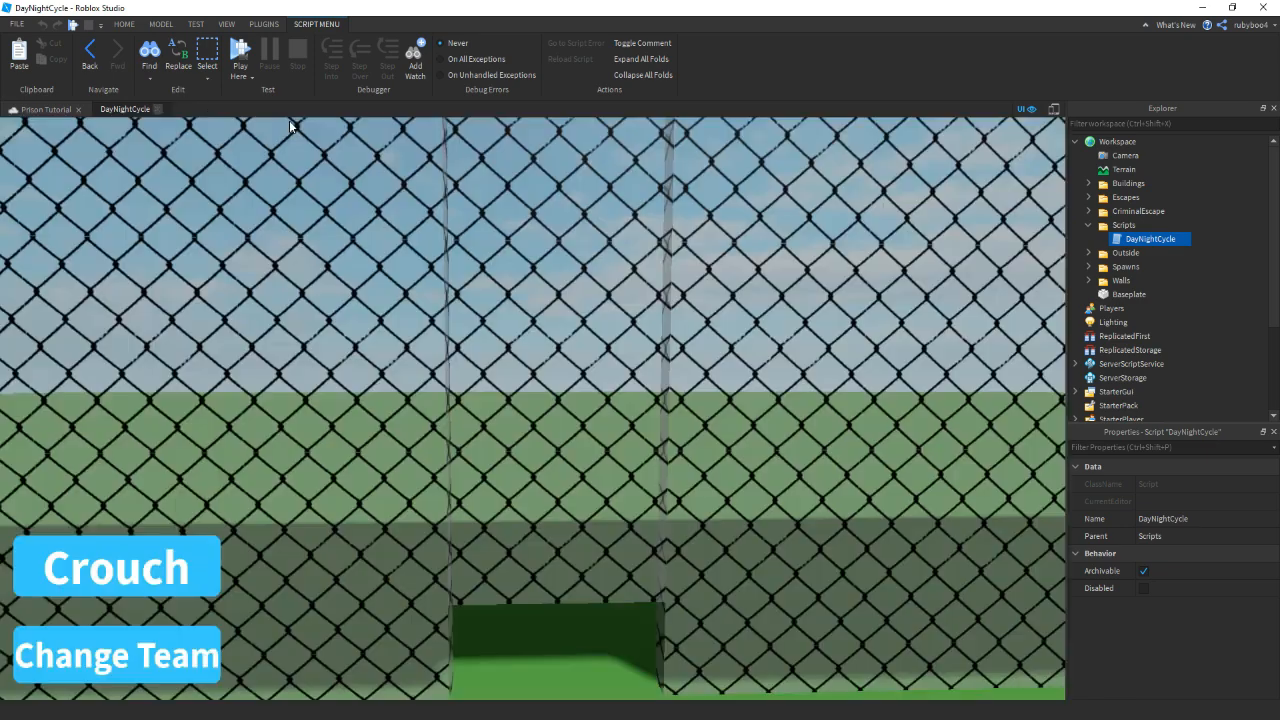
left_click(1089, 225)
right_click_drag(838, 217, 838, 217)
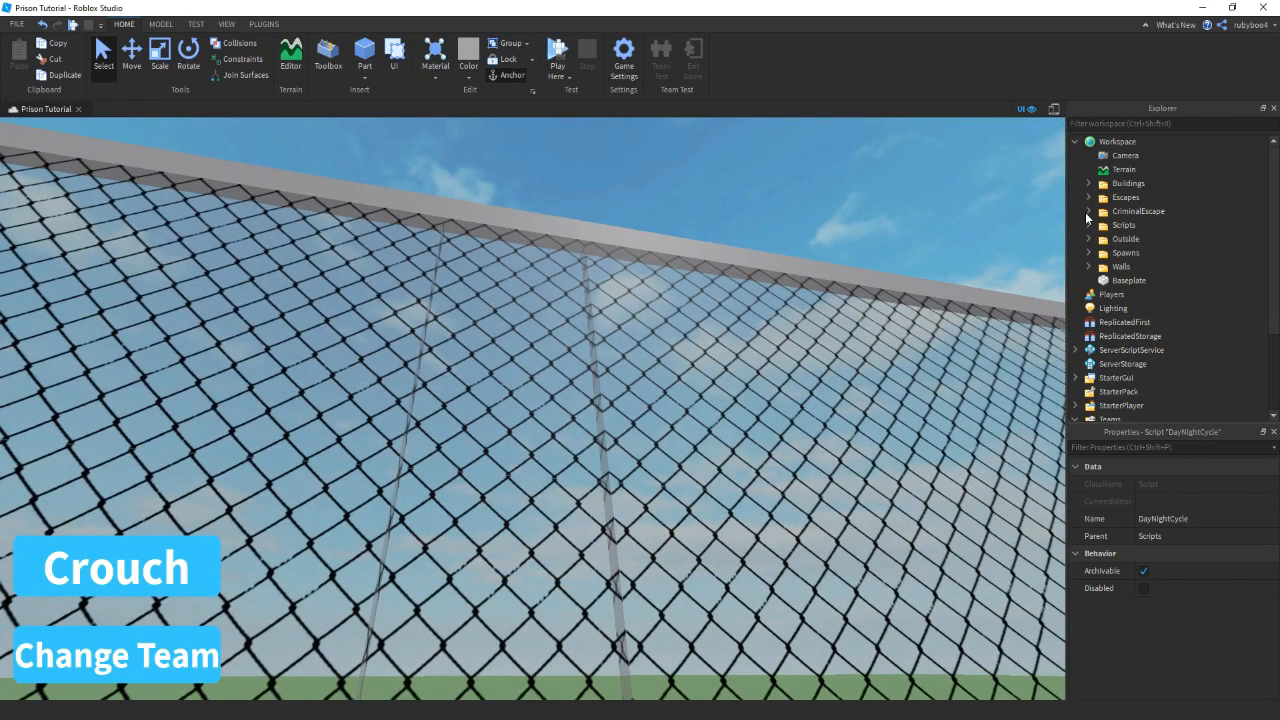
Open CriminalPart's script and add the condition "if p.Team == game.Teams.Prisoner then" above the "if p ~= nil then" check
left_click(1088, 211)
left_click(1101, 225)
double_click(1148, 239)
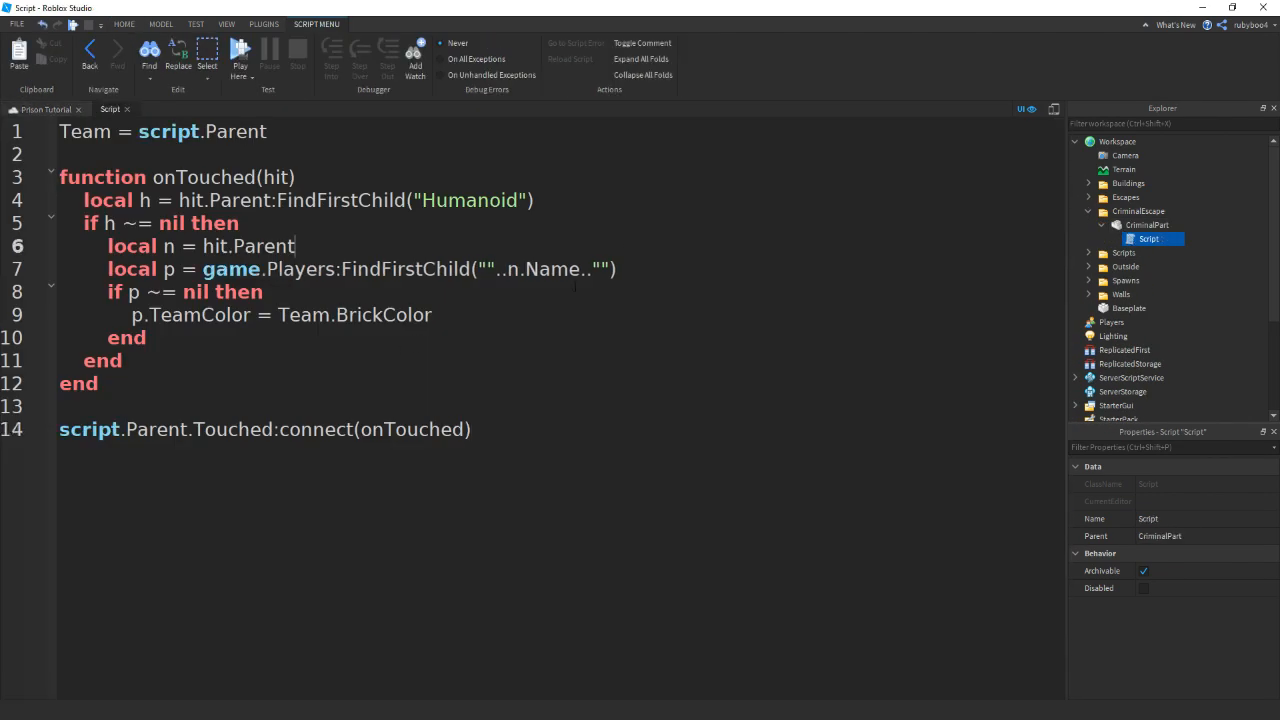
key("Return")
key("Return")
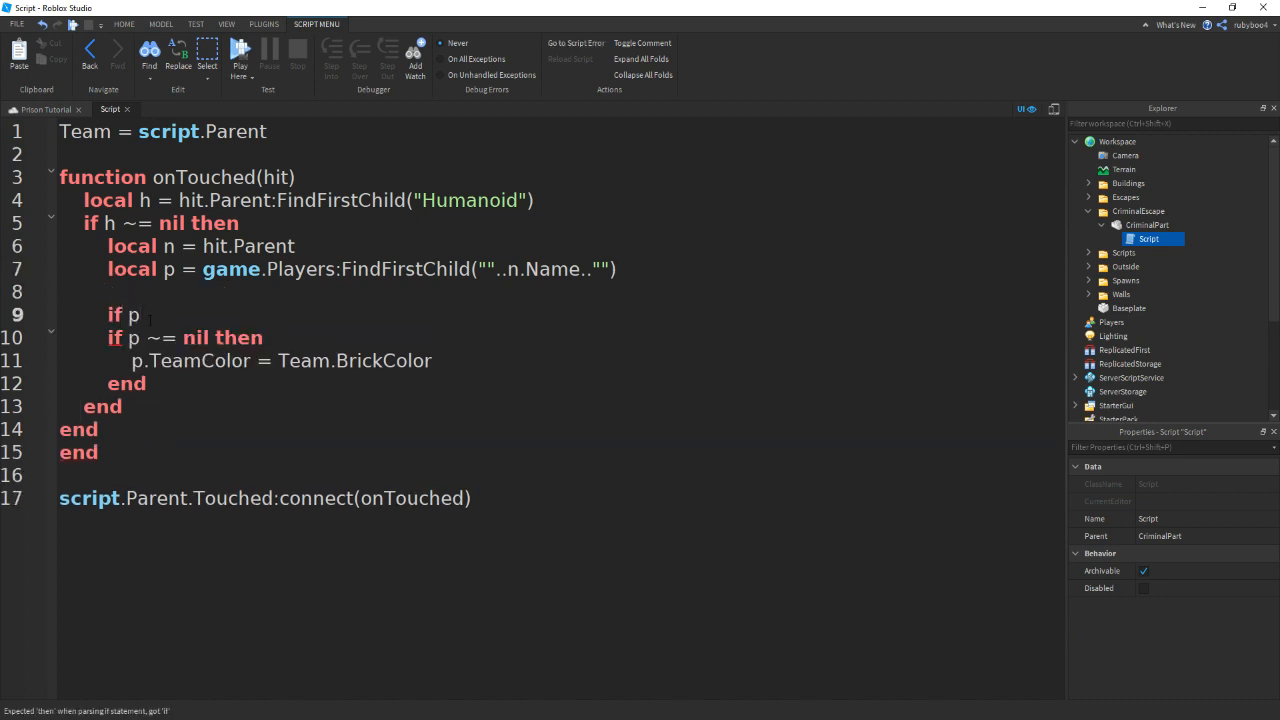
type("if p.Team == ")
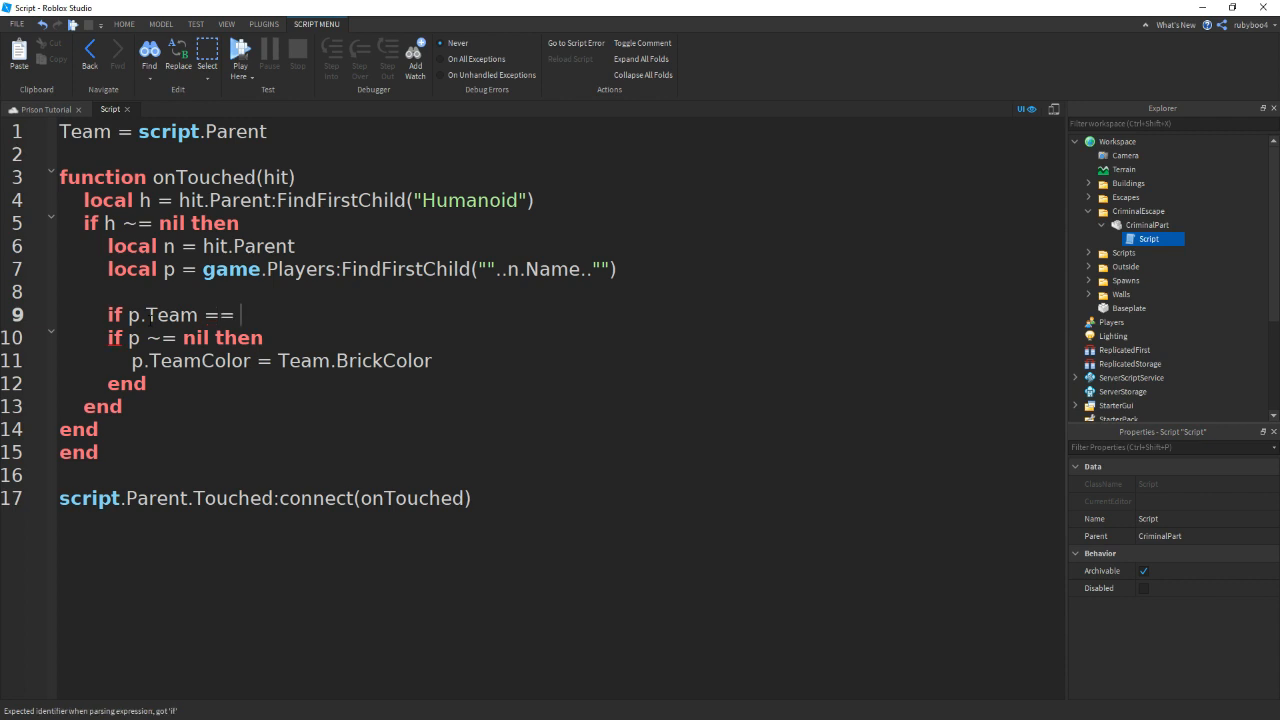
type("game.P")
key("BackSpace")
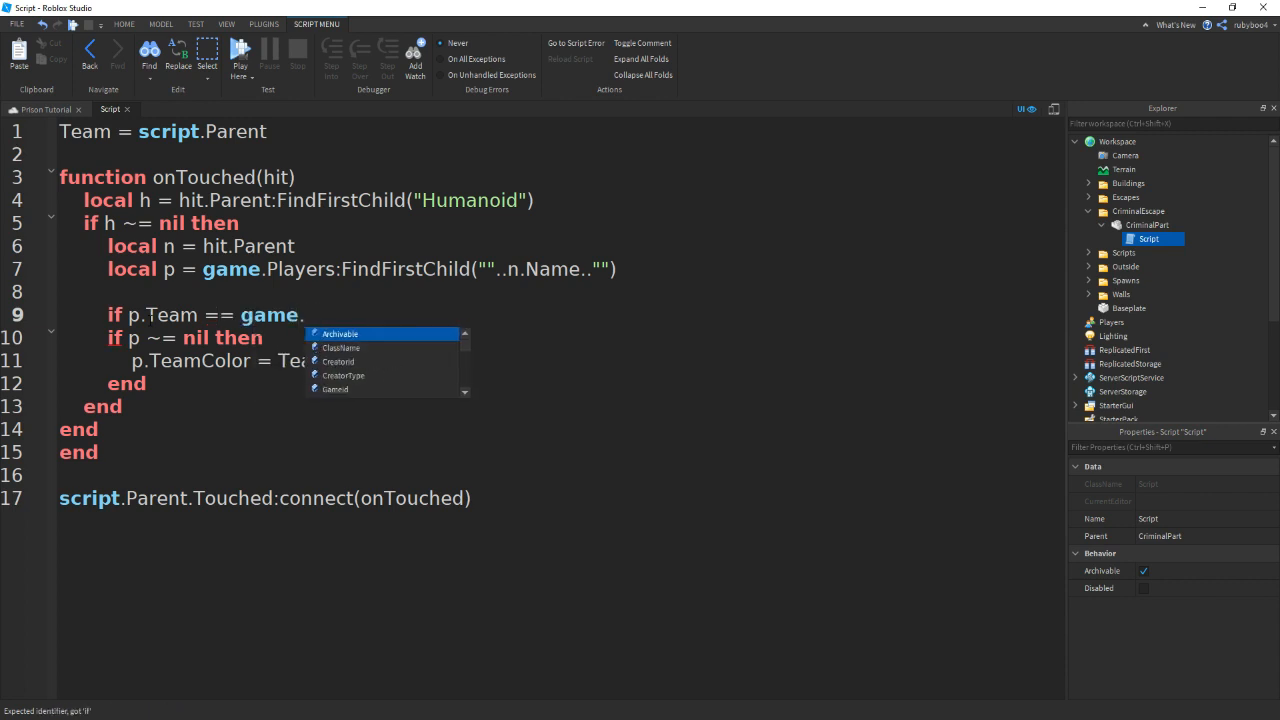
type("Teams.Pi")
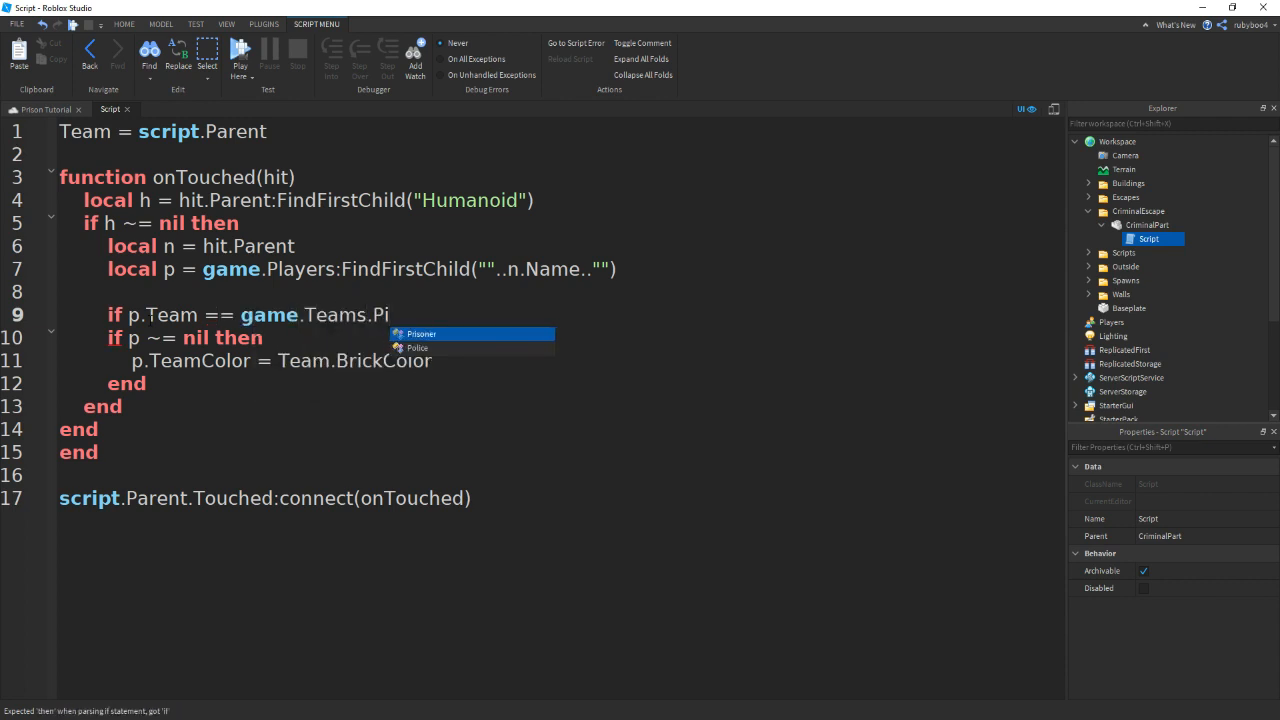
key("Tab")
type("then")
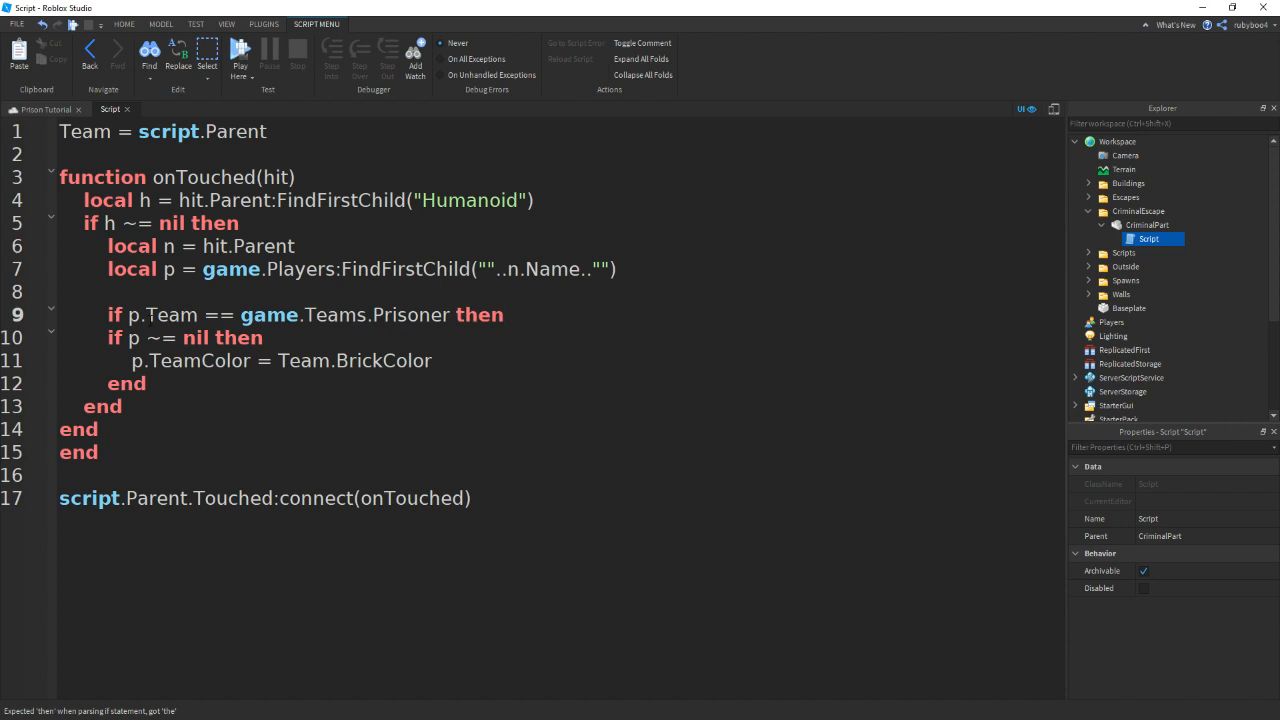
Complete the added condition with a closing "end" on line 15 and close the script
left_click_drag(99, 453, 60, 453)
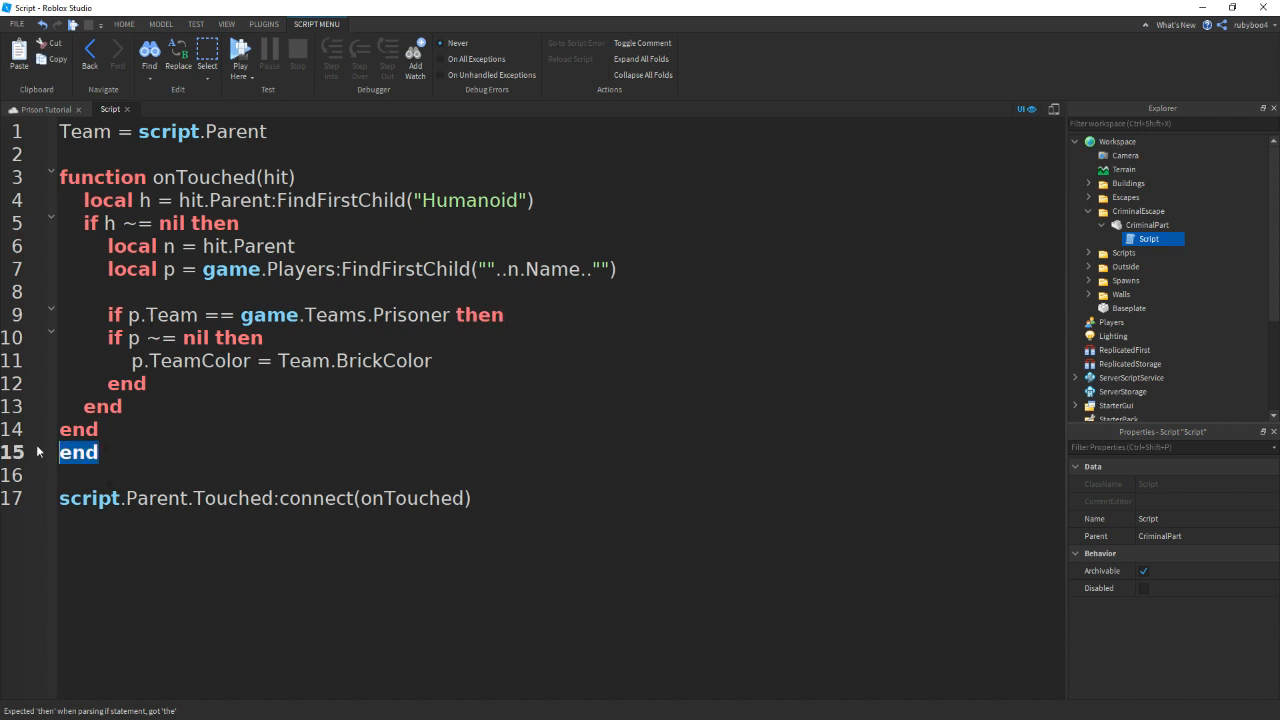
type("end")
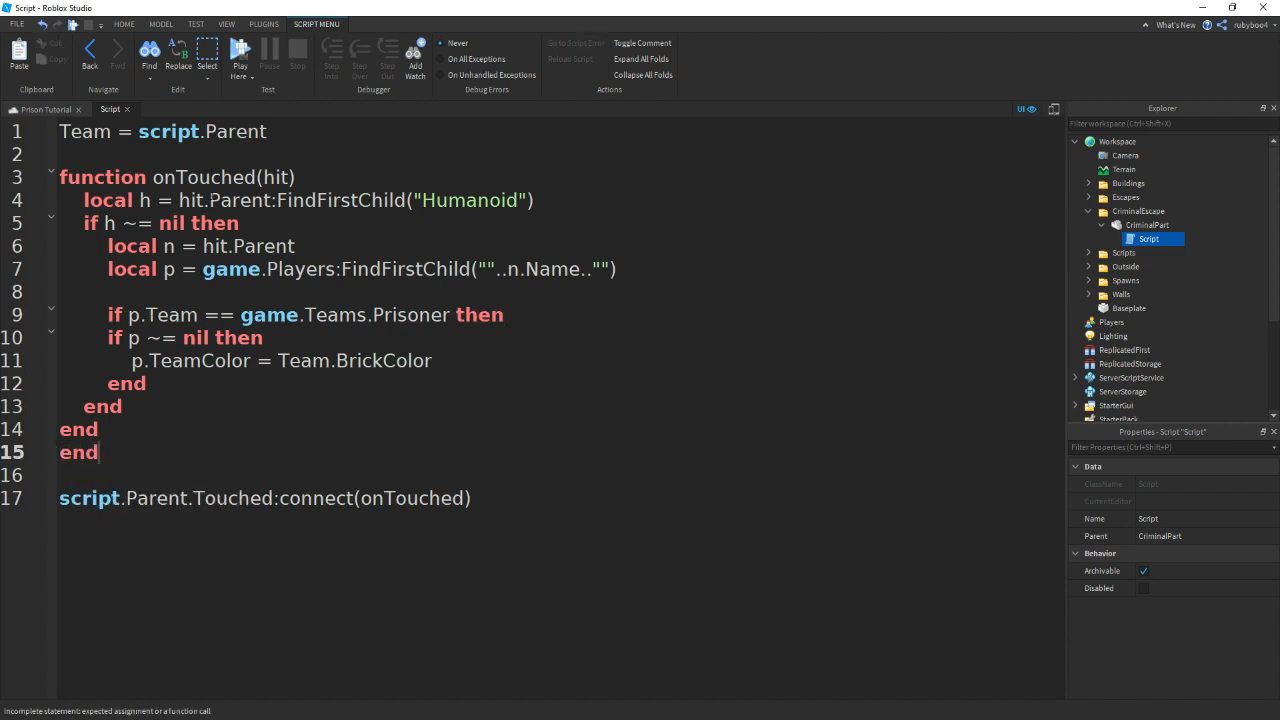
left_click(126, 109)
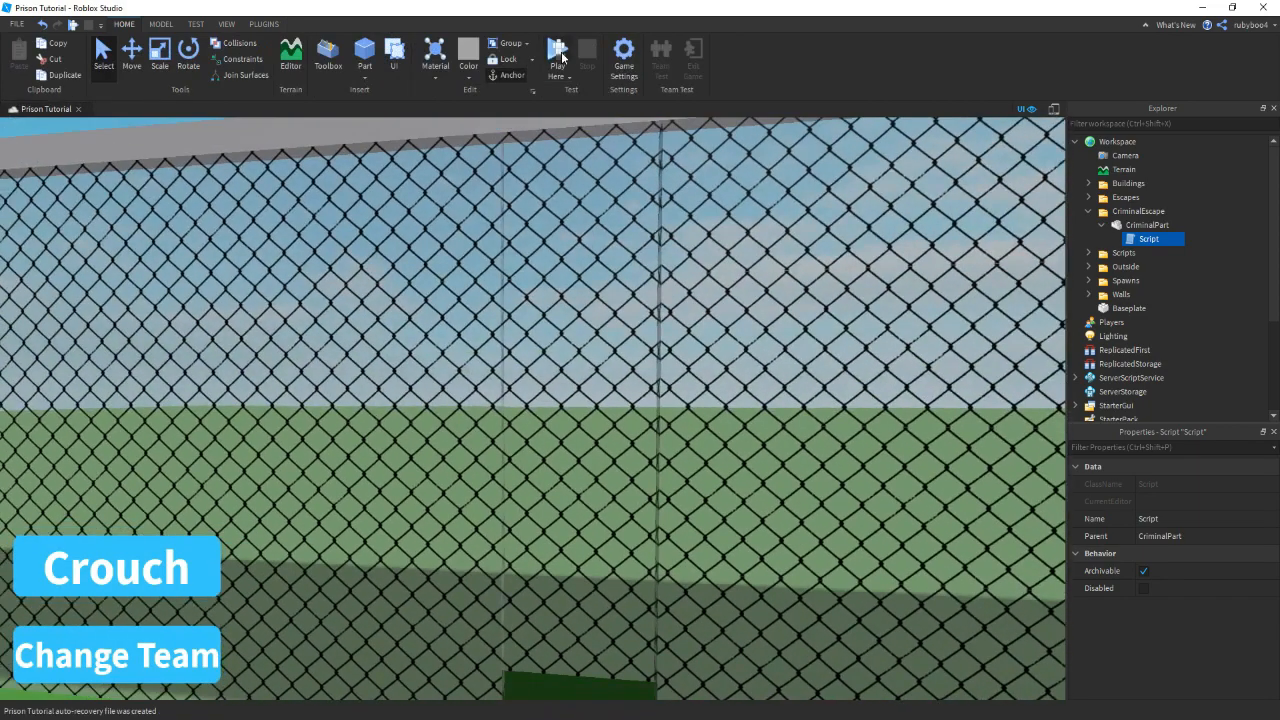
Start a new play test and walk through the fence hole as a Prisoner to check the team condition
left_click(562, 57)
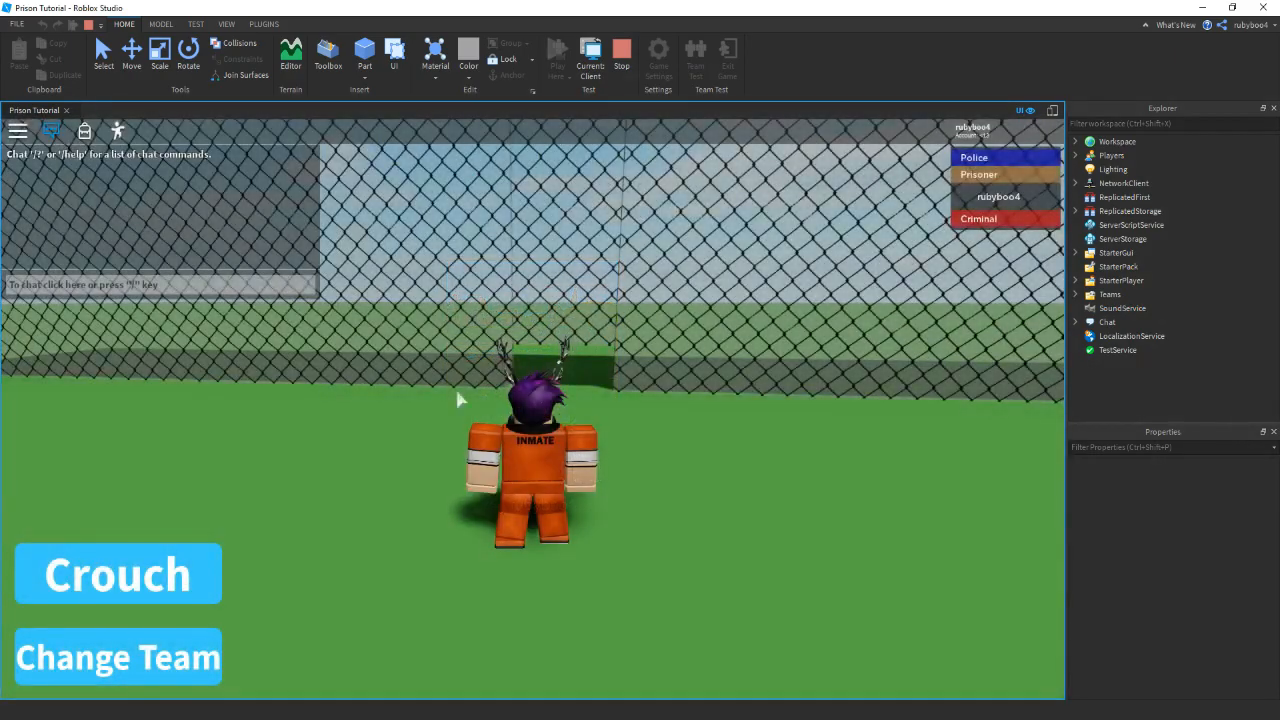
key("w")
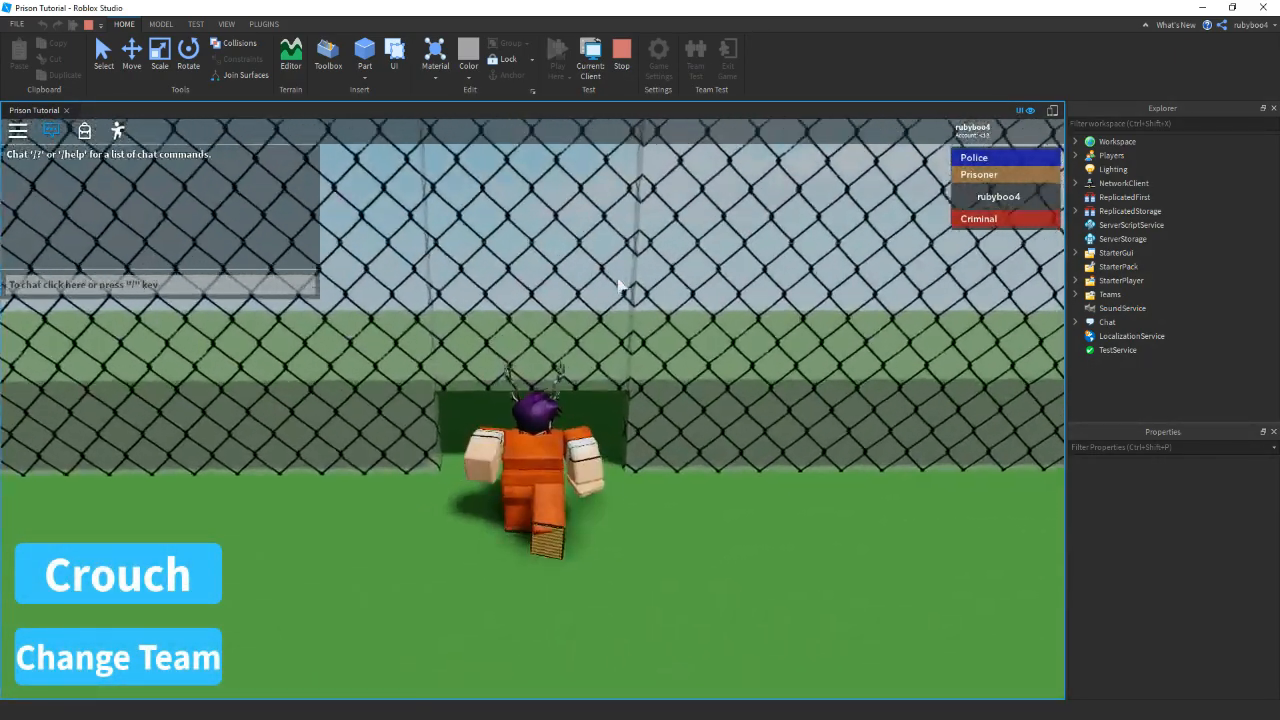
key("s")
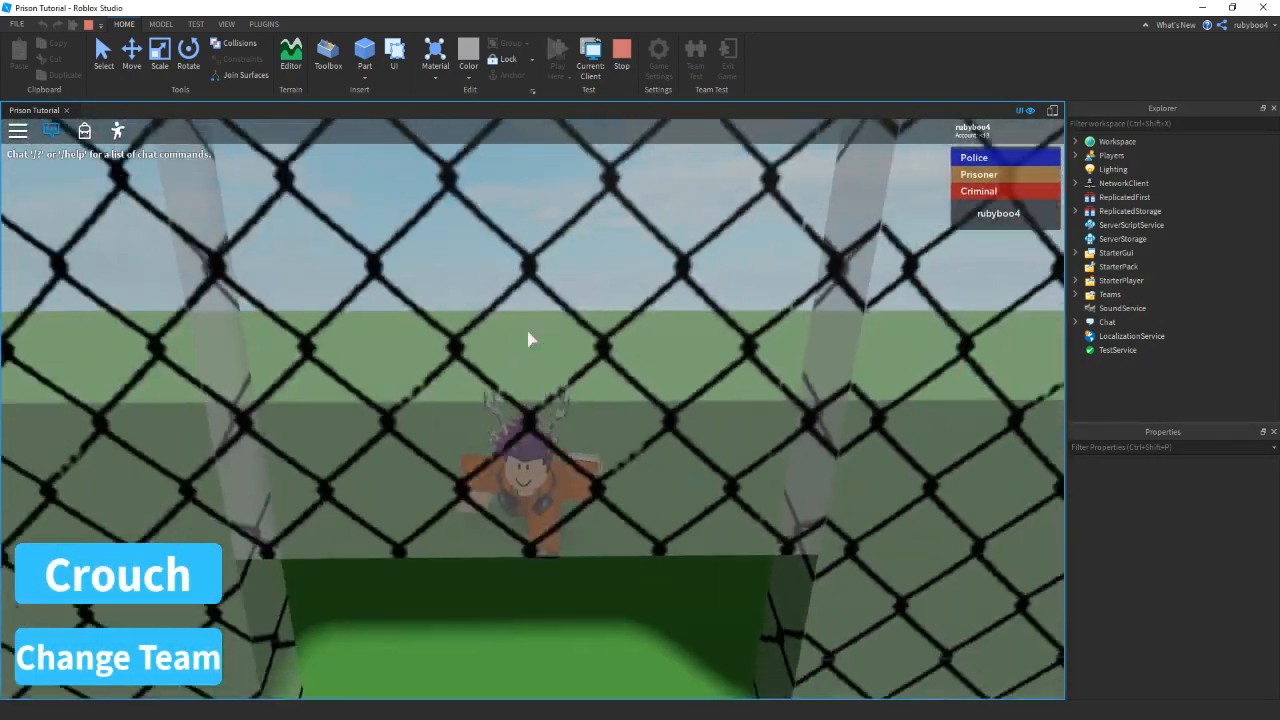
Change to the Police team, walk the officer out through the same fence hole, and end the play test
left_click(134, 652)
left_click(418, 393)
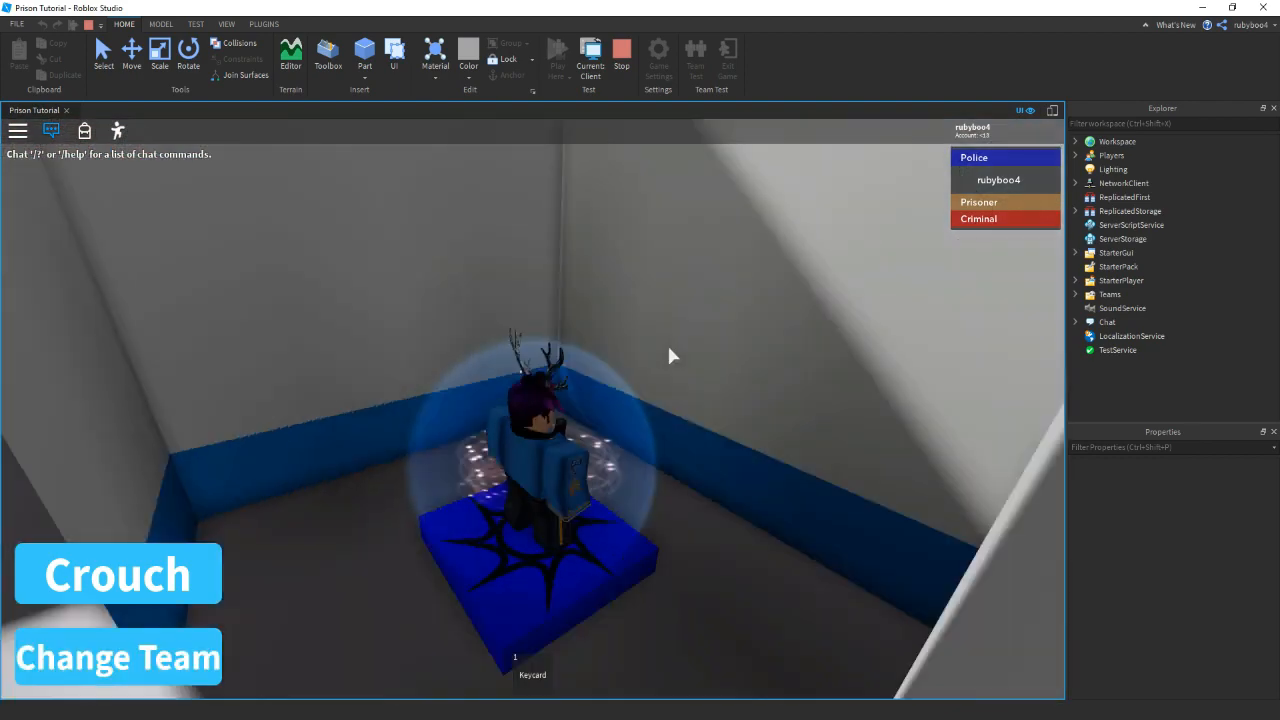
key("w")
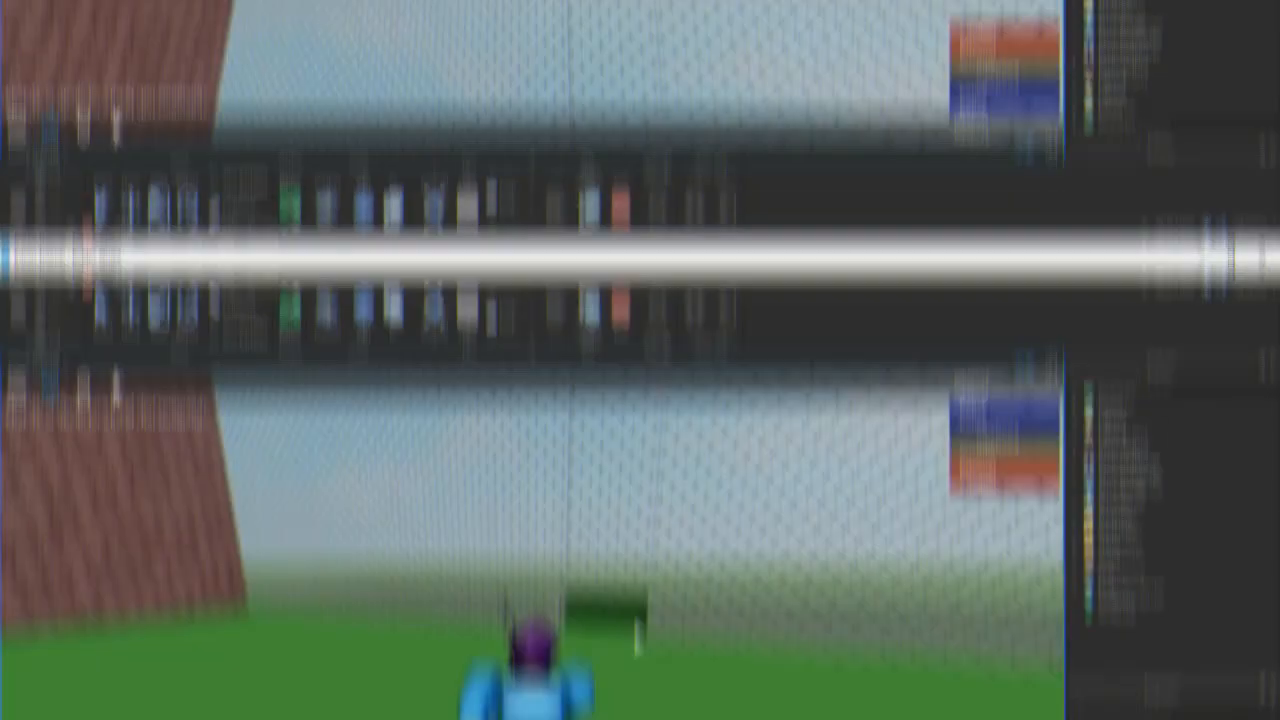
key("w")
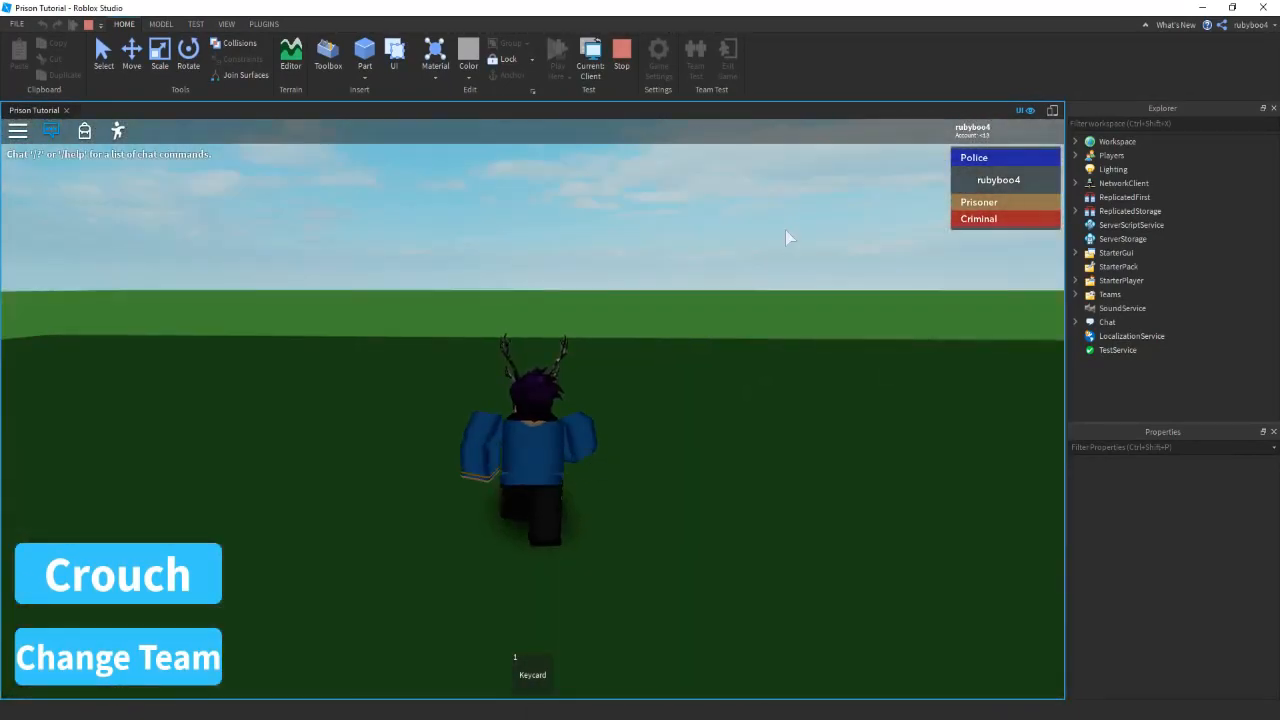
key("space")
right_click_drag(641, 274, 641, 268)
scroll(641, 268, "down", 4)
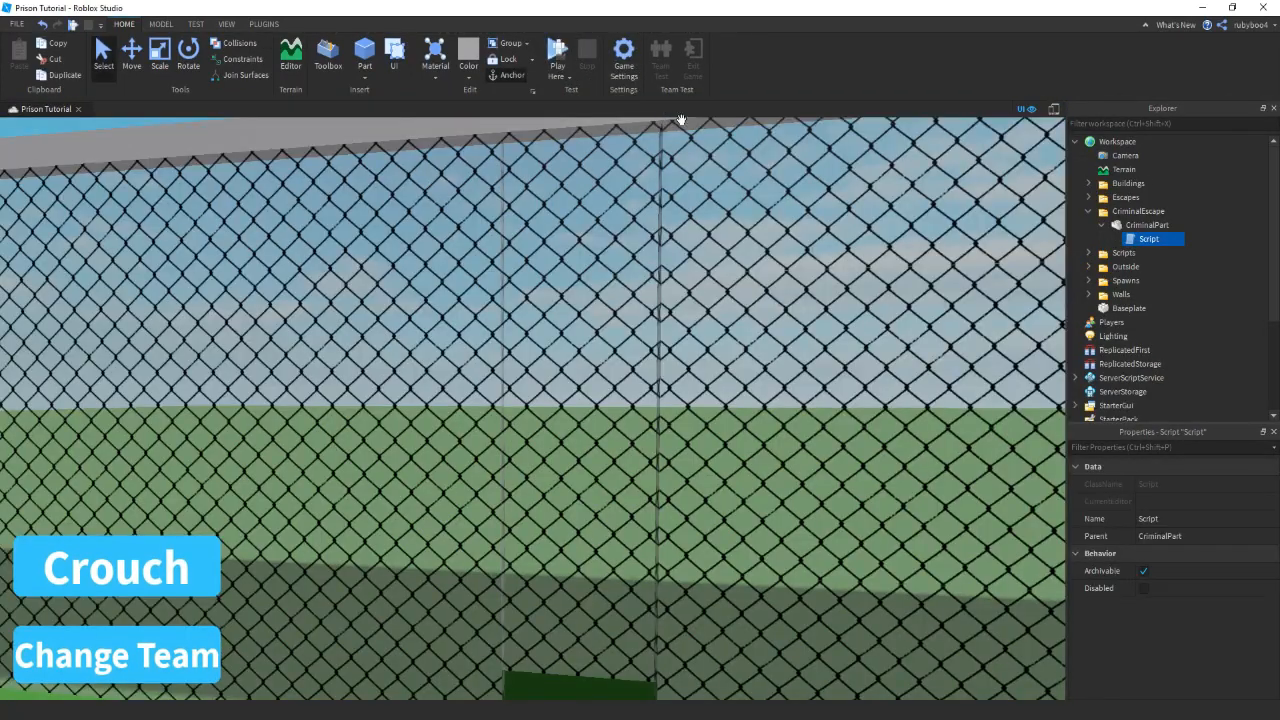
Clear the script selection and collapse the CriminalEscape folder
scroll(680, 120, "down", 4)
right_click_drag(680, 120, 669, 146)
left_click(613, 152)
key("d")
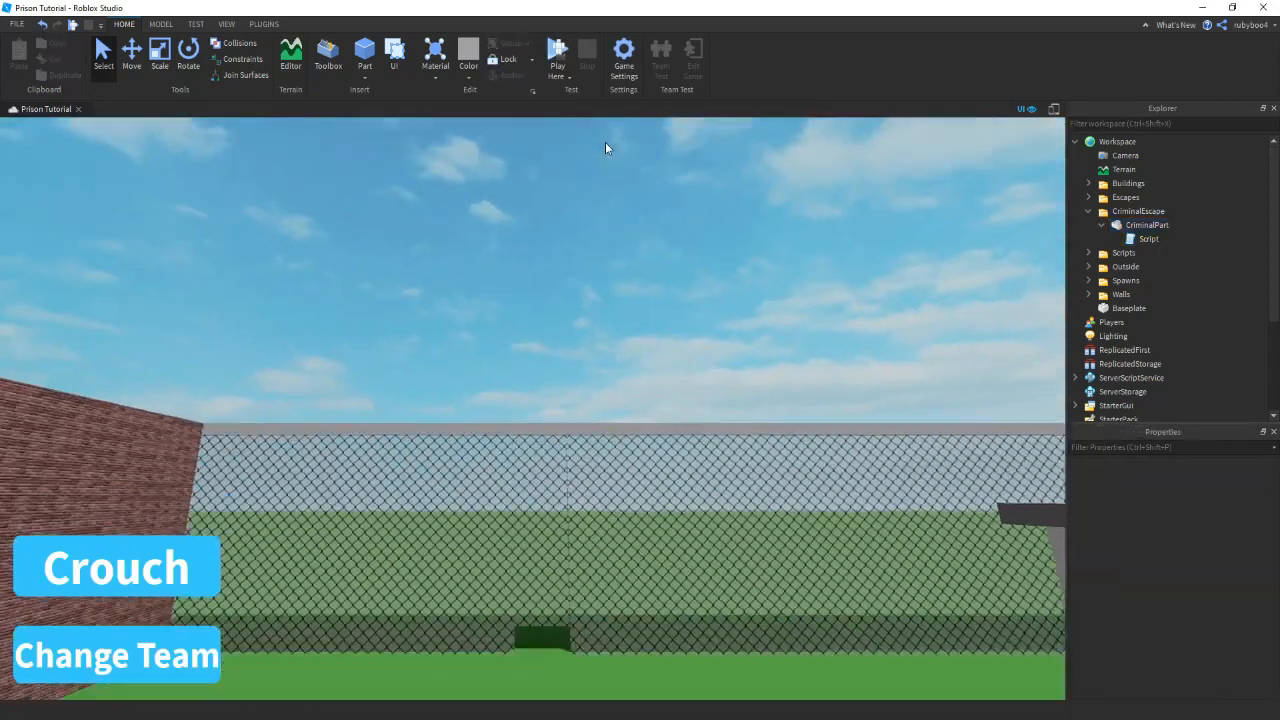
left_click(605, 142)
scroll(605, 142, "up", 5)
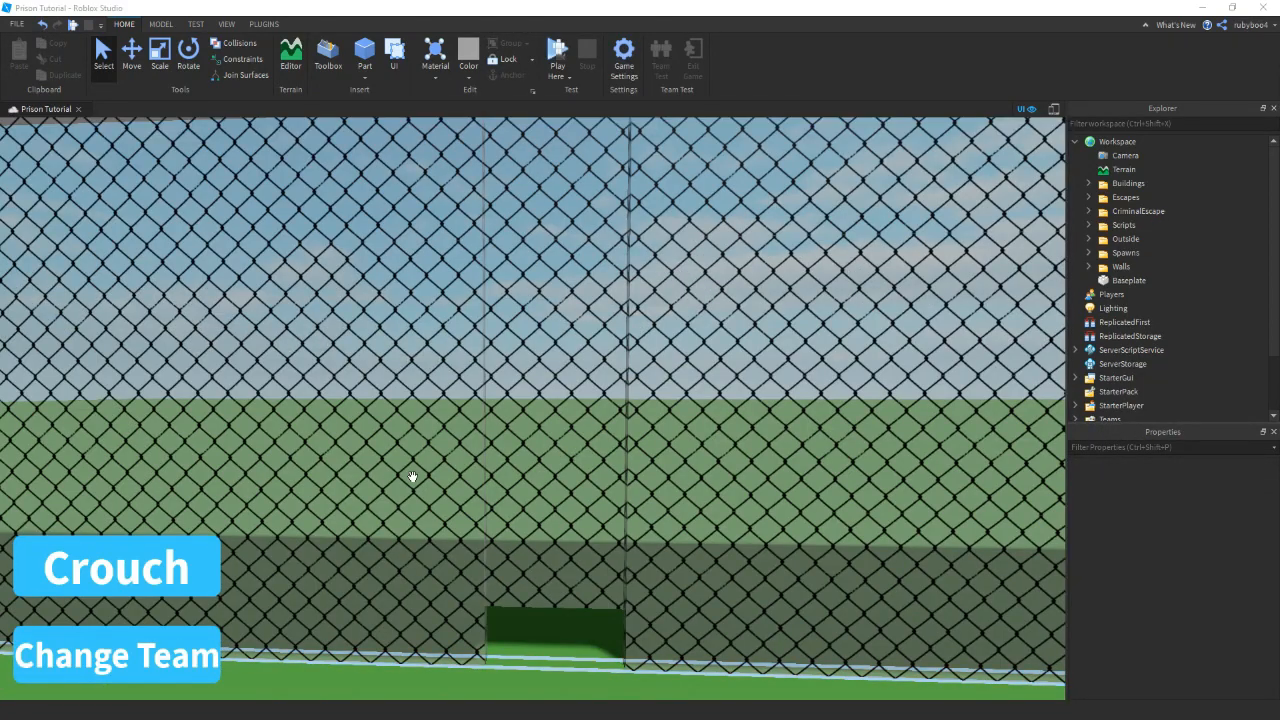
Insert a part on the open grass outside the prison walls and set its material and color
scroll(414, 477, "down", 10)
right_click_drag(462, 183, 522, 251)
scroll(517, 252, "up", 10)
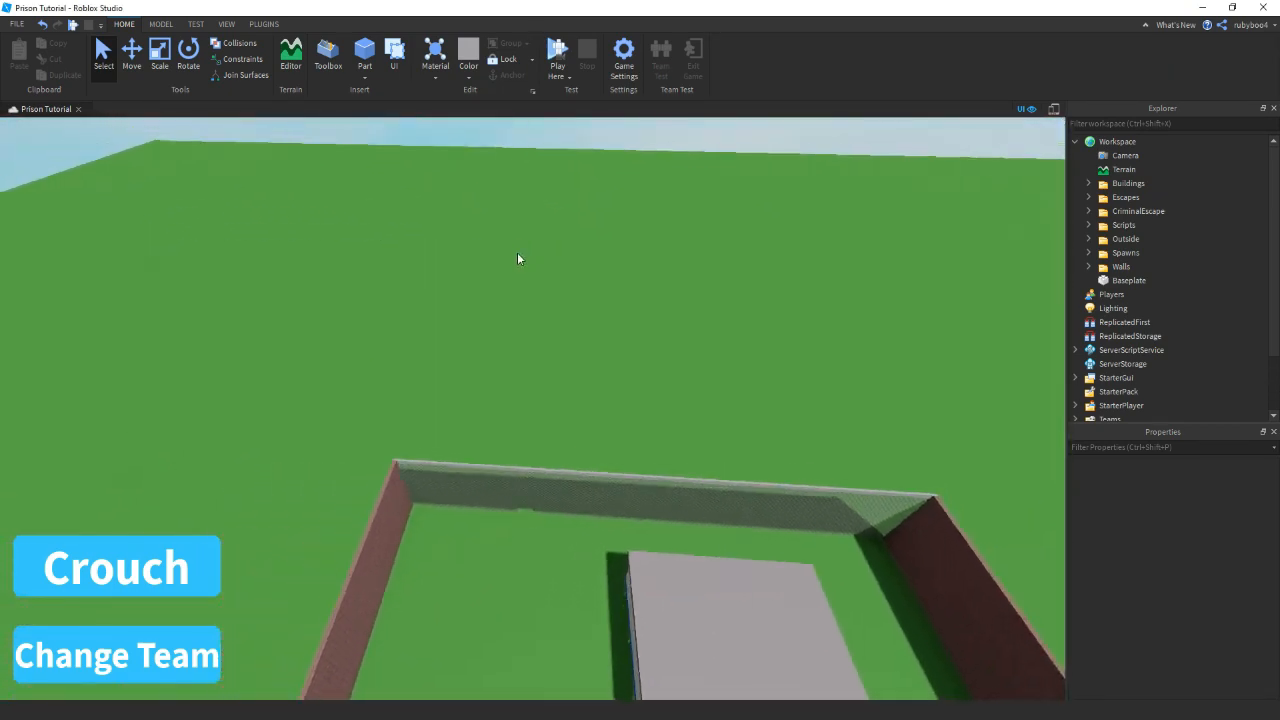
right_click_drag(377, 157, 374, 206)
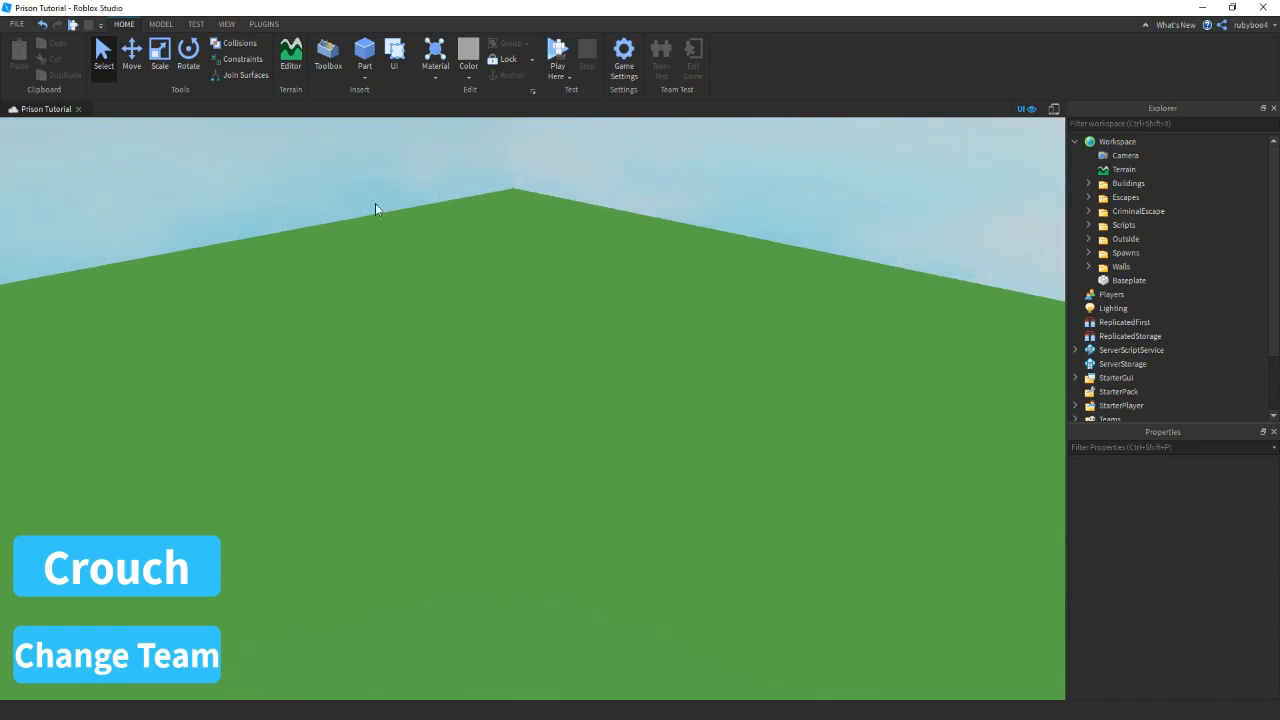
left_click(357, 50)
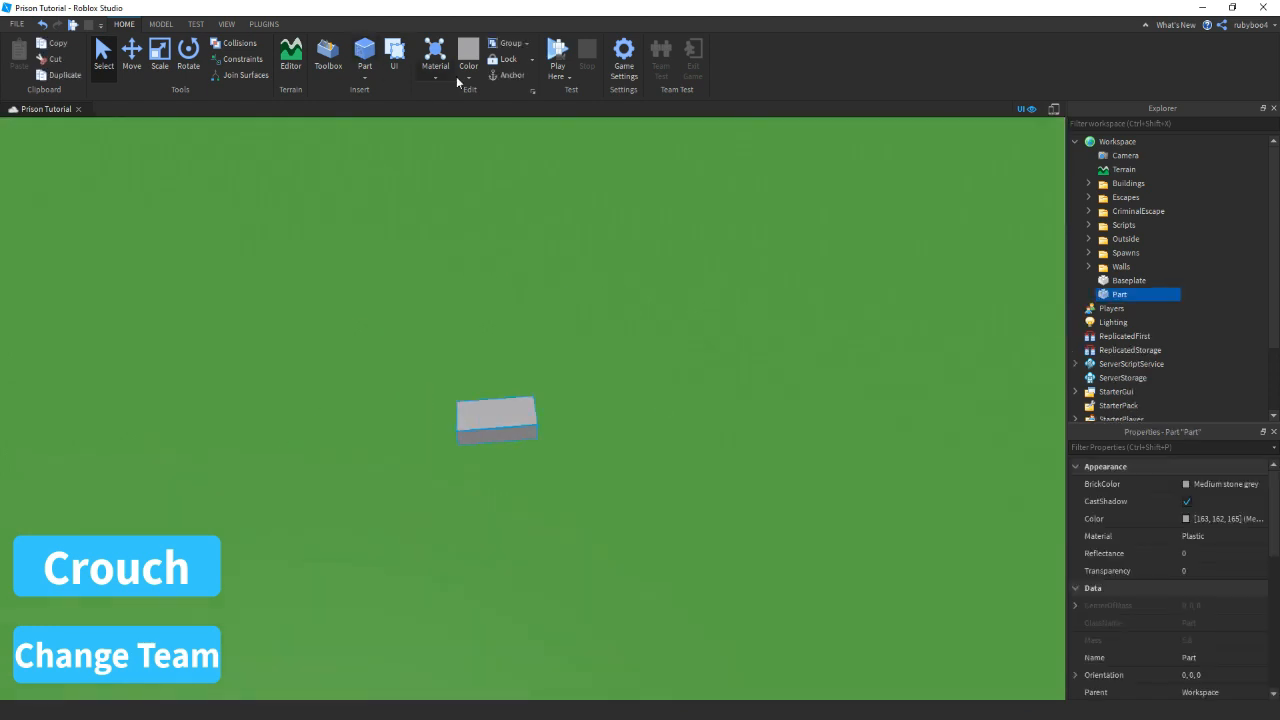
left_click(435, 77)
left_click(441, 95)
left_click(468, 77)
left_click(555, 300)
key("ctrl+2")
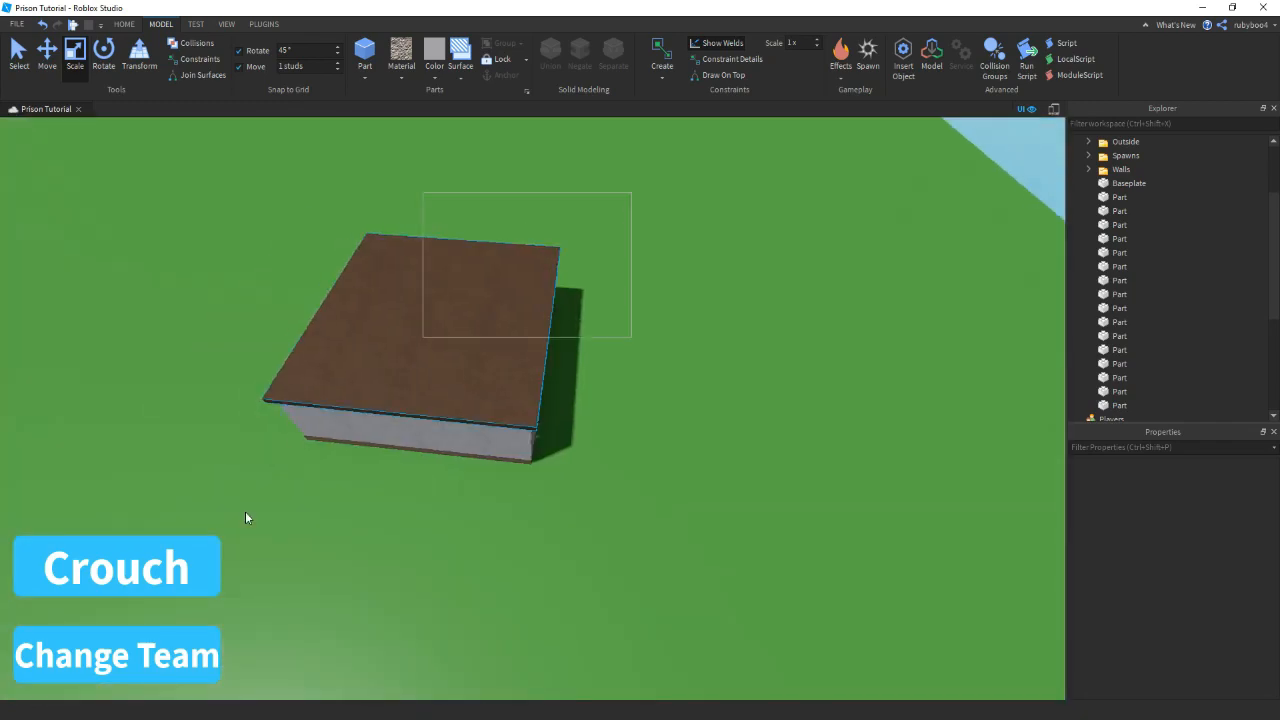
Group the new building's parts into a model named CriminalBase and place it in the Buildings folder
key("ctrl+g")
left_click(1142, 501)
left_click_drag(1117, 268, 1128, 183)
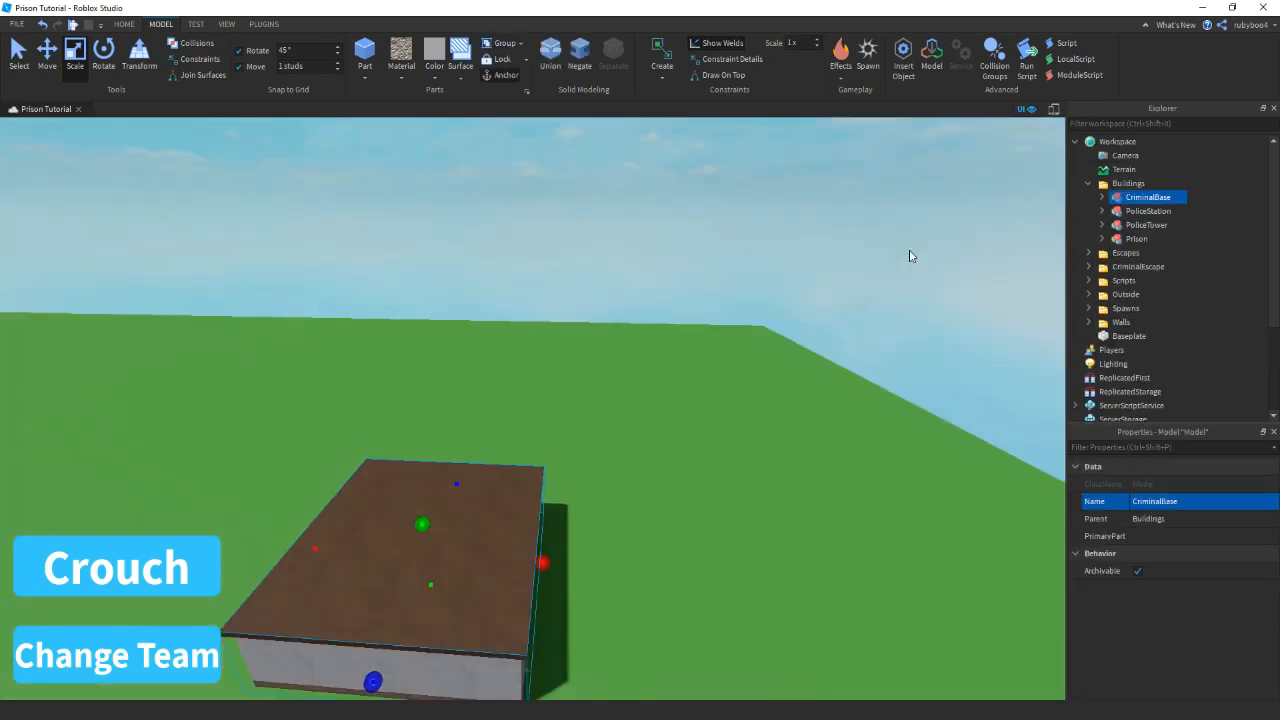
Rotate the CriminalBase building so its openings face the prison's corner, and deselect it
left_click(103, 52)
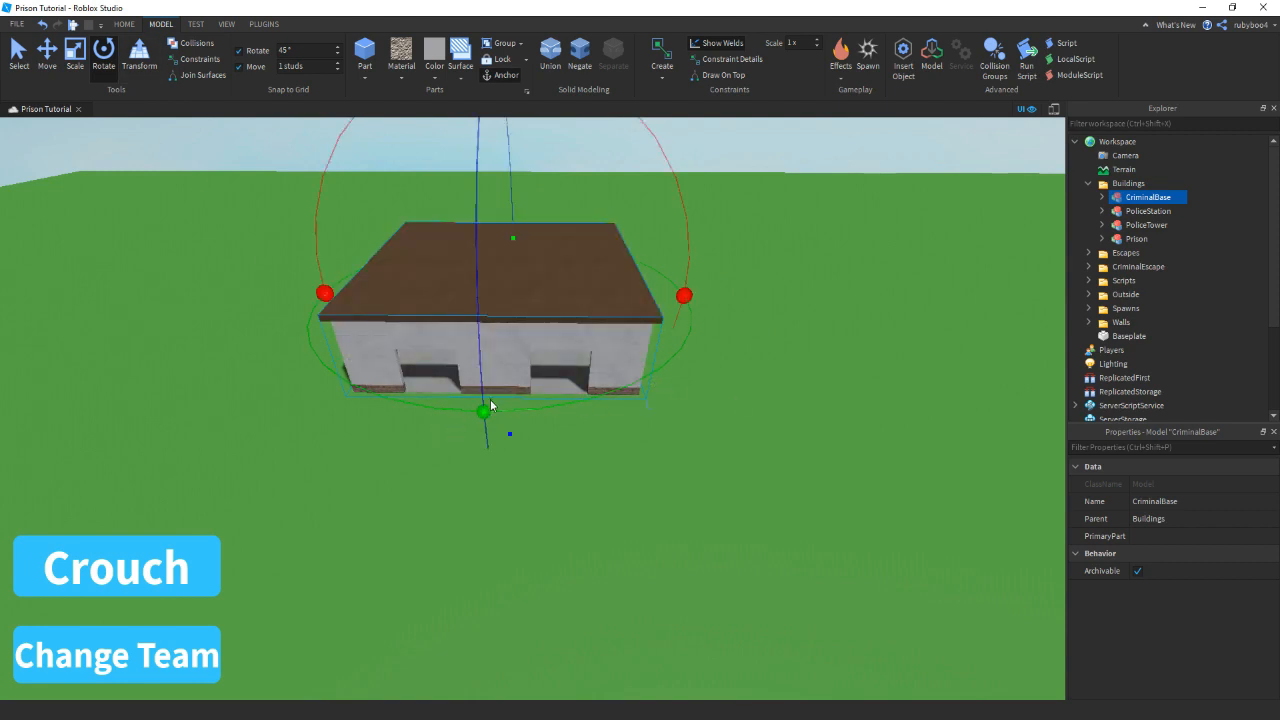
left_click_drag(490, 405, 724, 370)
left_click(724, 370)
right_click_drag(724, 370, 724, 370)
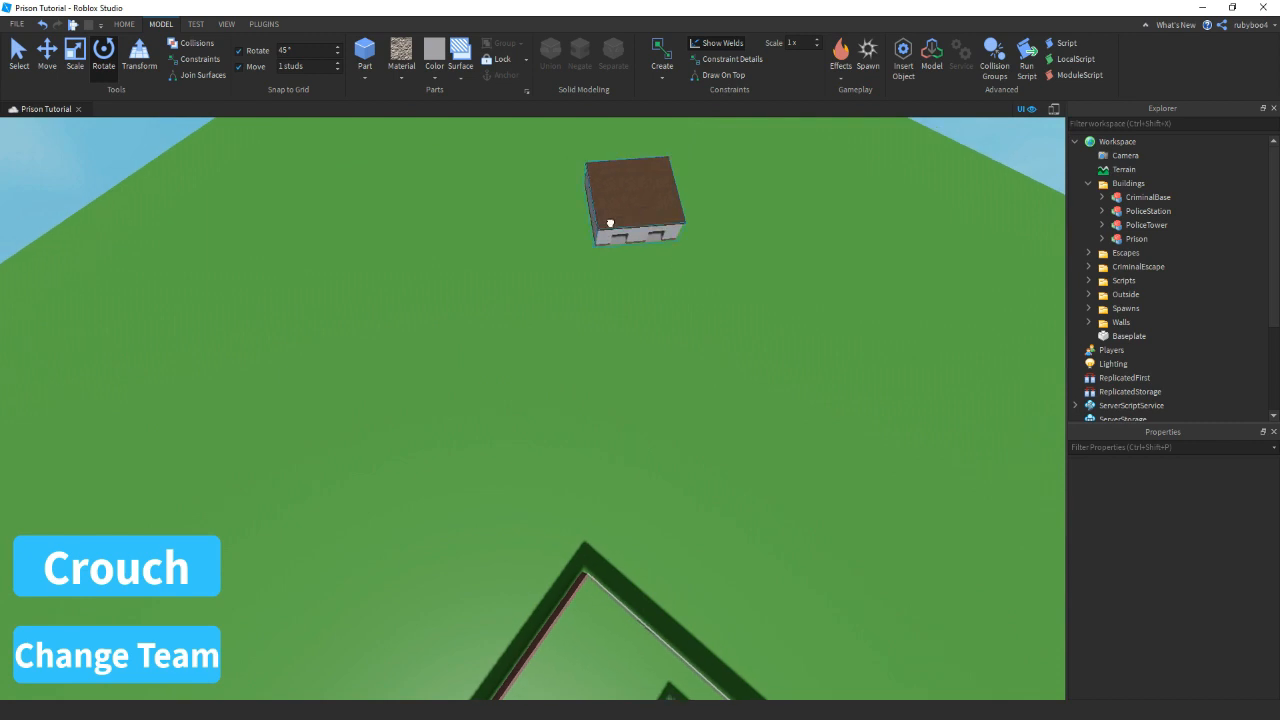
left_click(610, 222)
right_click_drag(610, 222, 567, 205)
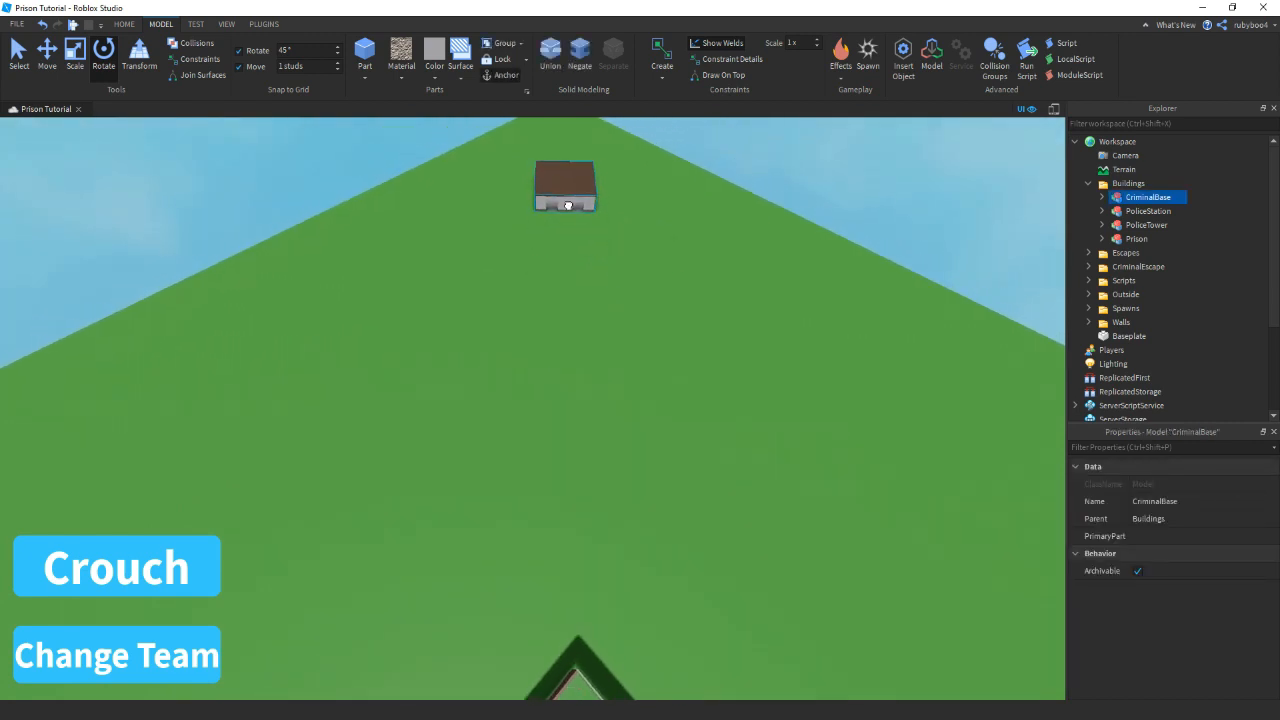
left_click(639, 271)
Insert an anchored part on the grass just outside the corner of the prison's chain-link fence
right_click_drag(639, 271, 642, 276)
key("w")
right_click_drag(721, 209, 614, 226)
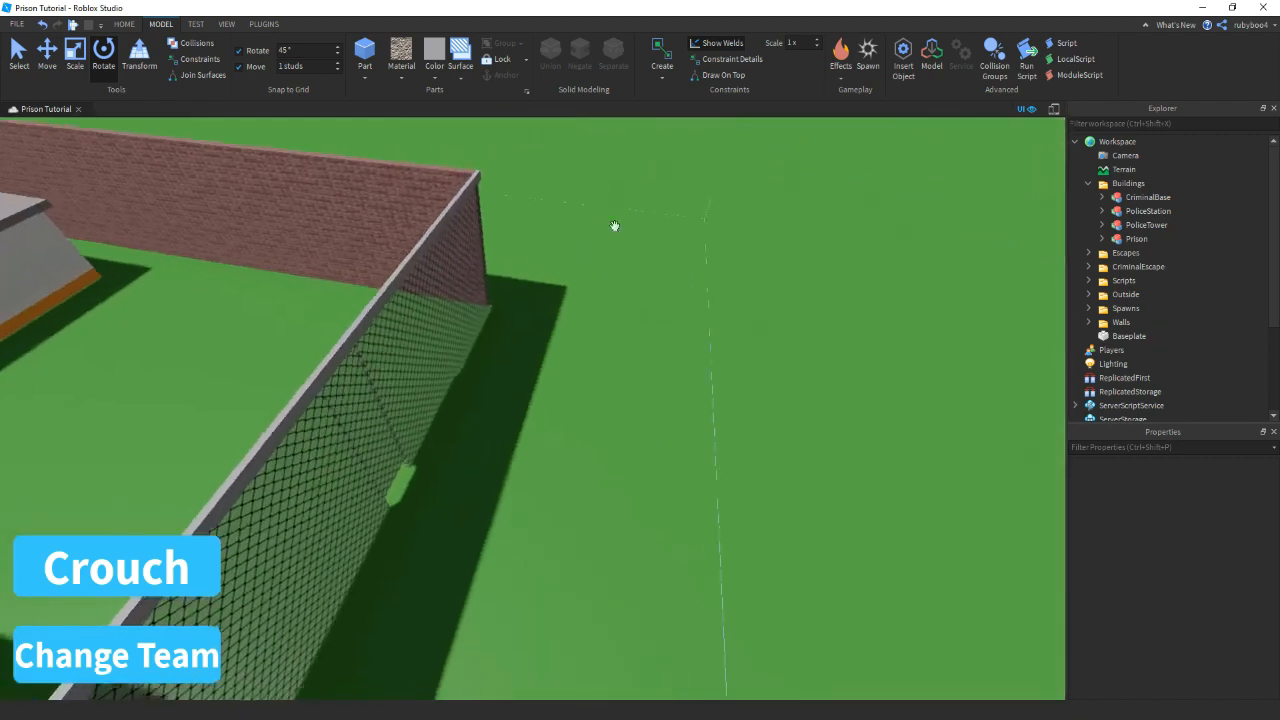
key("w")
right_click_drag(470, 378, 514, 373)
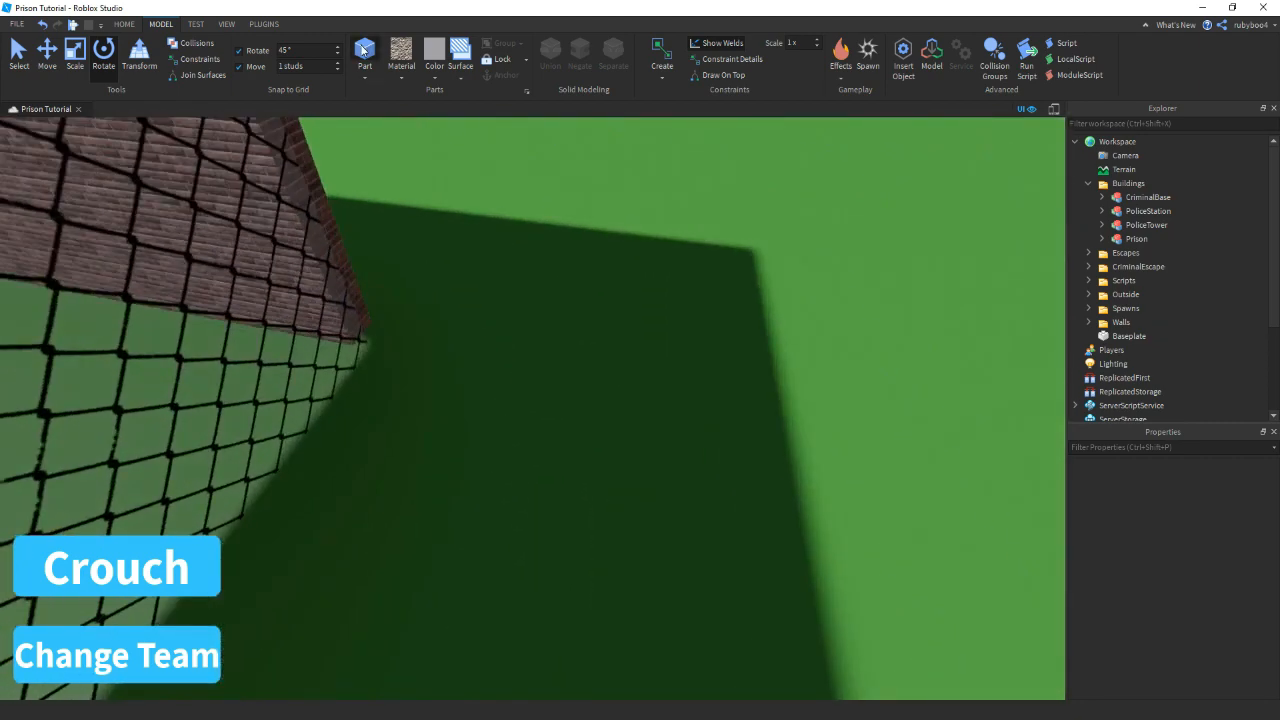
left_click(364, 50)
left_click(583, 457)
left_click(500, 75)
Stretch the part into a long concrete strip and duplicate it to outline a rectangular area along the prison fence
left_click(47, 52)
left_click(75, 52)
left_click_drag(500, 402, 543, 449)
key("ctrl+d")
key("ctrl+d")
left_click(640, 480)
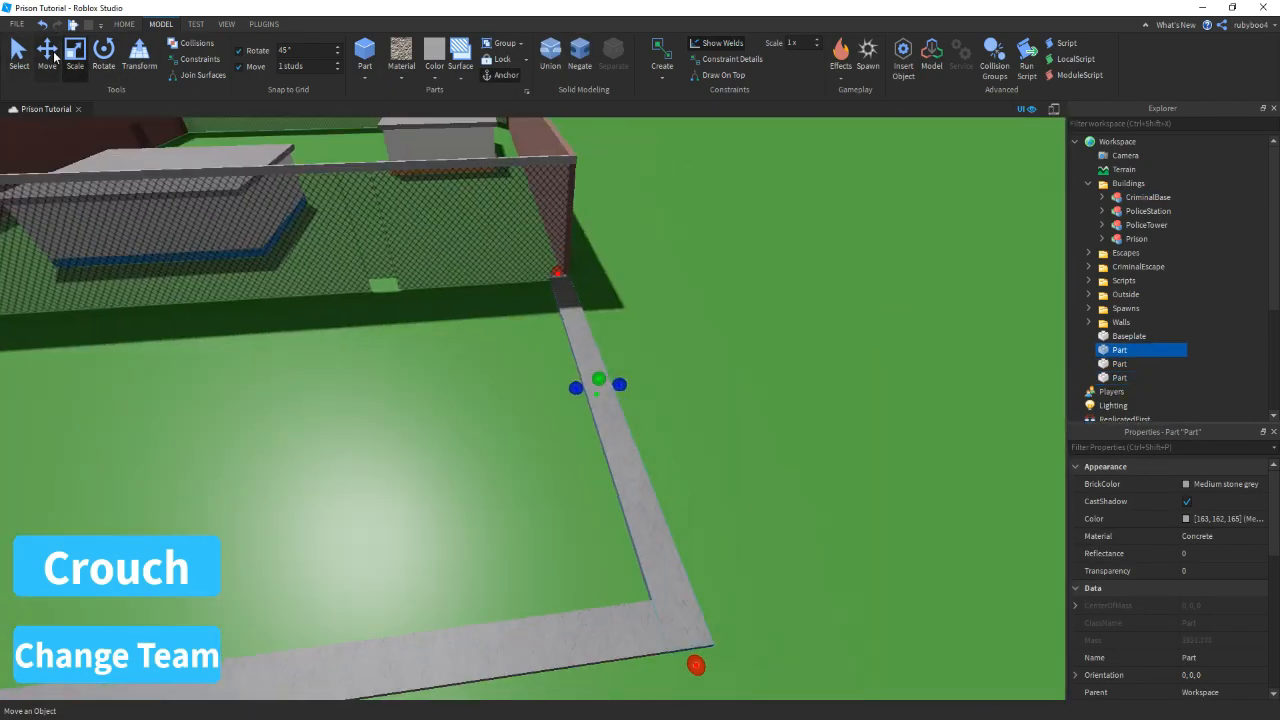
Duplicate a border strip, widen it to fill the outlined area beside the fence, and color the surface Black
left_click(47, 52)
key("ctrl+d")
left_click(75, 52)
left_click_drag(514, 321, 220, 350)
key("ctrl+d")
left_click(401, 76)
left_click(434, 76)
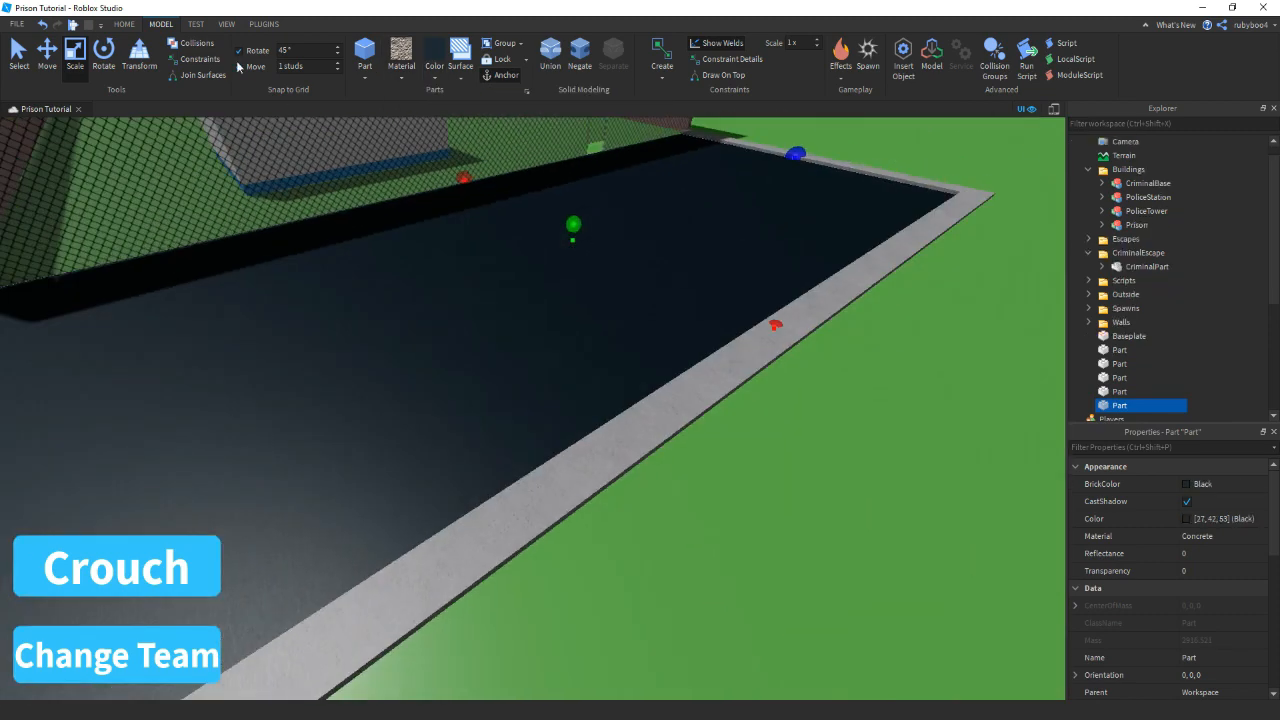
Shrink a copy of the black surface into a thin parking line and color it Institutional white
left_click(238, 67)
left_click_drag(796, 153, 780, 277)
left_click(1225, 484)
left_click_drag(608, 355, 522, 405)
Duplicate the white parking line repeatedly and space the copies along the outer edge of the car park
left_click(47, 52)
key("ctrl+d")
key("ctrl+d")
left_click_drag(522, 405, 436, 400)
key("ctrl+d")
left_click(320, 389)
left_click(497, 346)
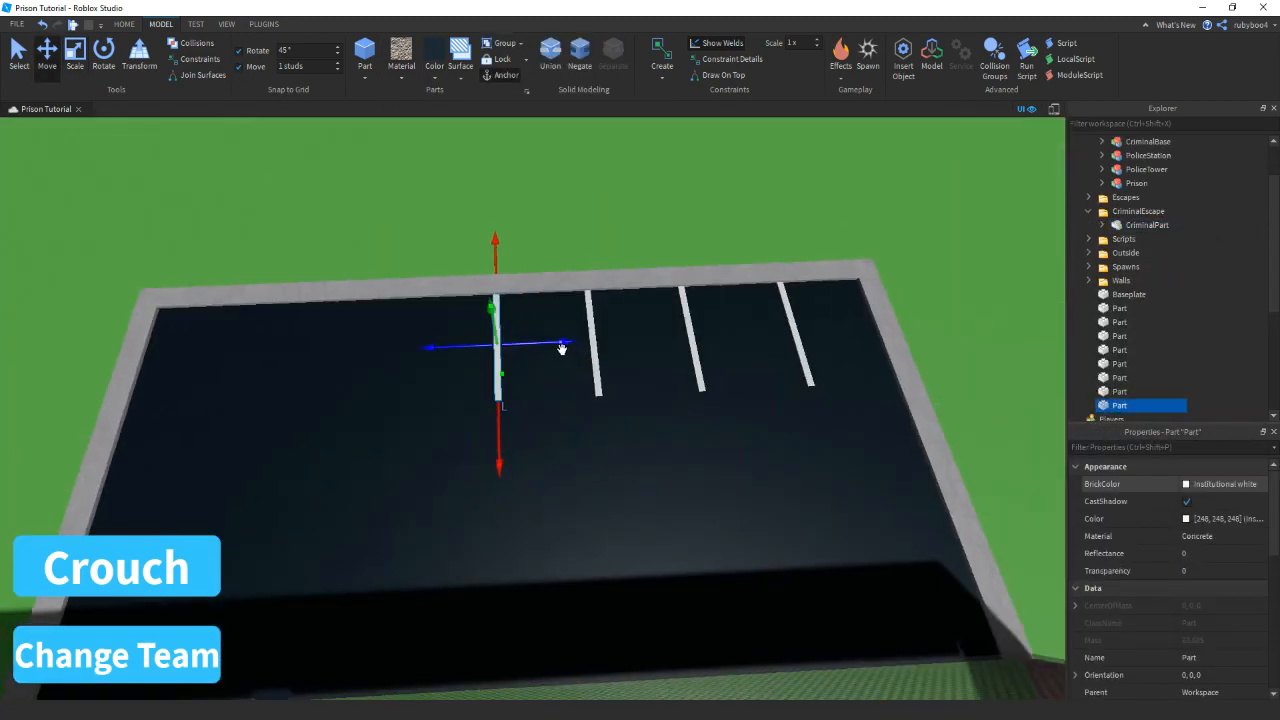
key("ctrl+d")
left_click_drag(562, 349, 466, 353)
Group the car park's parts into a model named CarPark and place it in the Buildings folder
key("ctrl+g")
left_click(1200, 501)
type("CarPark")
key("Return")
left_click_drag(1124, 349, 1128, 184)
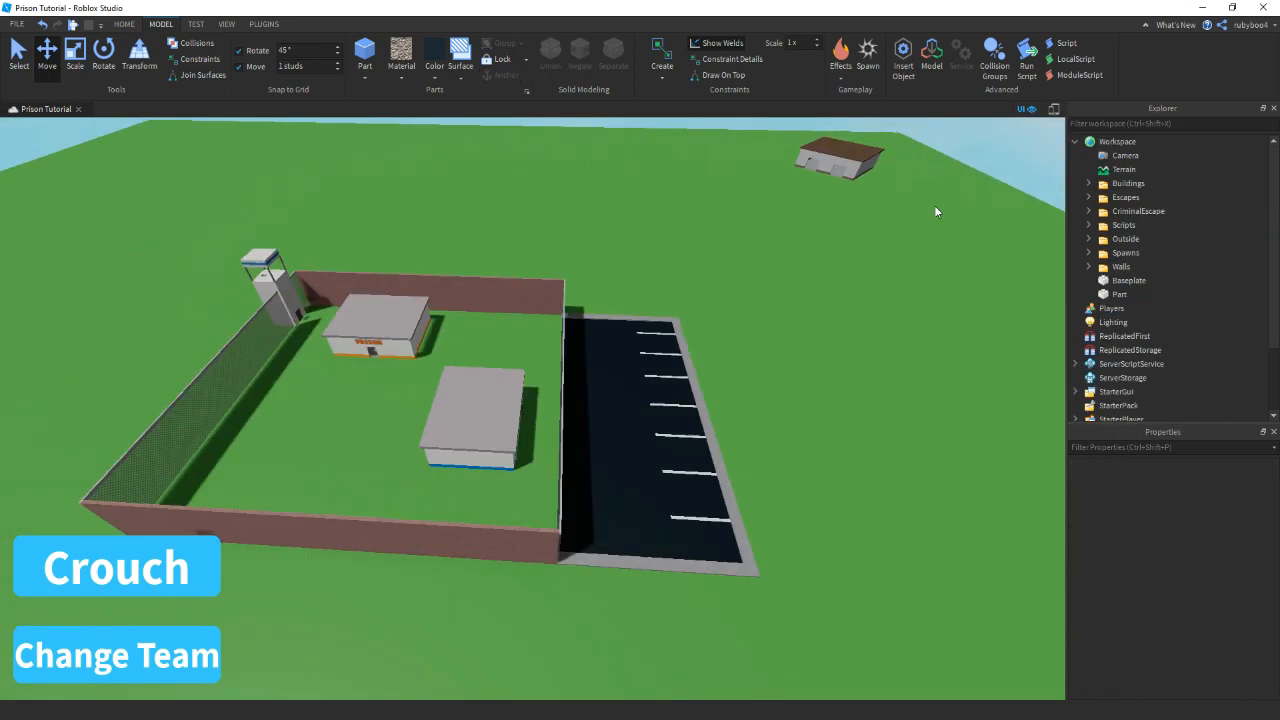
Switch to the Select tool and save the place
key("s")
key("w")
left_click(14, 55)
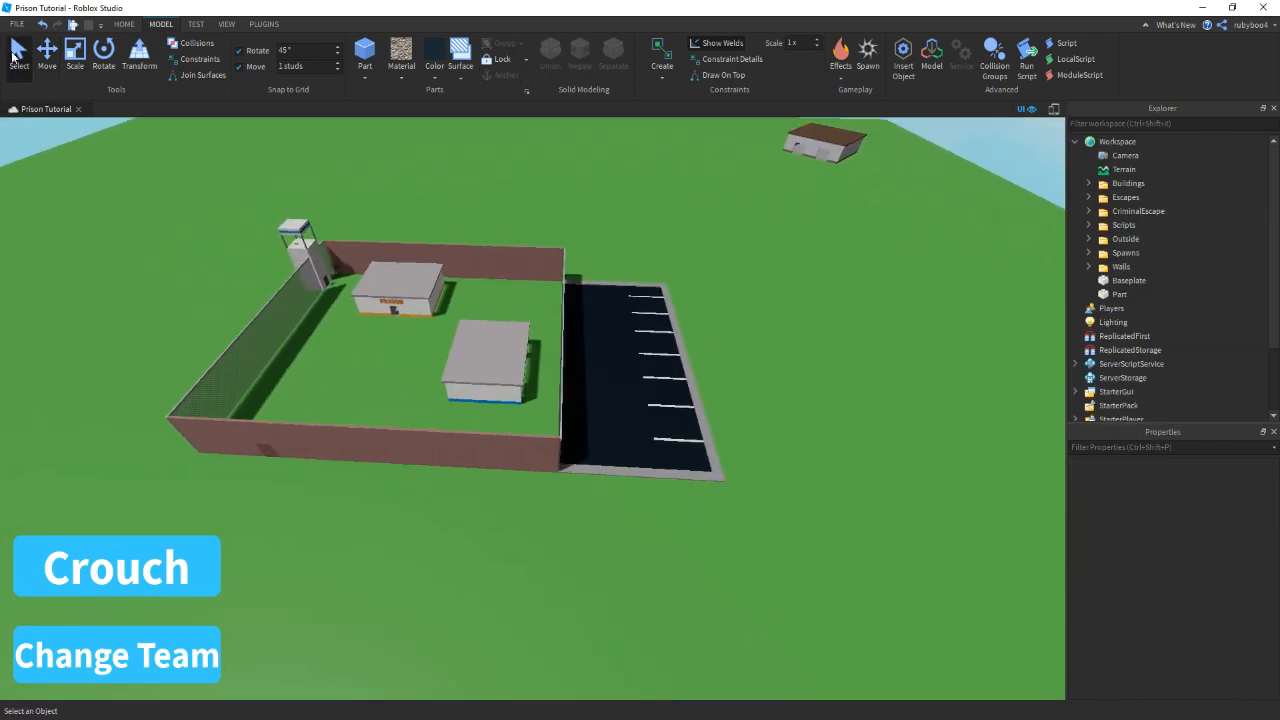
left_click(17, 23)
left_click(74, 160)
Rename the Crouch ScreenGui in StarterGui as Controls
right_click_drag(314, 443, 88, 518)
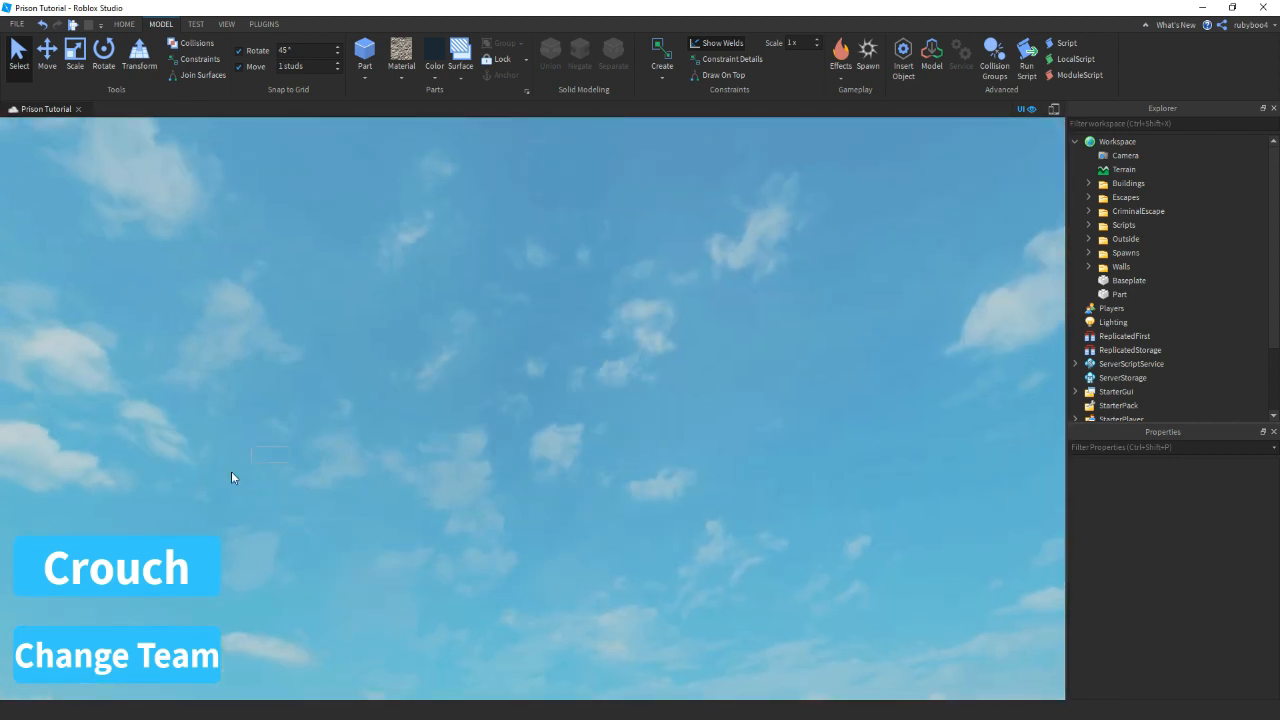
scroll(1088, 288, "down", 2)
left_click(1076, 308)
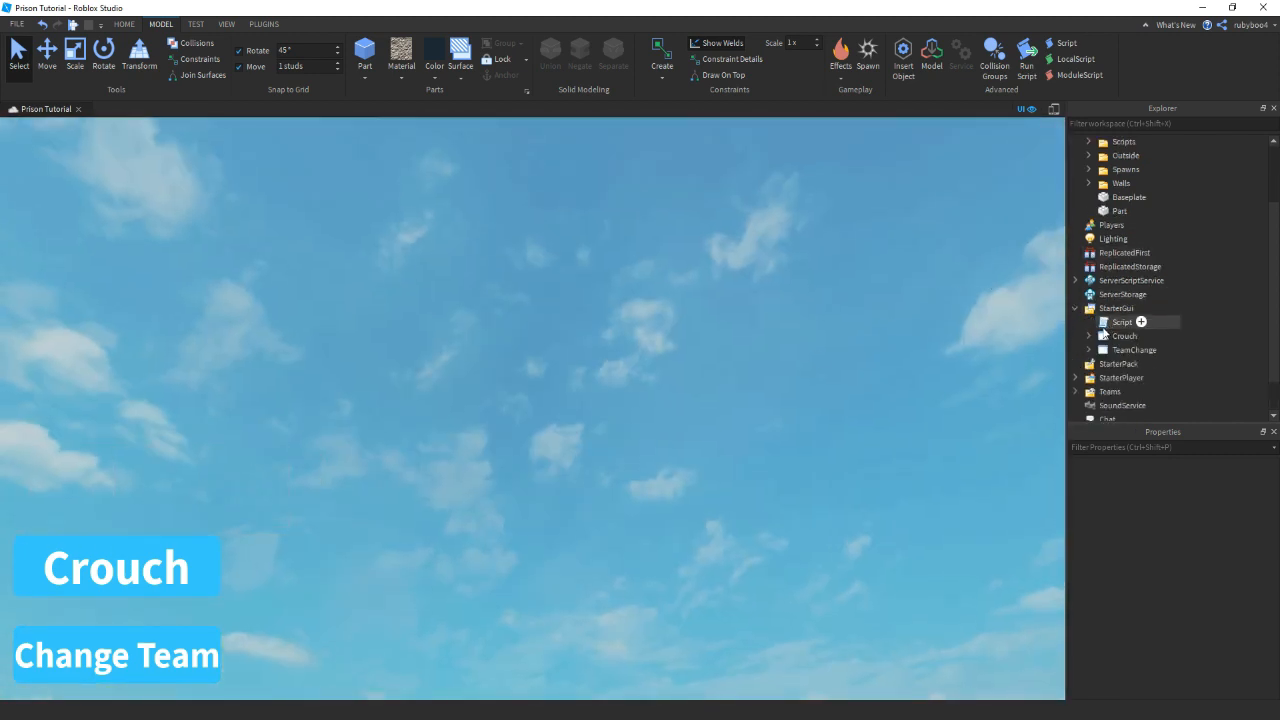
left_click(1088, 336)
left_click(1088, 336)
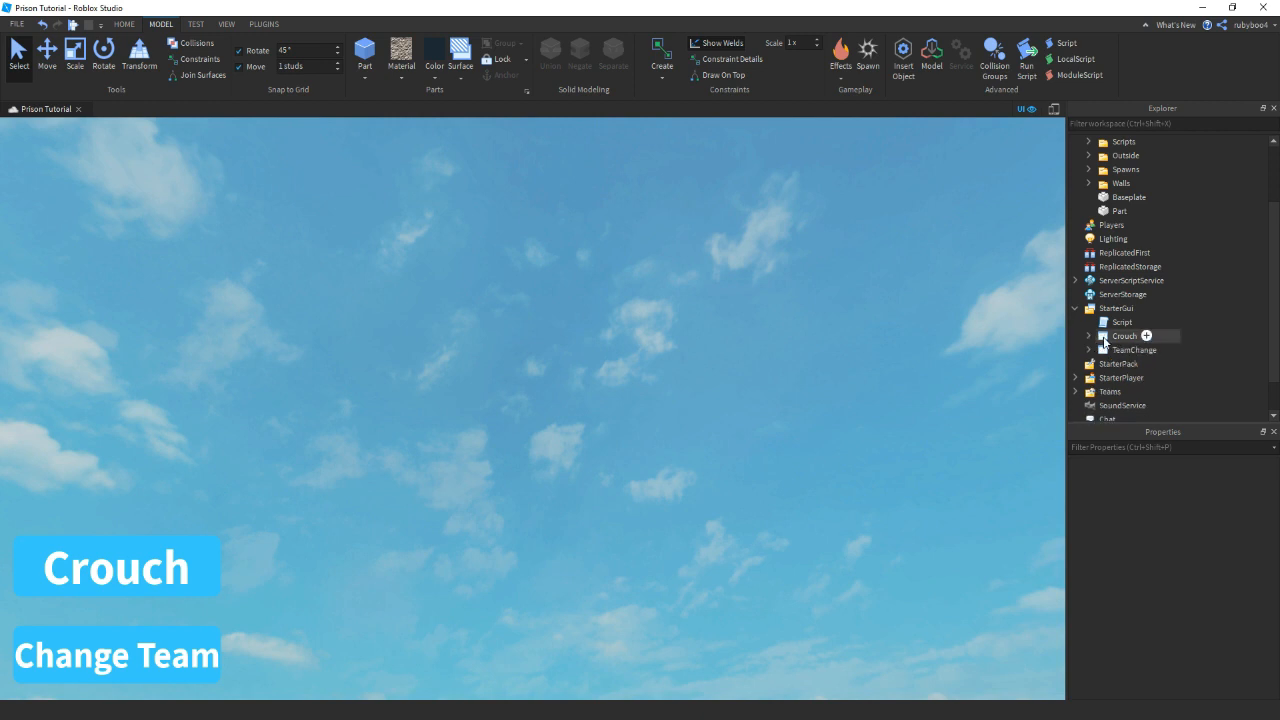
left_click(1120, 336)
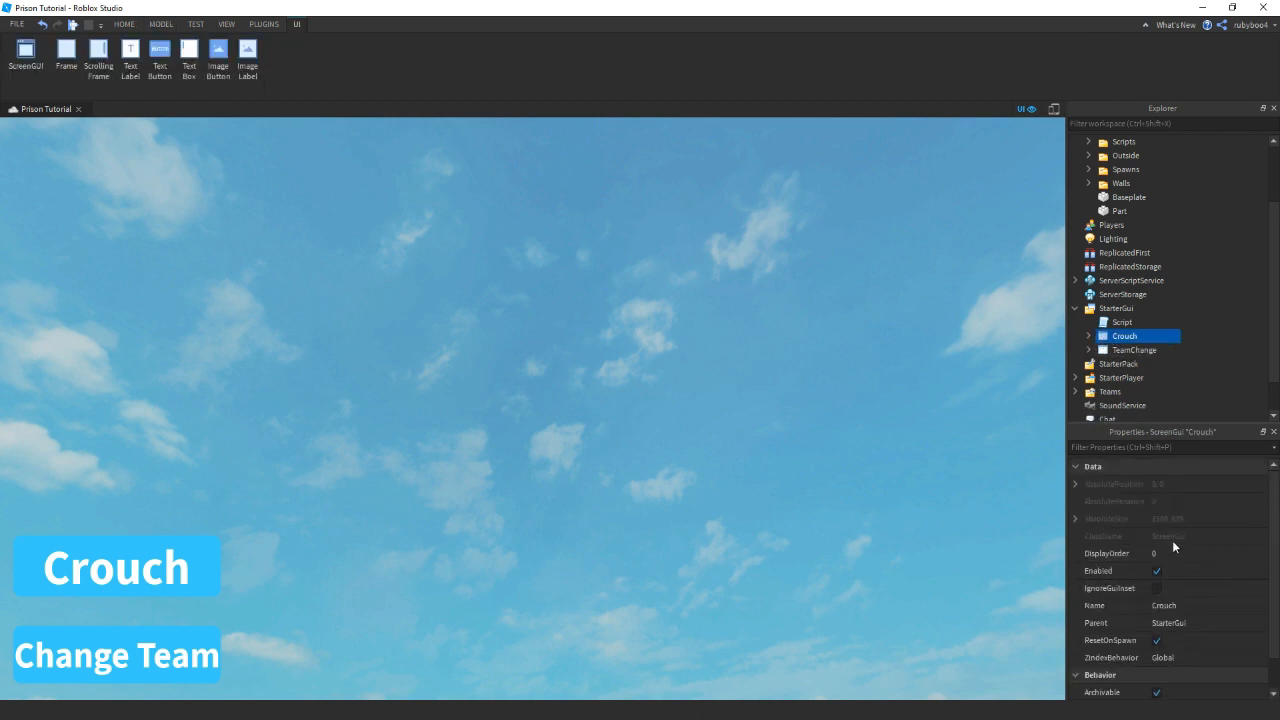
left_click(1165, 606)
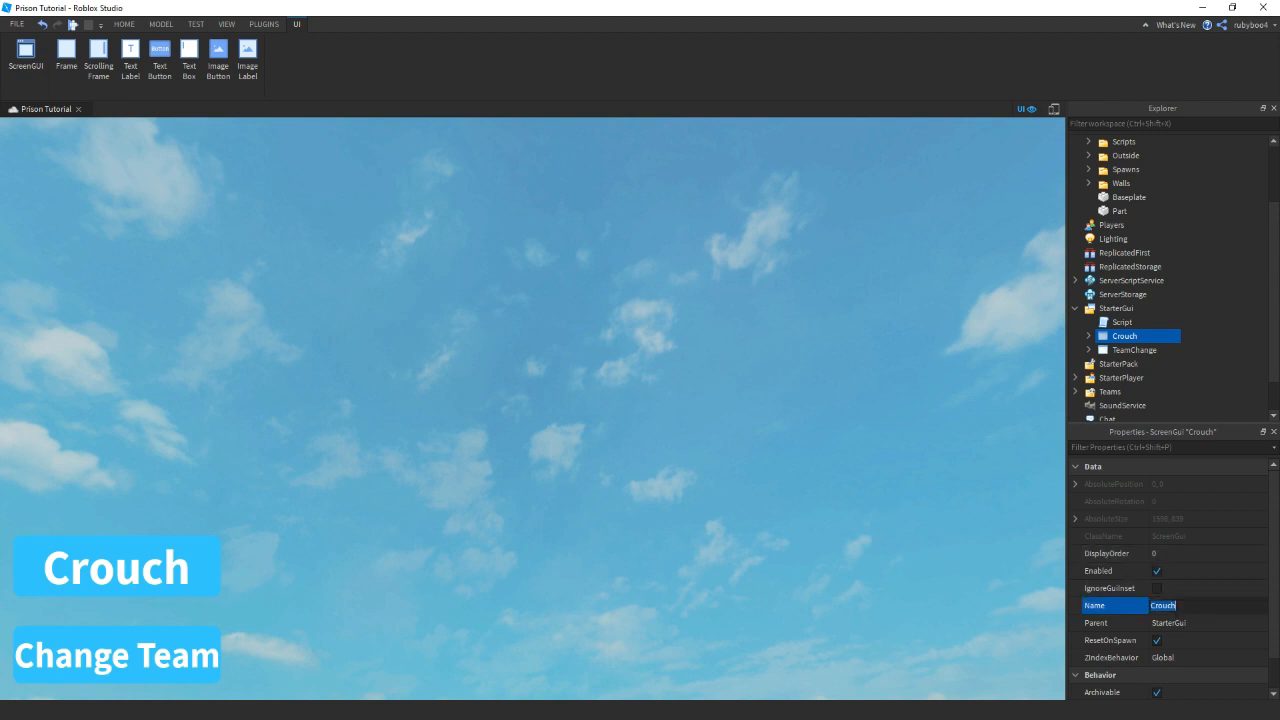
type("Controls")
key("Return")
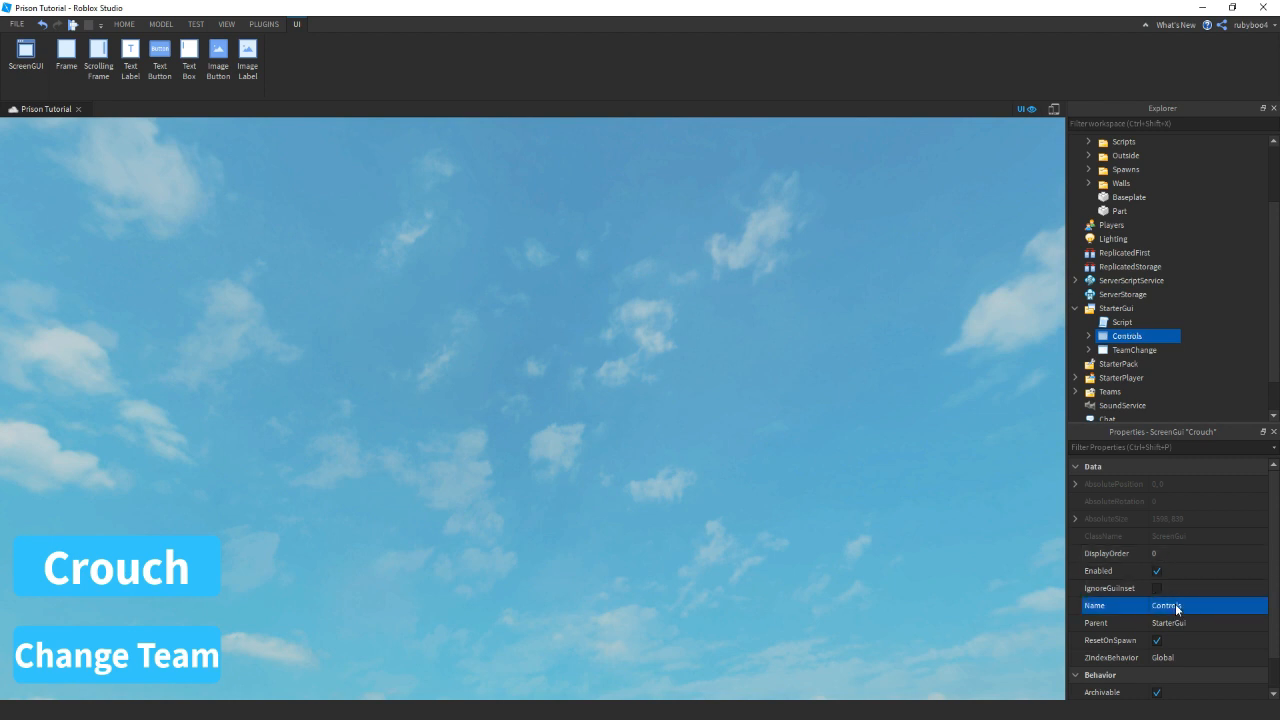
Duplicate the Crouch button in the Controls frame, reduce the copy to about 311 x 50 and place it above the original
left_click(1088, 336)
left_click(1135, 350)
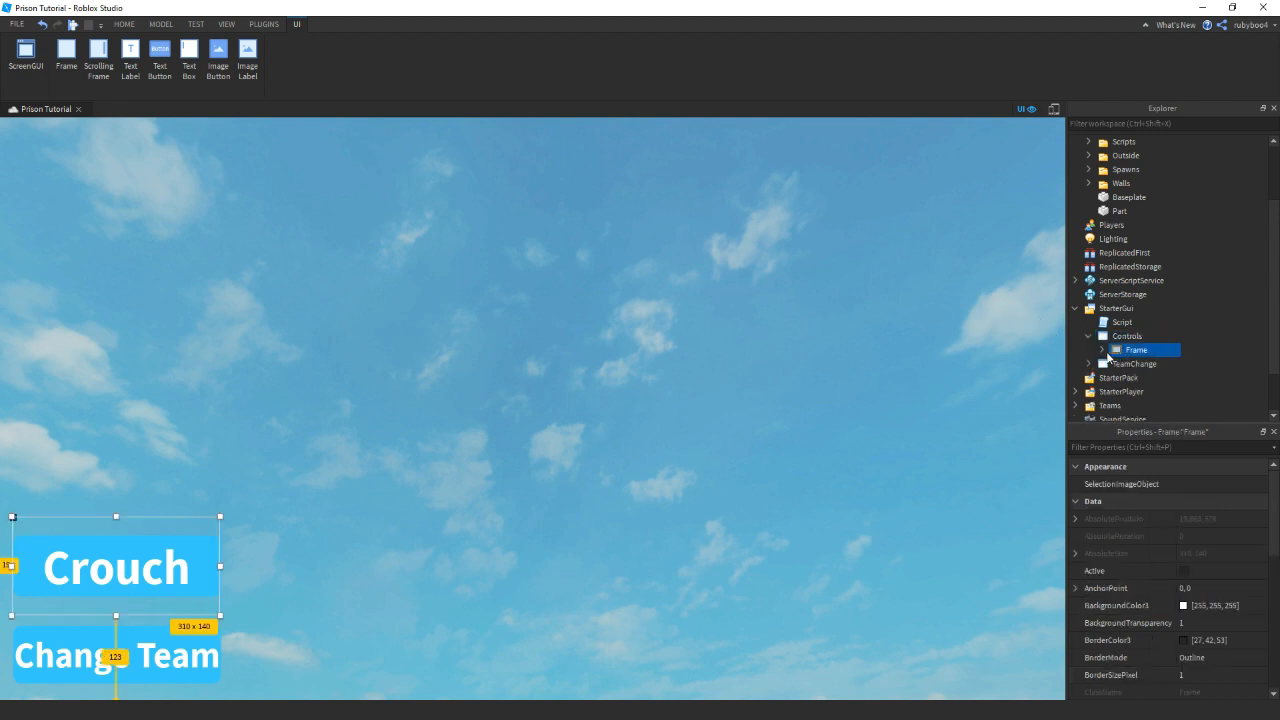
left_click(1102, 350)
left_click(1140, 378)
key("ctrl+d")
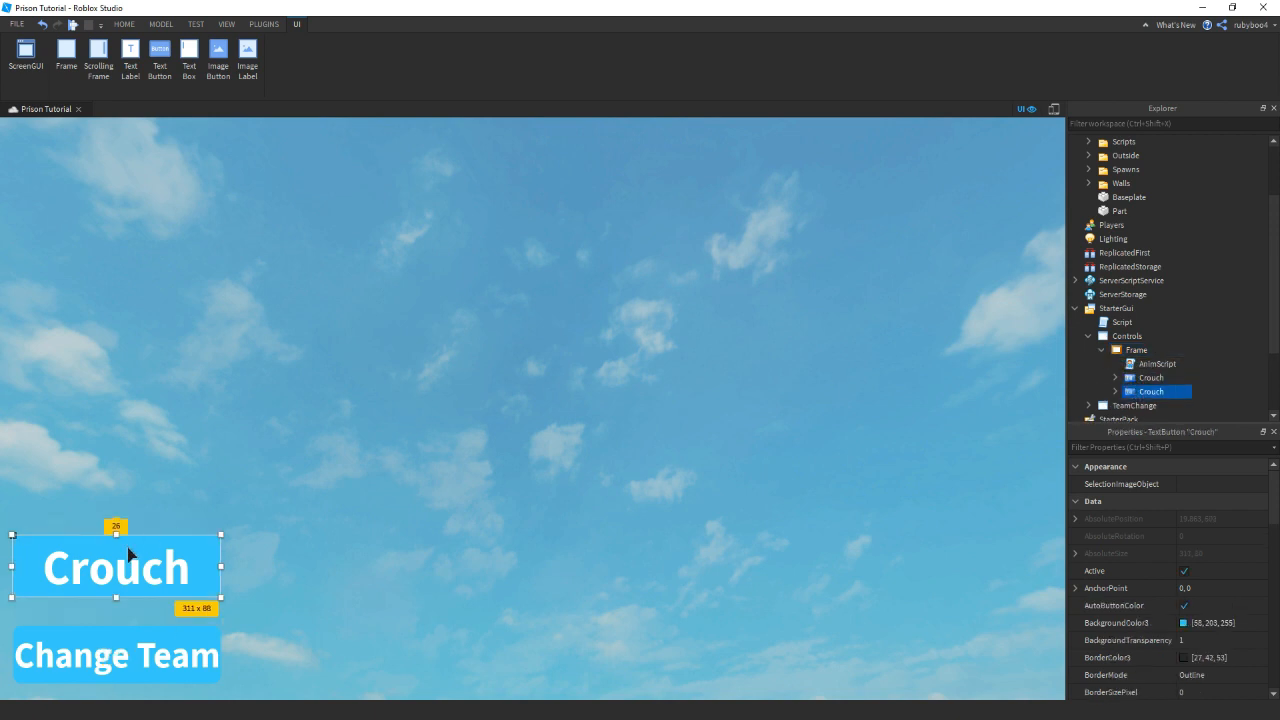
left_click_drag(126, 554, 169, 565)
left_click_drag(181, 475, 116, 509)
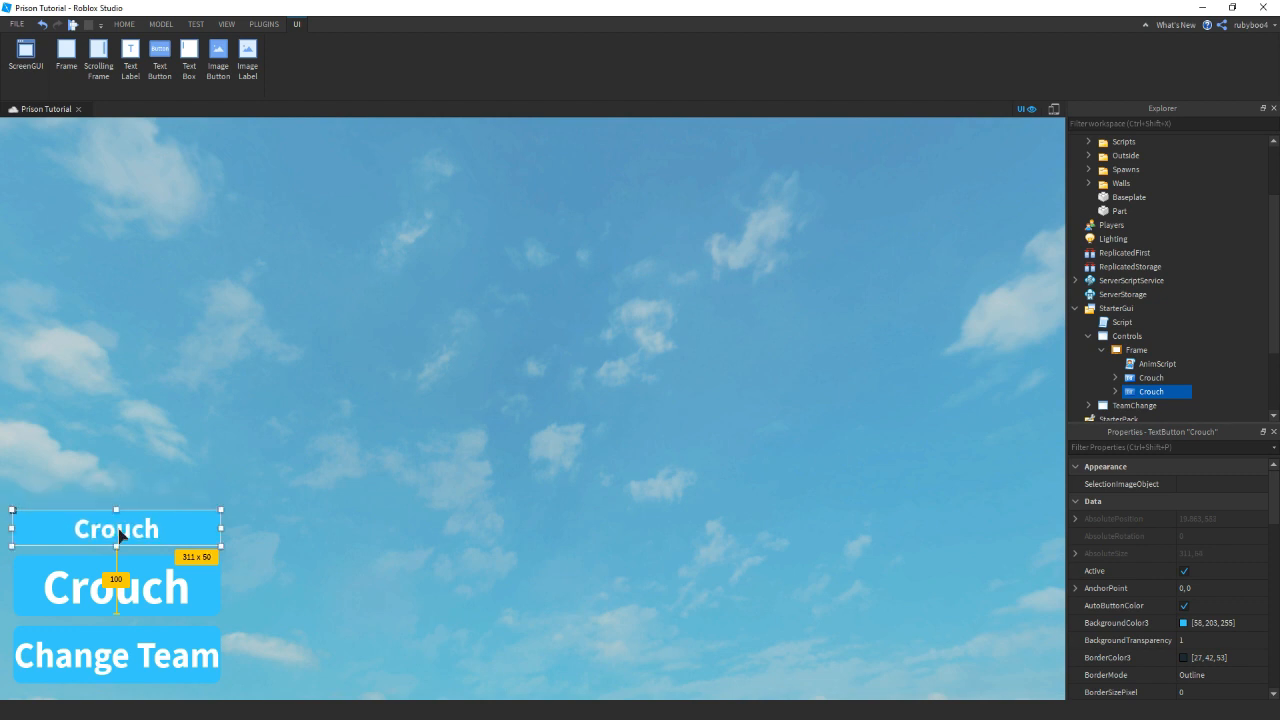
Shrink the original Crouch button to about 311 x 45 and its copy to about 311 x 40, stacked directly above it
left_click(150, 580)
left_click_drag(116, 553, 117, 589)
left_click_drag(160, 532, 116, 548)
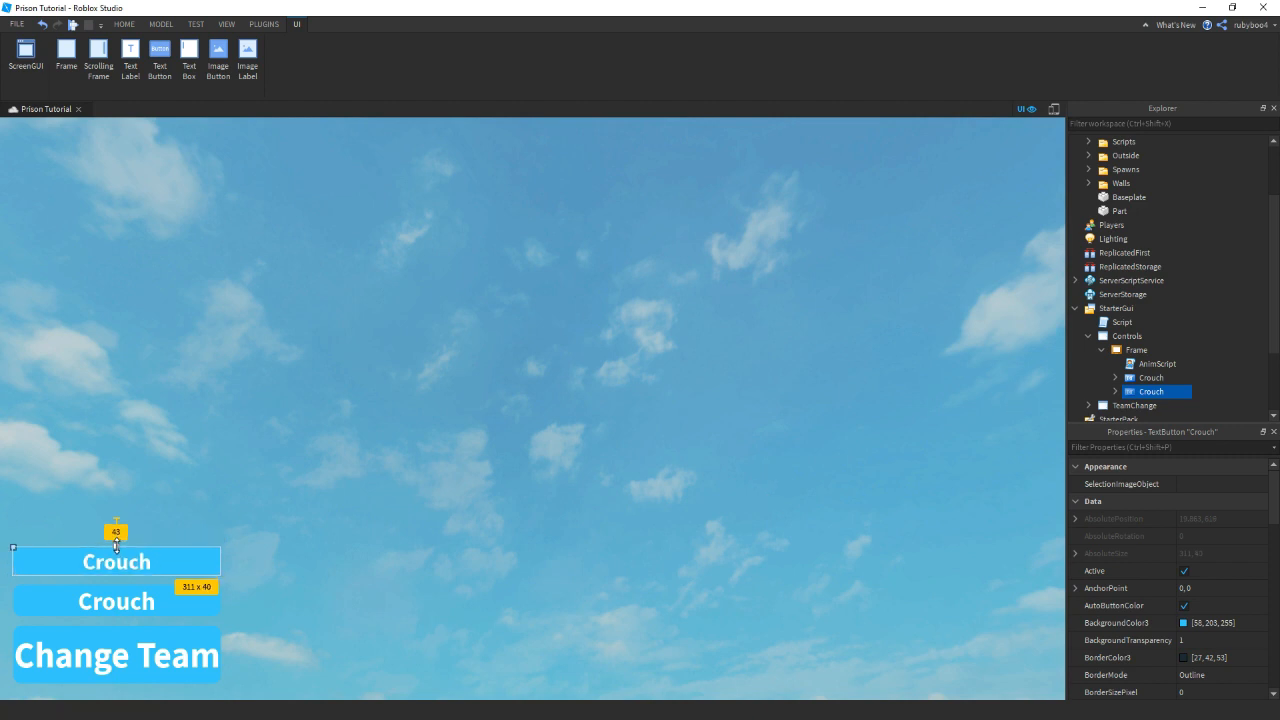
Rename the duplicated Crouch button as Sprint
right_click(1137, 391)
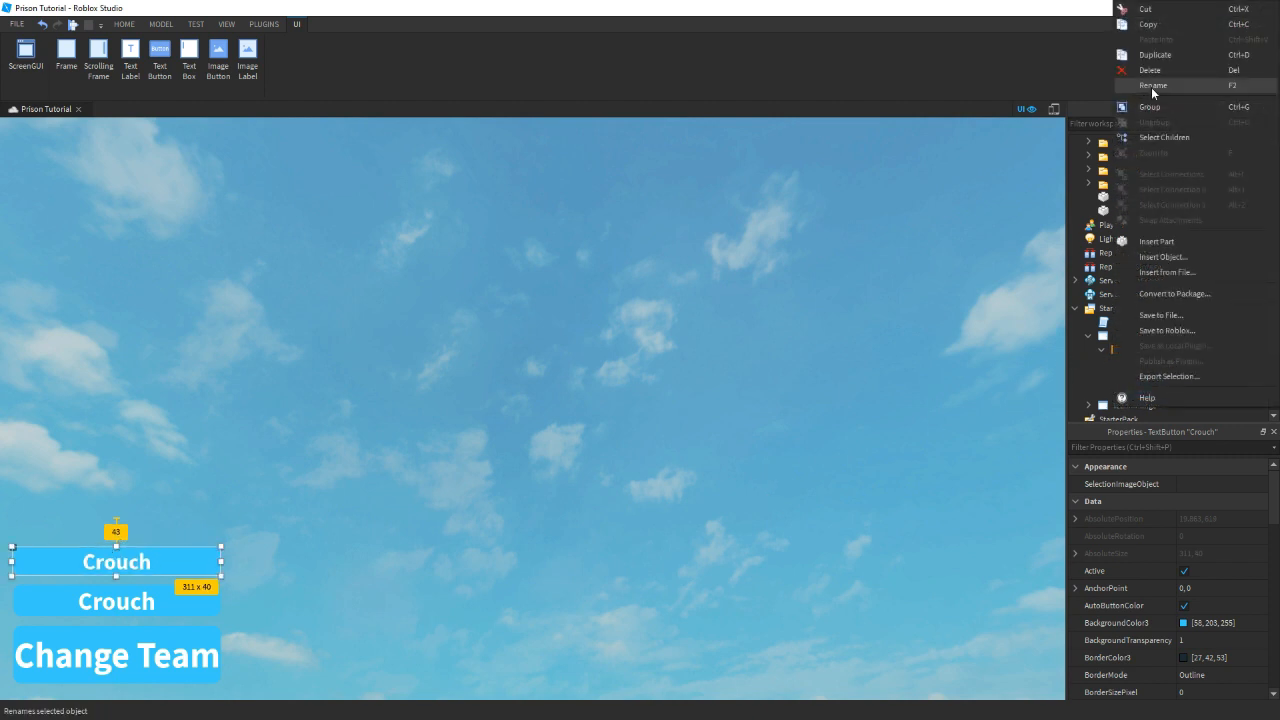
left_click(1151, 87)
type("St")
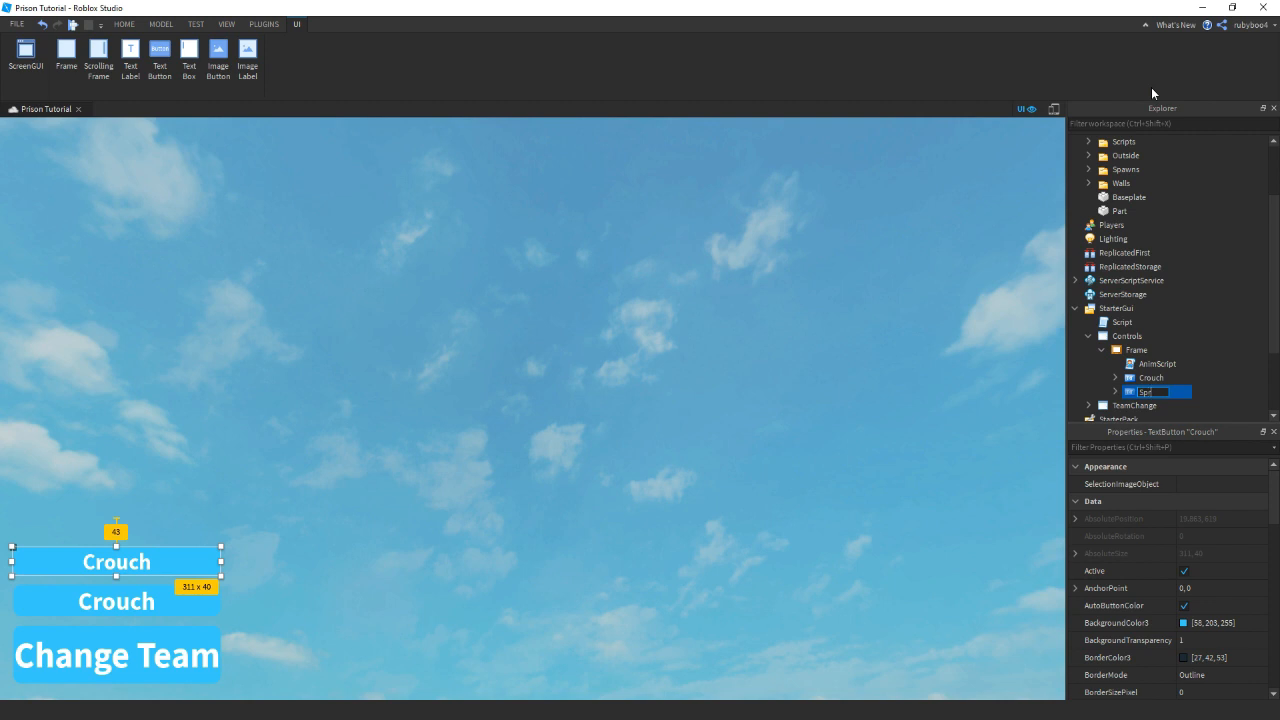
key("Return")
scroll(1210, 535, "down", 3)
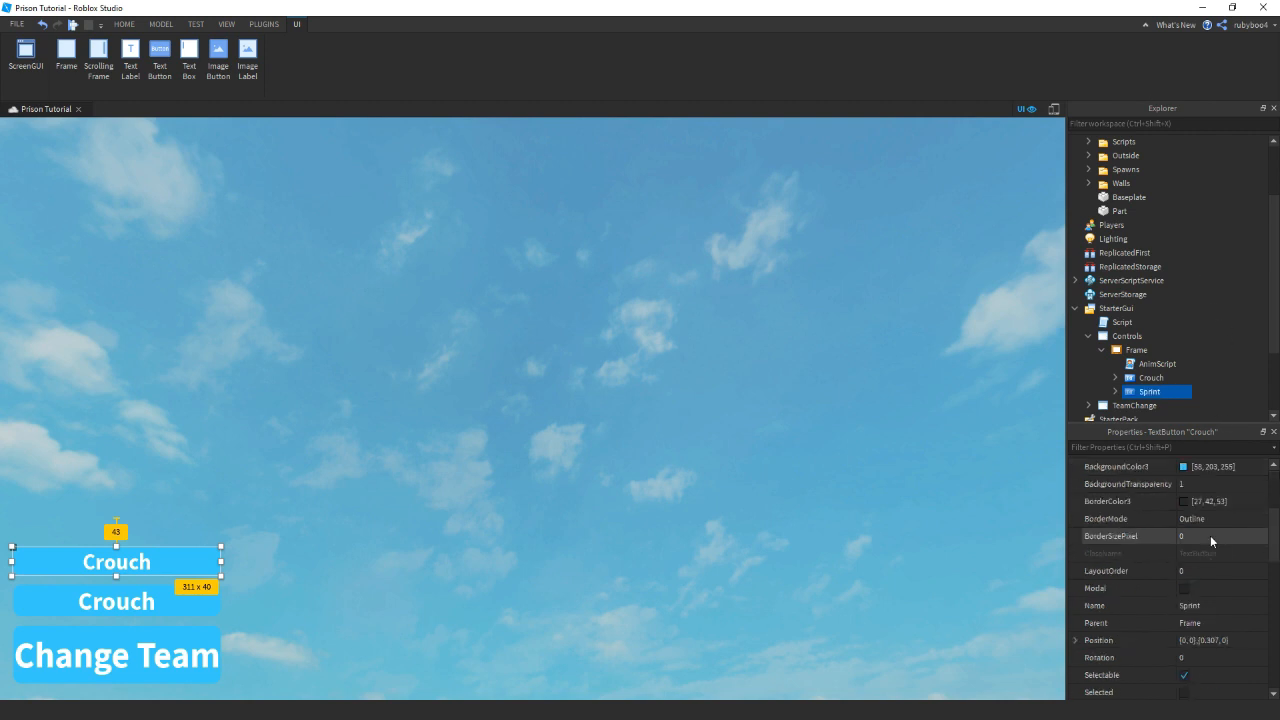
Delete the AnimID value from inside the Sprint button
left_click(1115, 391)
scroll(1146, 376, "down", 1)
left_click(1151, 366)
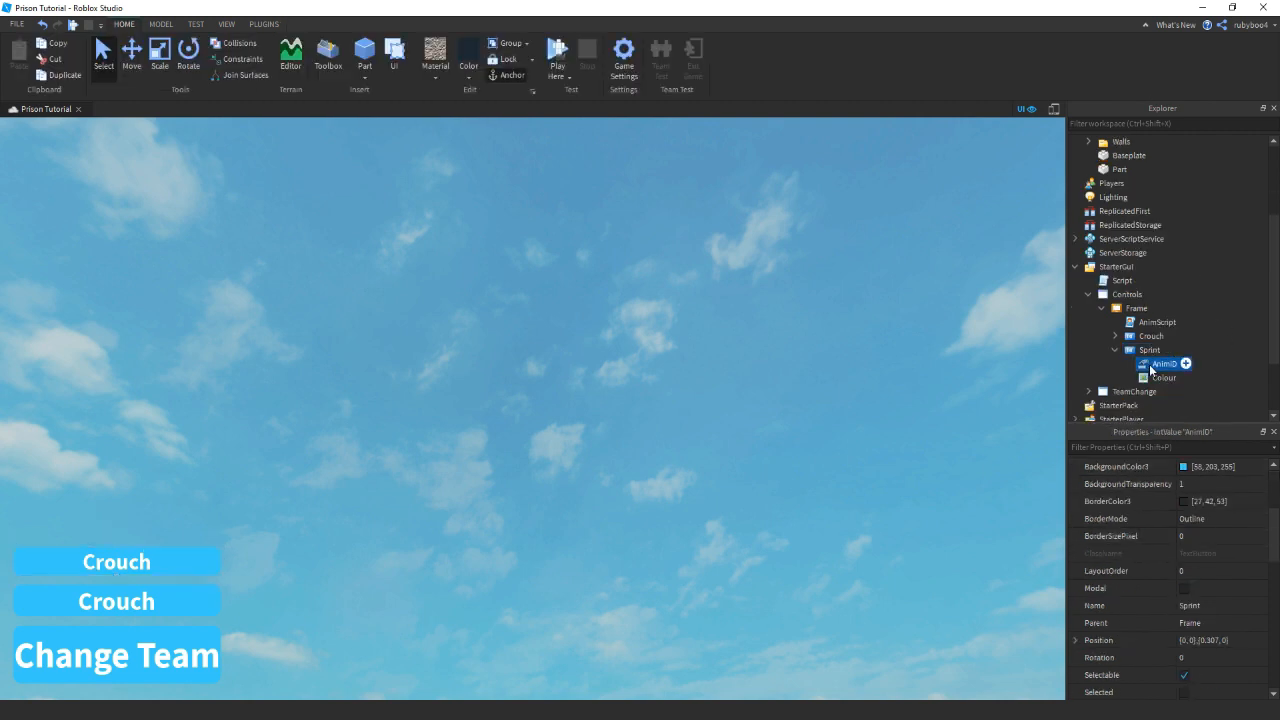
key("Delete")
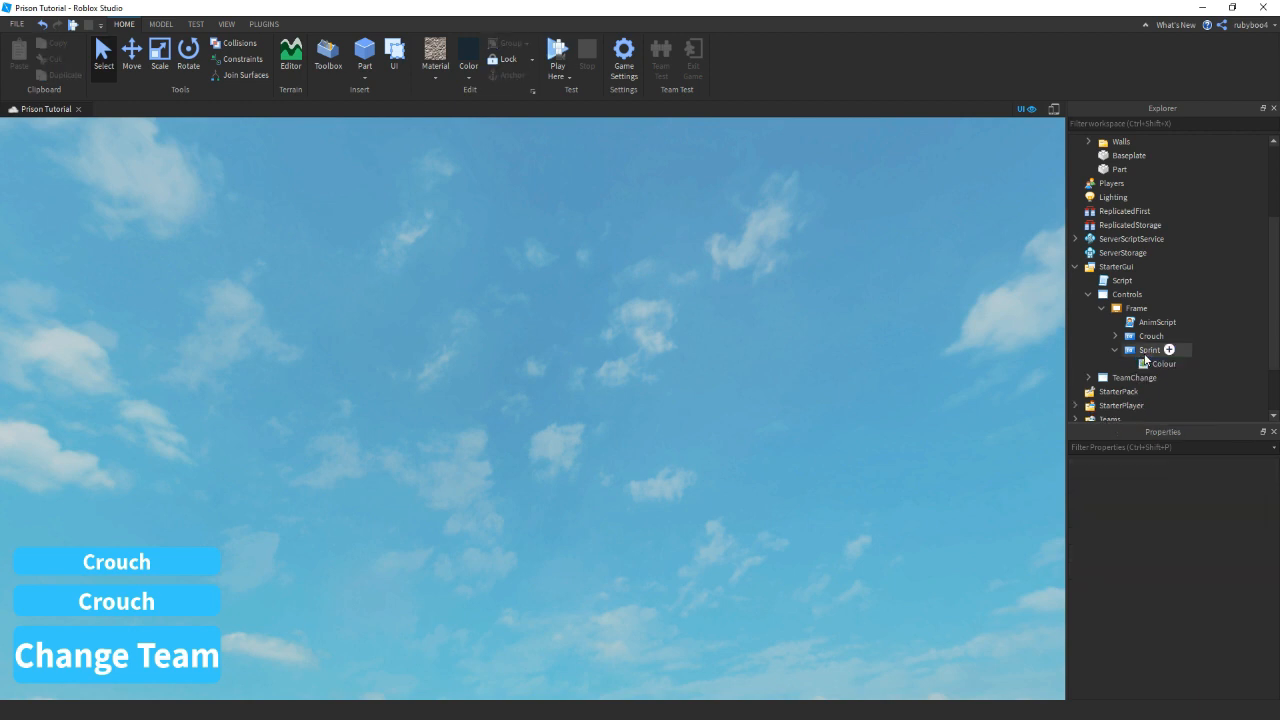
Set the Sprint button's displayed text to Sprint and deselect it
left_click(1149, 352)
scroll(1168, 575, "down", 9)
left_click(1210, 556)
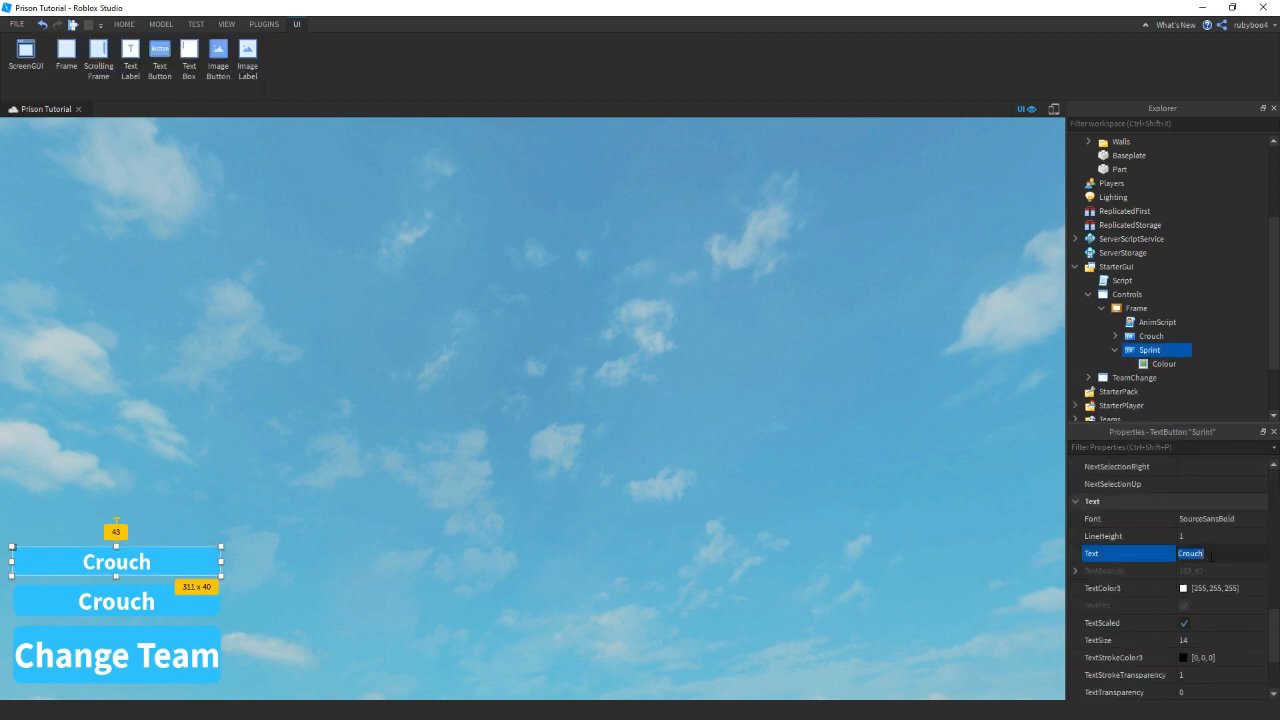
type("Sprint")
key("Return")
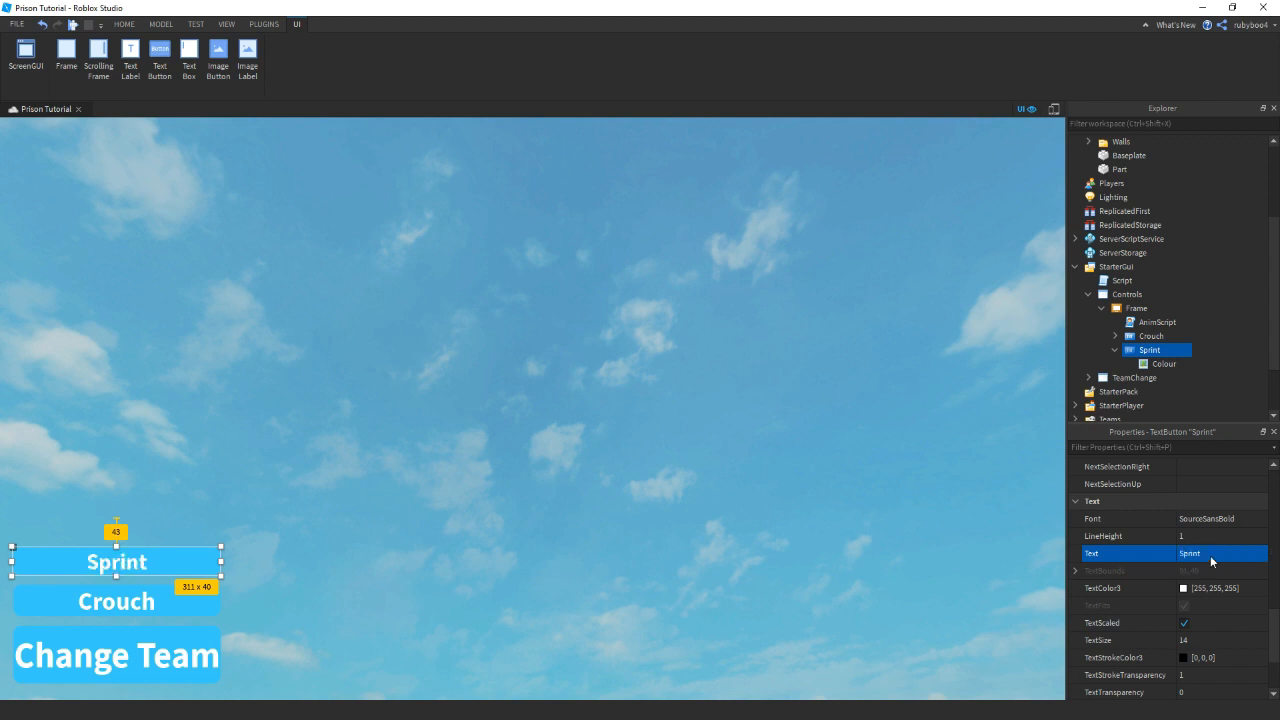
left_click(725, 462)
Try to nudge the Sprint button slightly above the Crouch button
right_click_drag(617, 426, 617, 426)
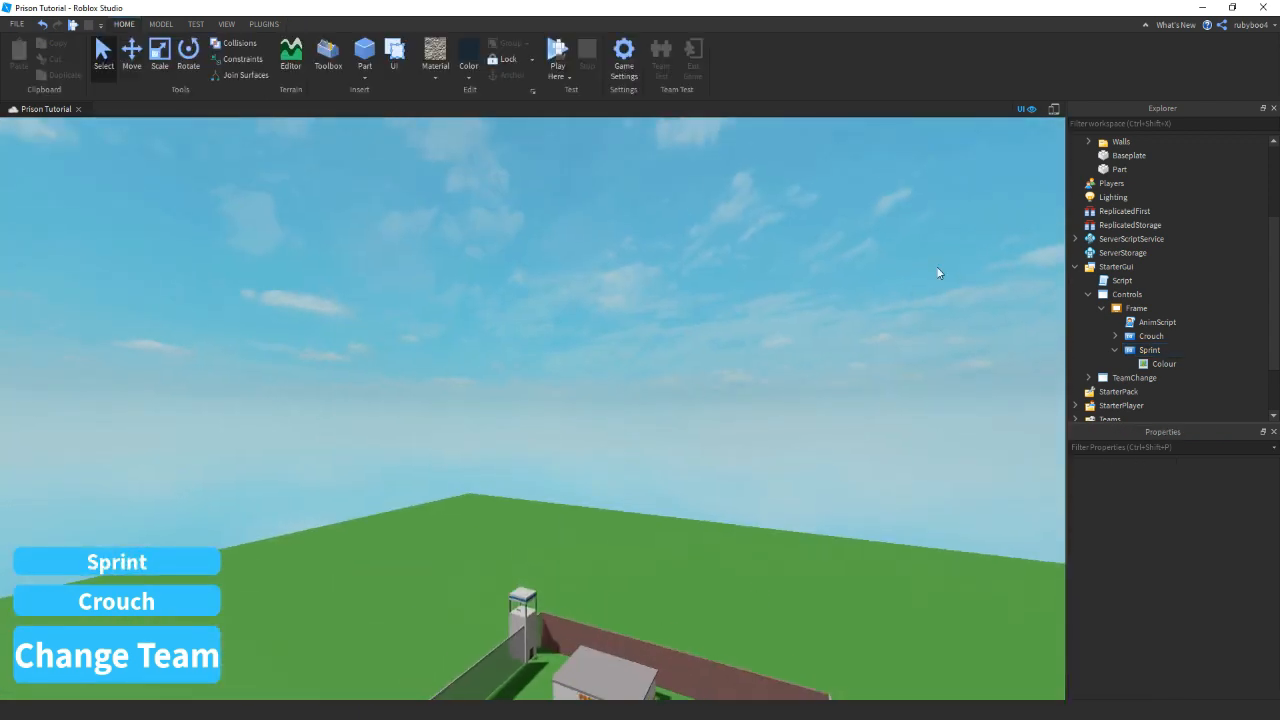
right_click_drag(937, 271, 937, 271)
left_click(44, 574)
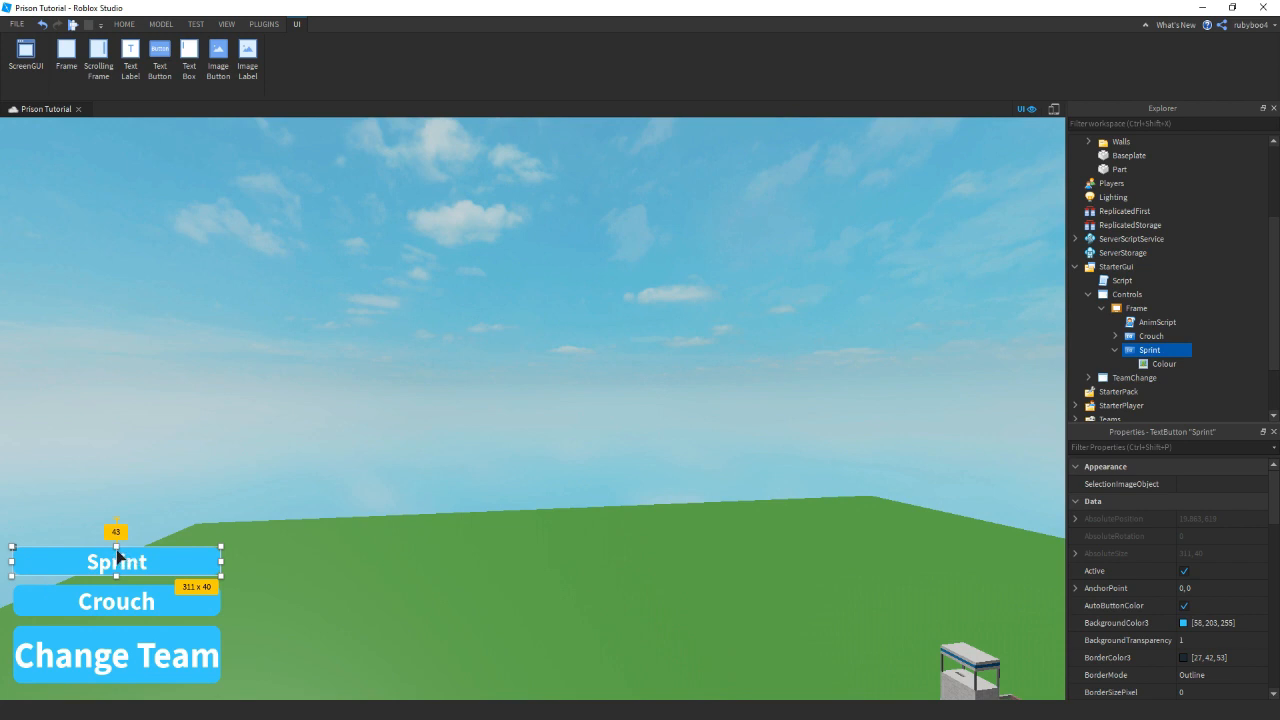
left_click_drag(118, 556, 117, 558)
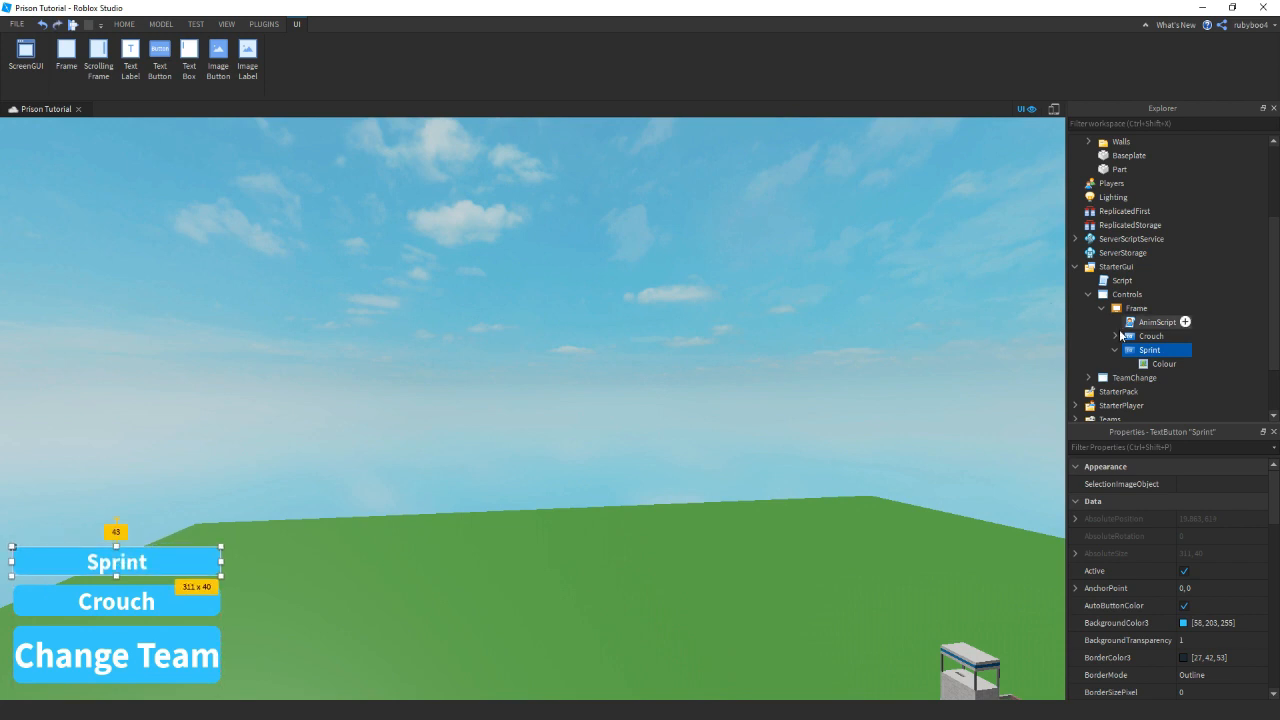
Set the Sprint button's size to {0, 311},{0, 45} to match Crouch, and adjust its position above that button
left_click(1151, 336)
scroll(1219, 588, "down", 4)
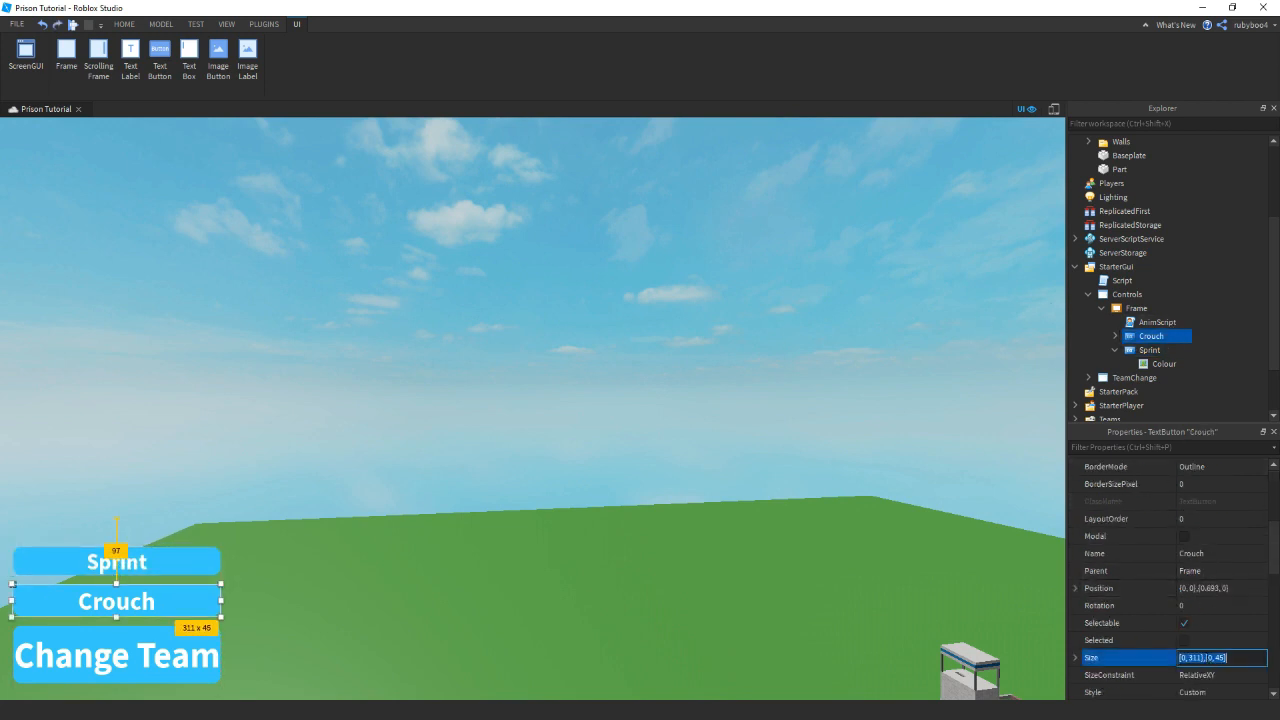
left_click(1150, 350)
left_click(1210, 657)
key("BackSpace")
type("5")
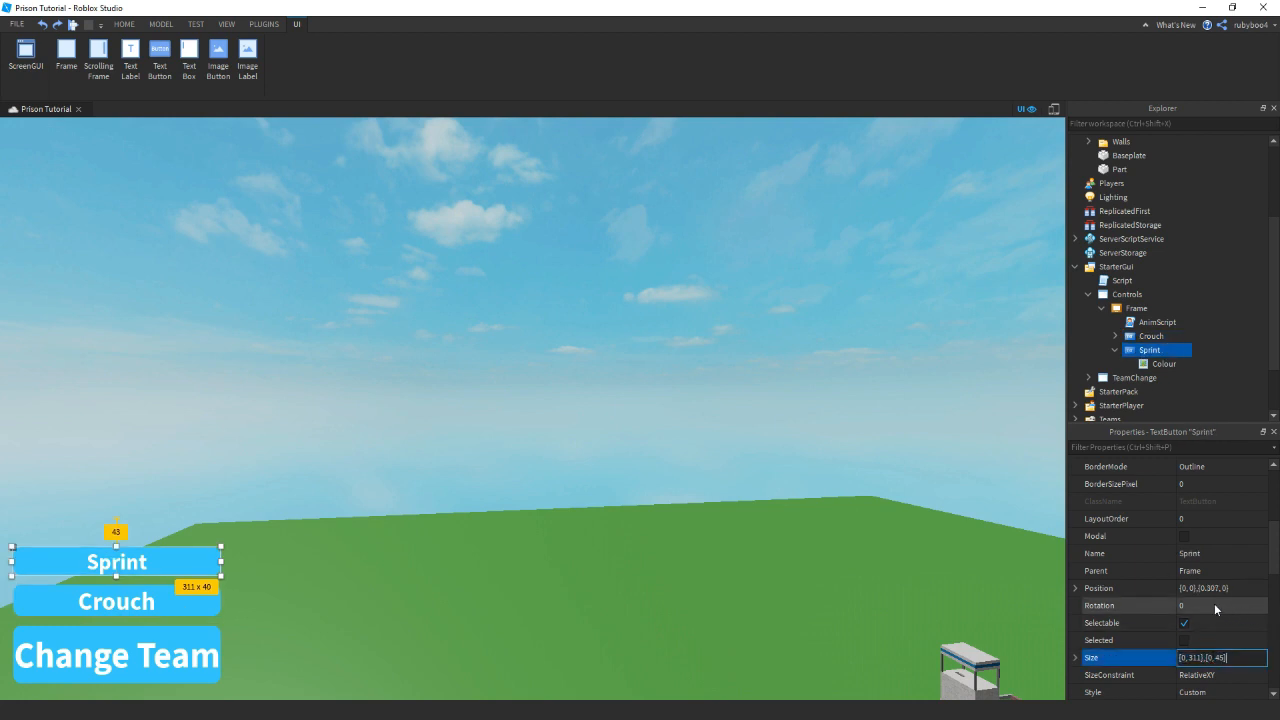
key("Return")
left_click_drag(157, 558, 160, 557)
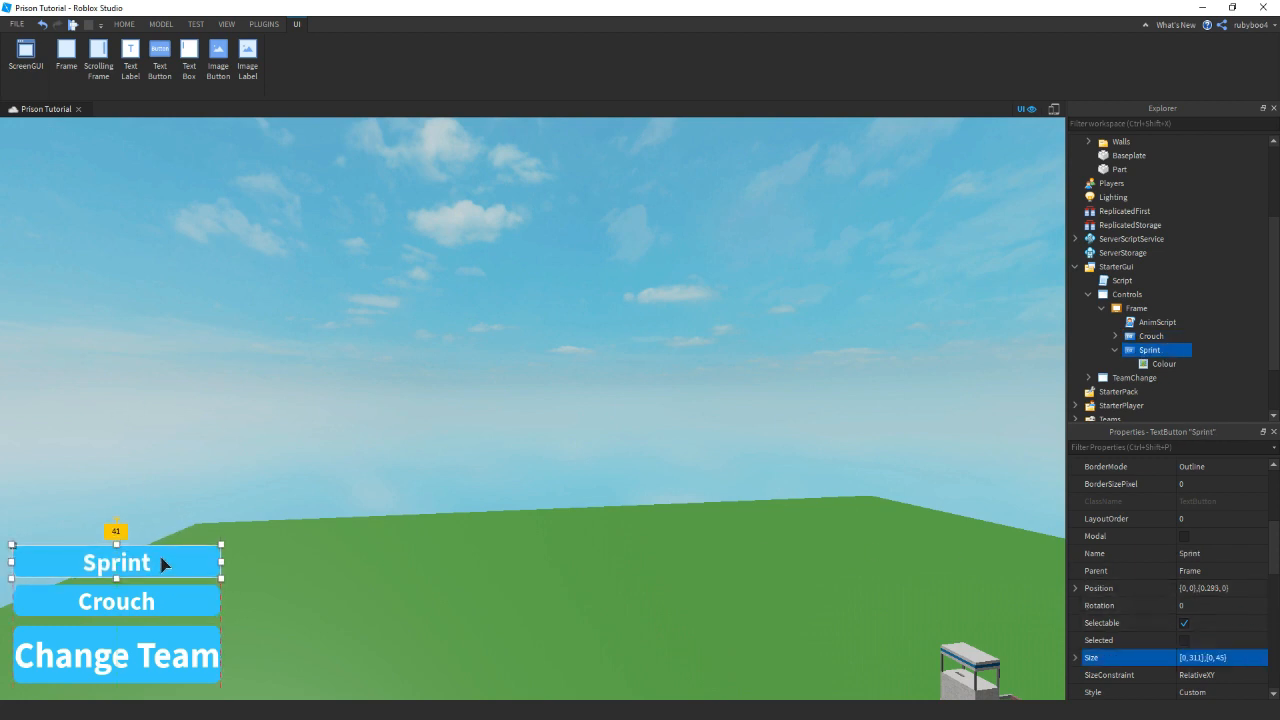
left_click_drag(160, 557, 160, 556)
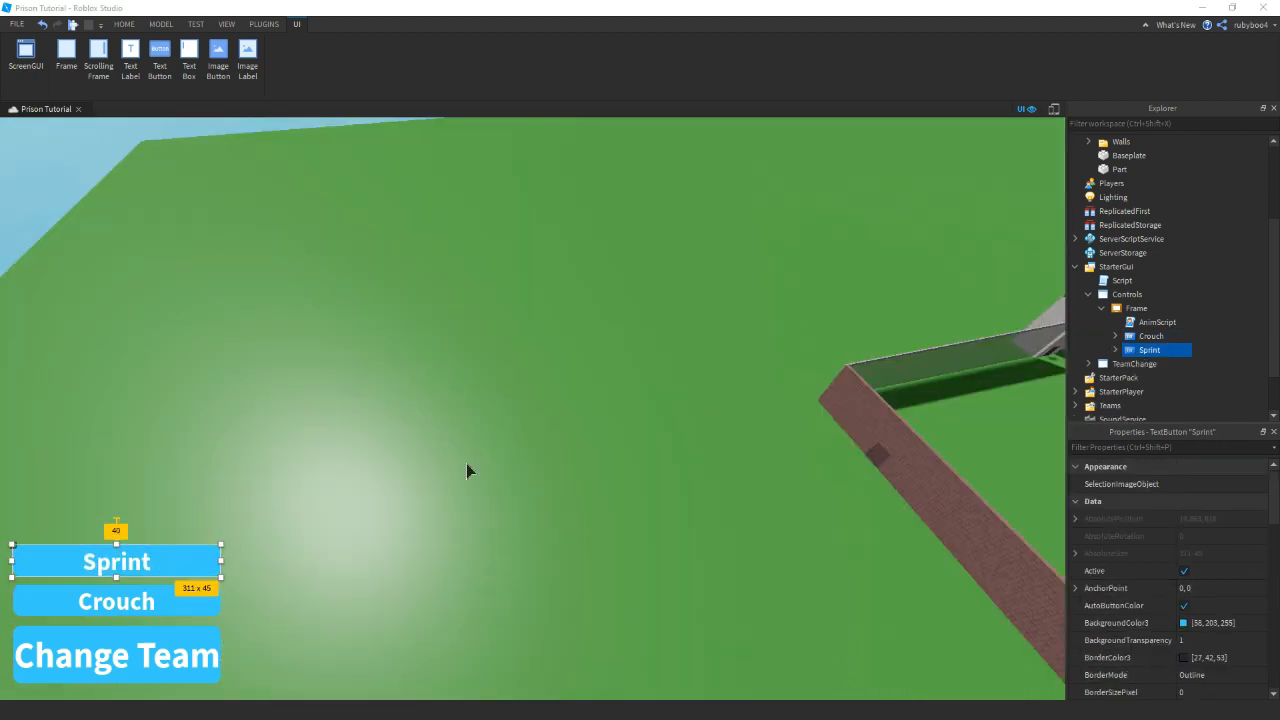
Add a LocalScript to the Sprint button and name it Sprint
left_click(1178, 350)
left_click(1113, 414)
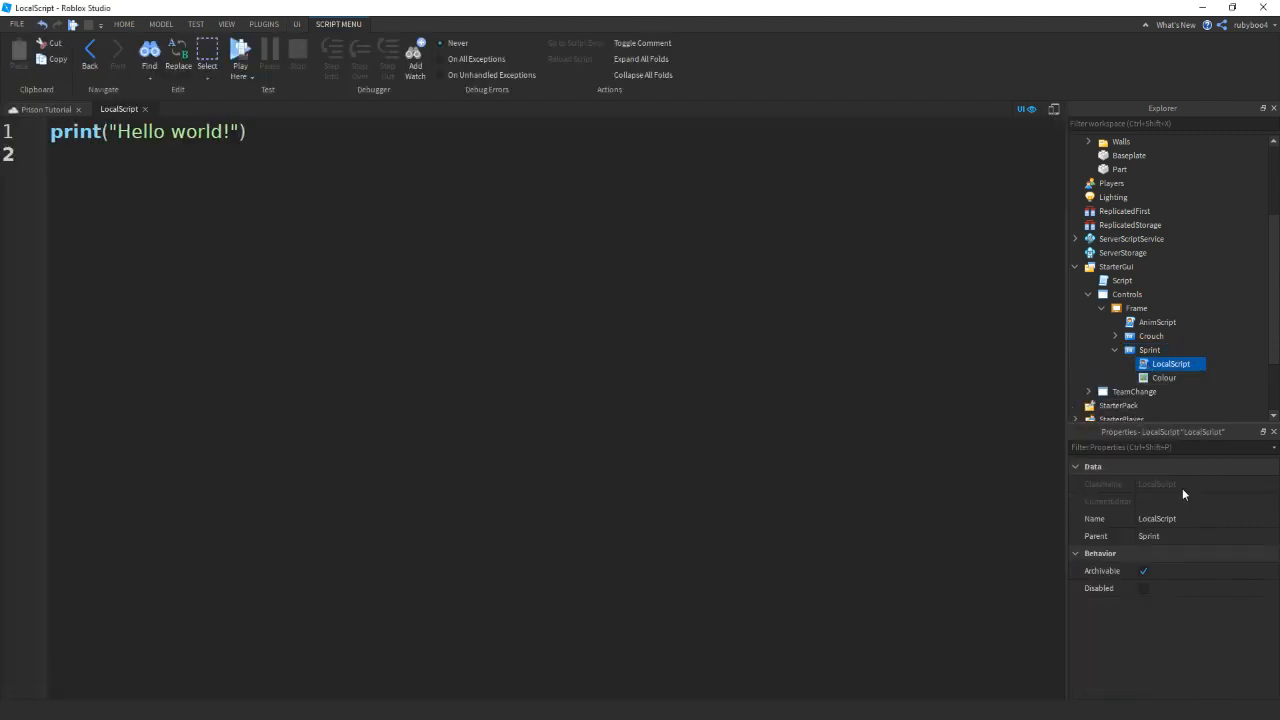
left_click(1172, 535)
left_click(1174, 520)
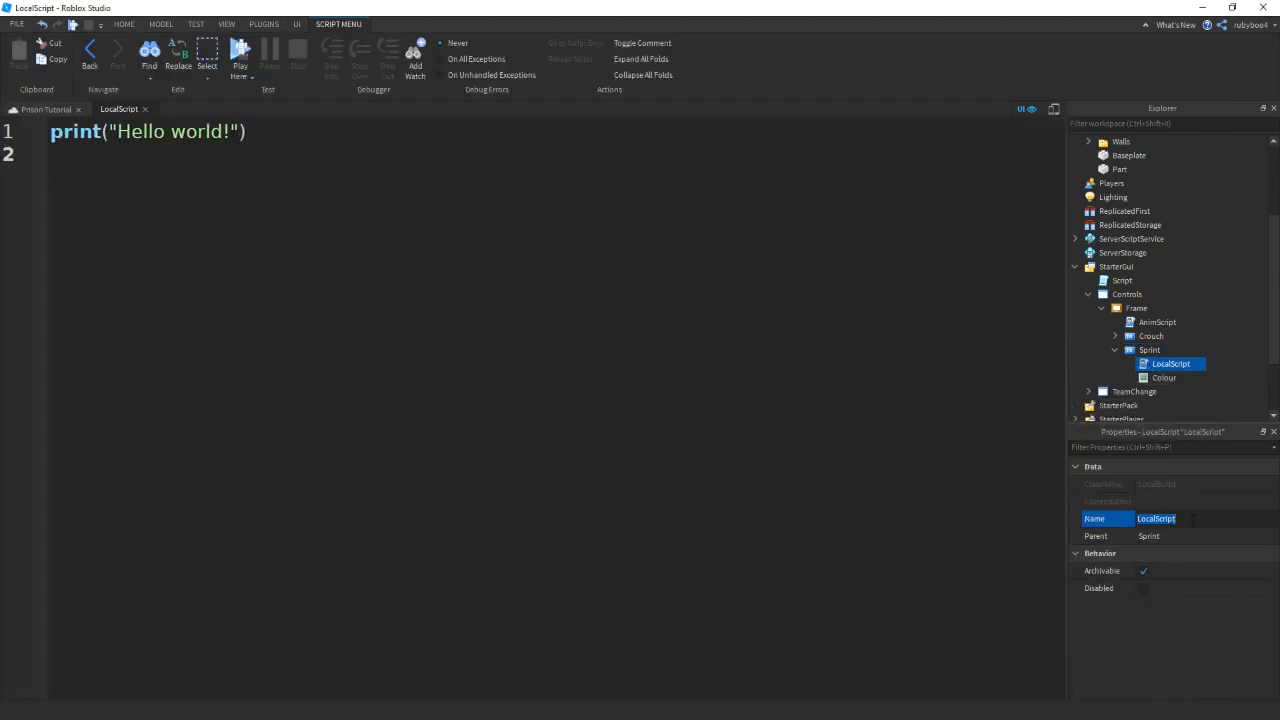
type("Sprint")
key("Return")
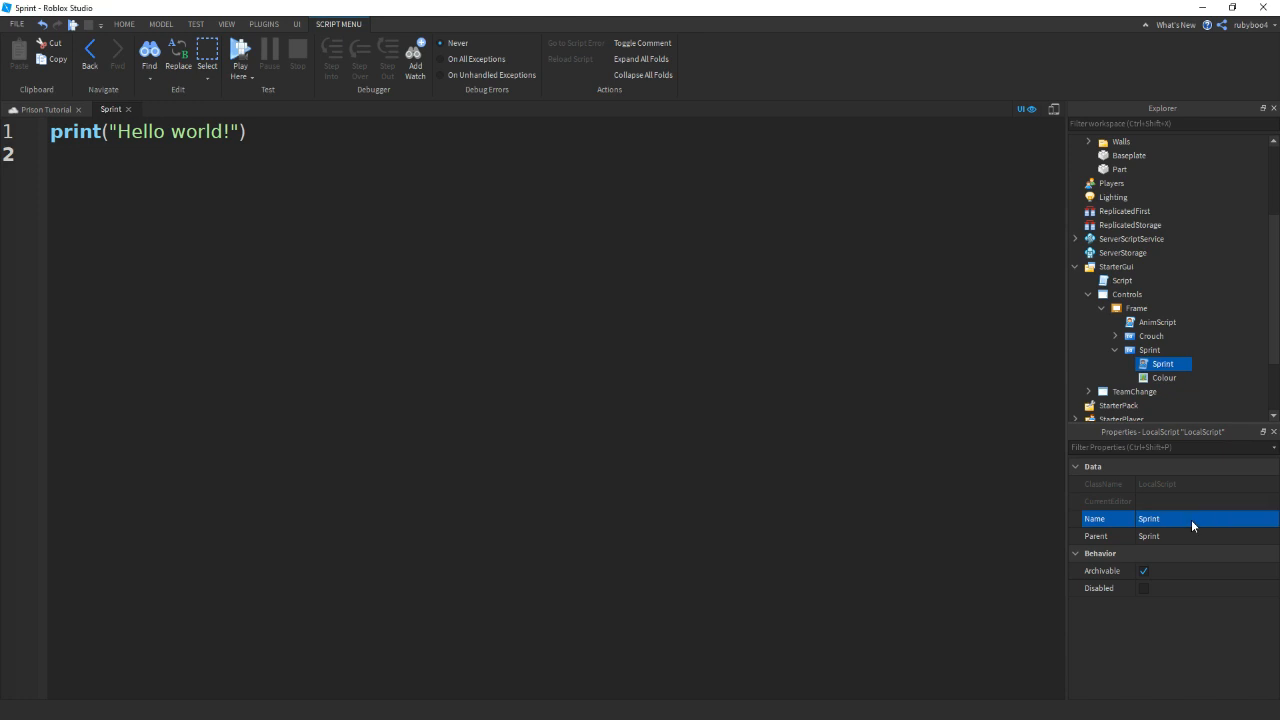
Clear the default code from the Sprint script
left_click(551, 249)
key("ctrl+a")
key("BackSpace")
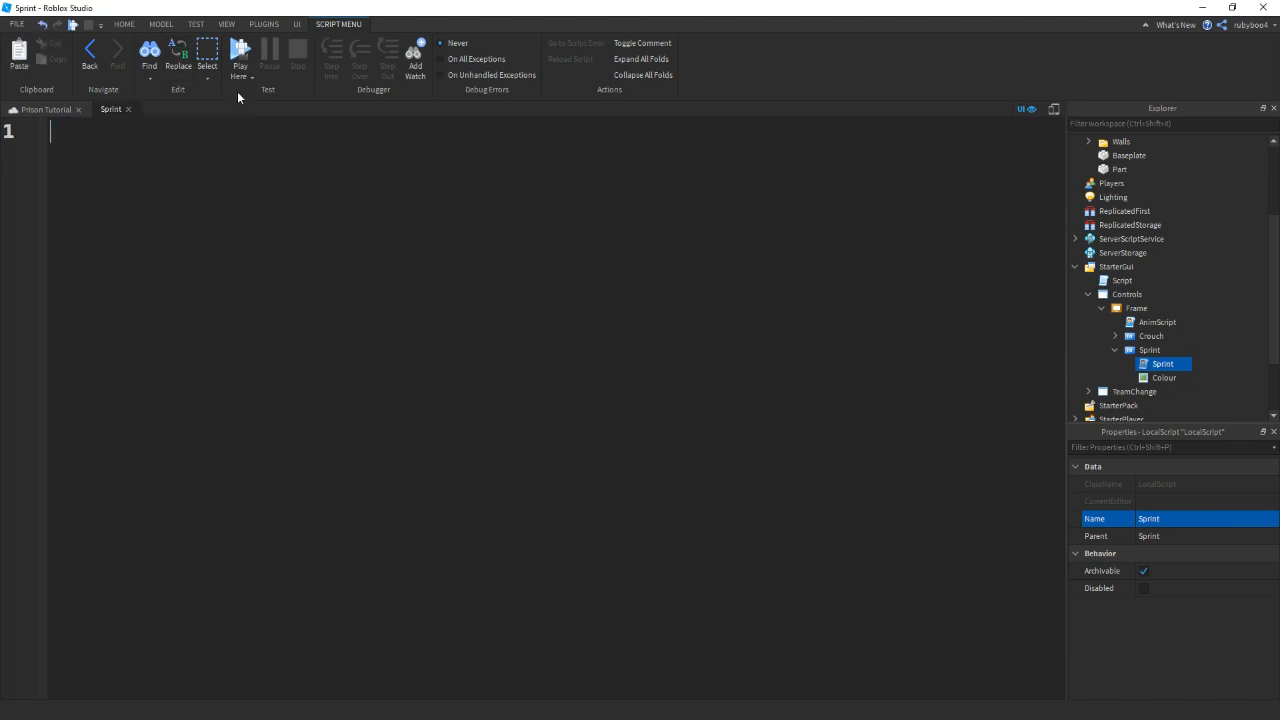
Connect the parent button's MouseButton1Click event to a function with a Speed parameter in the Sprint script
type("script.Parent.")
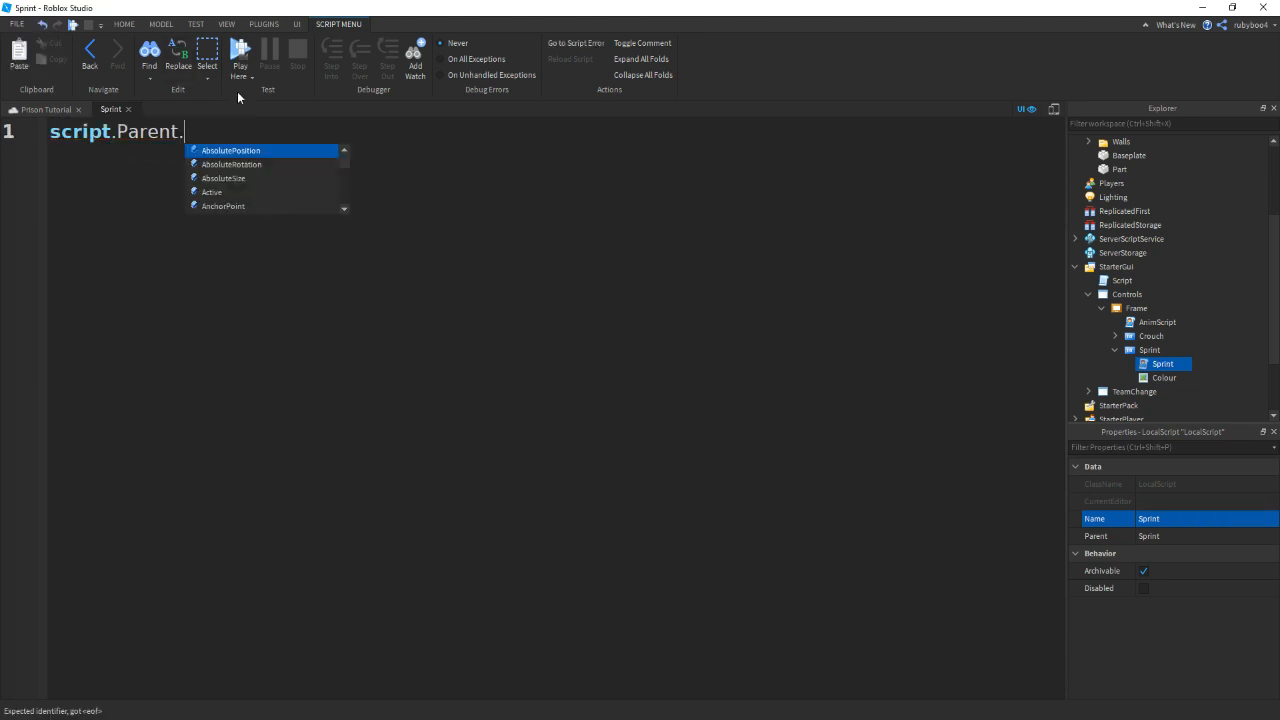
type("MouseButton1Click:Connect(function")
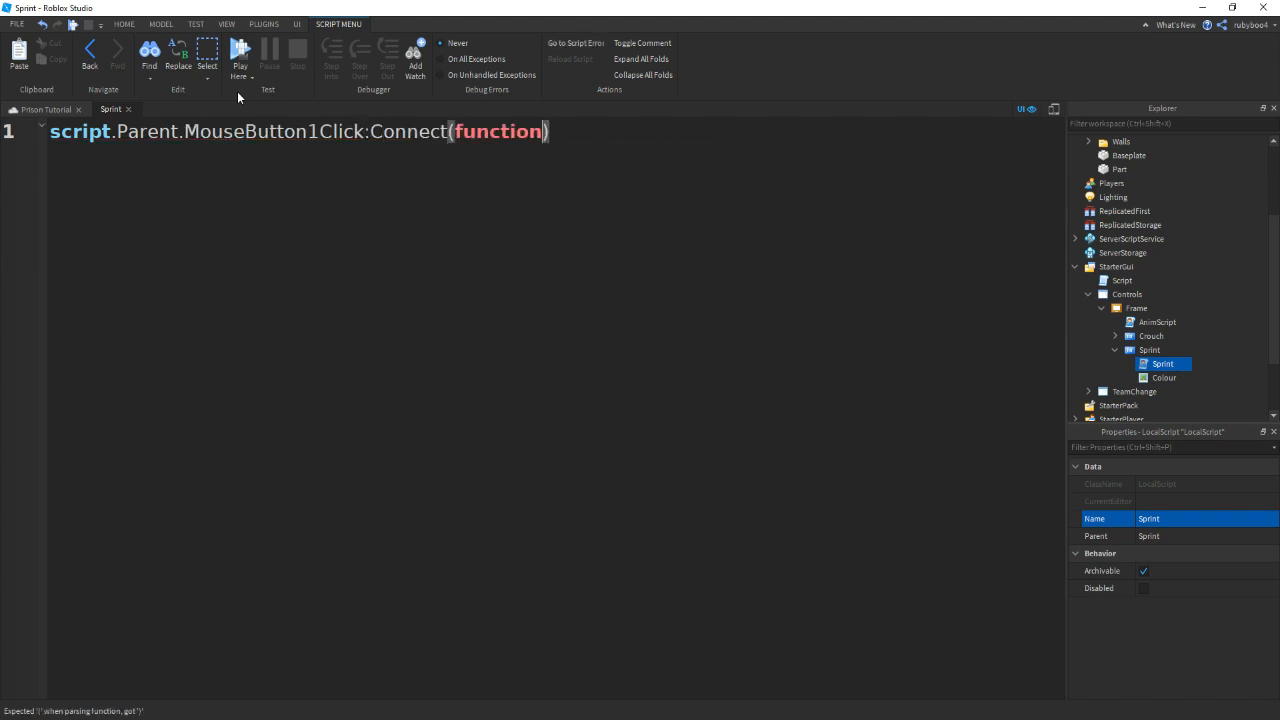
type("(Speed")
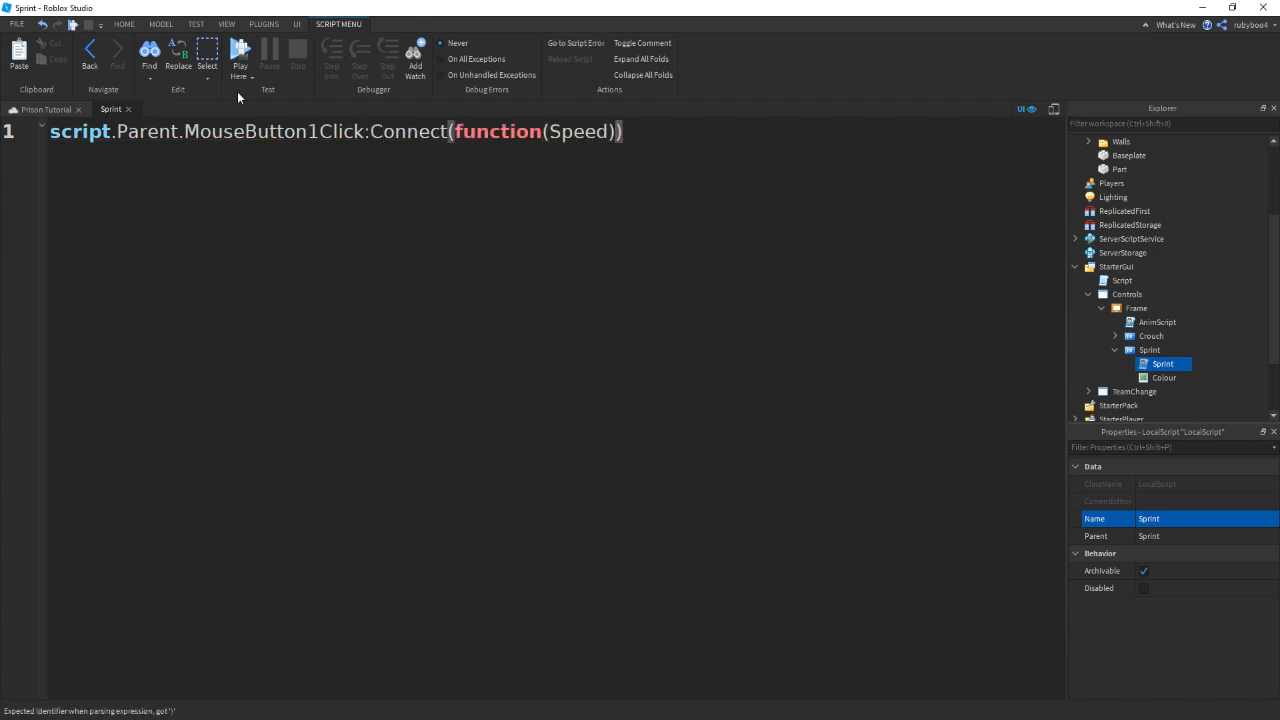
key("Return")
Set game.Players.LocalPlayer.Character.Humanoid.WalkSpeed to 50 inside the click function and close the Sprint script
type("game")
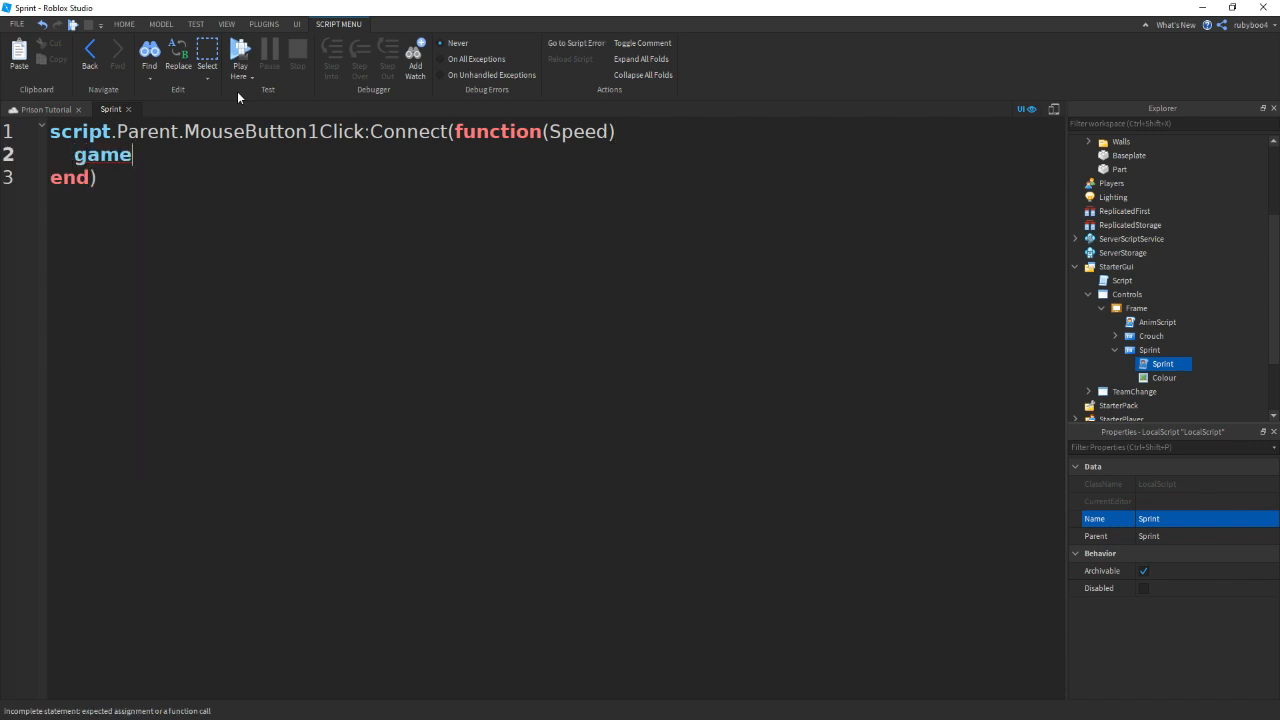
type(".Players.LocalPlayer")
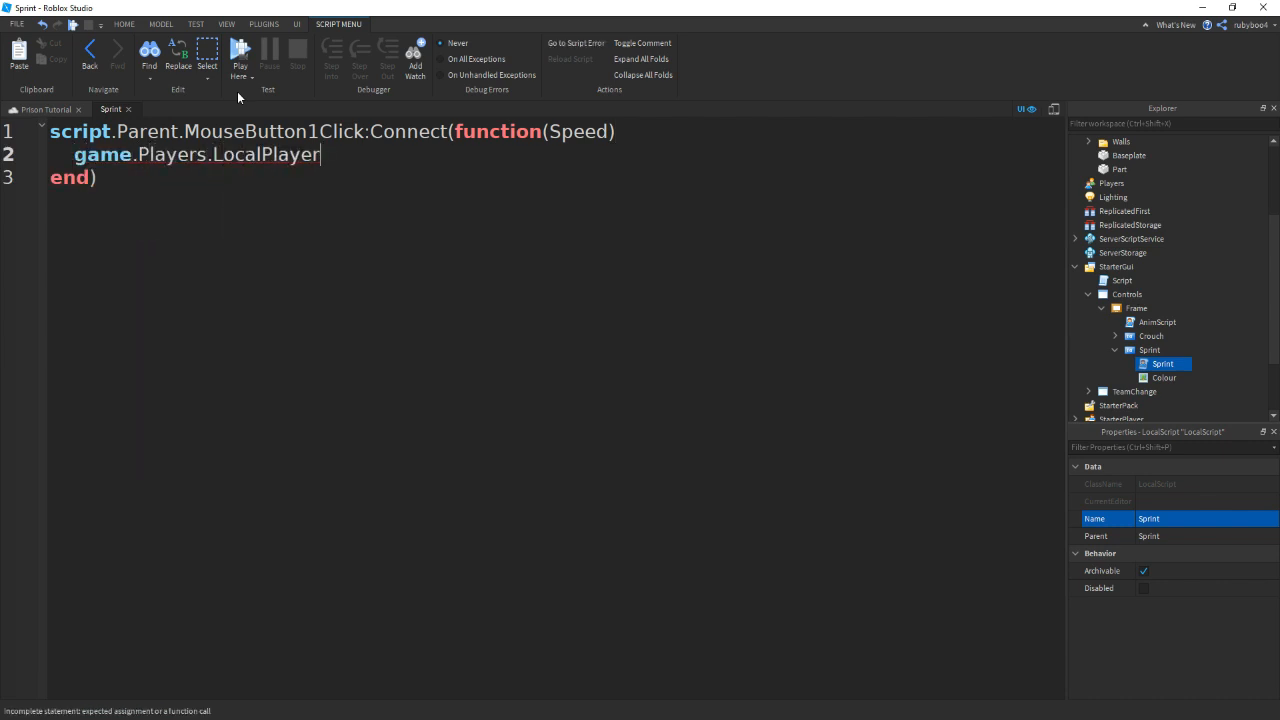
type(".Character")
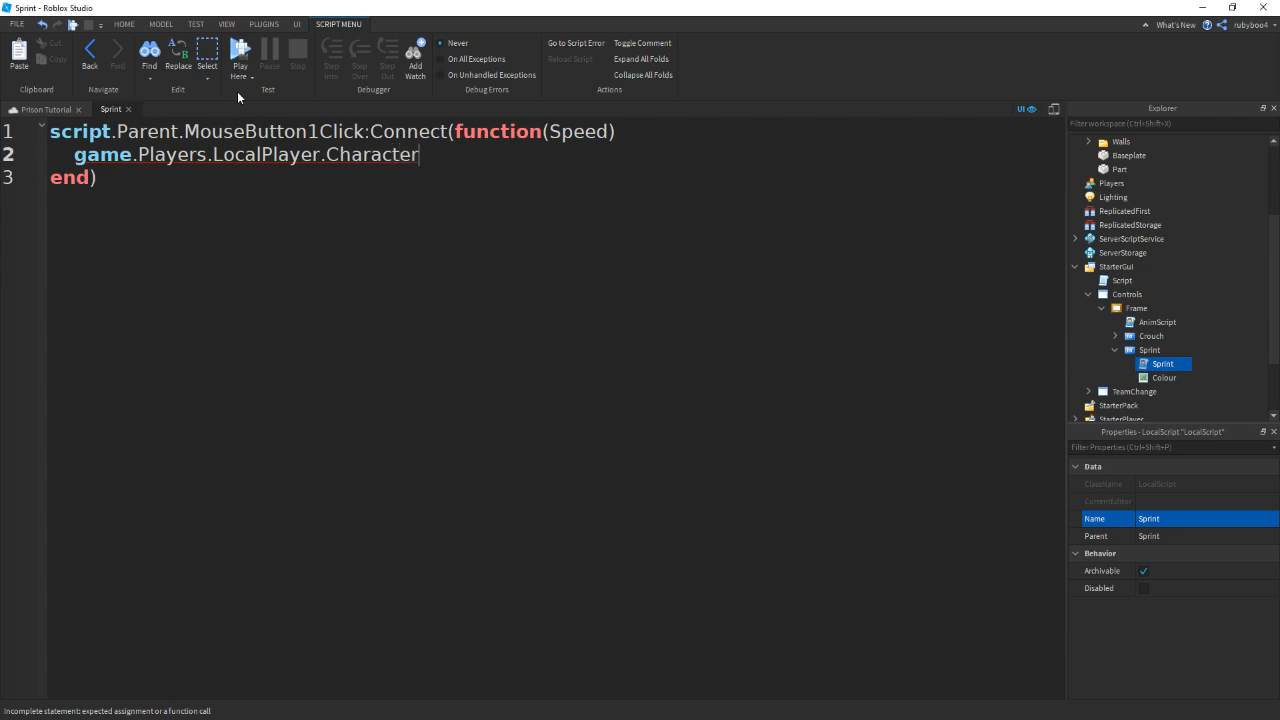
type(".Humanoid")
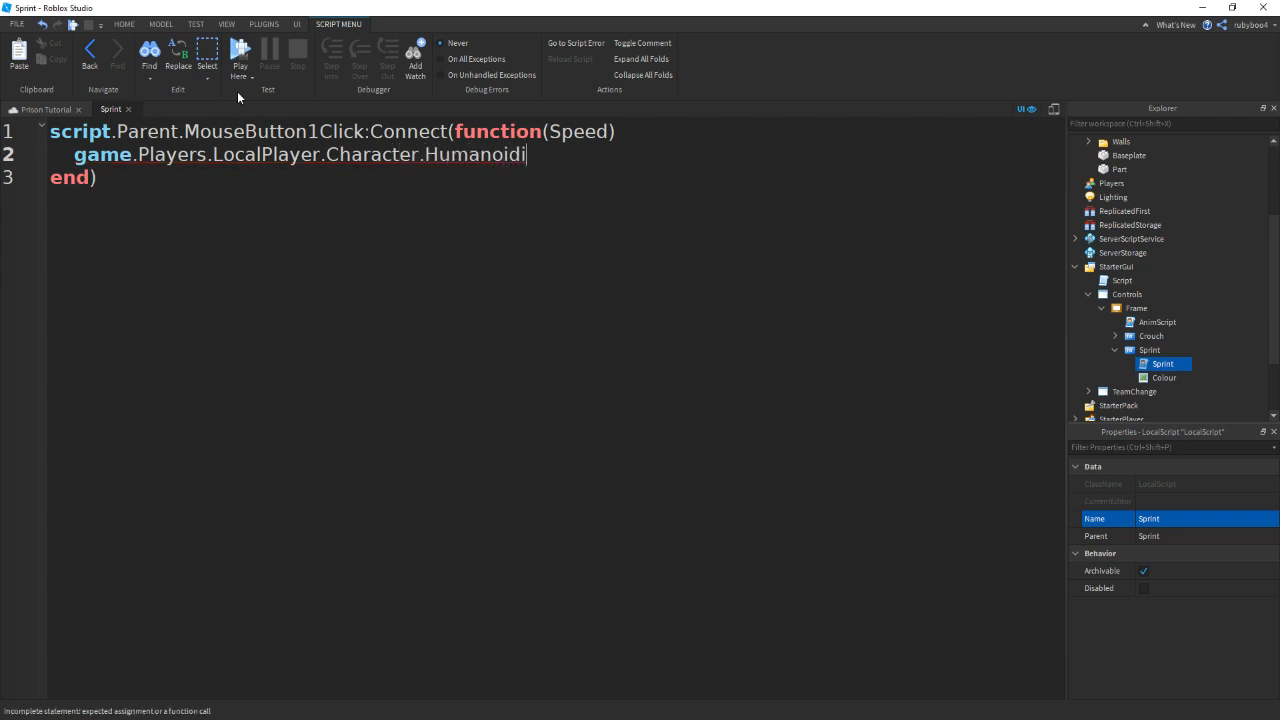
type(".Wa")
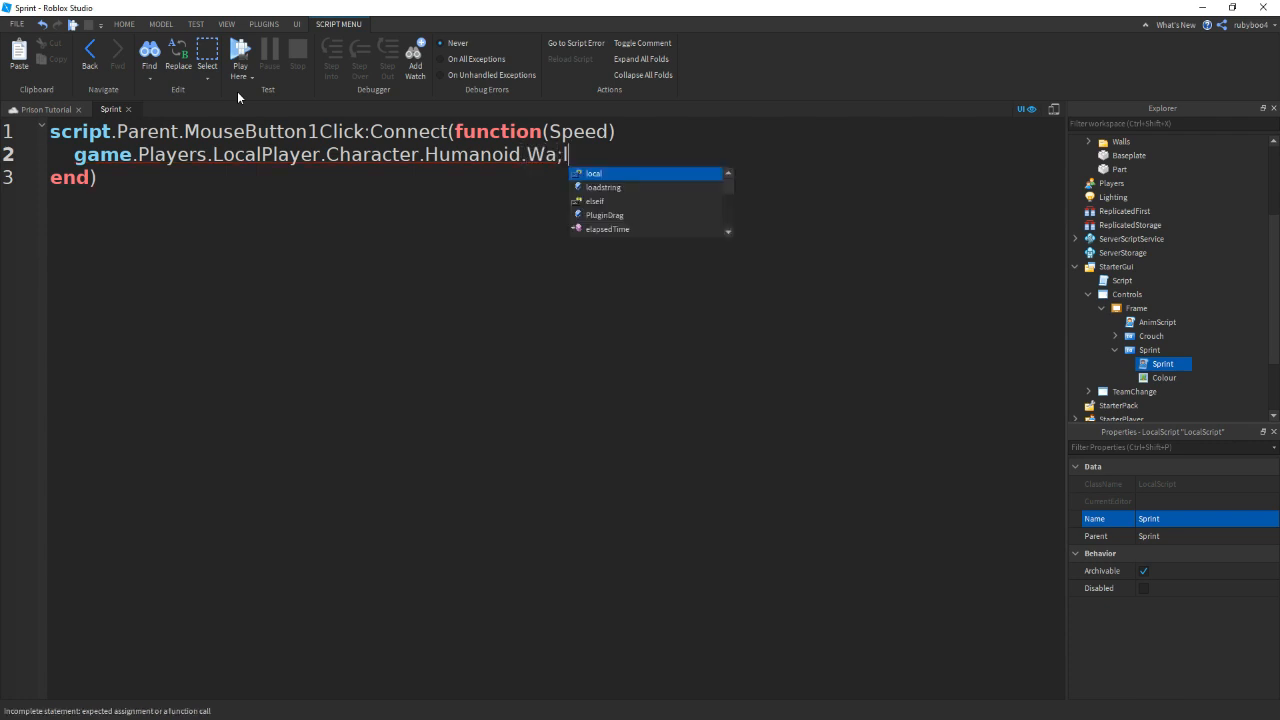
type("lkSpee")
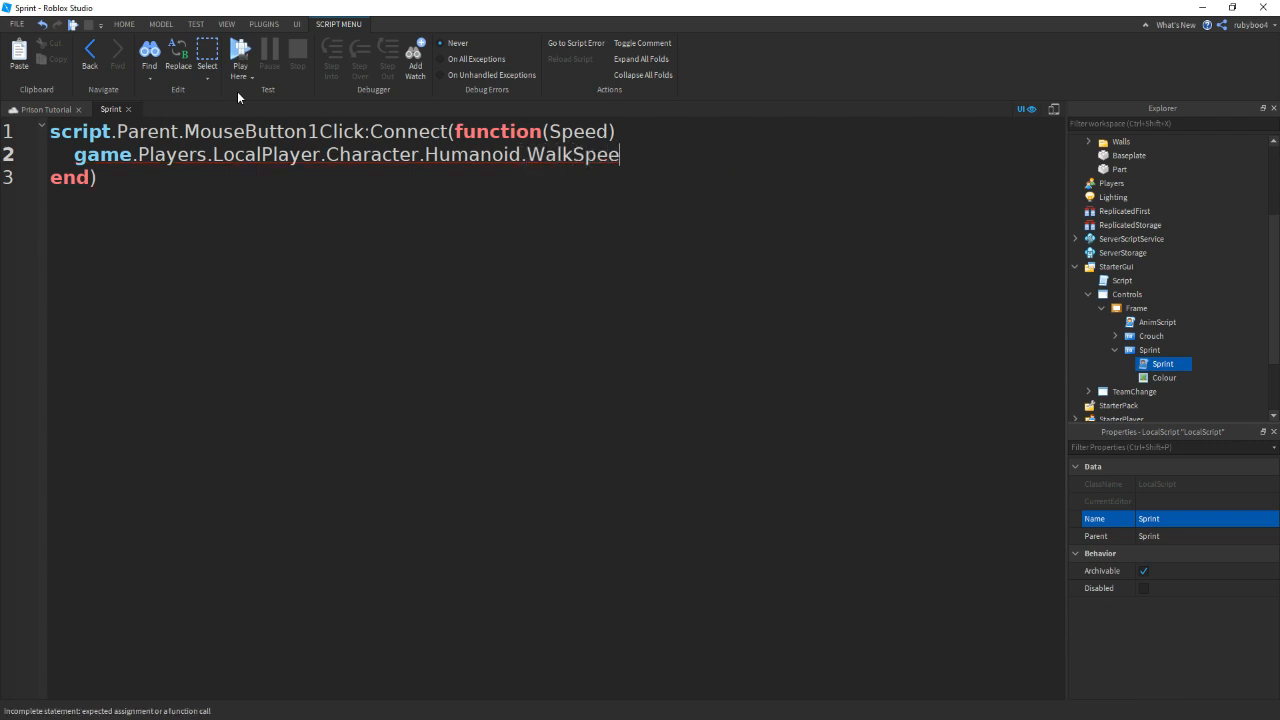
type("d = 32")
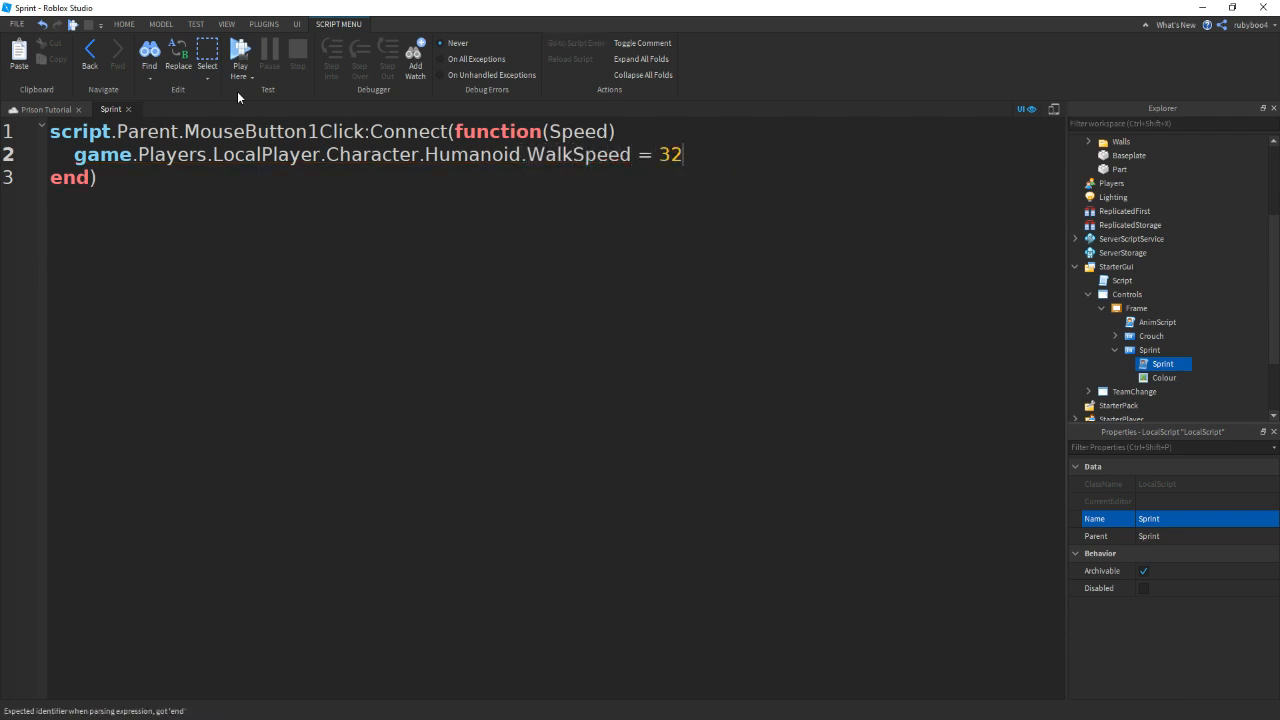
key("BackSpace")
type("50")
left_click(129, 110)
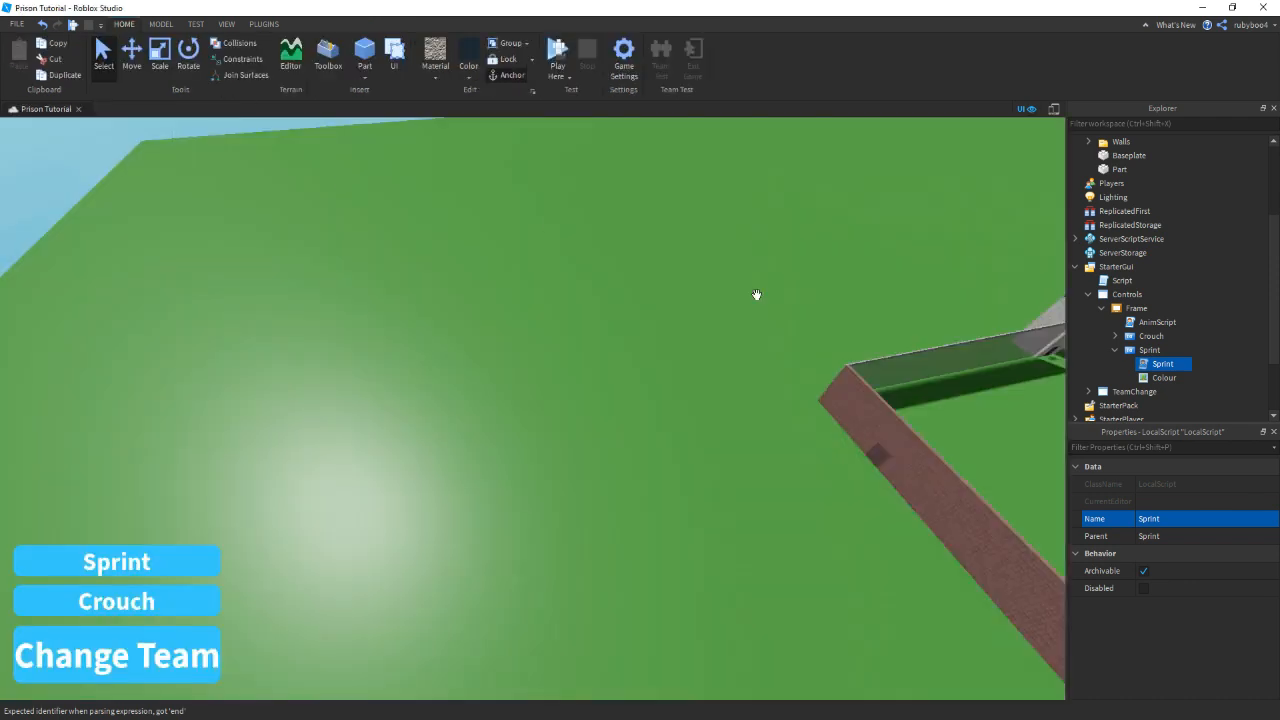
Duplicate the Sprint LocalScript and rename the copy Walk
key("ctrl+d")
double_click(1153, 380)
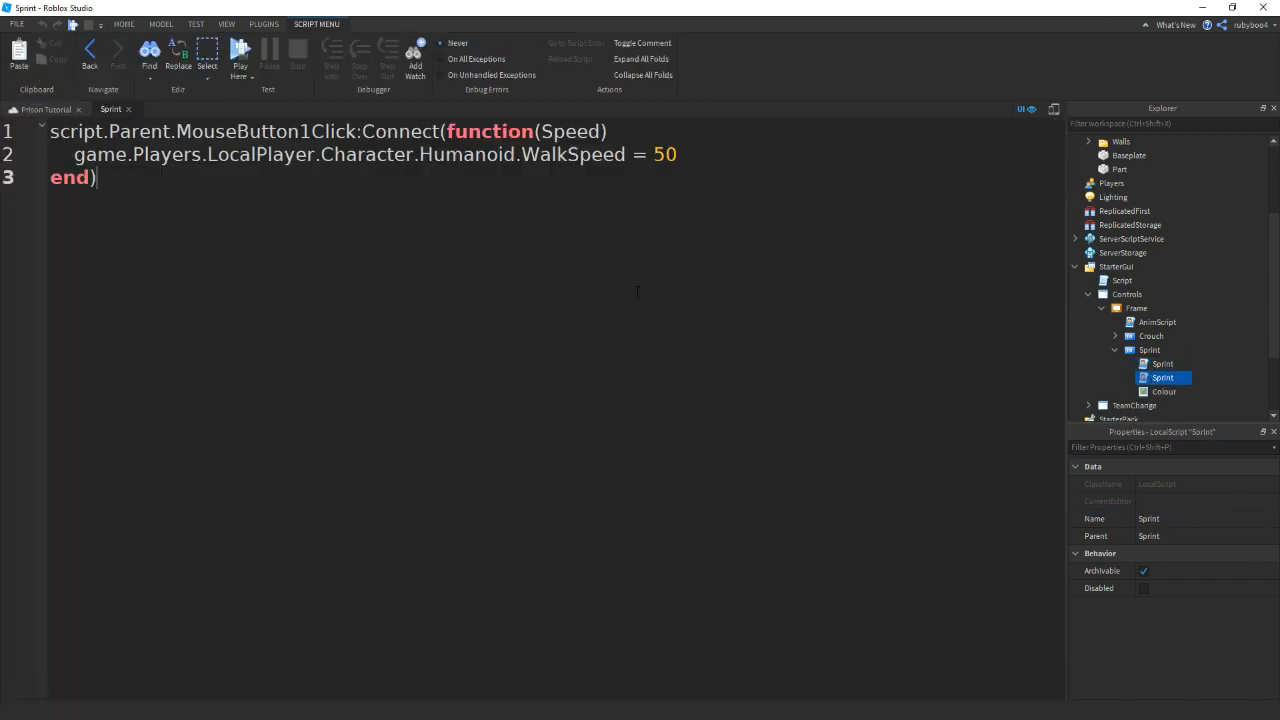
left_click(1208, 523)
type("Walk")
key("Return")
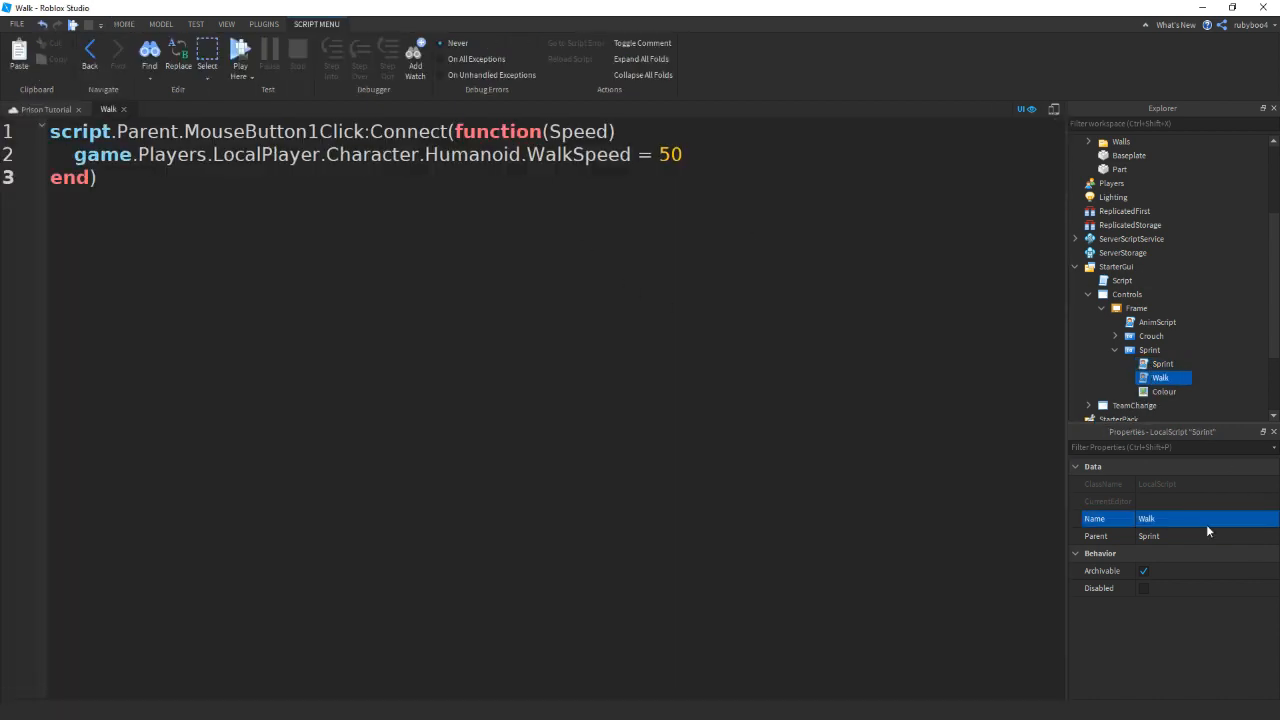
Set WalkSpeed to 16 in the Walk script, close it, and mark that script as disabled
double_click(674, 155)
type("16")
left_click(124, 109)
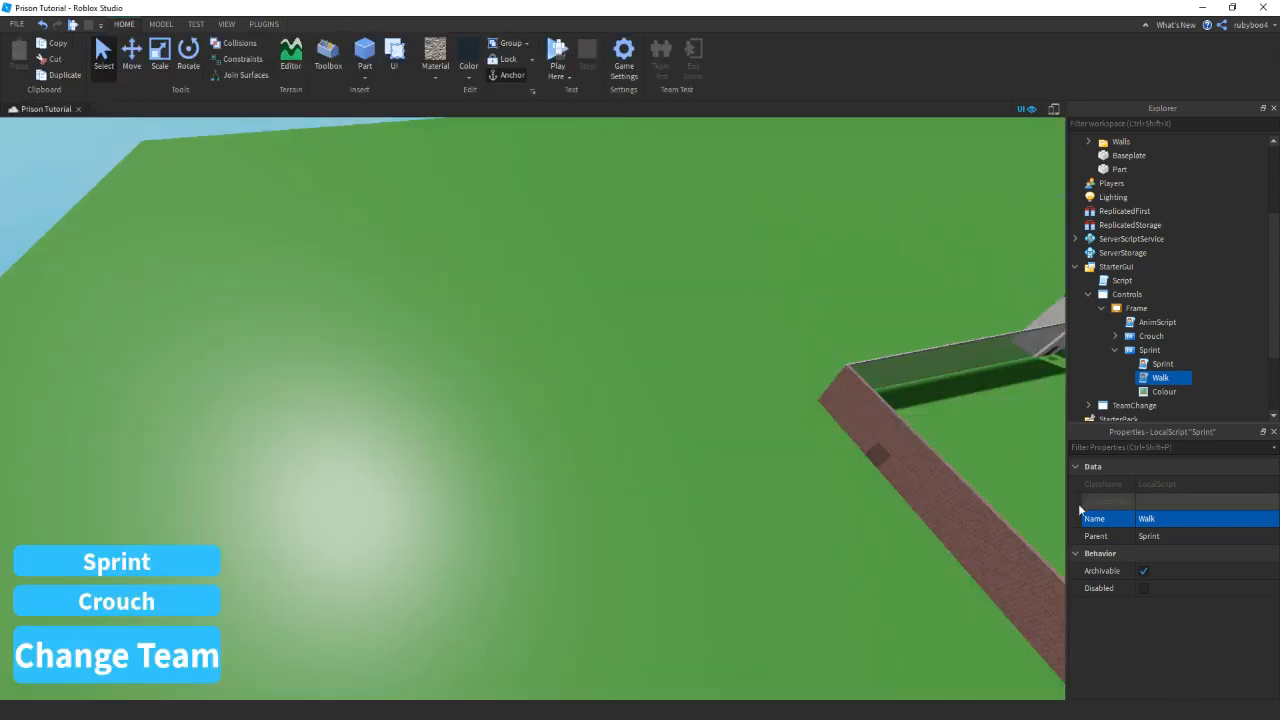
left_click(1168, 588)
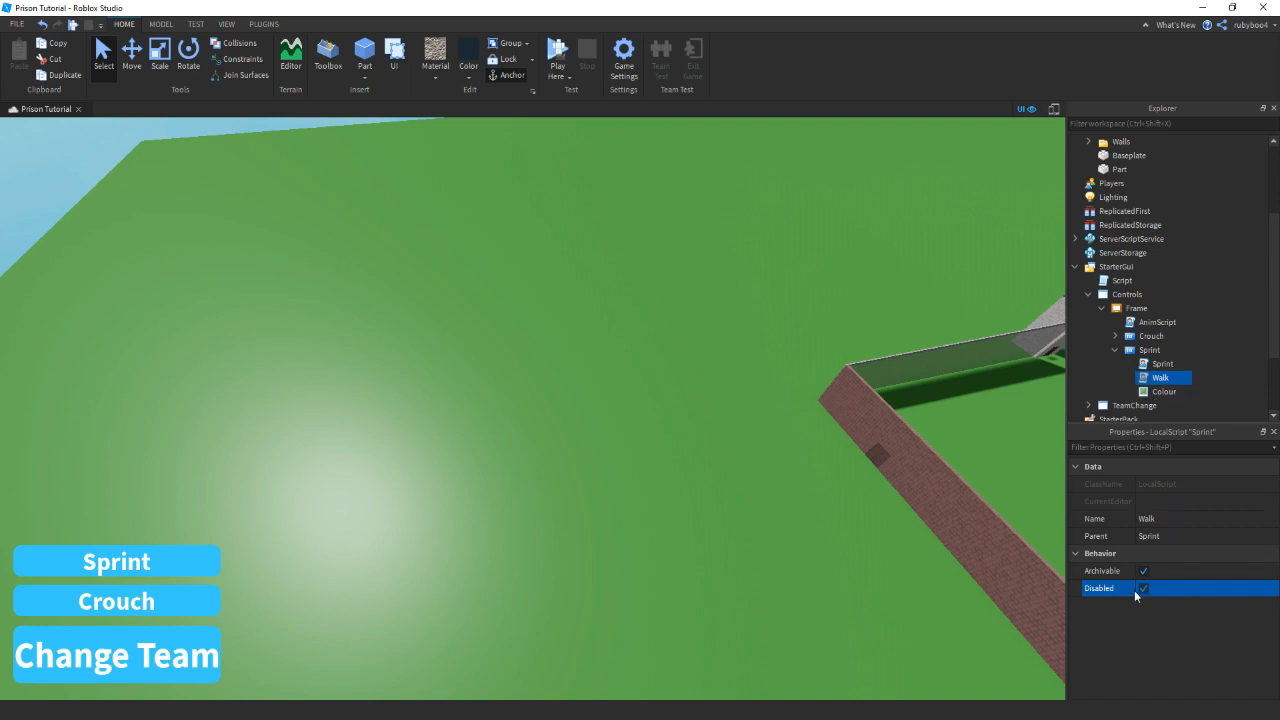
Add the line script.Parent.Text = "Walk" below the WalkSpeed line in the Sprint script
double_click(1161, 364)
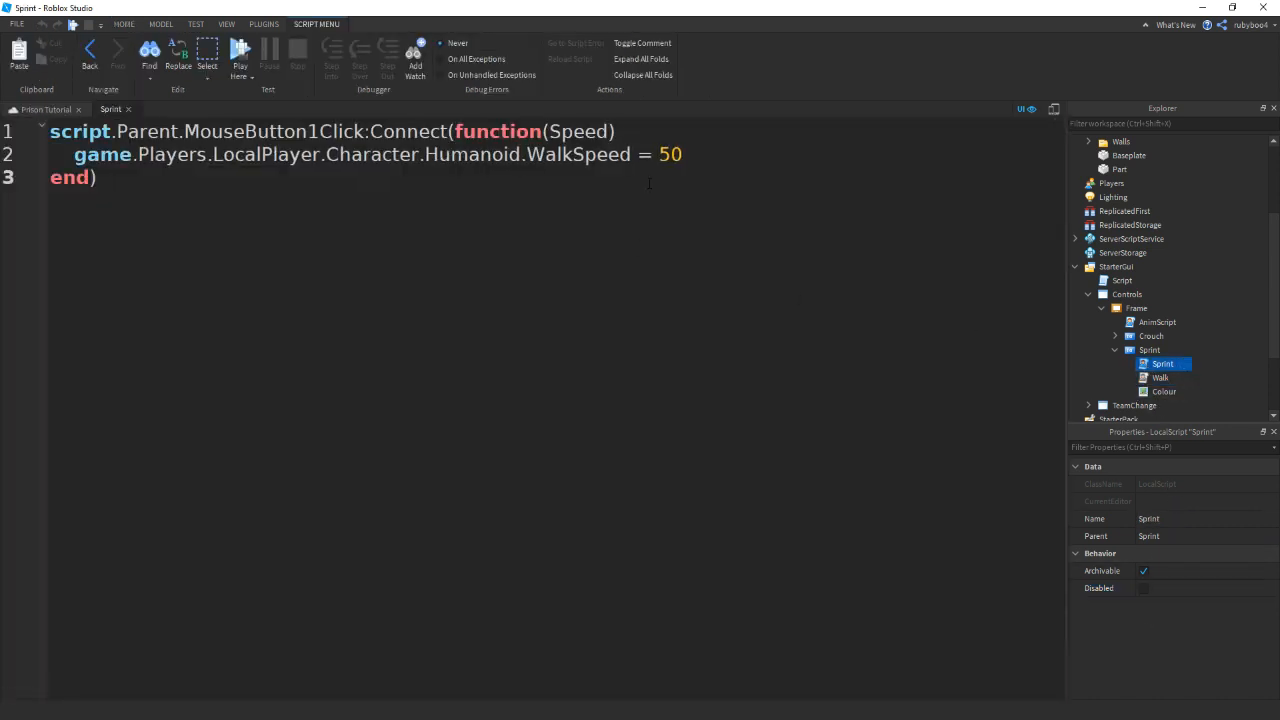
left_click(688, 154)
key("Return")
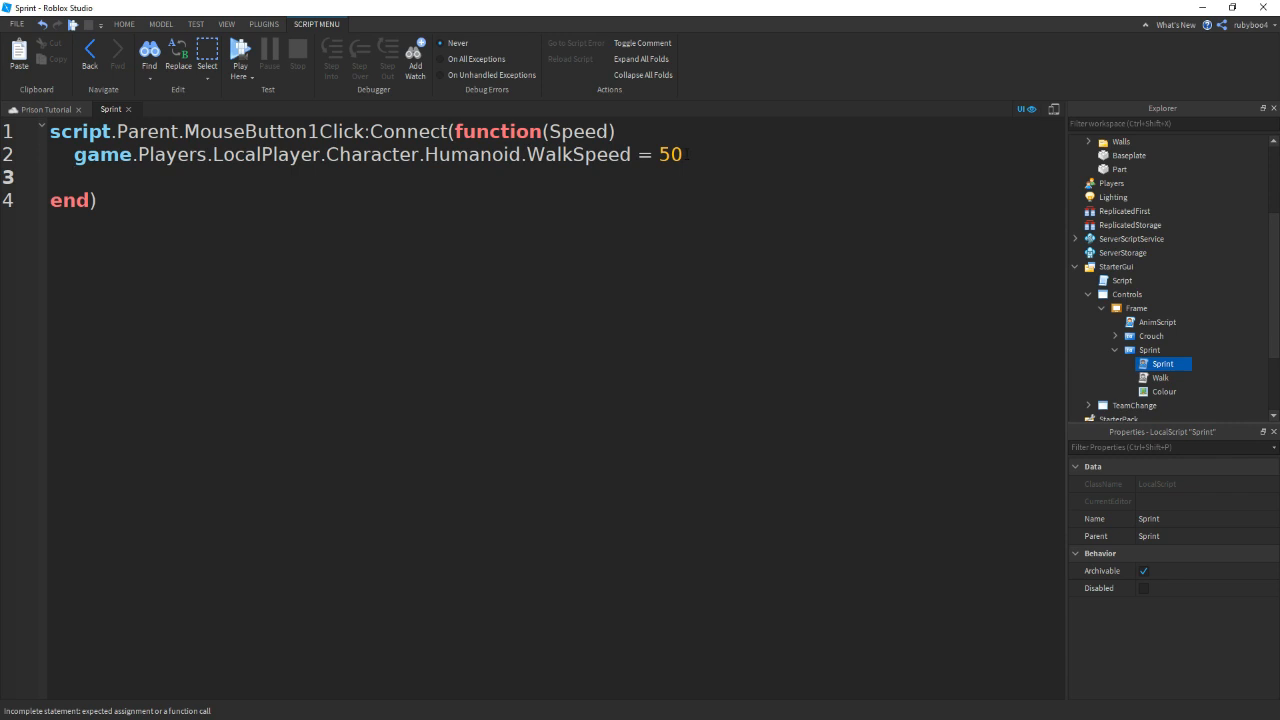
type("script.Parent.Te")
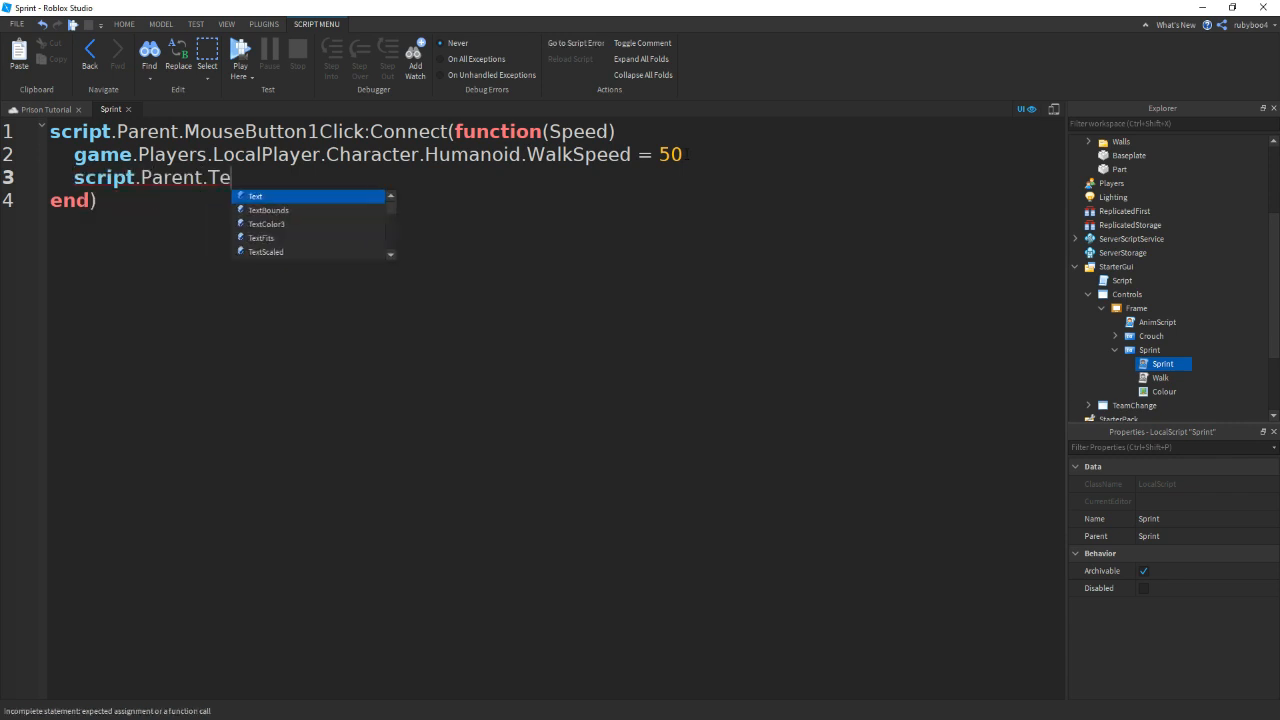
key("Tab")
type("= \"")
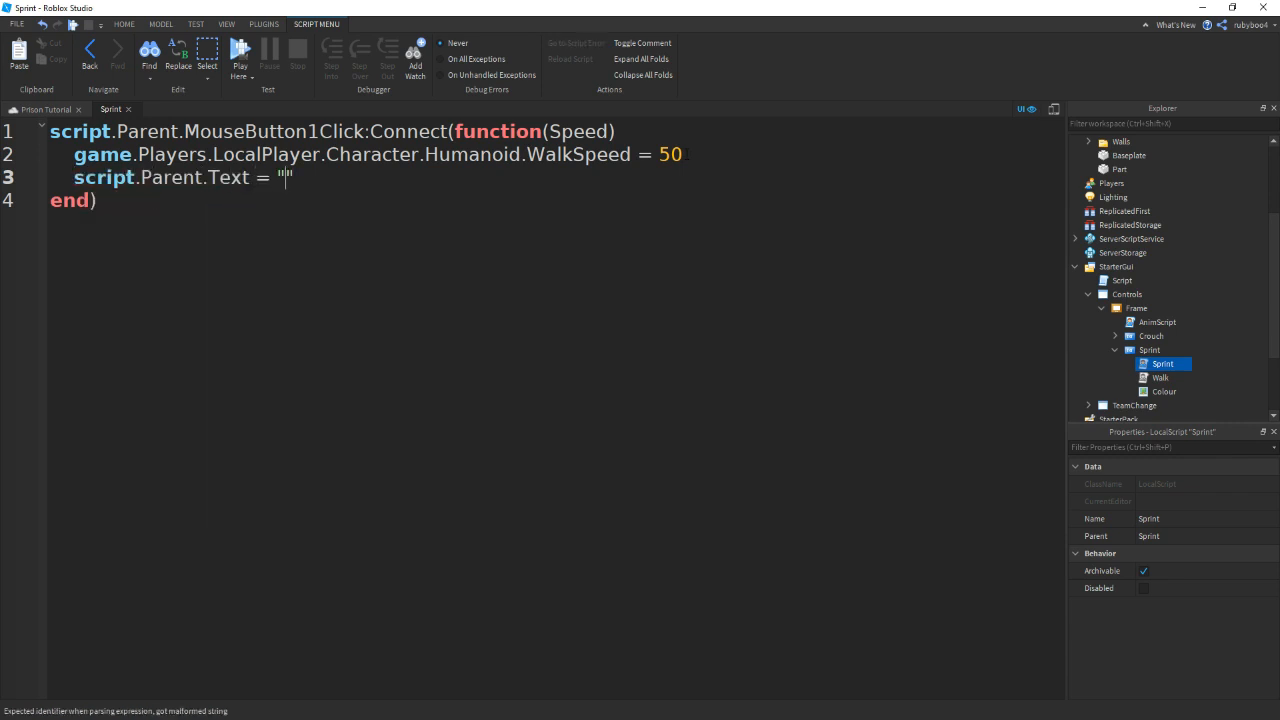
type("Walk")
key("Return")
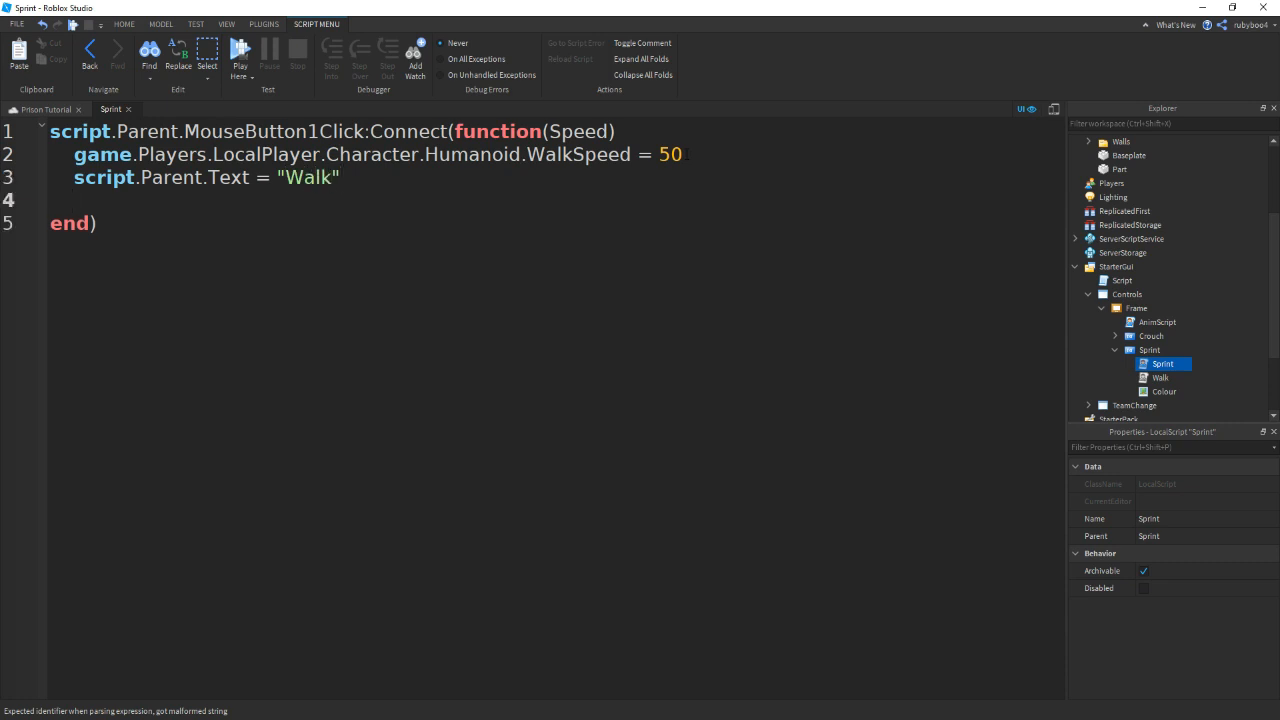
Add script.Parent.Walk.Disabled = false followed by script.Disabled = true to the Sprint script's click function, and close the script
type("script")
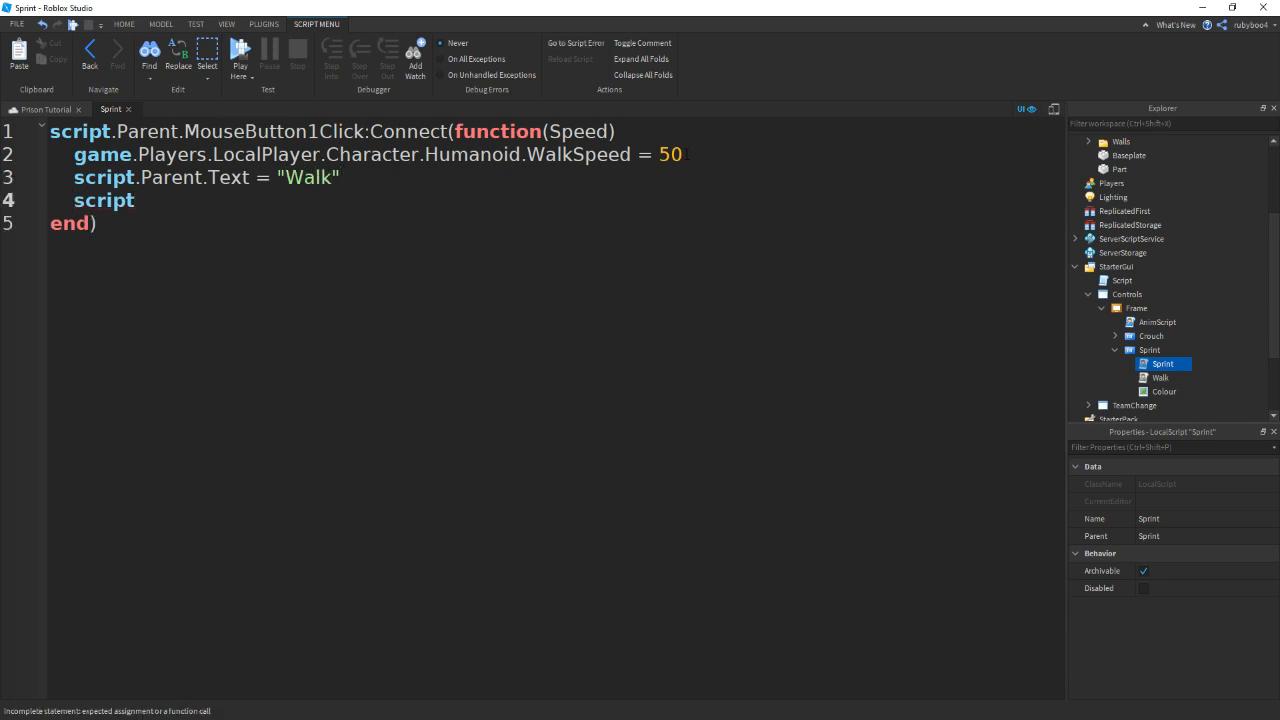
type(".Disabled = true")
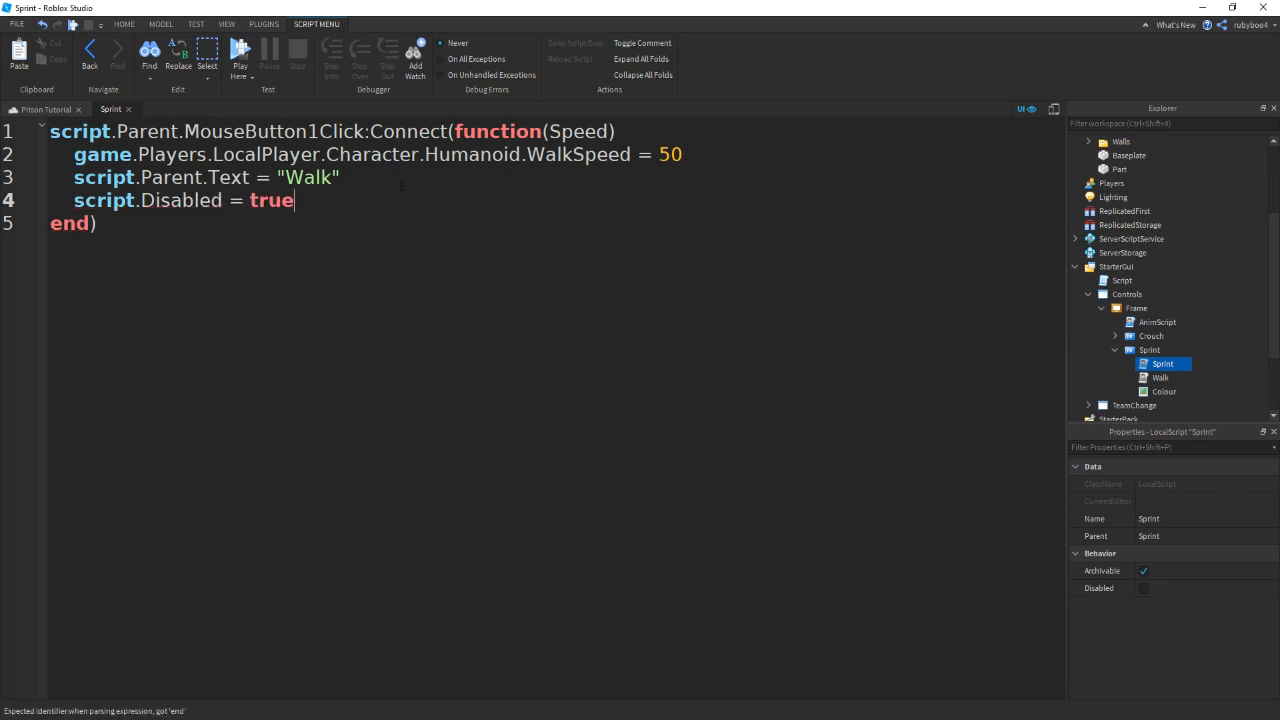
left_click(401, 185)
key("Return")
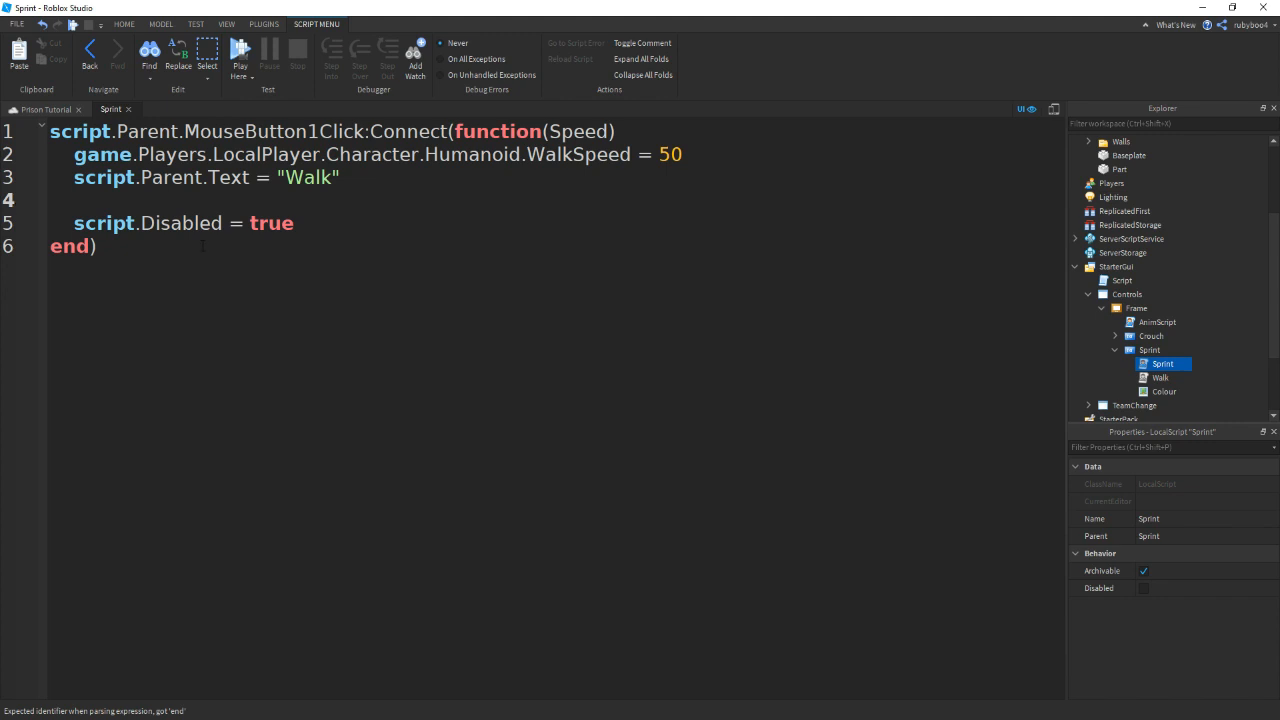
type("script.")
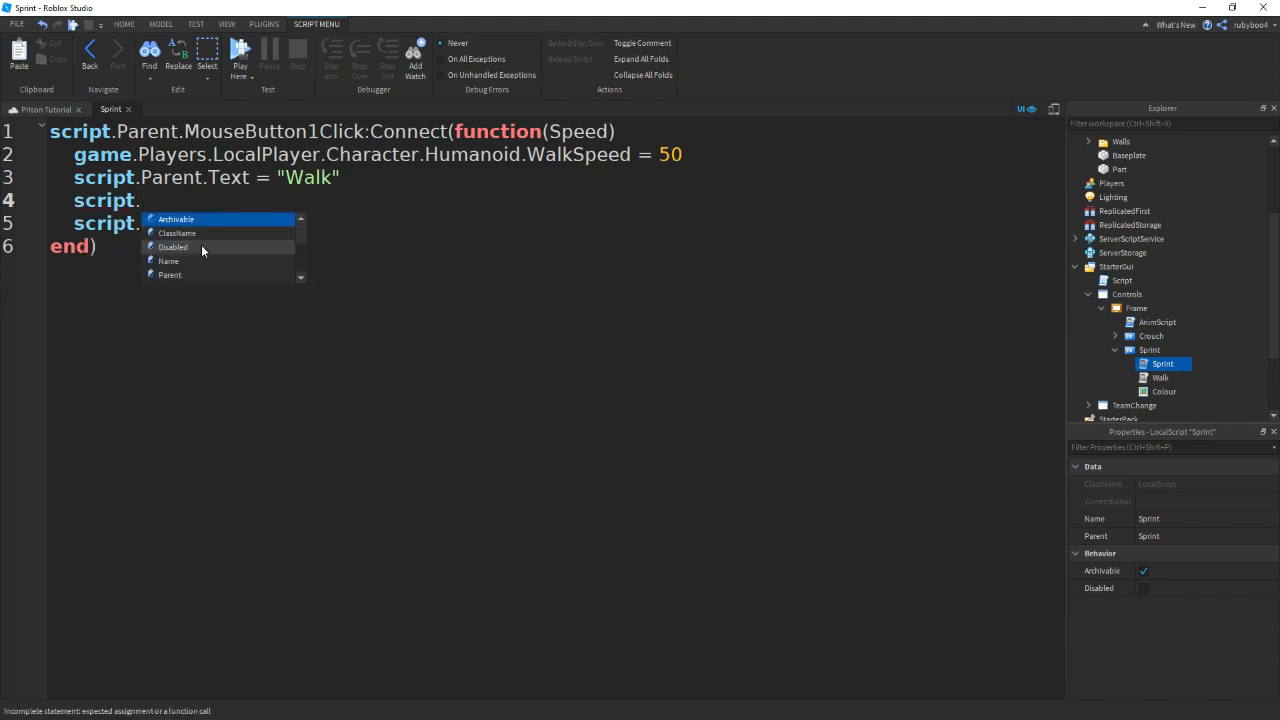
type("Parent.Walk")
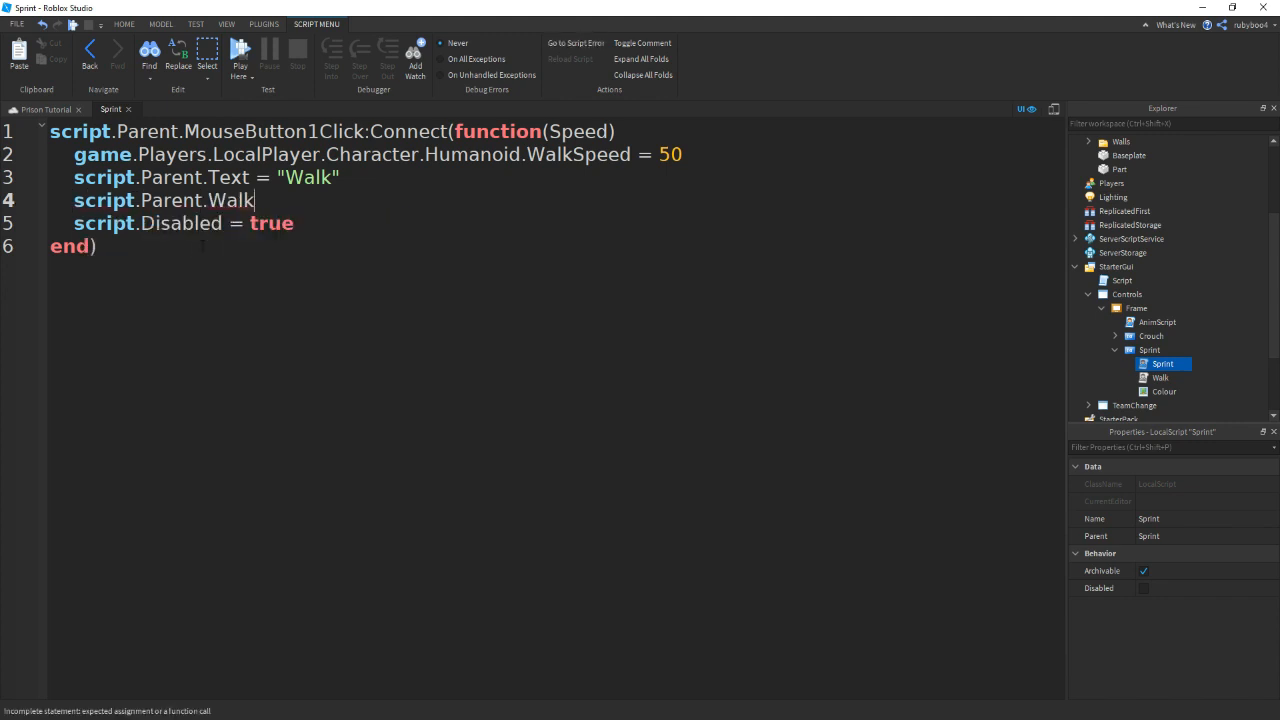
type(".")
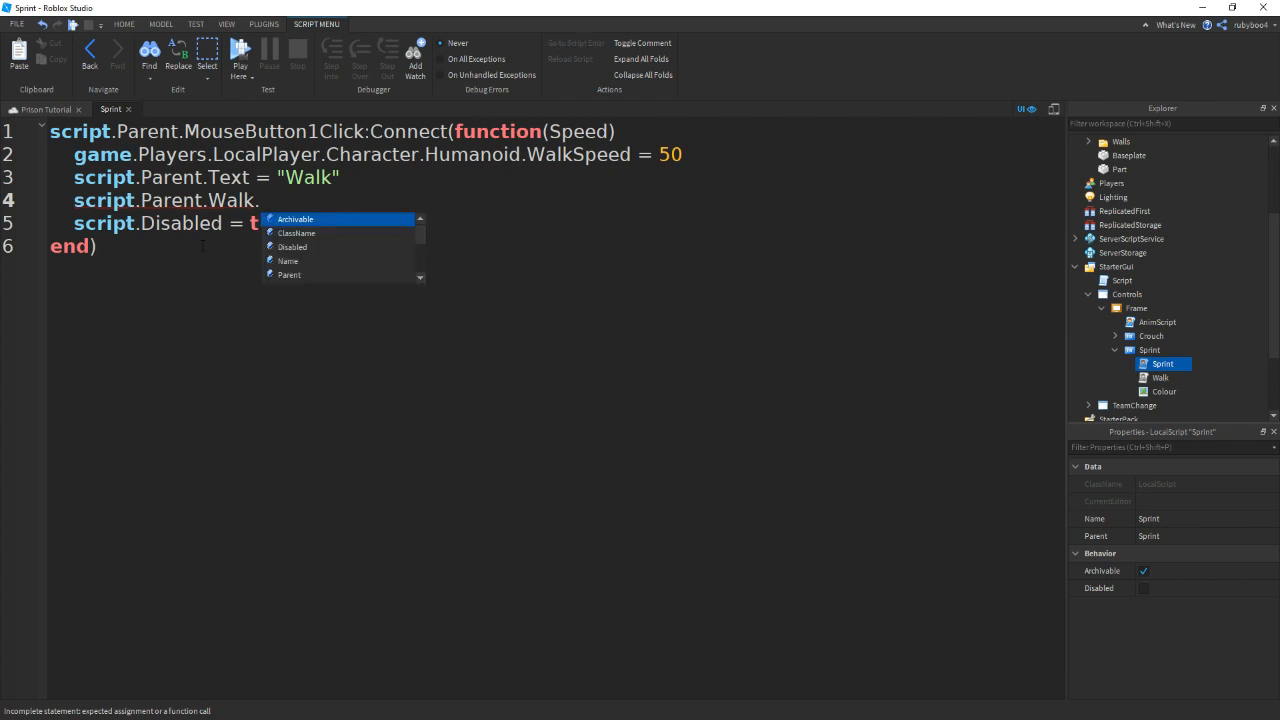
type("Disabled = false")
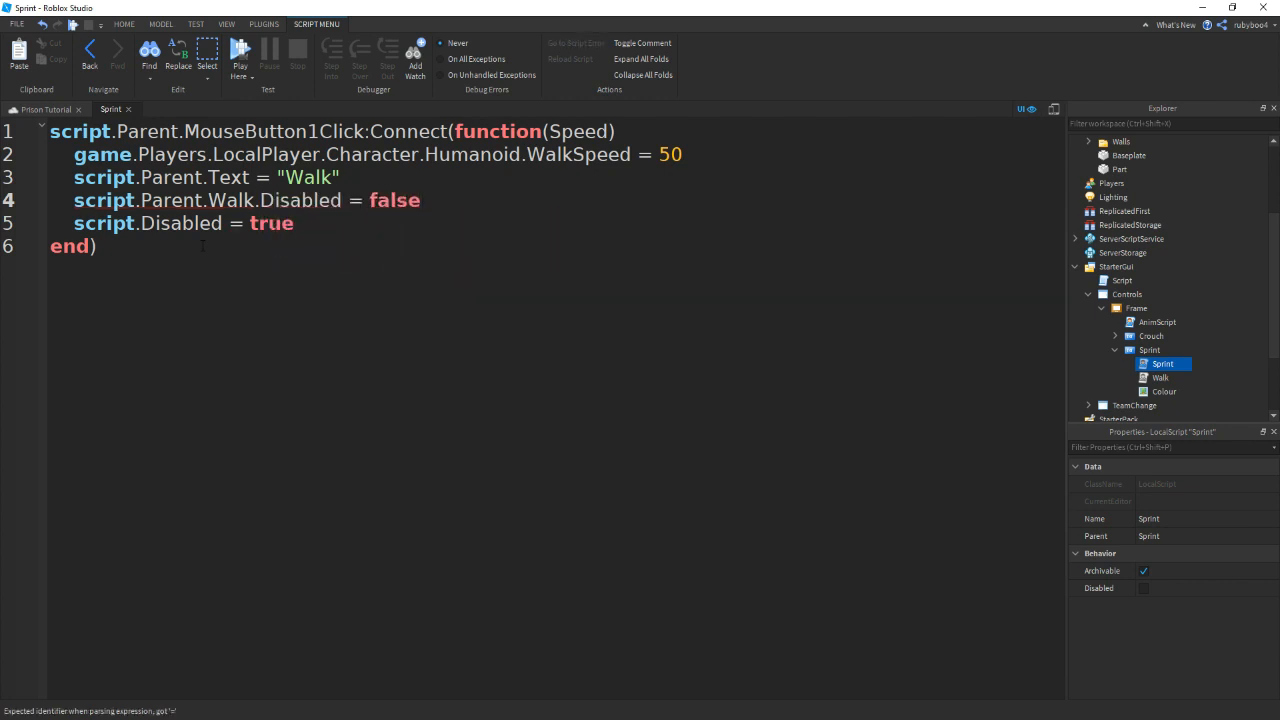
left_click(127, 109)
Add the line script.Parent.Text = "Sprint" below the WalkSpeed line in the Walk script
double_click(1147, 377)
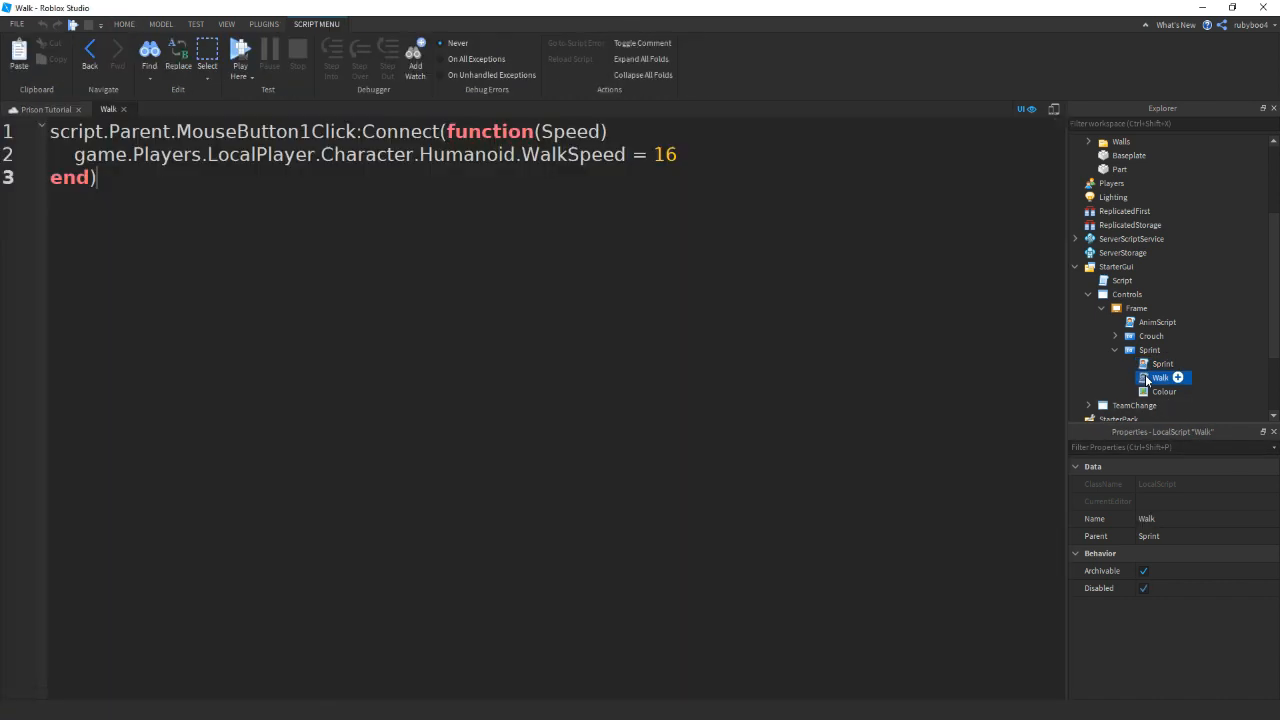
left_click(697, 148)
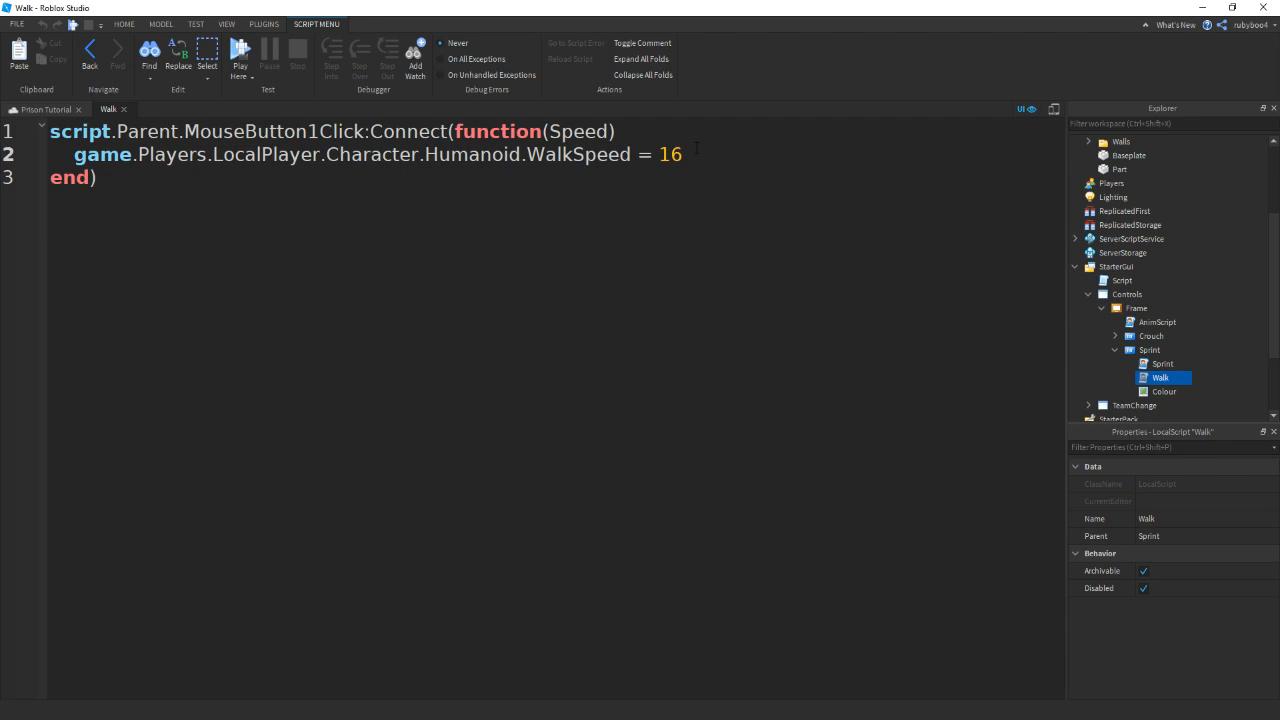
key("Return")
type("script.Parent.")
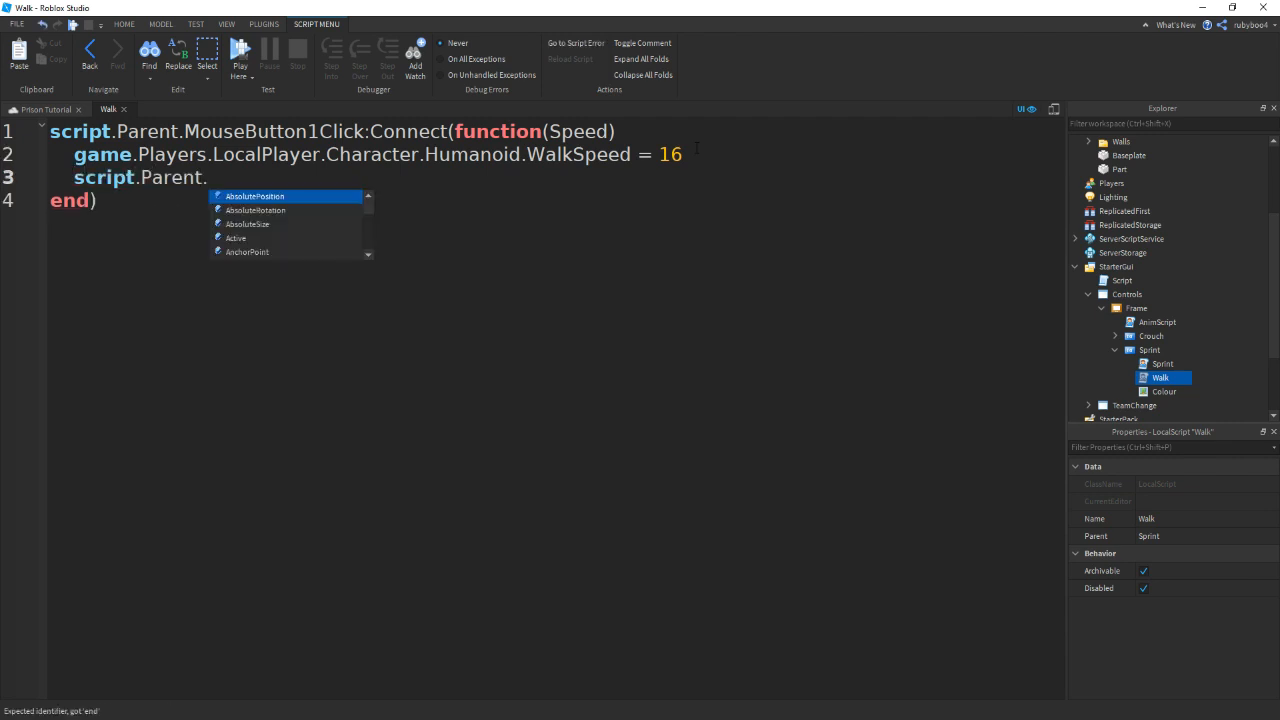
type("Text = \"\"")
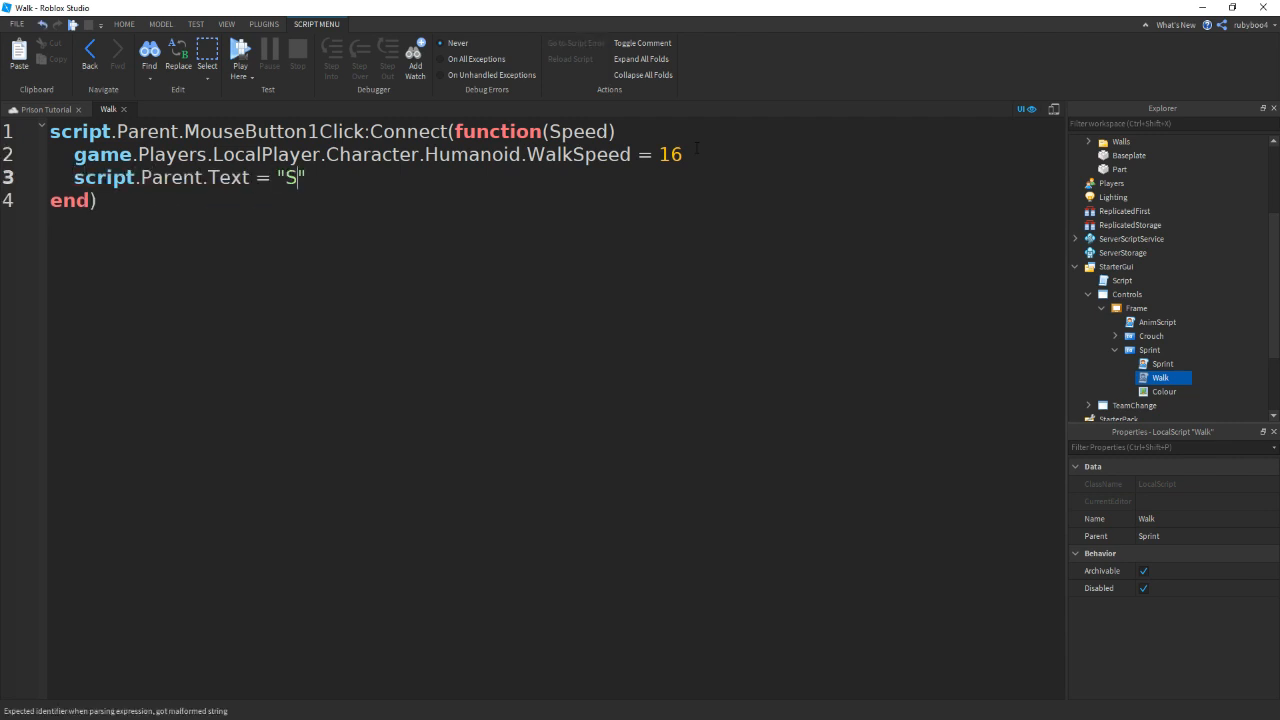
type("Sprint")
key("Return")
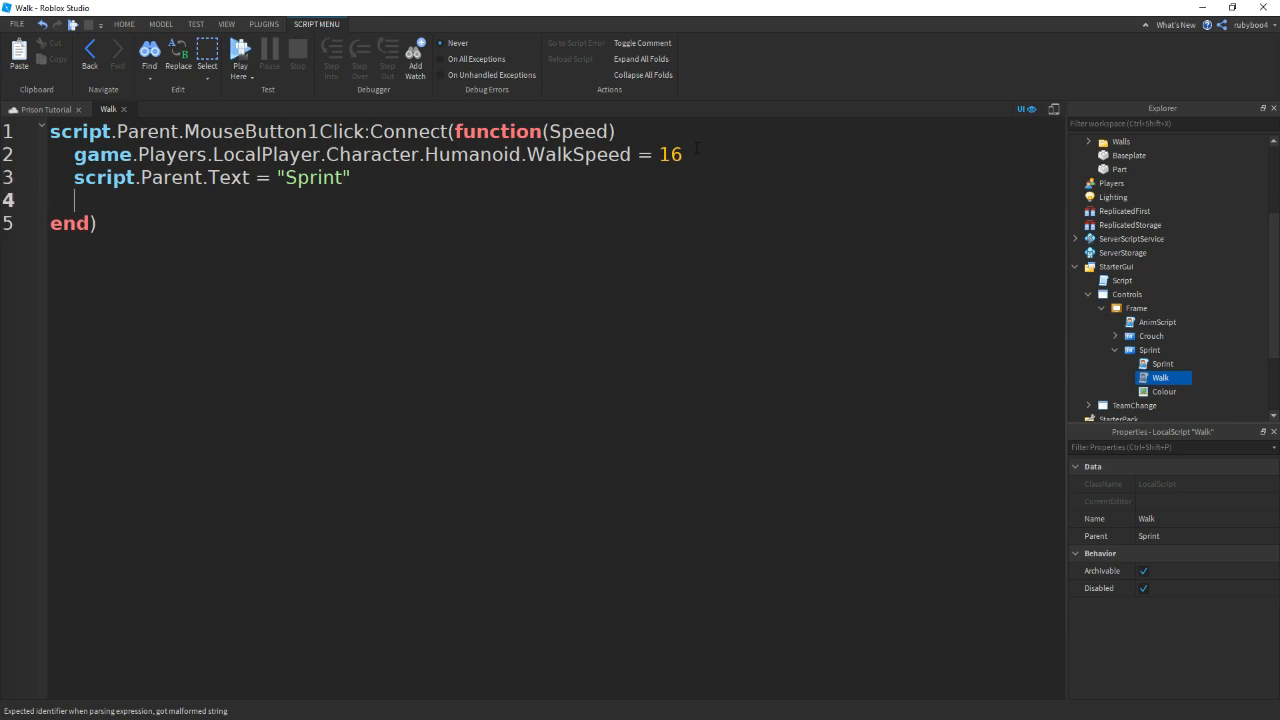
key("BackSpace")
key("BackSpace")
Add script.Parent.Sprint.Disabled = false and script.Disabled = true below the Text line in the Walk script, and close the script
key("Return")
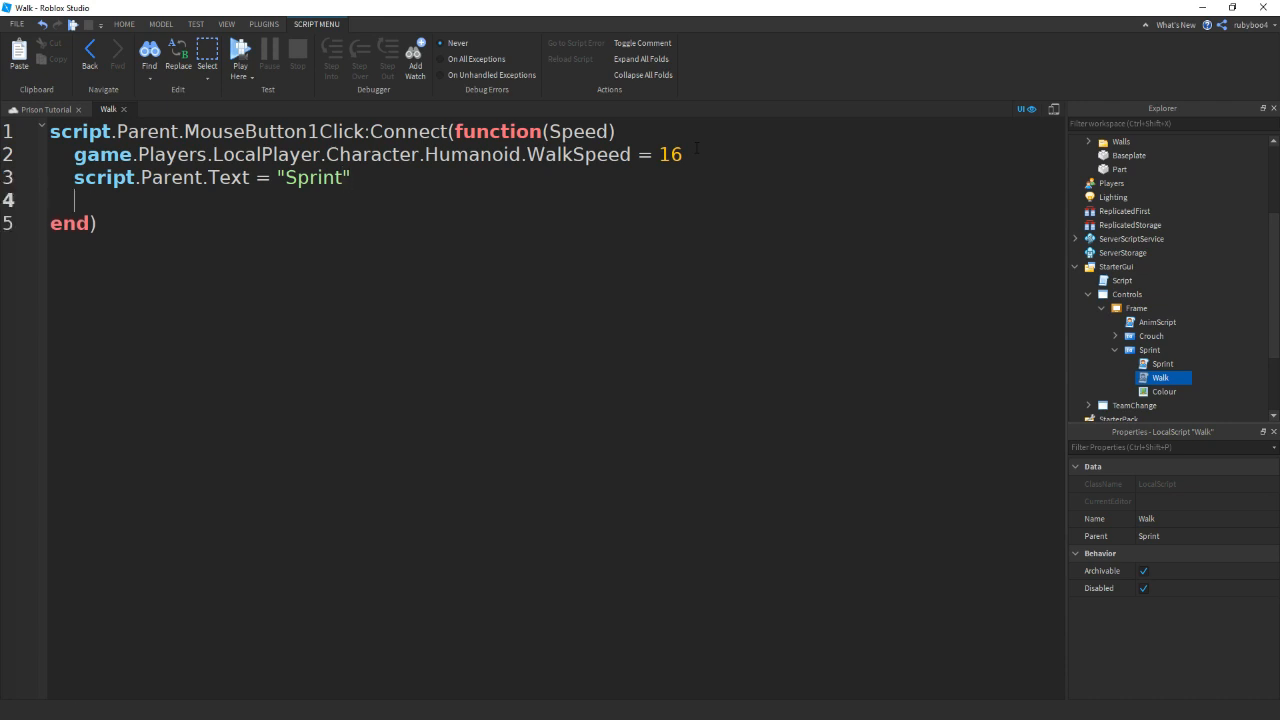
type("script.Parent")
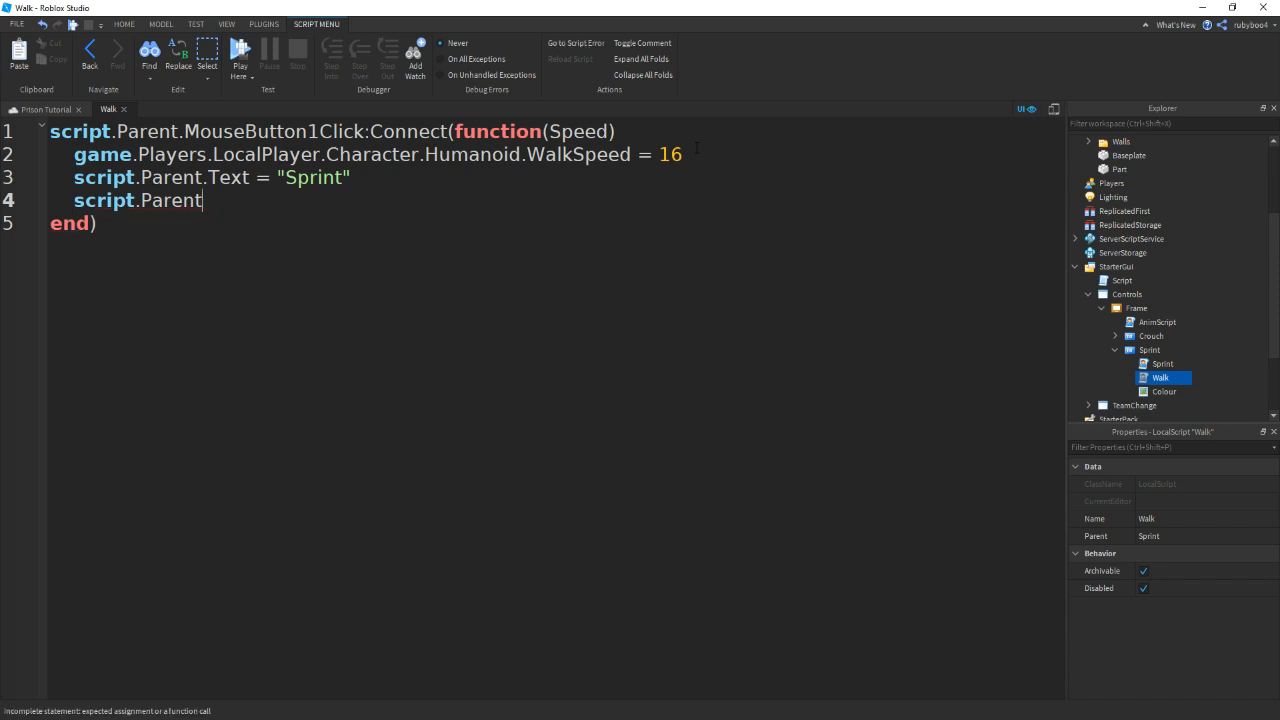
type(".Sprint.Disabled =")
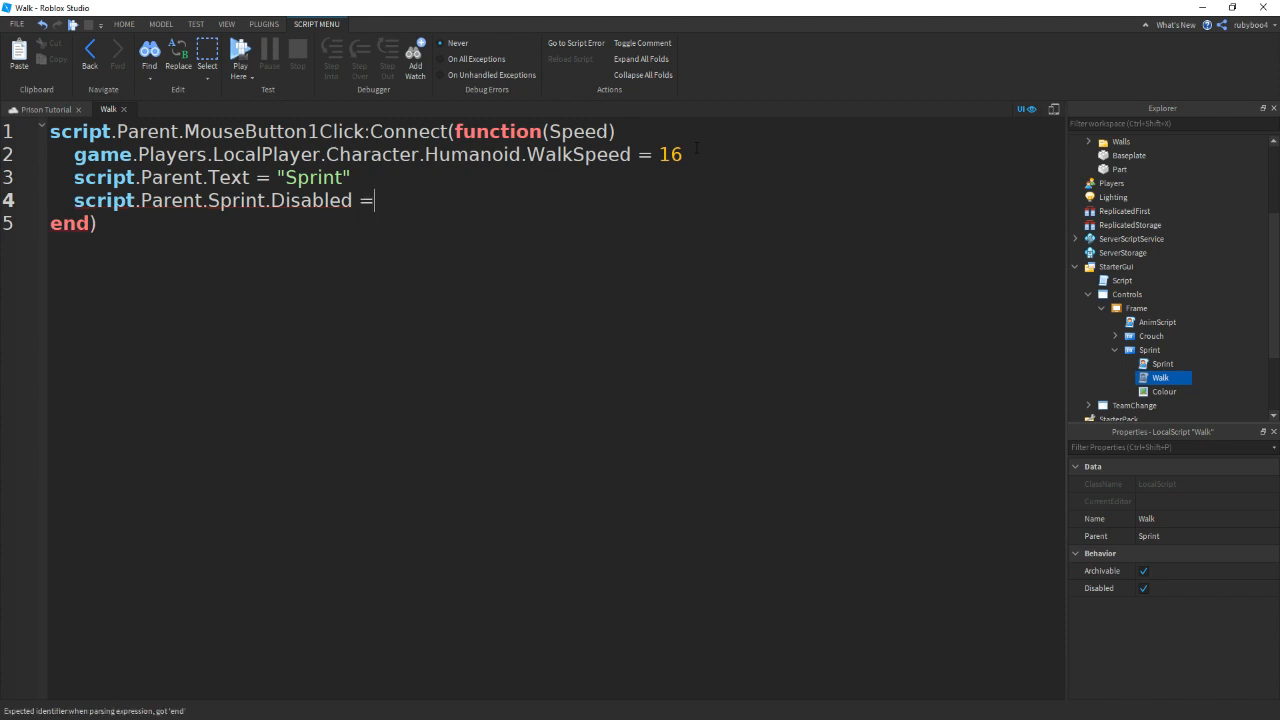
type("false")
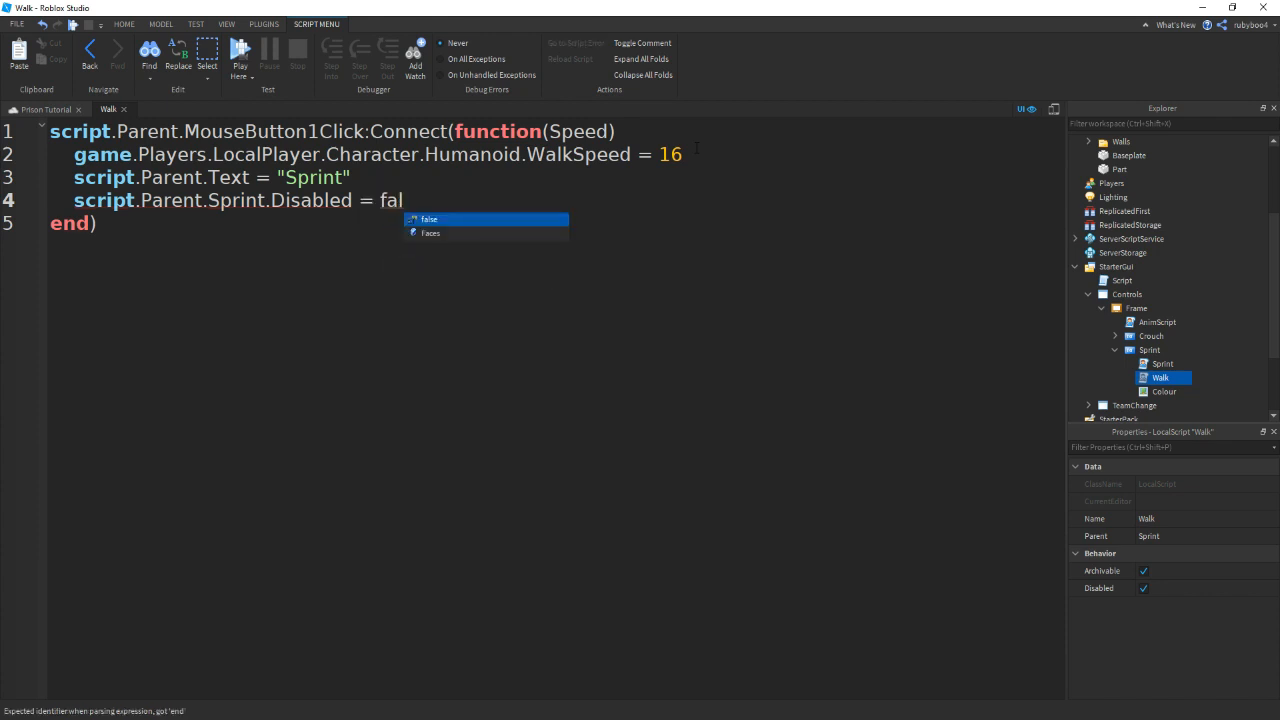
key("Return")
type("script")
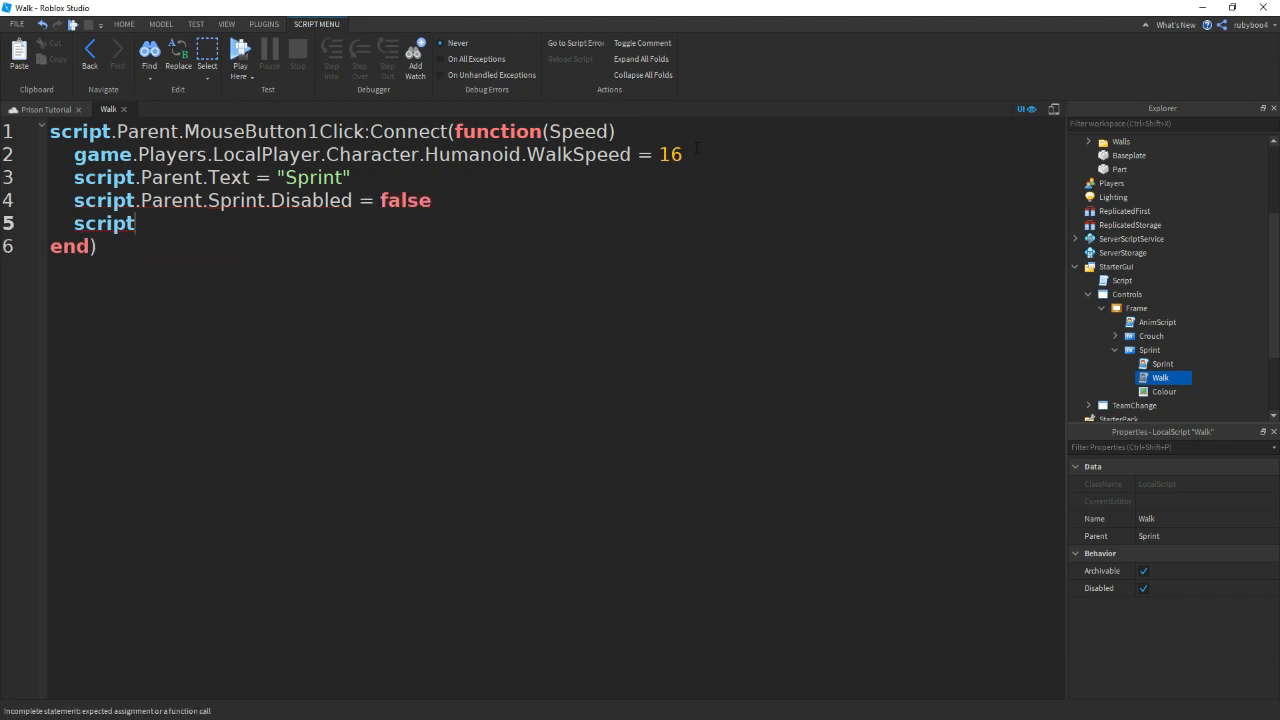
type(".Disabled = true")
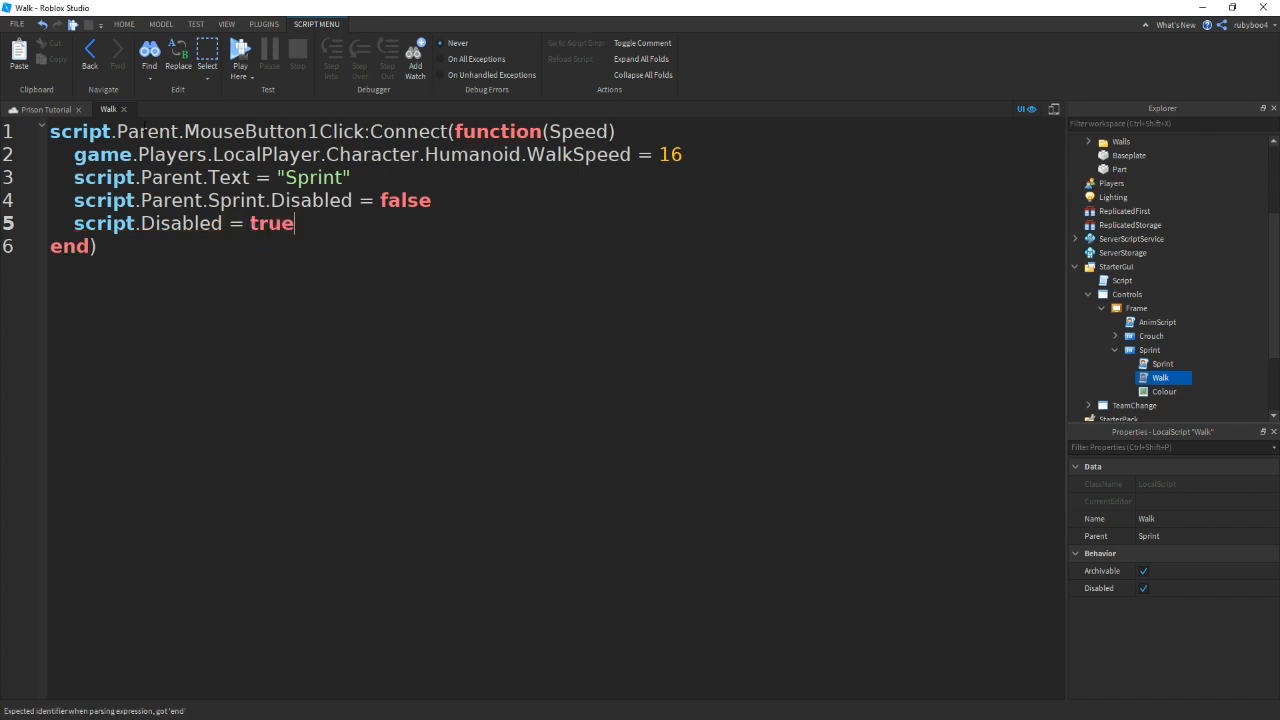
left_click(124, 109)
Start a playtest, switch the character to sprinting with the on-screen Sprint button, and run forward across the prison yard
right_click_drag(328, 232, 367, 208)
left_click(367, 208)
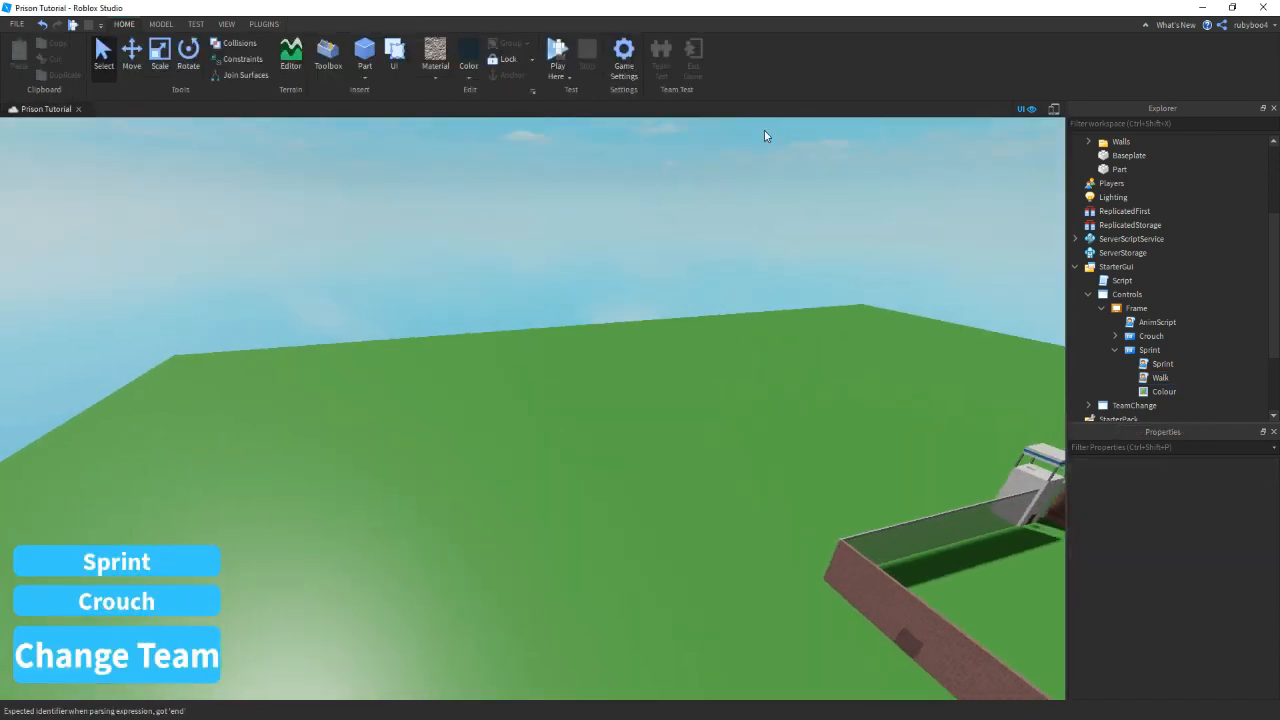
left_click(557, 76)
left_click(558, 92)
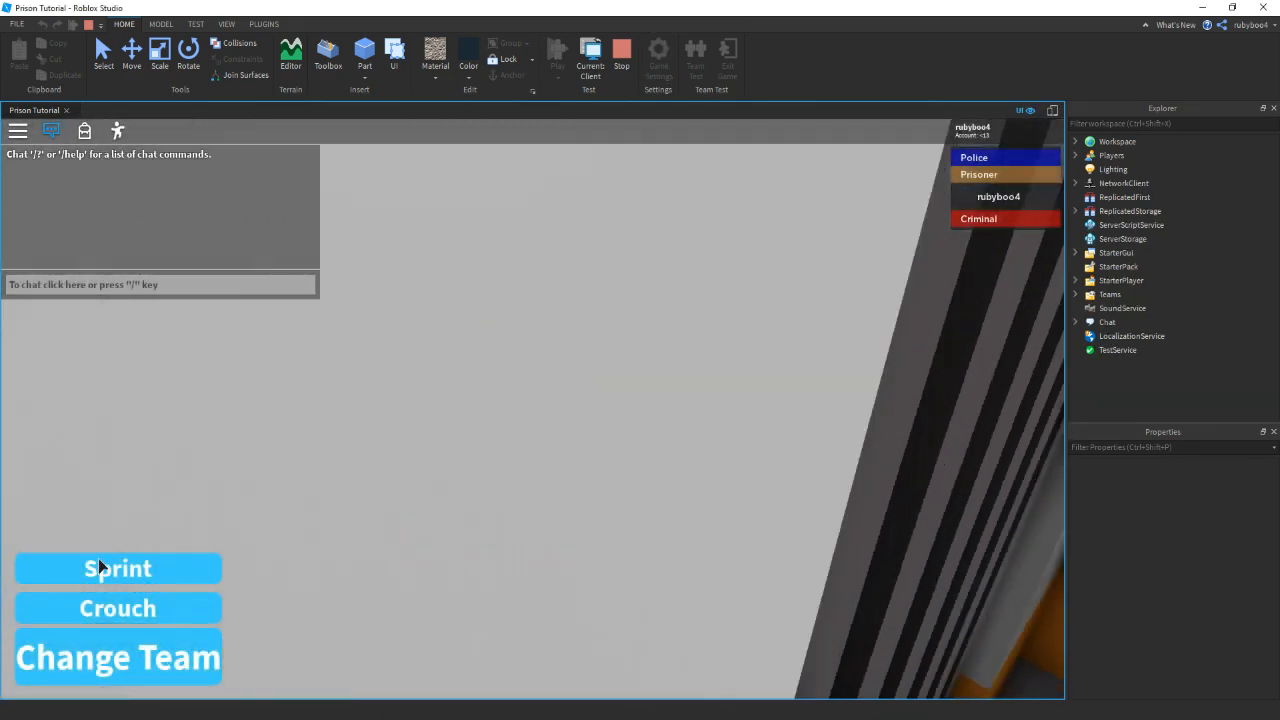
left_click(104, 564)
key("w")
right_click_drag(363, 546, 363, 546)
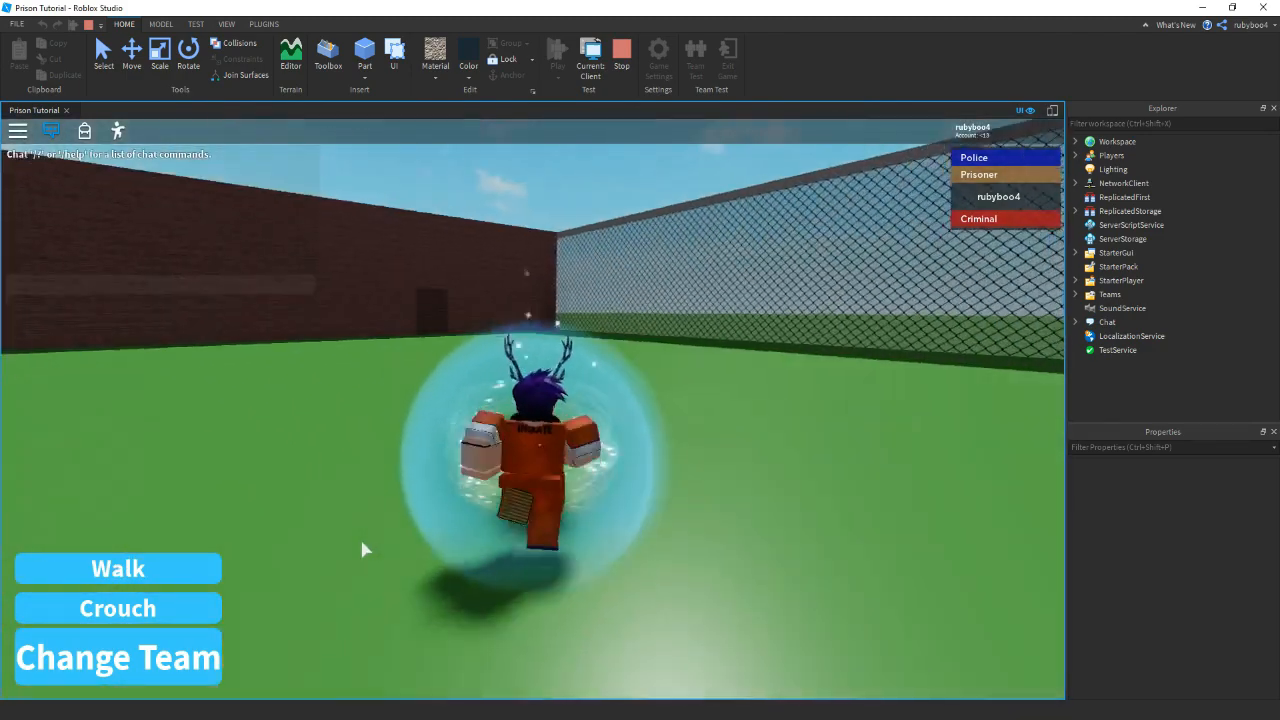
Toggle the on-screen button between Walk and Sprint several times to test both speeds and labels, and stop the playtest
left_click(112, 573)
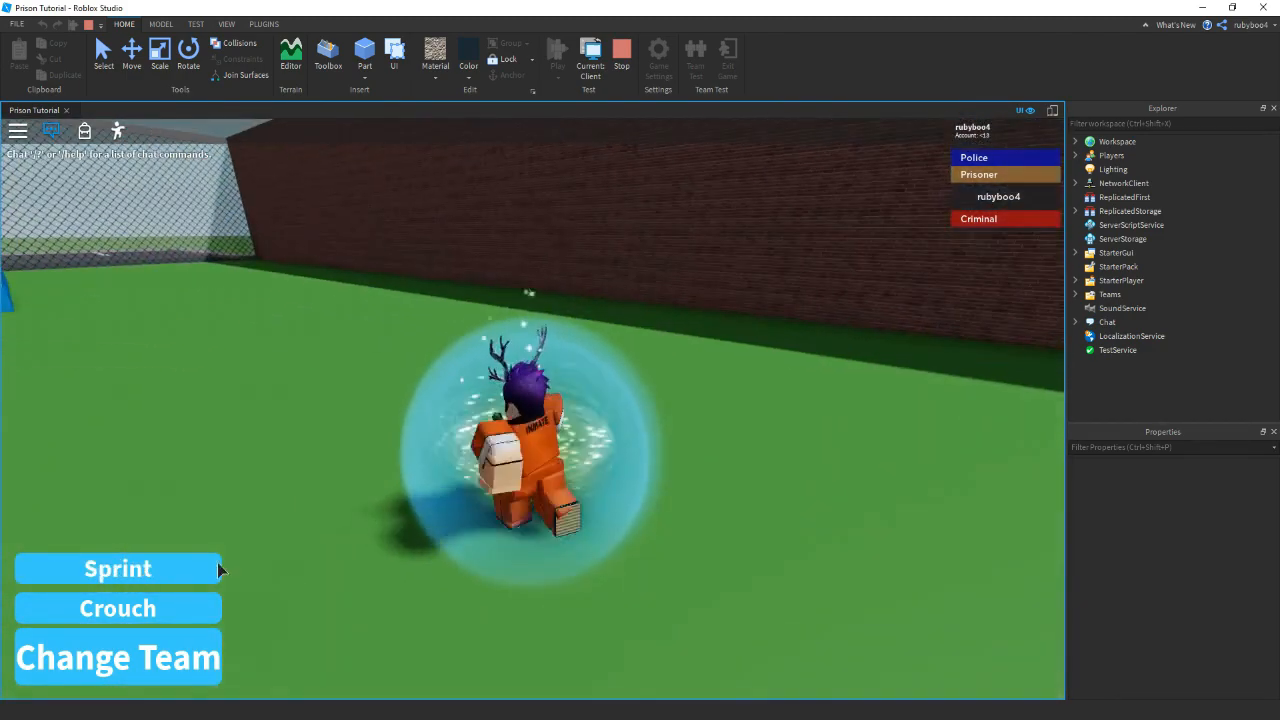
left_click(148, 571)
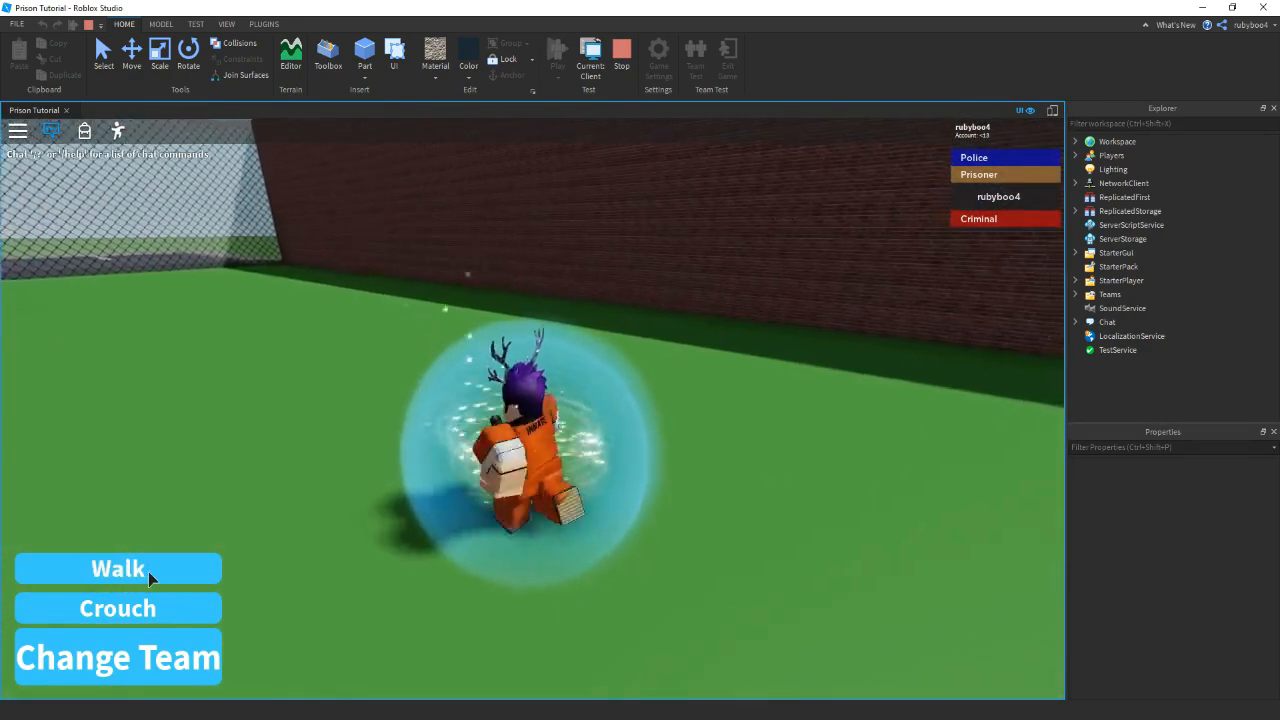
left_click(148, 571)
left_click(148, 571)
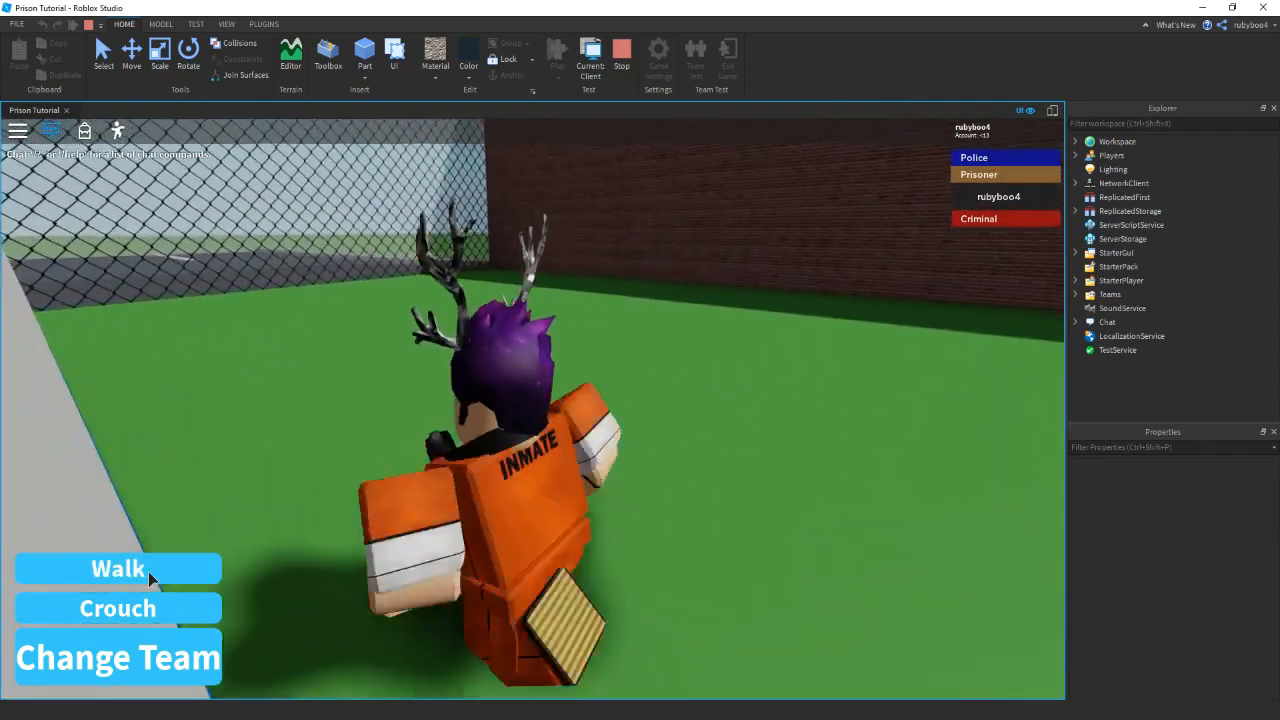
left_click(148, 571)
left_click(148, 571)
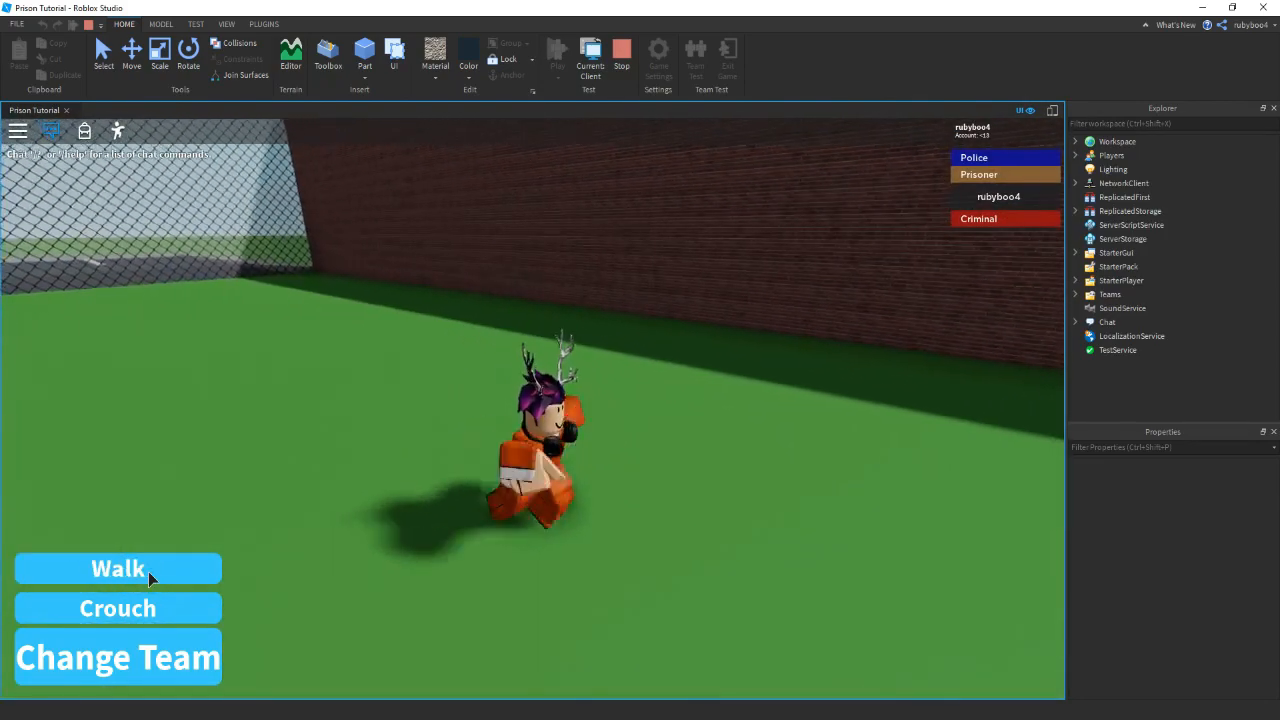
left_click(137, 571)
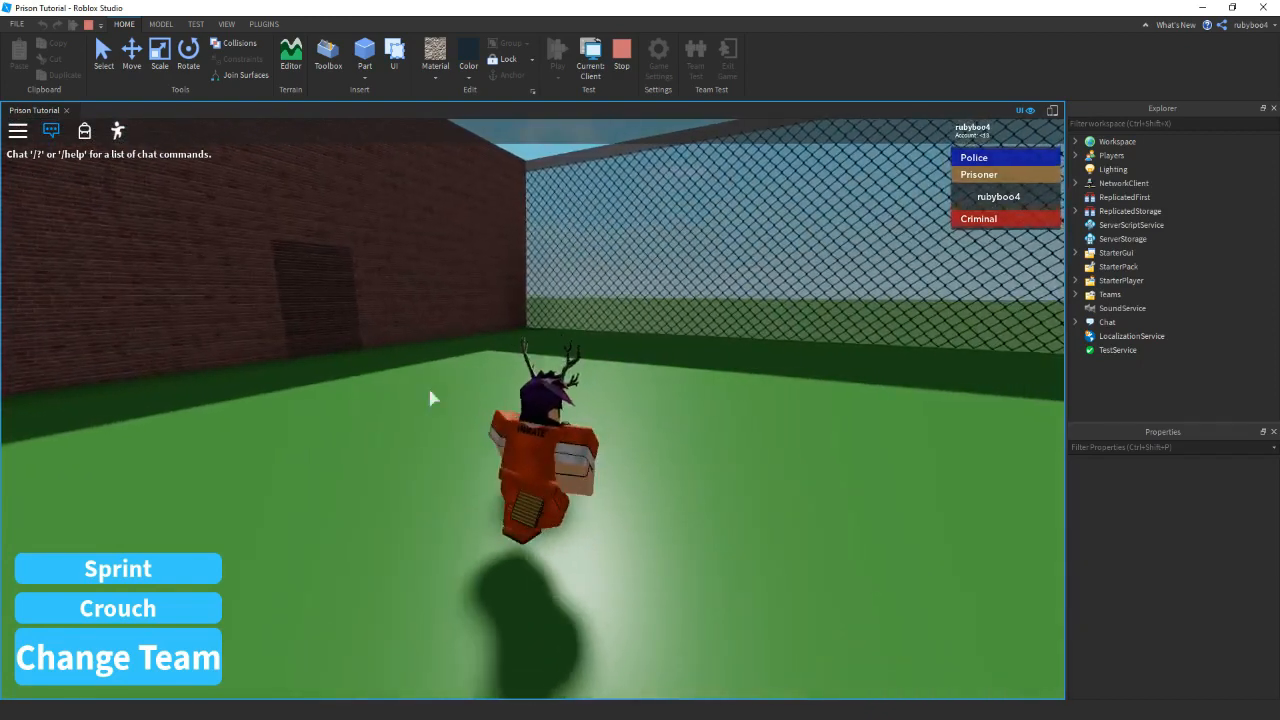
key("shift+F5")
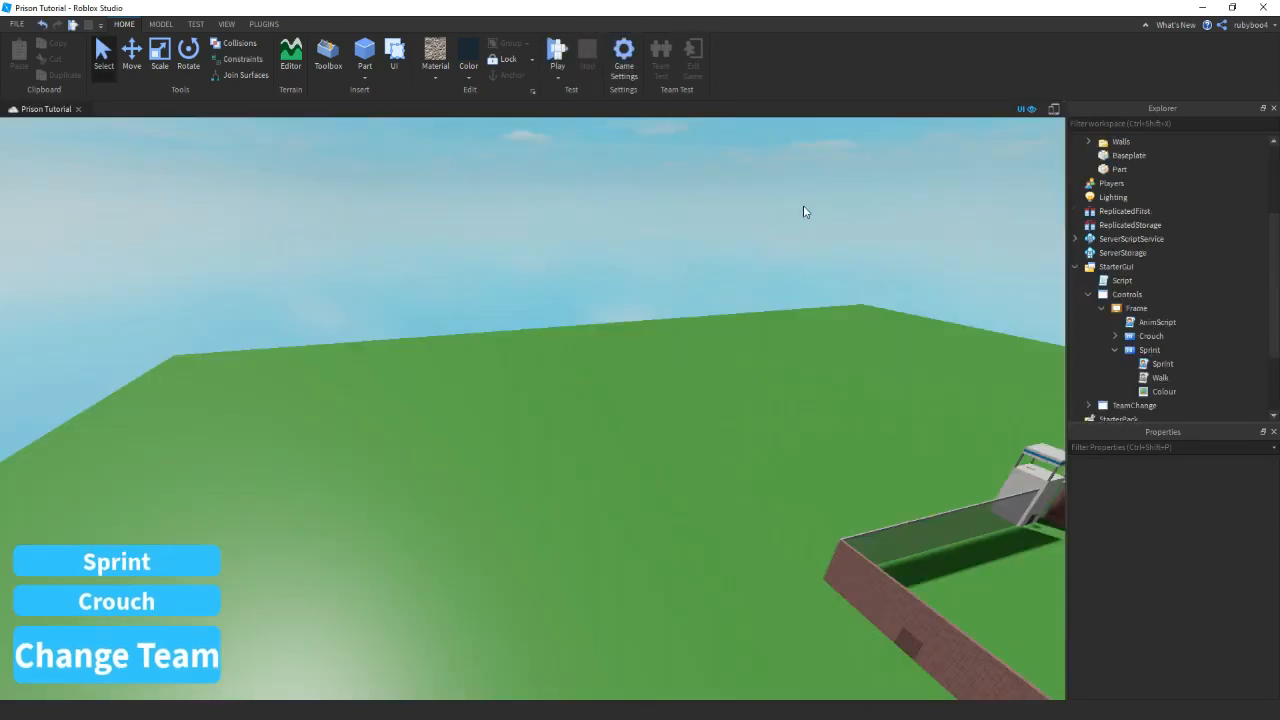
Move the Sprint and Crouch buttons slightly higher above the Change Team button
left_click(1149, 350)
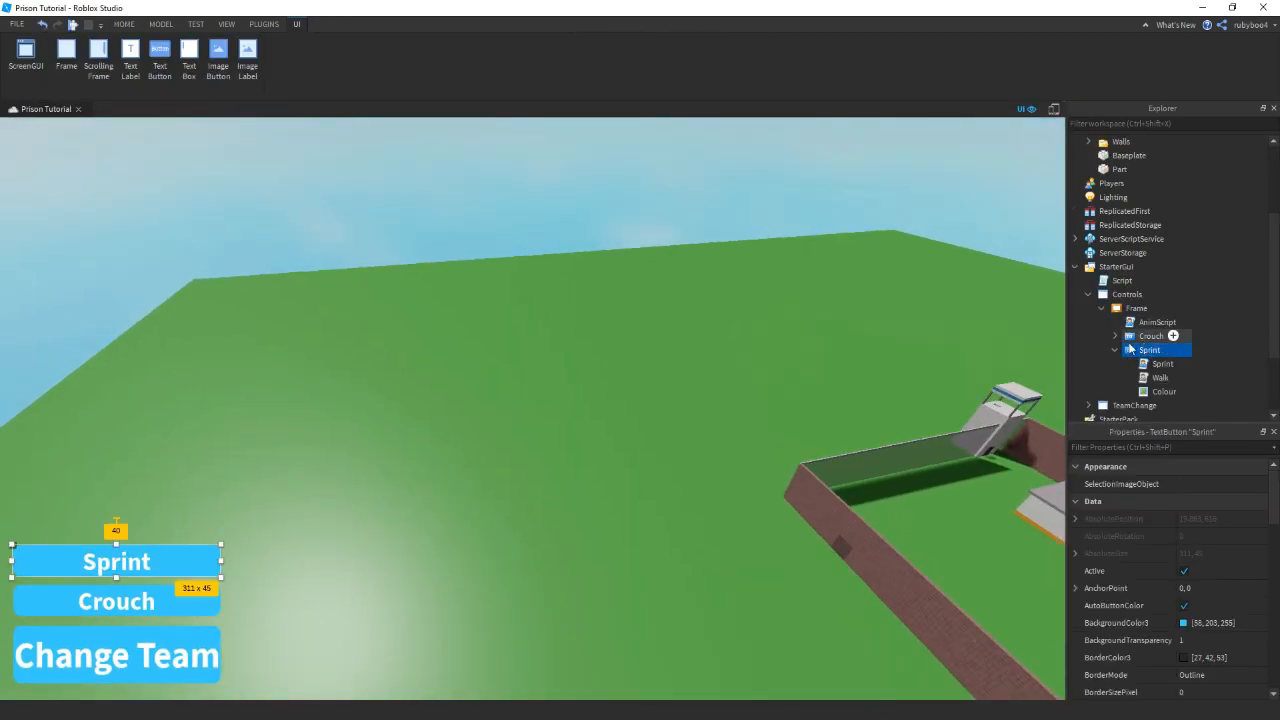
left_click(168, 601)
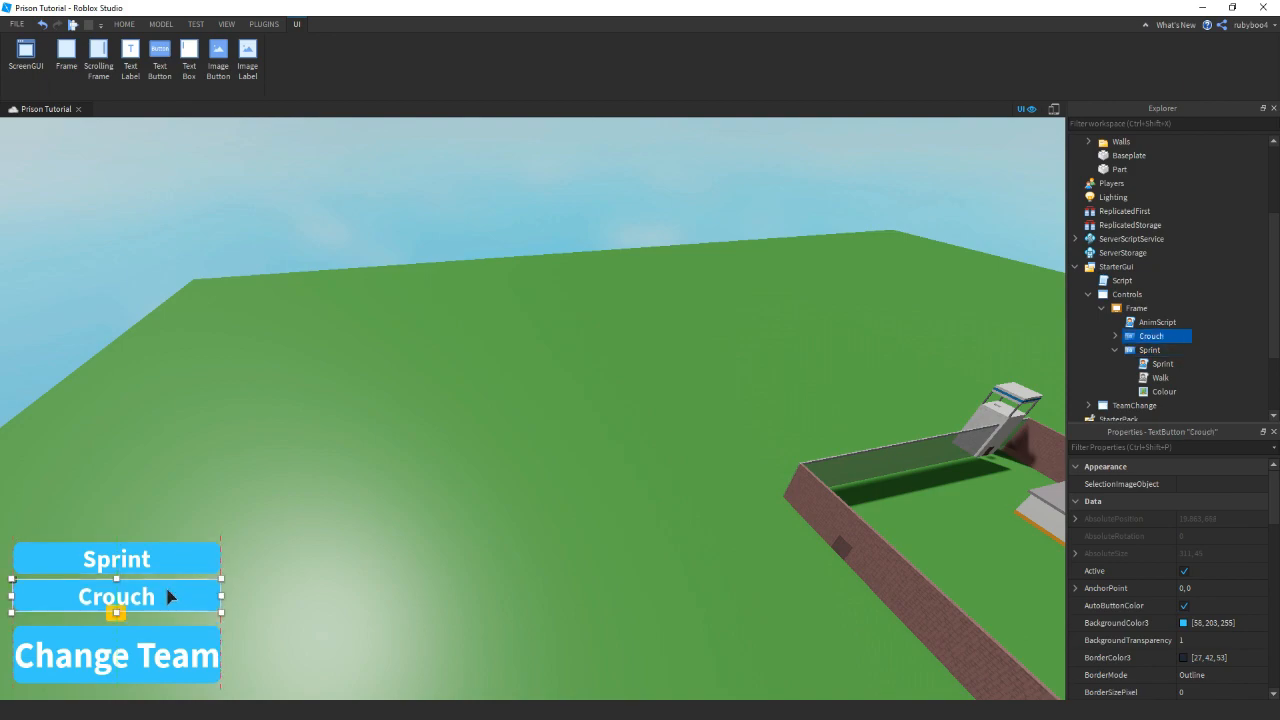